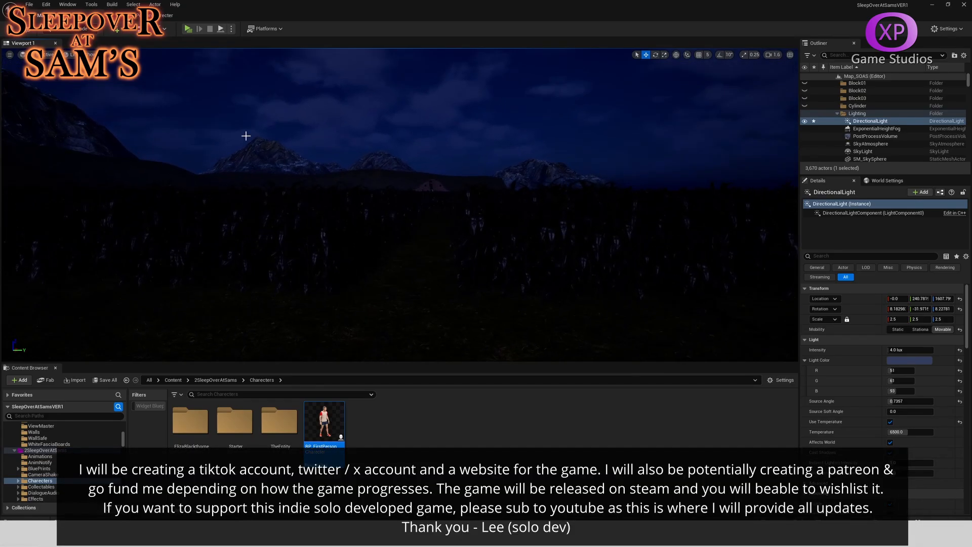
# Step: Add a spot light above the grass path at the corn field and raise it to a Z location of about 448
pyautogui.click(114, 30)
pyautogui.moveTo(170, 109)
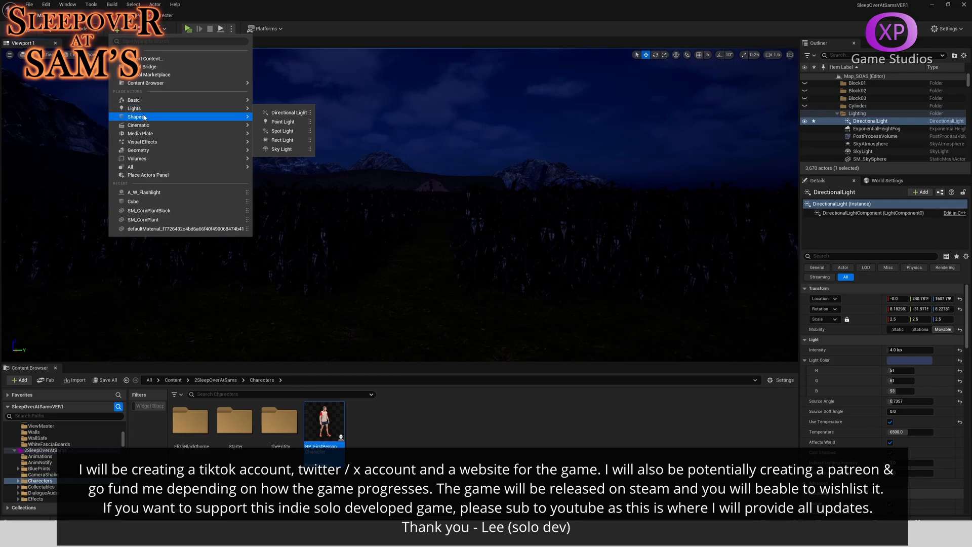
pyautogui.click(292, 133)
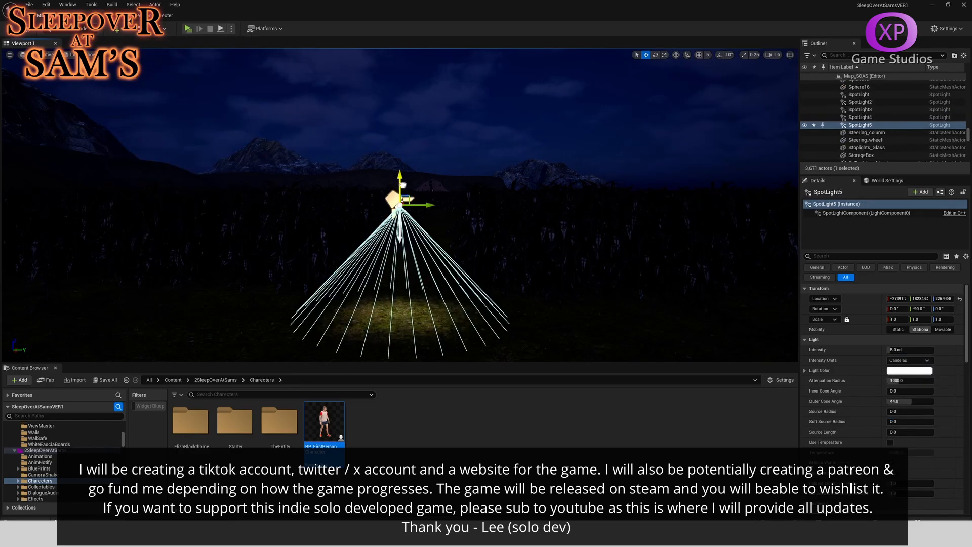
pyautogui.moveTo(400, 186); pyautogui.dragTo(400, 76)
# Step: Move the spot light along its X axis so it hangs over the path between the corn rows
pyautogui.moveTo(422, 96); pyautogui.dragTo(468, 124, button='right')
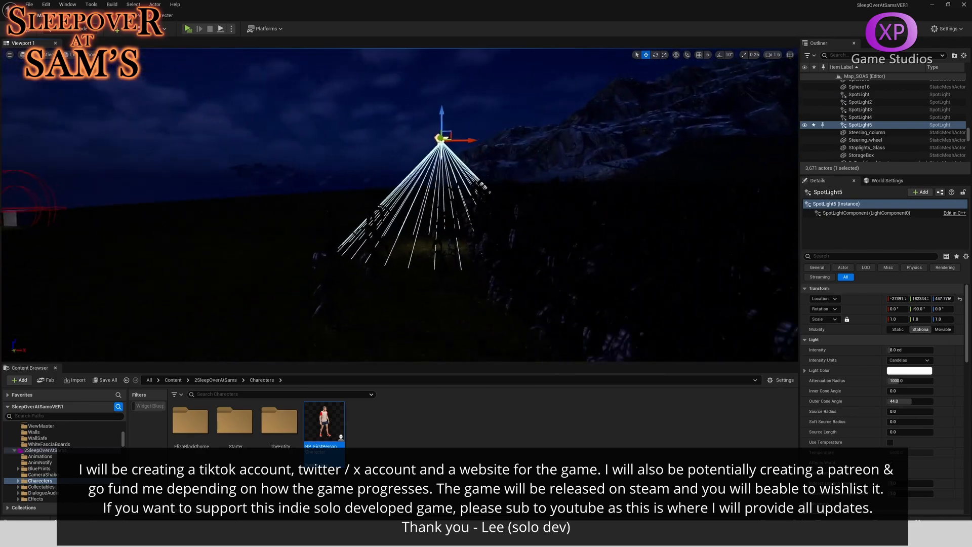
pyautogui.moveTo(464, 143); pyautogui.dragTo(618, 139)
pyautogui.moveTo(618, 139); pyautogui.dragTo(750, 132, button='right')
# Step: Play the level from the ground in front of the corn field, walk the path under the spot light and stop playing
pyautogui.moveTo(628, 117); pyautogui.dragTo(585, 189, button='right')
pyautogui.rightClick(427, 298)
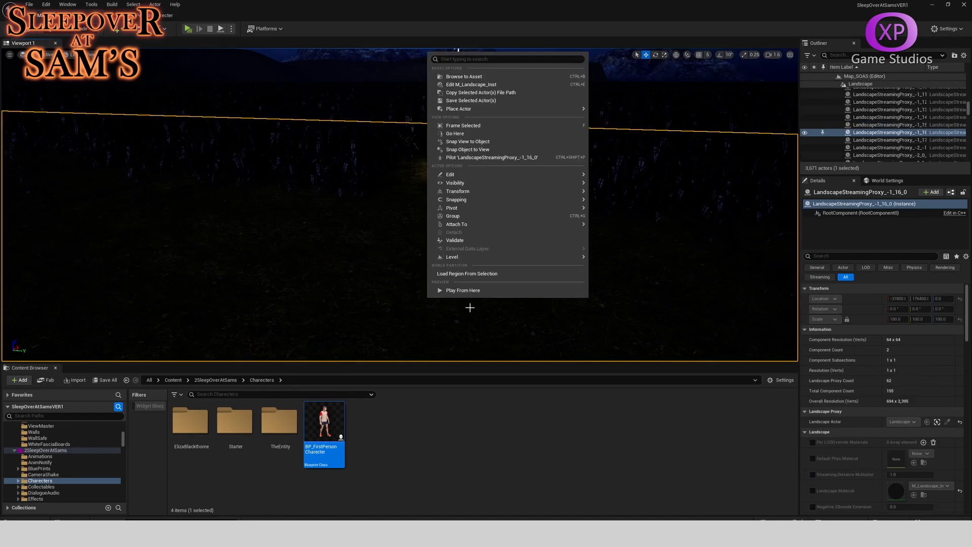
pyautogui.click(463, 291)
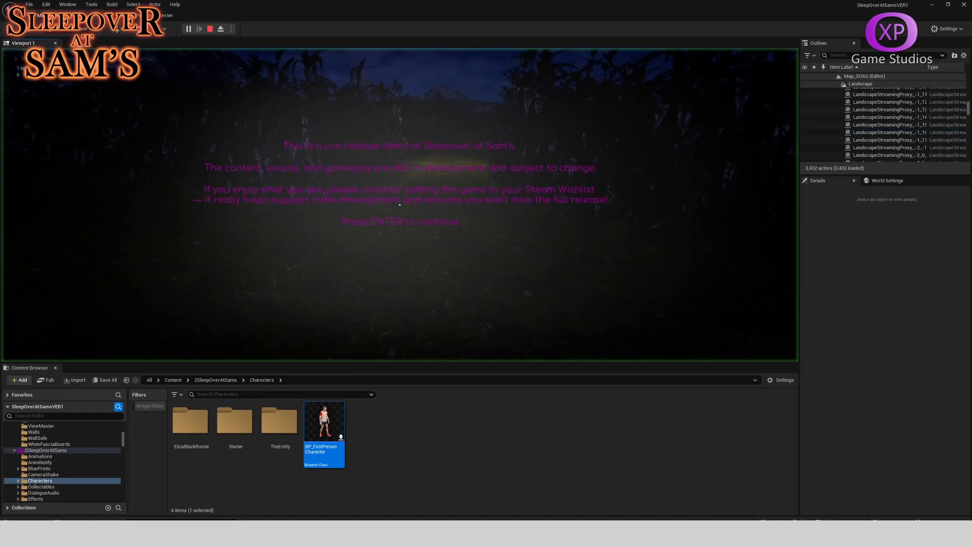
pyautogui.press('w')
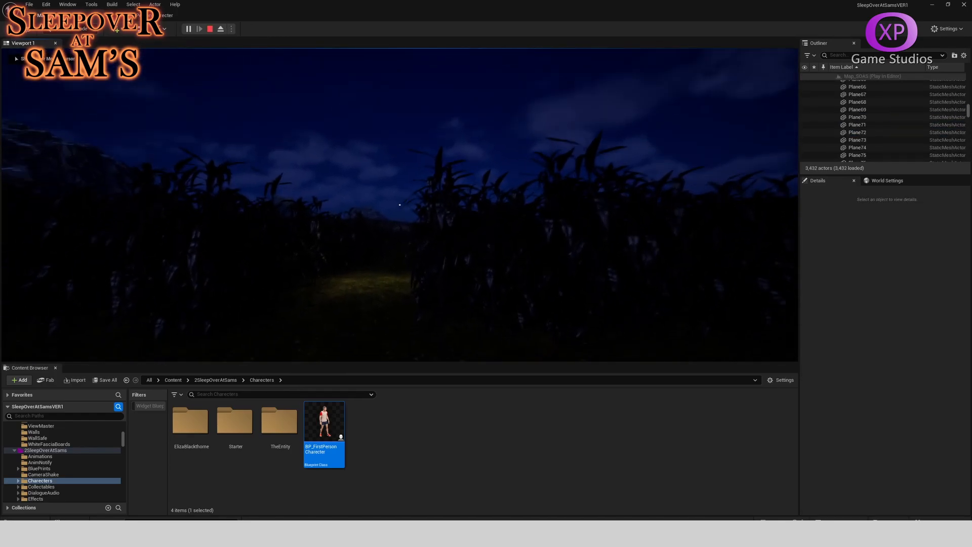
pyautogui.press('w')
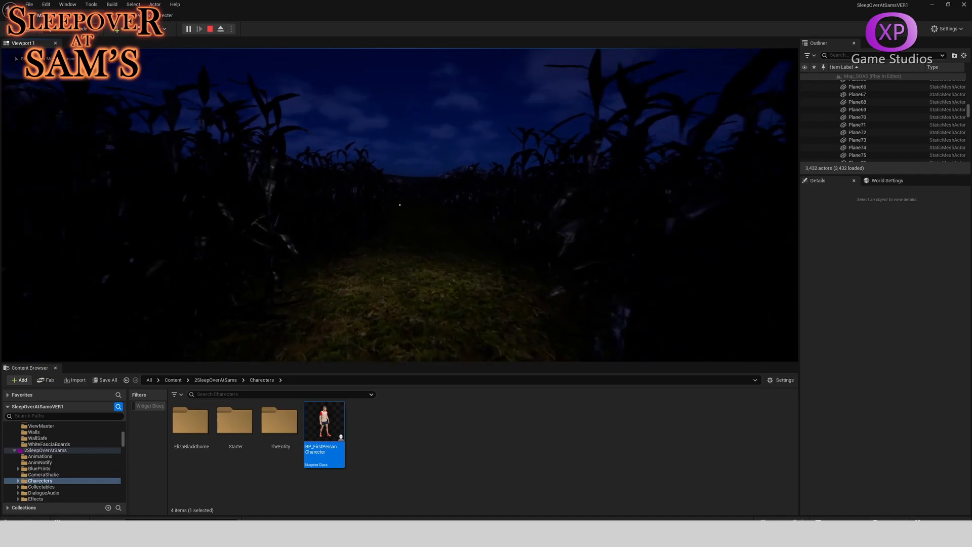
pyautogui.press('w')
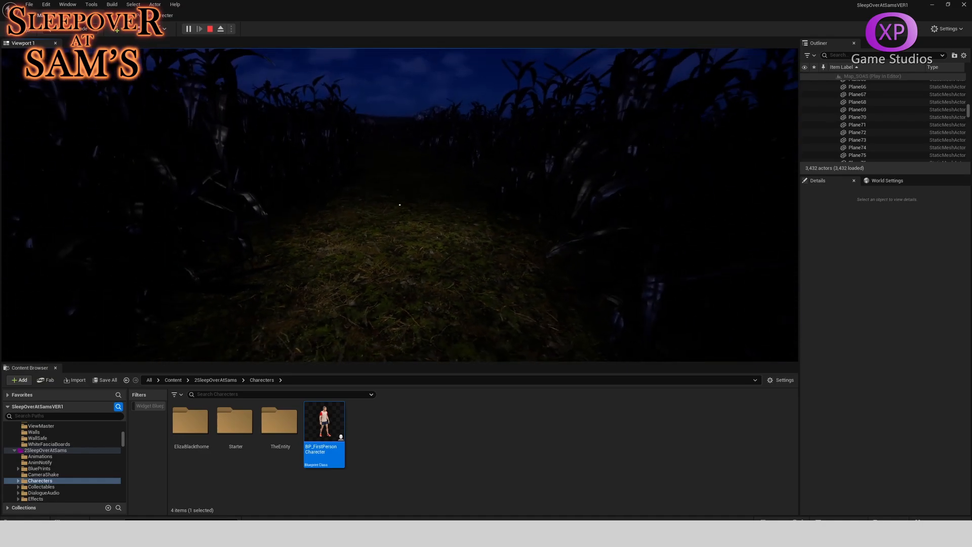
pyautogui.press('Escape')
# Step: Examine the night lighting over the corn field and the path entrance in the level
pyautogui.click(556, 245)
pyautogui.press('s')
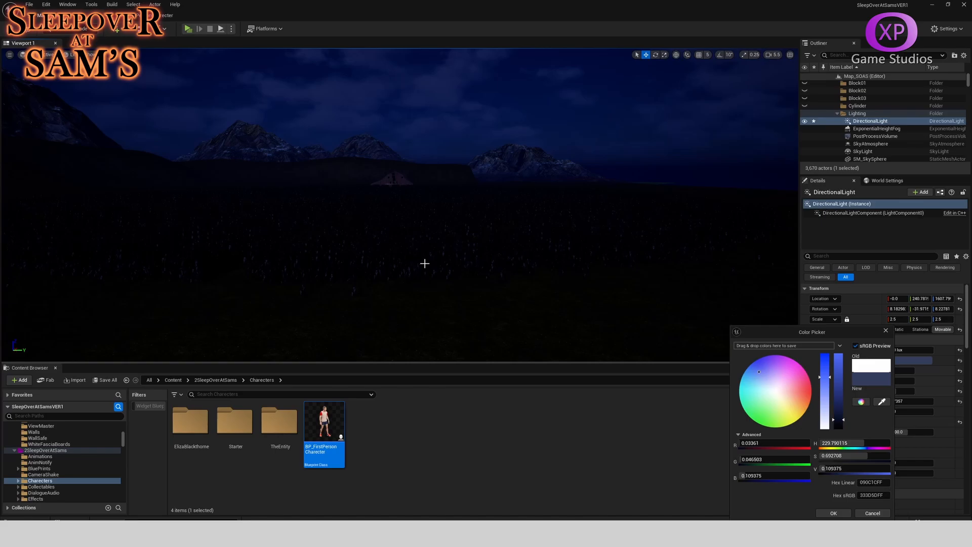
pyautogui.moveTo(425, 264); pyautogui.dragTo(424, 273, button='right')
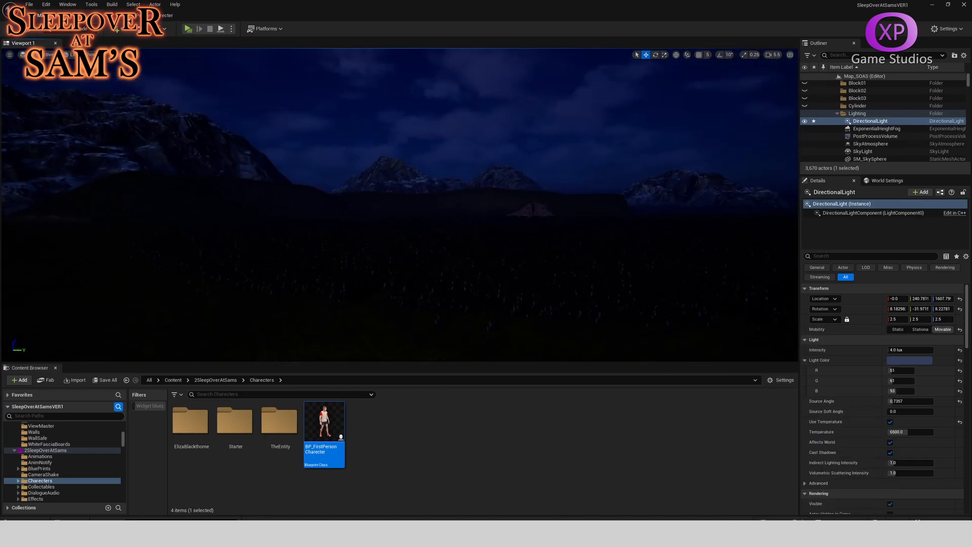
pyautogui.moveTo(425, 263); pyautogui.dragTo(633, 248, button='right')
pyautogui.scroll(-2, 401, 205)
pyautogui.moveTo(564, 233); pyautogui.dragTo(587, 218, button='right')
pyautogui.scroll(-3, 565, 277)
pyautogui.scroll(-4, 523, 216)
pyautogui.moveTo(513, 225); pyautogui.dragTo(523, 216, button='right')
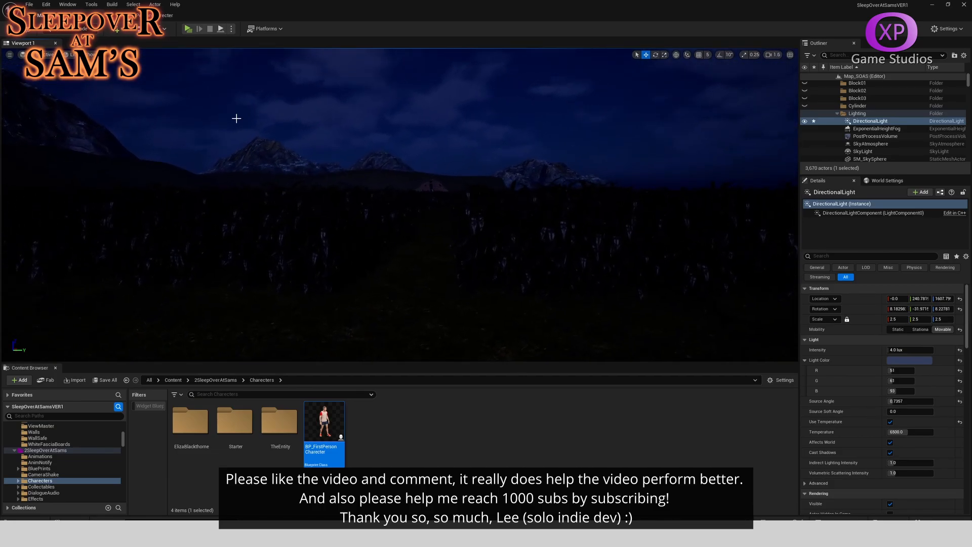
# Step: Place a spot light in front of the corn field path and lift it well above the corn
pyautogui.click(114, 30)
pyautogui.moveTo(178, 108)
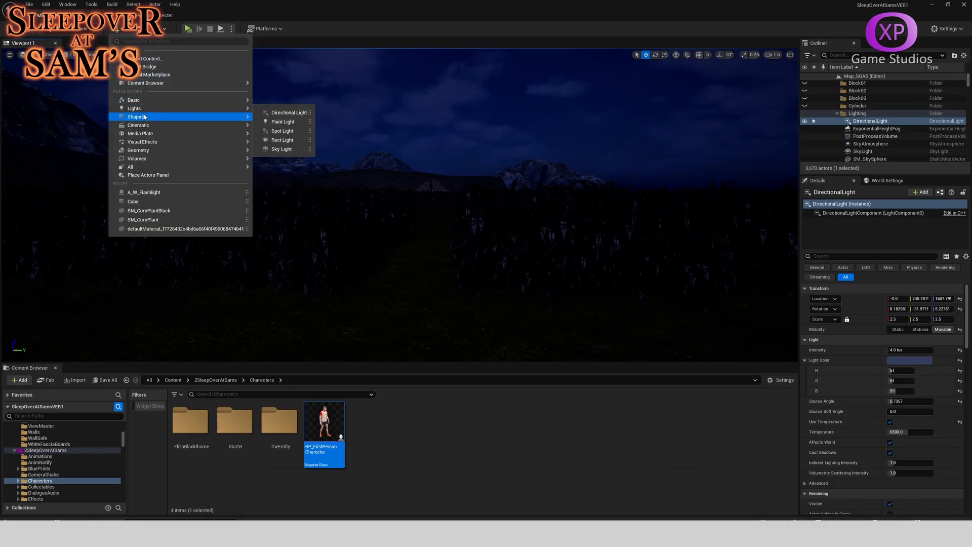
pyautogui.click(293, 132)
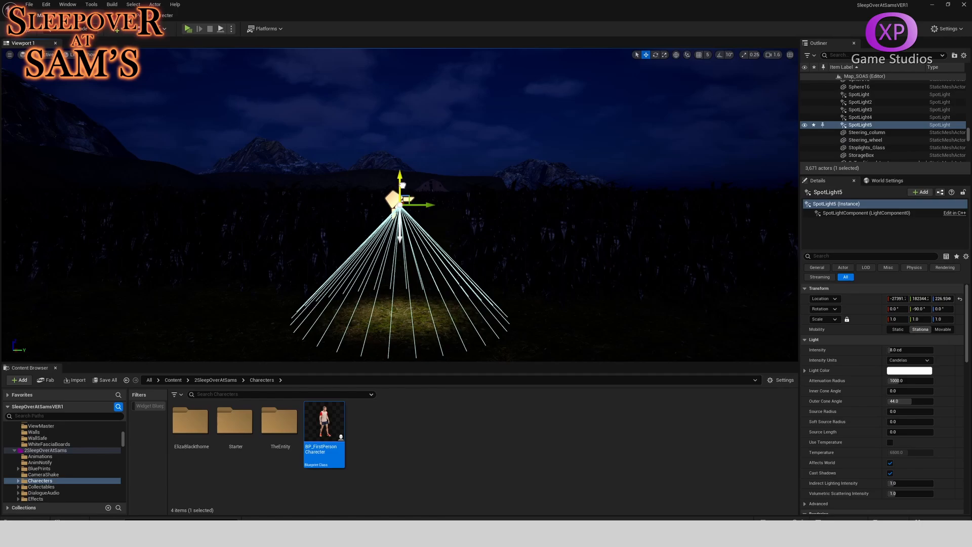
pyautogui.moveTo(401, 183); pyautogui.dragTo(406, 77)
# Step: Shift the raised spot light along the X axis until it lights the path inside the corn field
pyautogui.moveTo(407, 77); pyautogui.dragTo(468, 132, button='right')
pyautogui.moveTo(464, 143); pyautogui.dragTo(582, 138)
pyautogui.moveTo(582, 138); pyautogui.dragTo(561, 188, button='right')
# Step: Play from the ground near the corn field, walk up to the lit patch of path and end the play session
pyautogui.rightClick(427, 297)
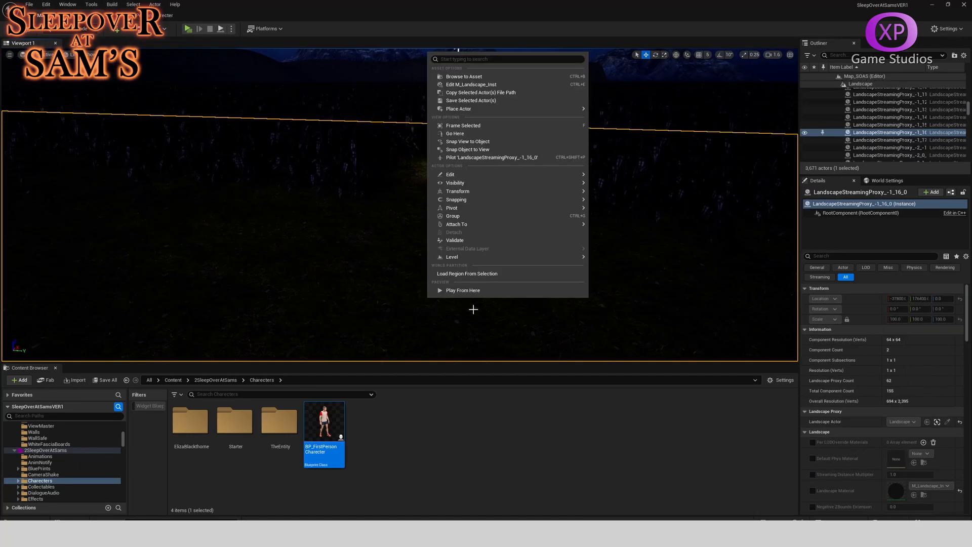
pyautogui.click(469, 289)
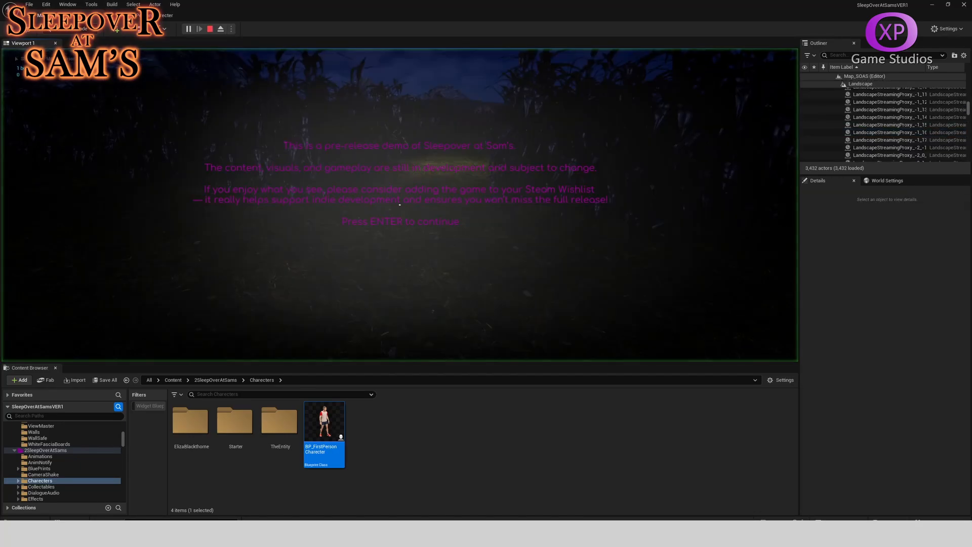
pyautogui.press('w')
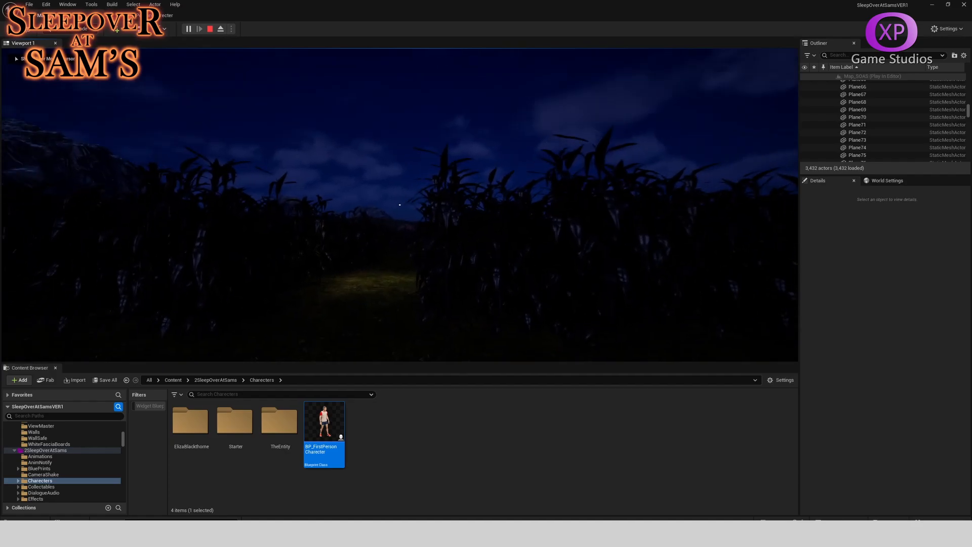
pyautogui.press('w')
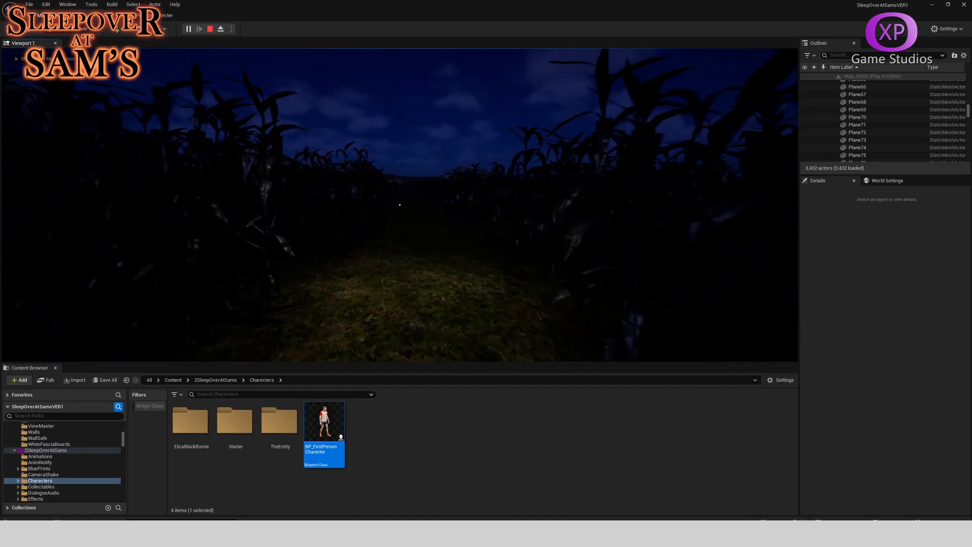
pyautogui.press('w')
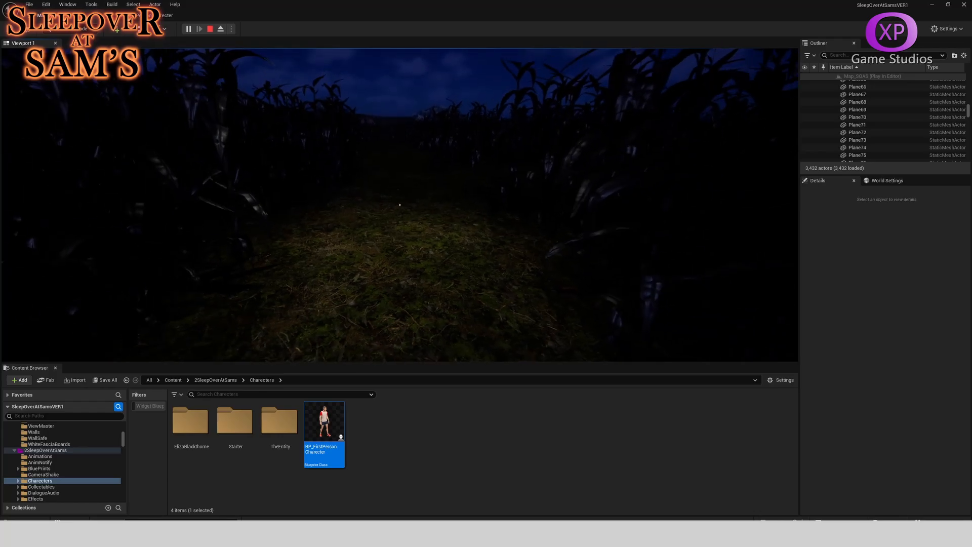
pyautogui.press('Escape')
# Step: Delete the spot light hanging over the corn field path
pyautogui.moveTo(547, 245); pyautogui.dragTo(547, 192, button='right')
pyautogui.press('s')
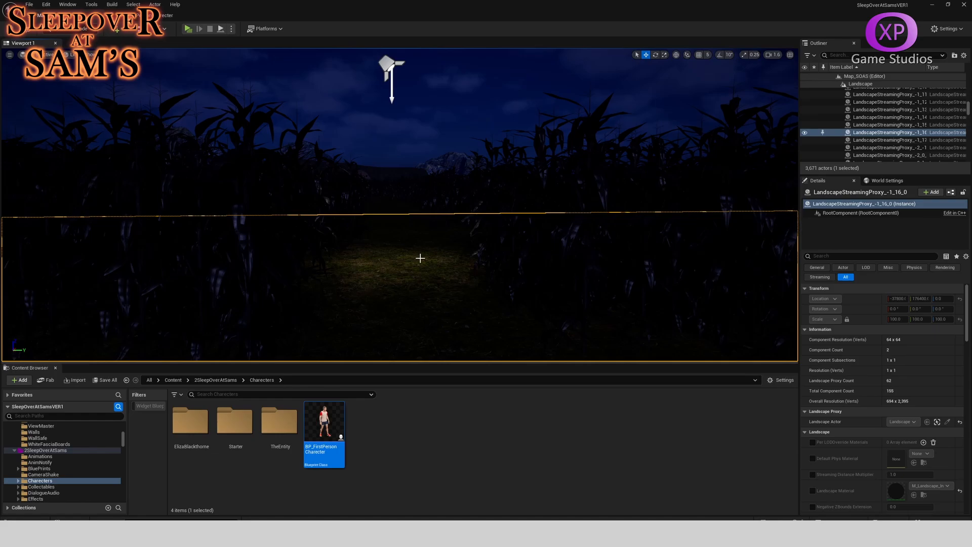
pyautogui.moveTo(426, 195)
pyautogui.mouseDown(button='right')
pyautogui.moveTo(426, 145)
pyautogui.moveTo(426, 205)
pyautogui.mouseUp(button='right')
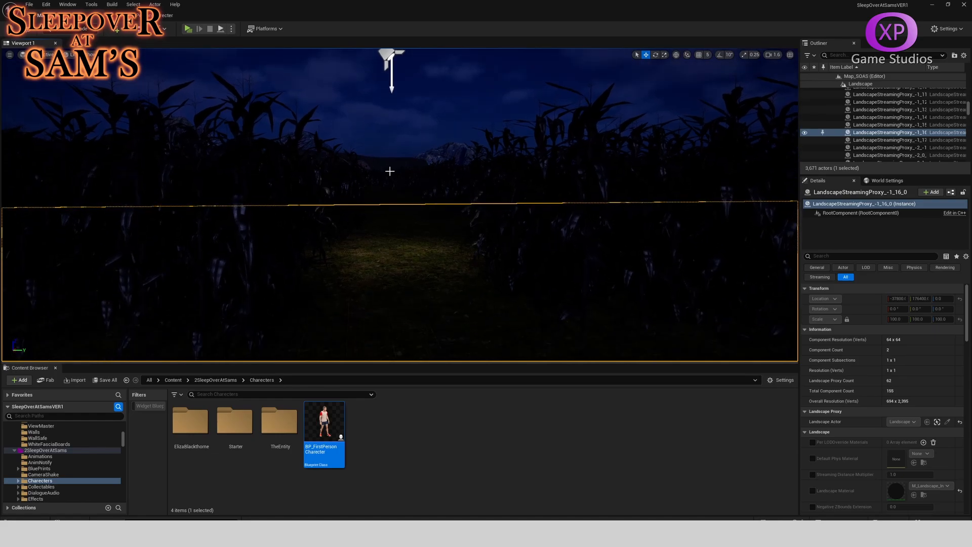
pyautogui.click(383, 60)
pyautogui.press('Delete')
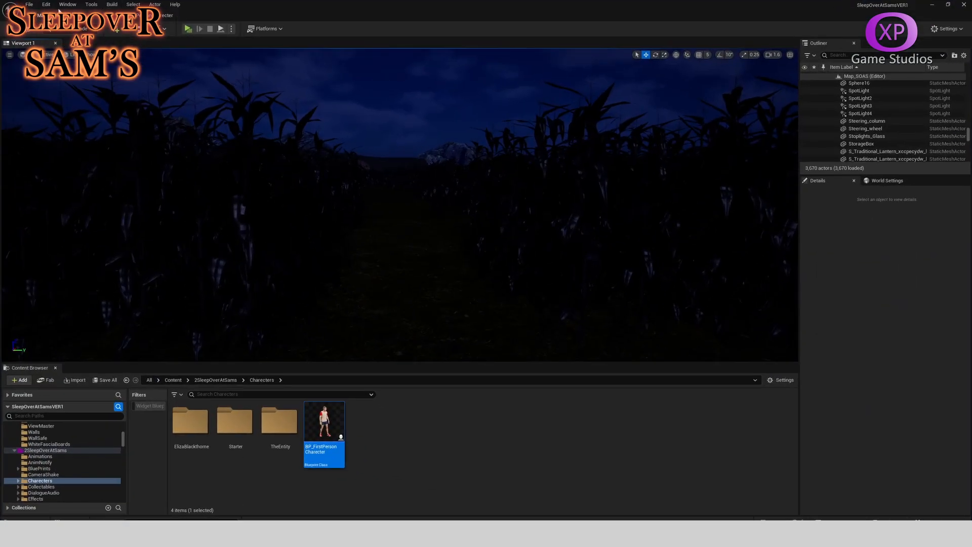
# Step: Open the Fab marketplace and search for "lamp"
pyautogui.click(46, 4)
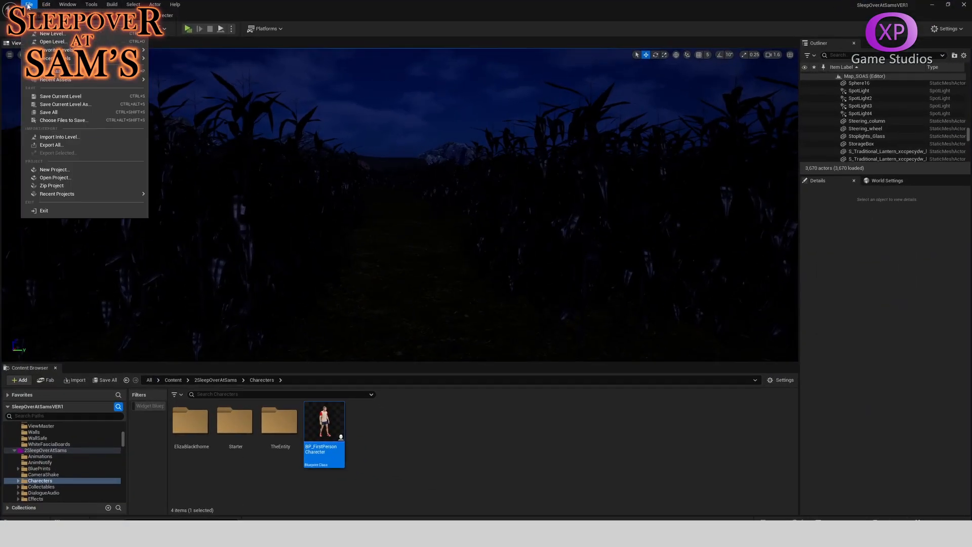
pyautogui.click(105, 252)
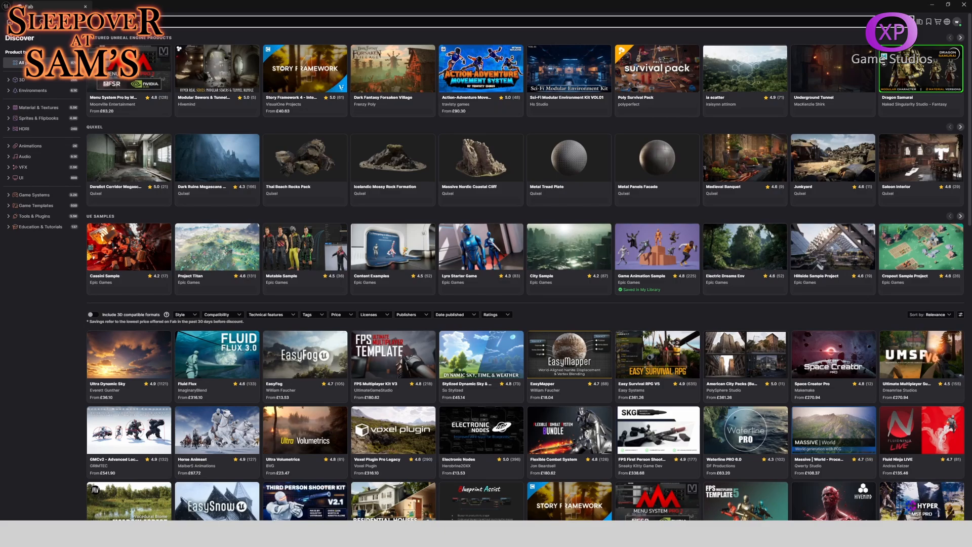
pyautogui.press('Return')
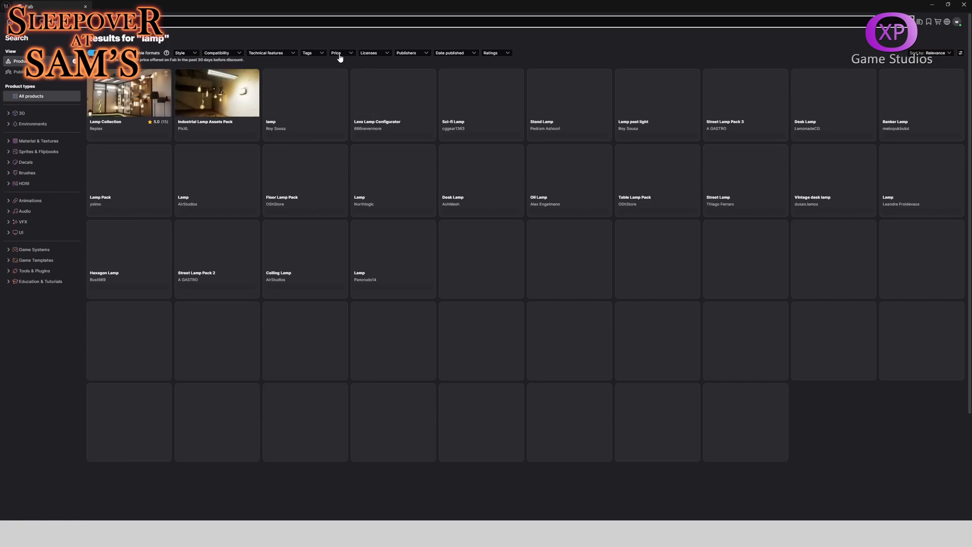
pyautogui.click(345, 53)
pyautogui.click(313, 87)
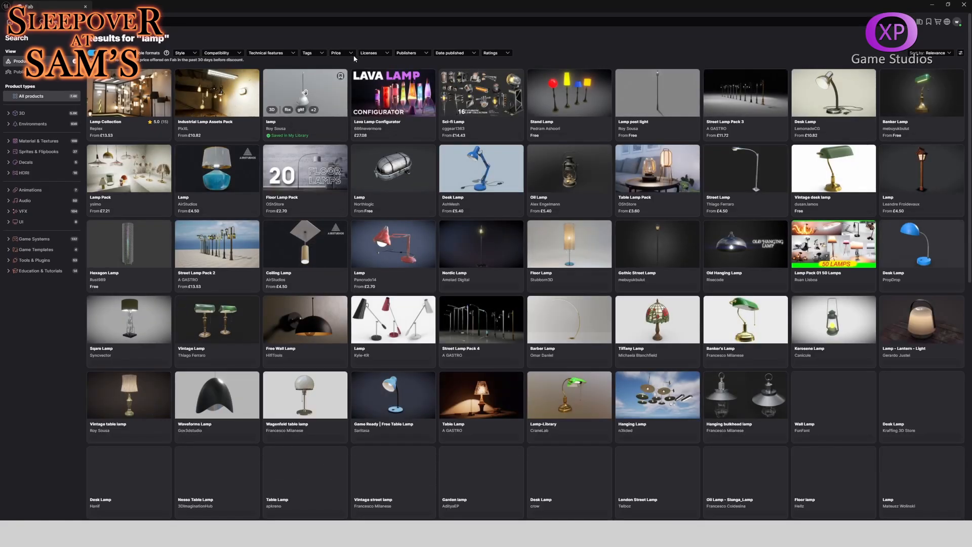
pyautogui.click(321, 79)
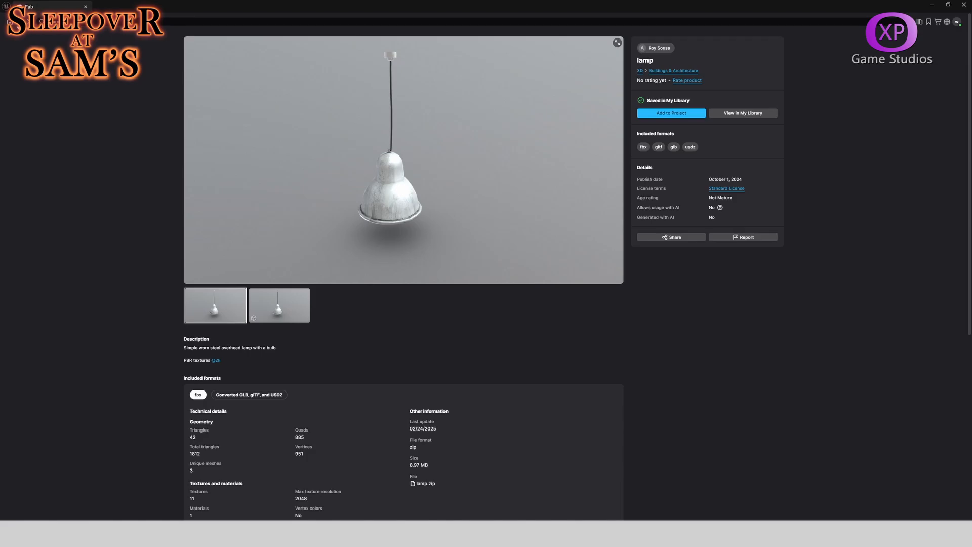
pyautogui.hotkey('alt', 'Left')
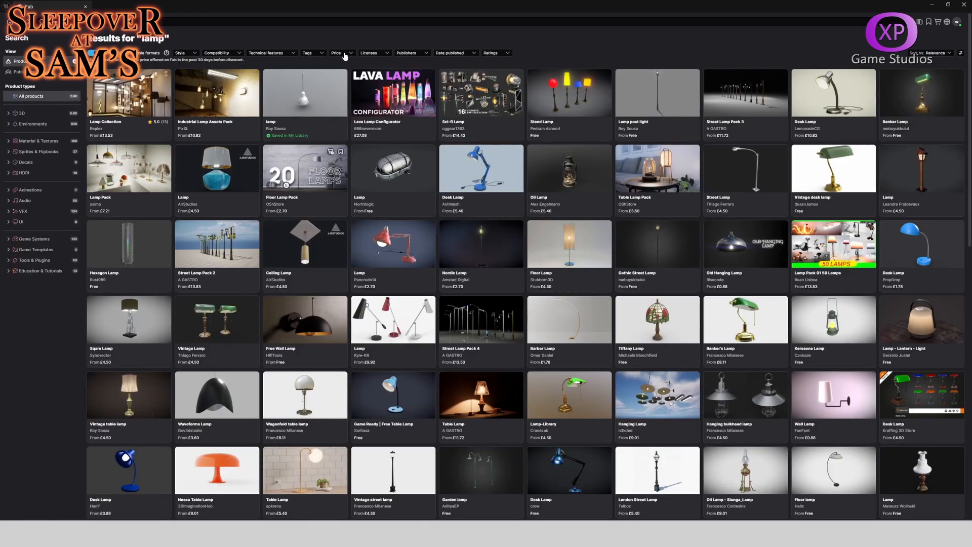
# Step: Filter the lamp search results by price to show only free products
pyautogui.click(350, 53)
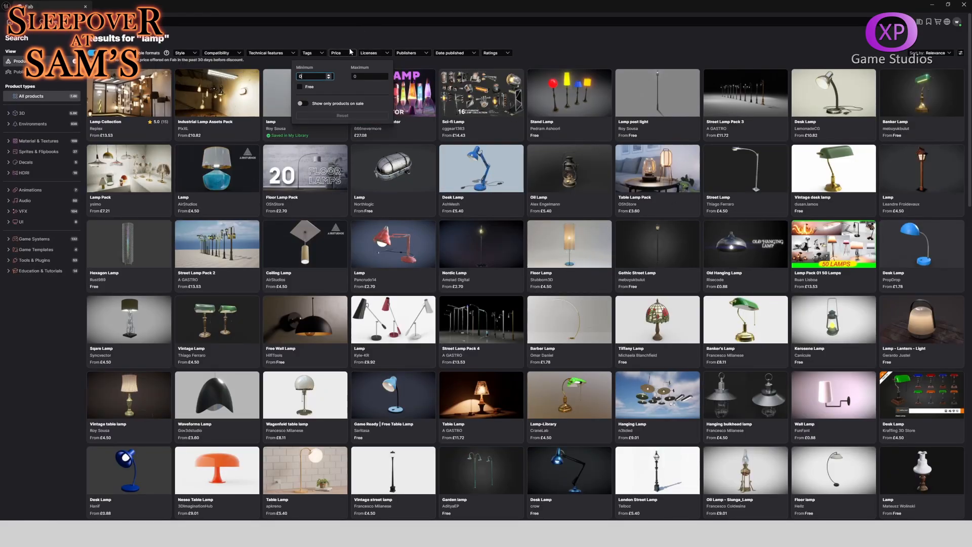
pyautogui.click(300, 87)
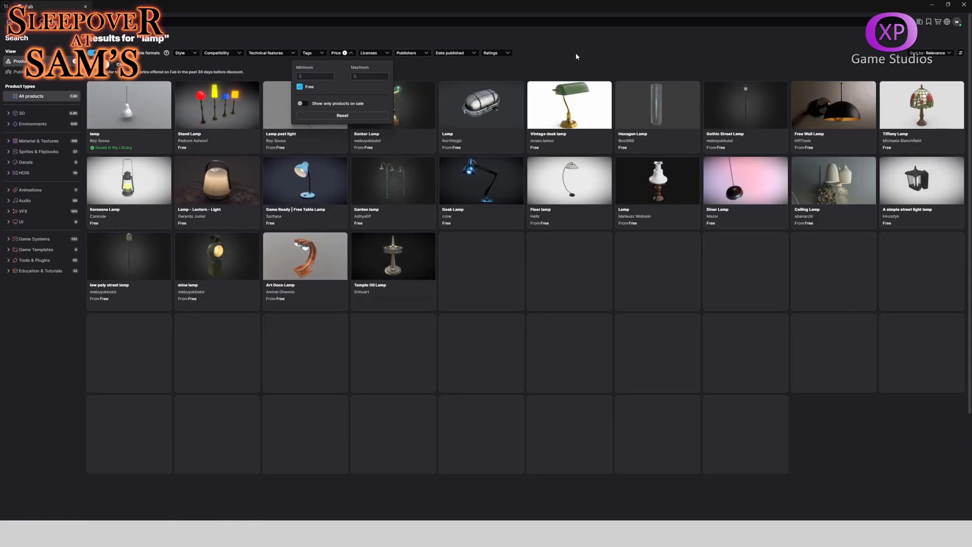
pyautogui.click(576, 56)
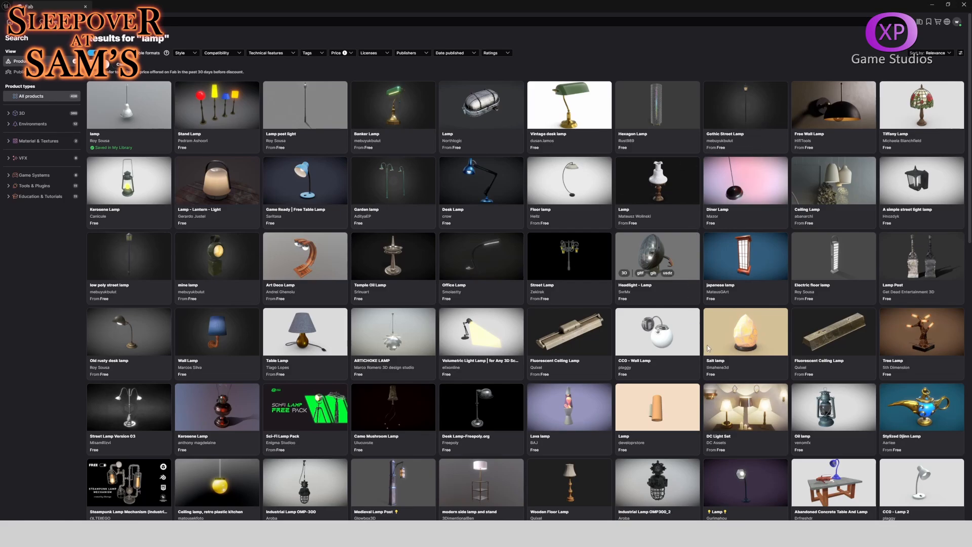
# Step: Browse the free lamp results for a lamp model that suits the corn field path
pyautogui.scroll(-2, 907, 351)
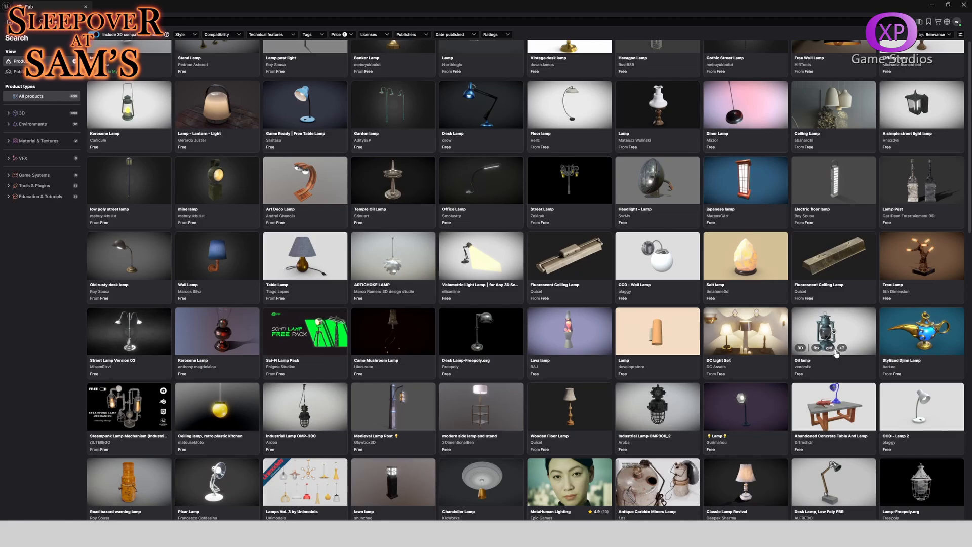
pyautogui.scroll(-3, 760, 350)
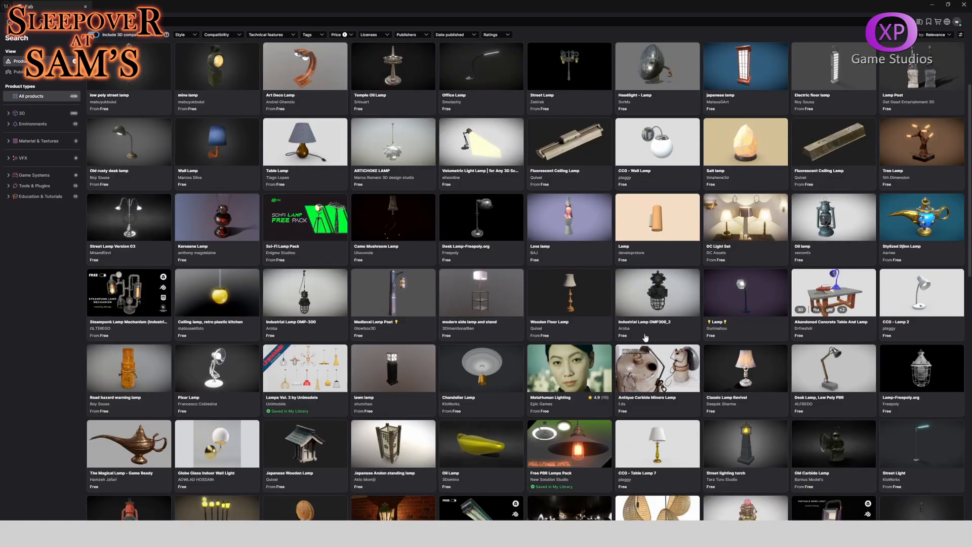
pyautogui.scroll(-2, 644, 337)
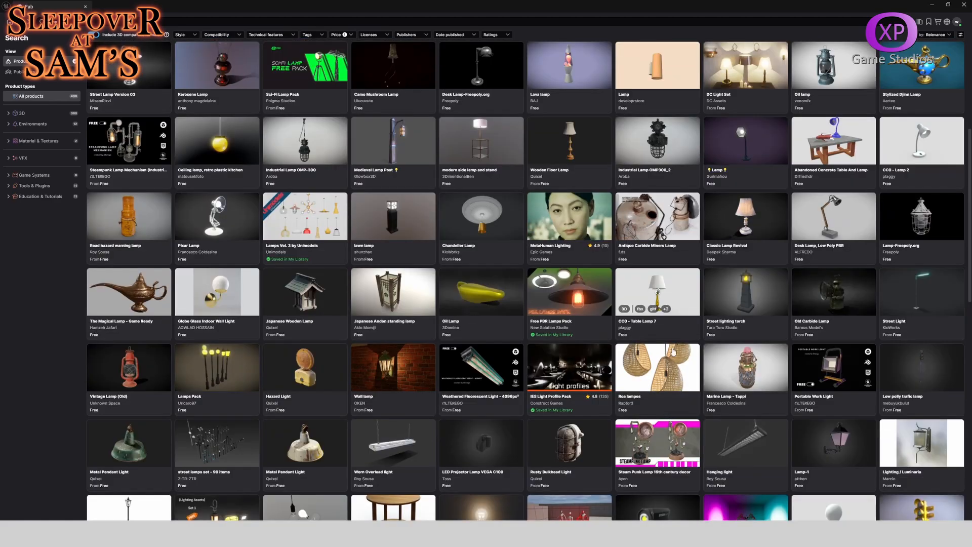
pyautogui.scroll(-2, 680, 355)
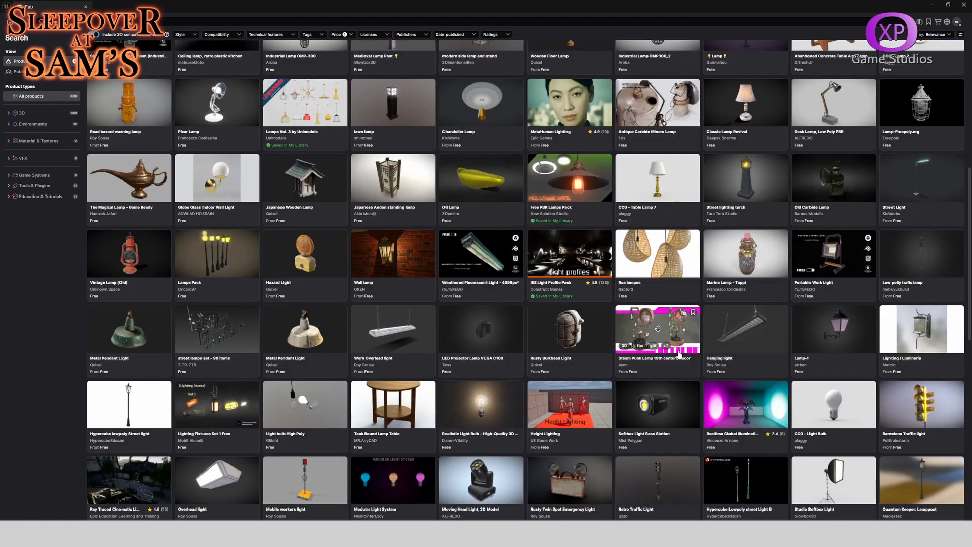
pyautogui.scroll(-2, 680, 355)
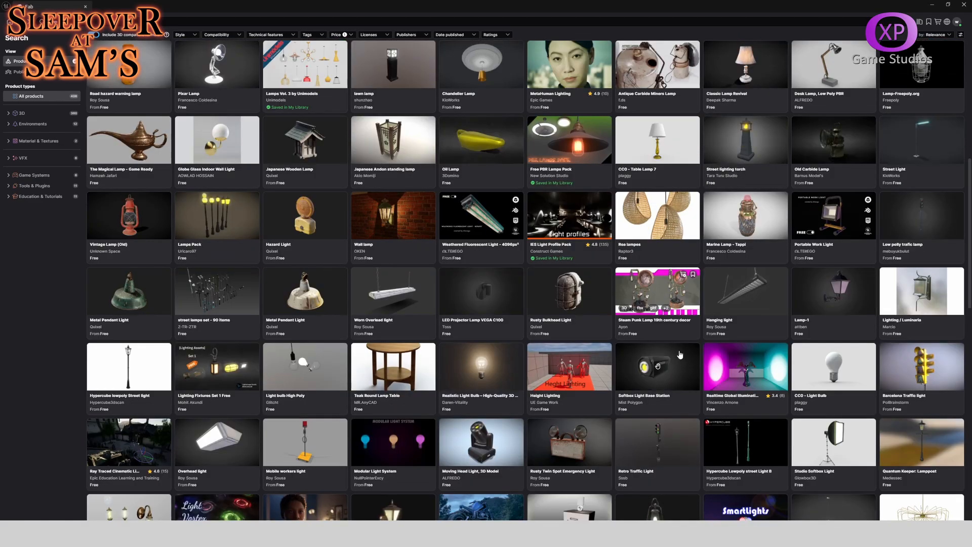
pyautogui.scroll(-1, 679, 349)
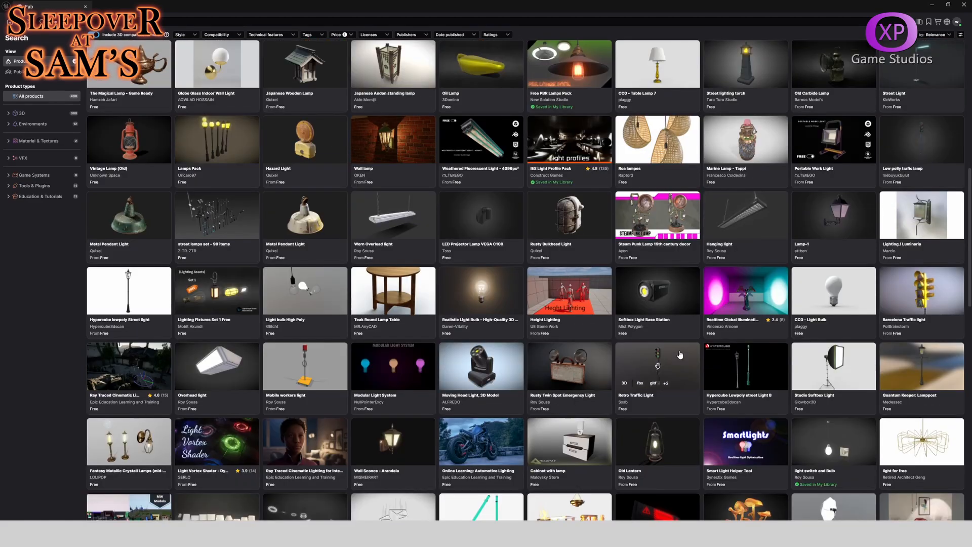
pyautogui.scroll(-2, 680, 355)
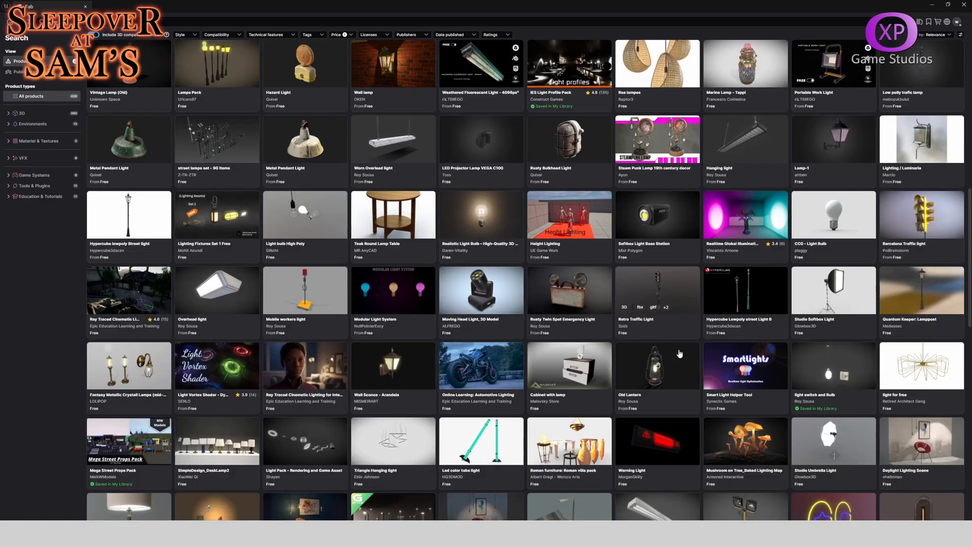
pyautogui.scroll(-2, 679, 353)
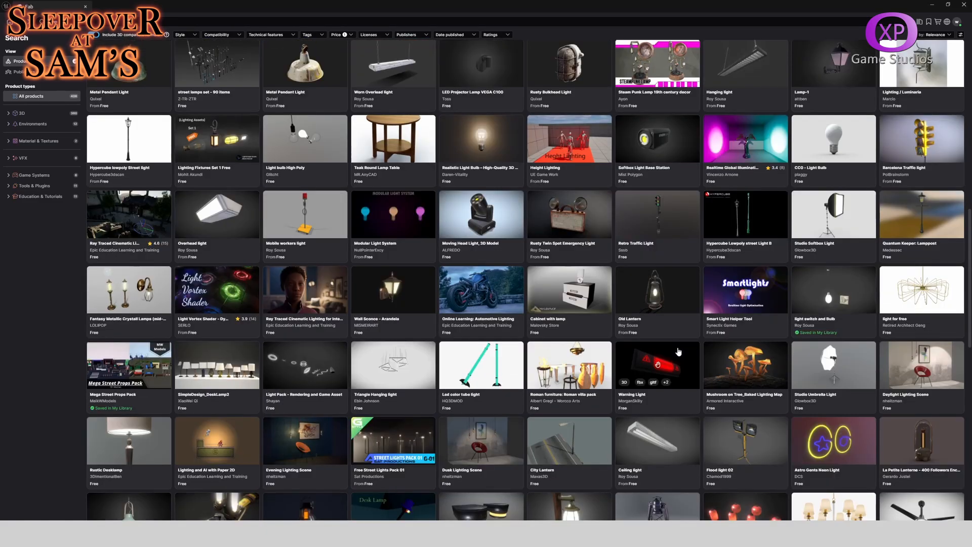
pyautogui.scroll(-3, 679, 351)
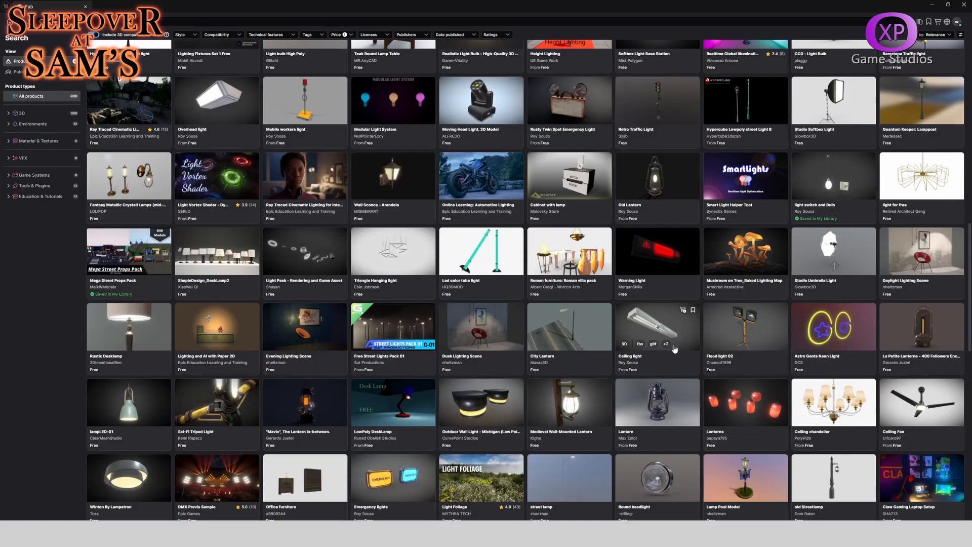
pyautogui.scroll(7, 675, 348)
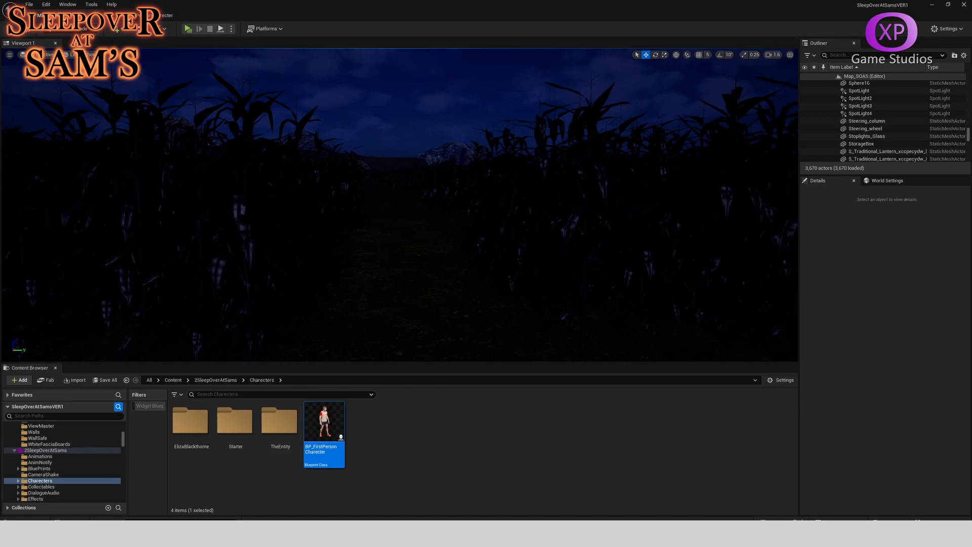
# Step: Place the free oil lamp model from Fab on the ground in front of the corn field path
pyautogui.moveTo(392, 308); pyautogui.dragTo(394, 335, button='right')
pyautogui.moveTo(399, 204); pyautogui.dragTo(426, 207, button='right')
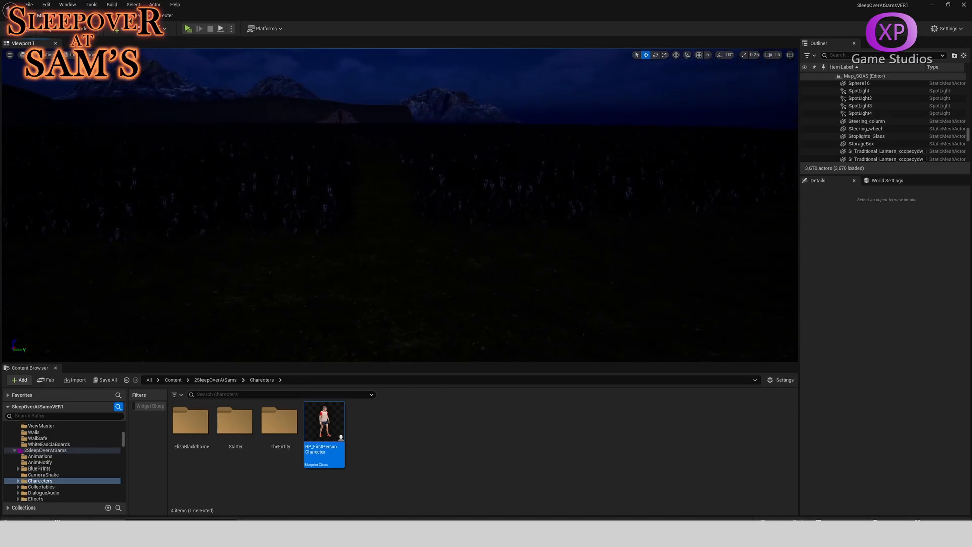
pyautogui.moveTo(658, 253); pyautogui.dragTo(456, 287)
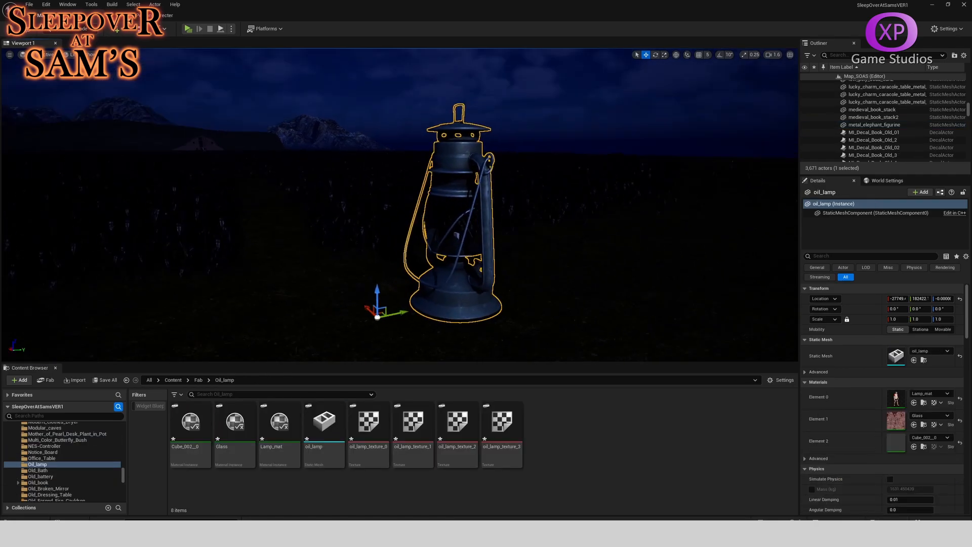
pyautogui.press('w')
pyautogui.moveTo(492, 265); pyautogui.dragTo(555, 284, button='right')
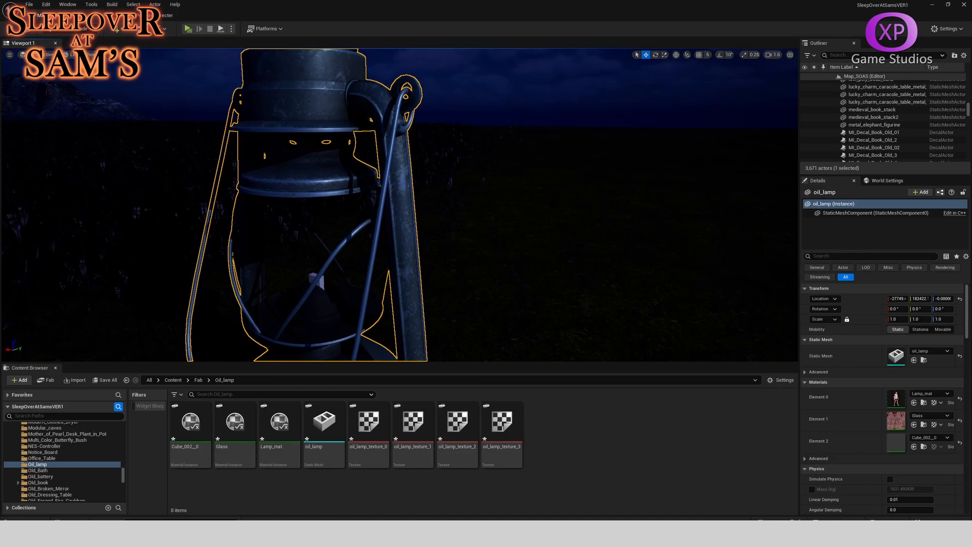
pyautogui.scroll(-5, 460, 230)
pyautogui.press('Escape')
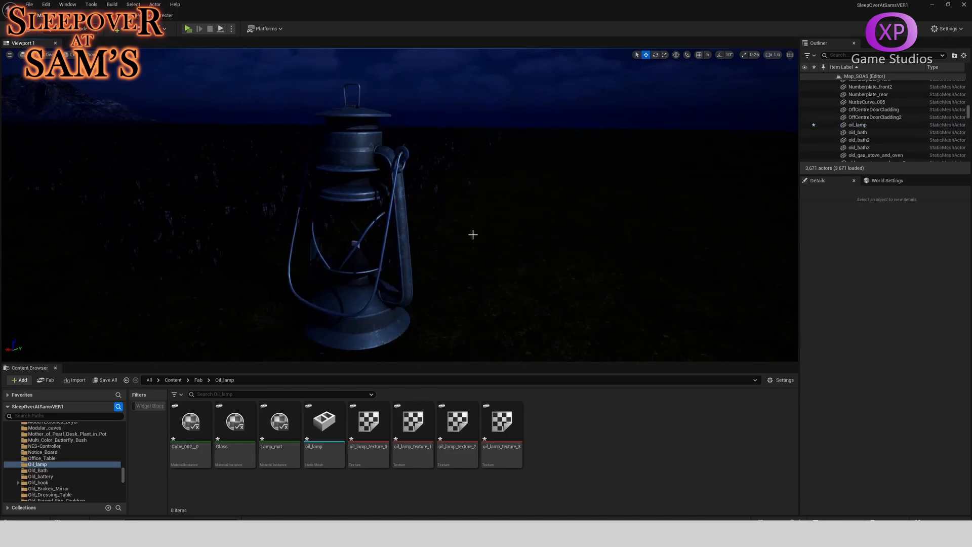
# Step: Inspect the placed oil lamp and its Cube_002__0 material instance, keeping the lamp selected in the level
pyautogui.click(338, 217)
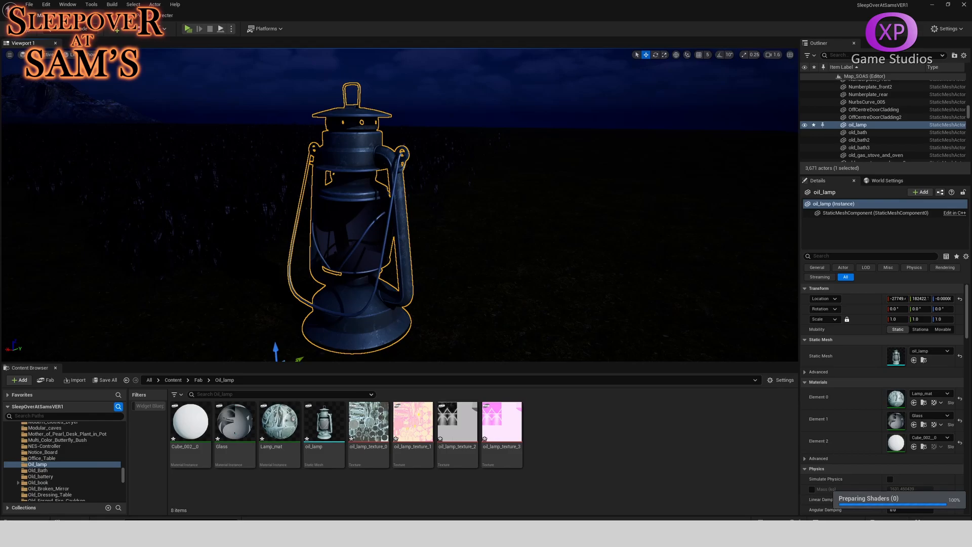
pyautogui.press('a')
pyautogui.moveTo(532, 259); pyautogui.dragTo(552, 245, button='right')
pyautogui.press('d')
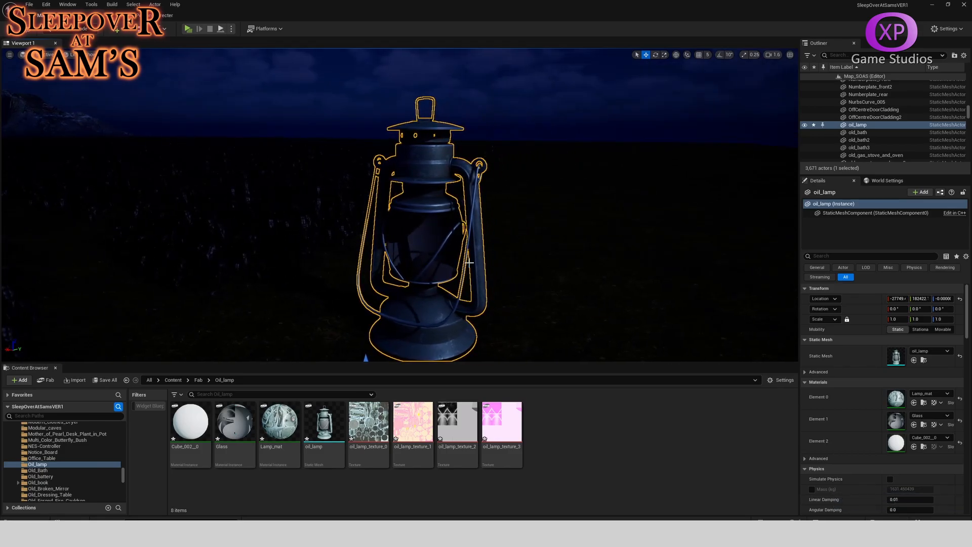
pyautogui.press('Escape')
pyautogui.click(191, 423)
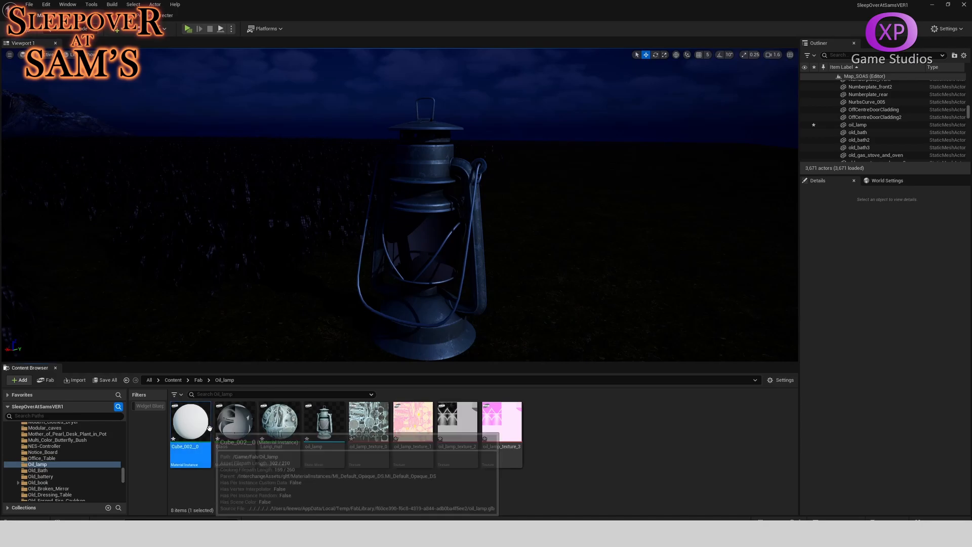
pyautogui.click(424, 237)
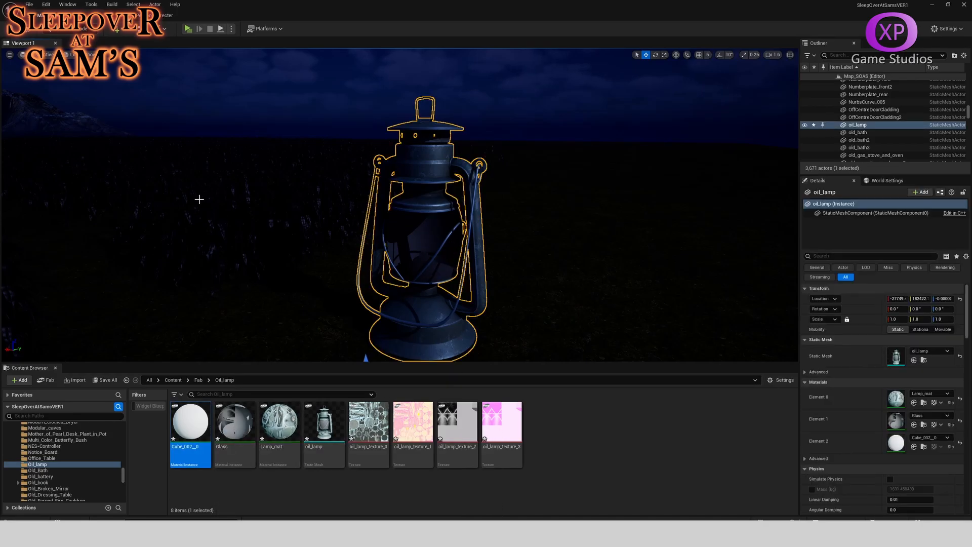
# Step: Search all project content for "emis" to list the emissive materials
pyautogui.click(204, 393)
pyautogui.write('emisd')
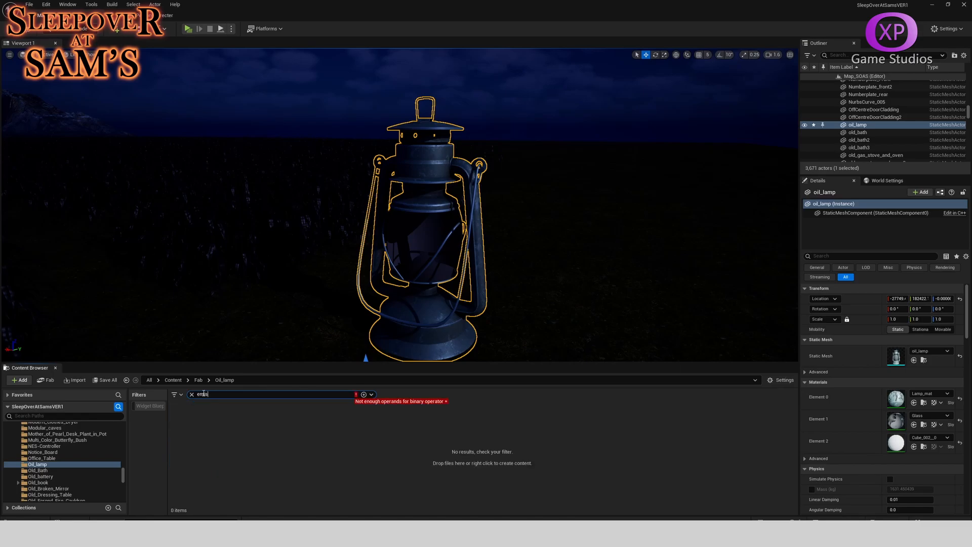
pyautogui.press('BackSpace')
pyautogui.press('BackSpace')
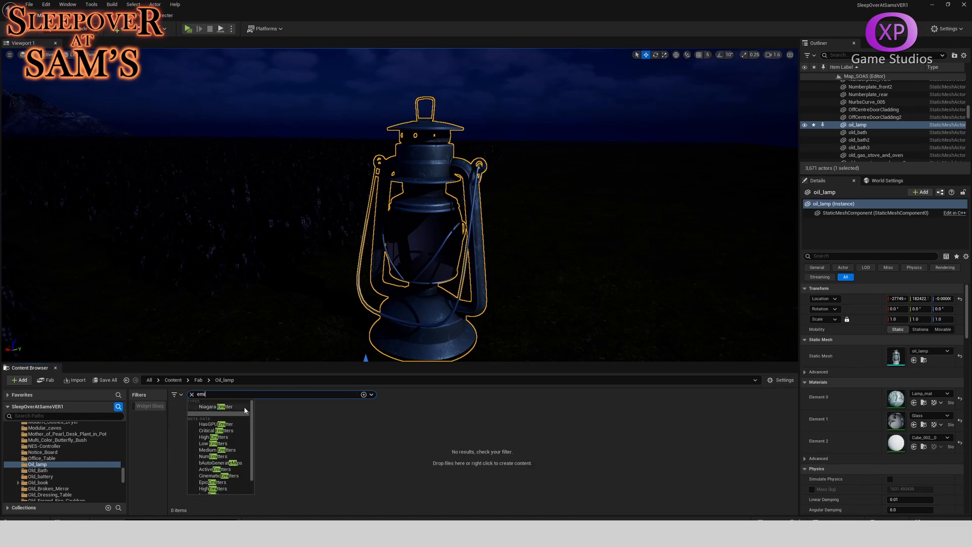
pyautogui.write('isive')
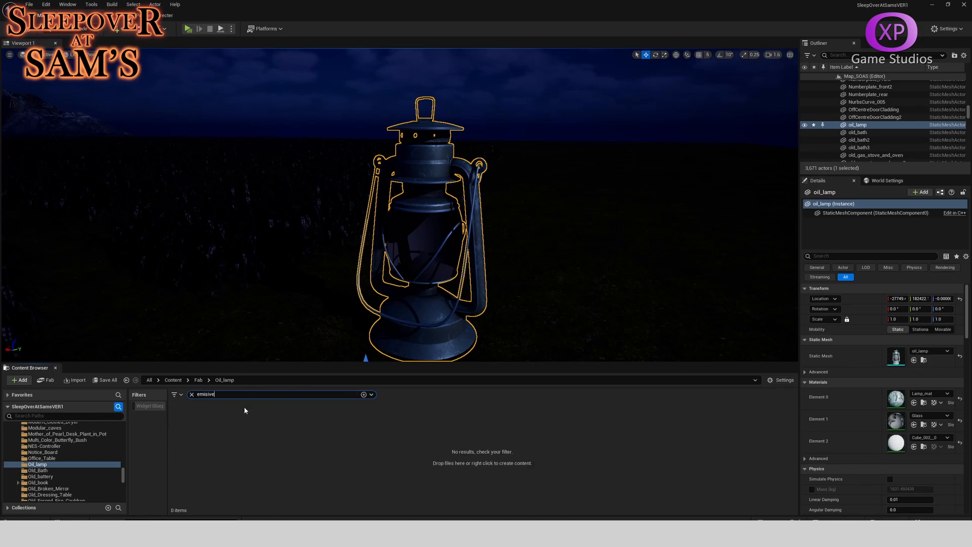
pyautogui.click(148, 380)
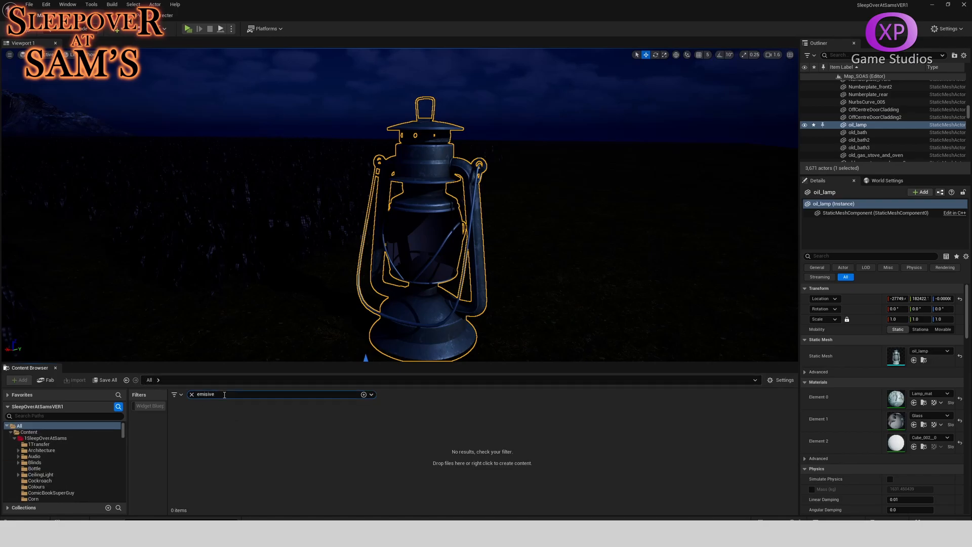
pyautogui.press('BackSpace')
pyautogui.press('BackSpace')
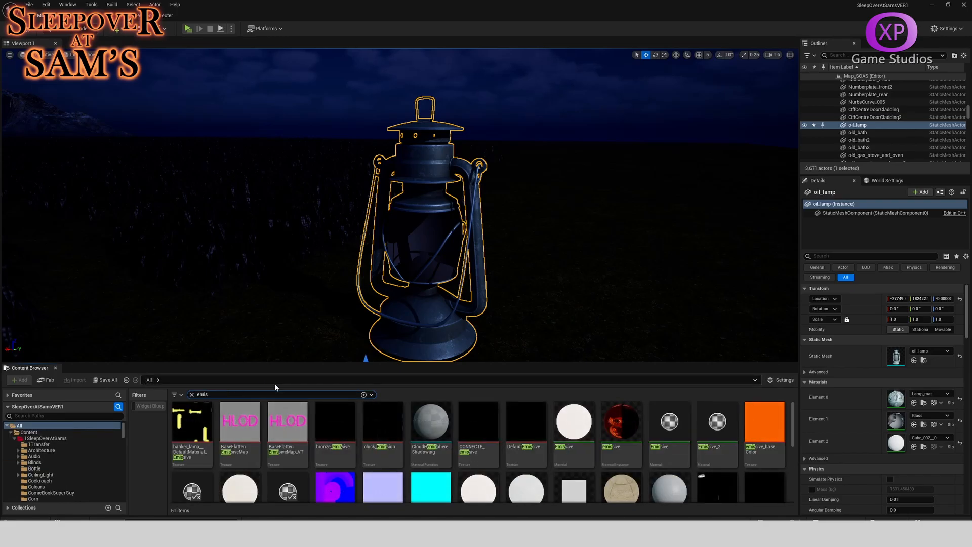
# Step: Copy the Emissive_Inst1 material instance into the Oil_lamp folder and rename the copy Emissive_OilLamp
pyautogui.scroll(-1, 334, 433)
pyautogui.click(240, 443)
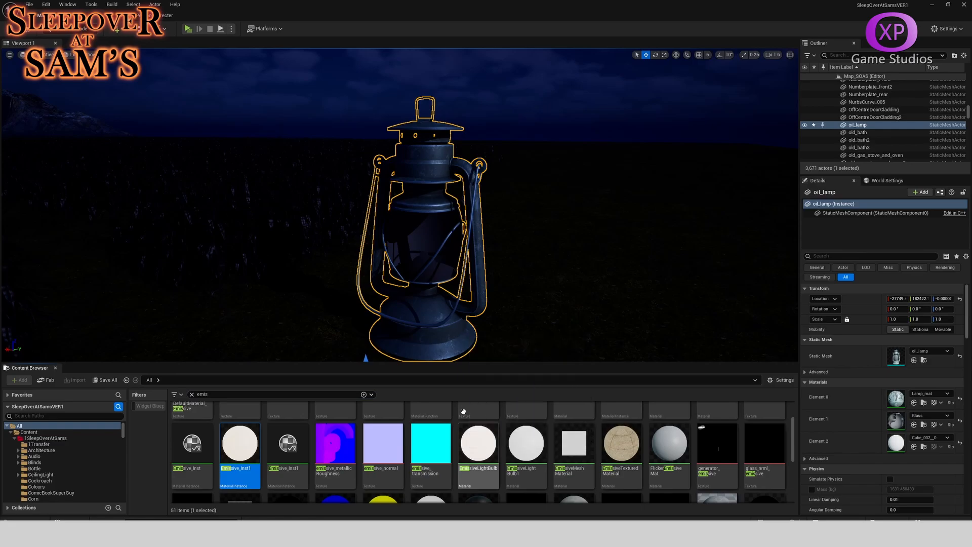
pyautogui.rightClick(422, 241)
pyautogui.click(458, 254)
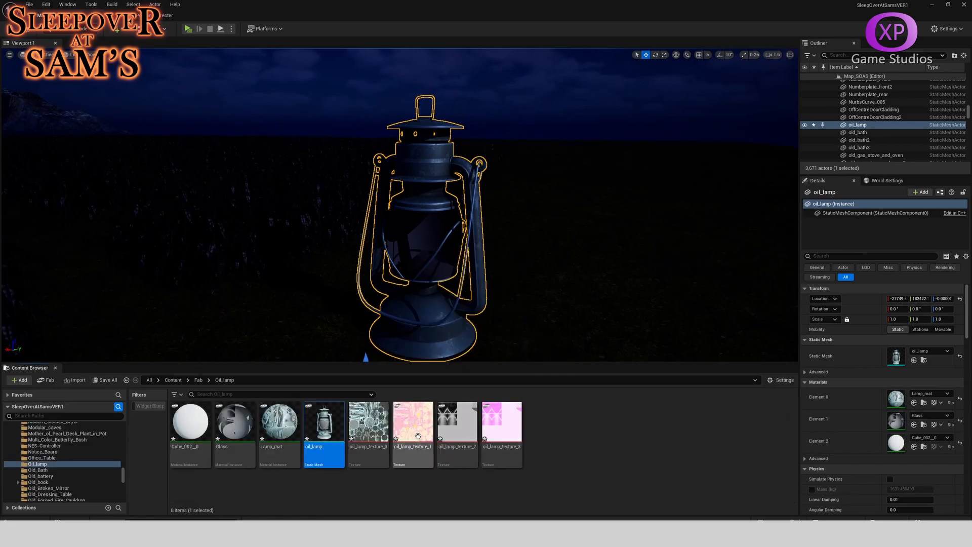
pyautogui.rightClick(553, 432)
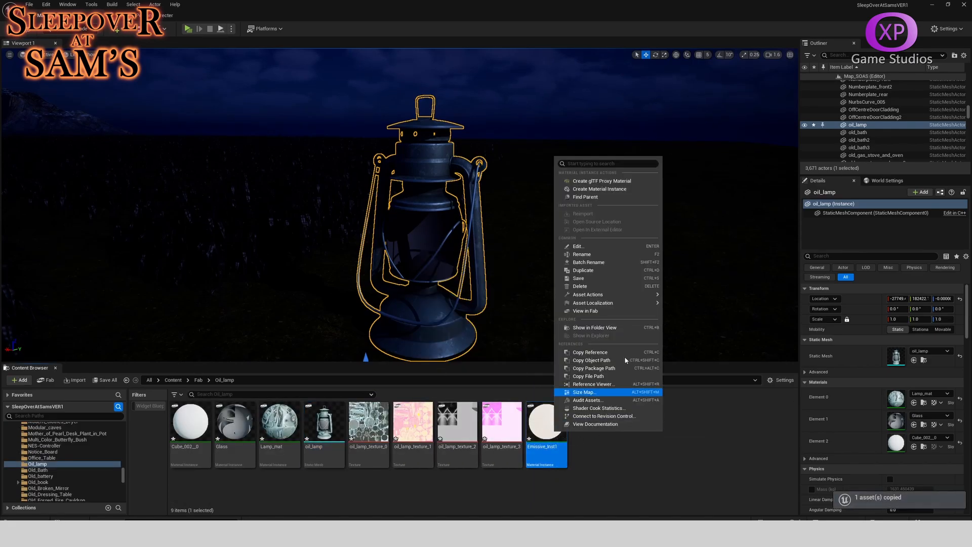
pyautogui.click(586, 255)
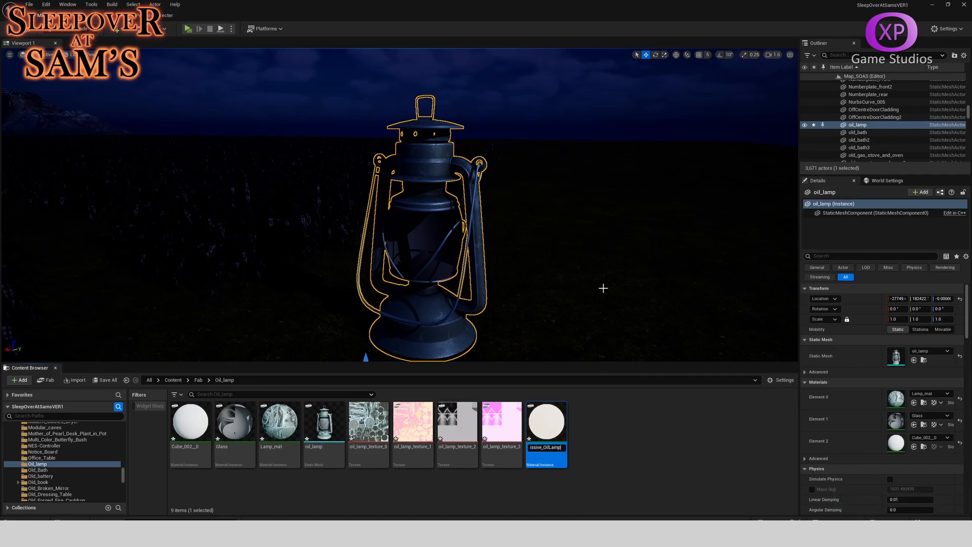
pyautogui.press('Return')
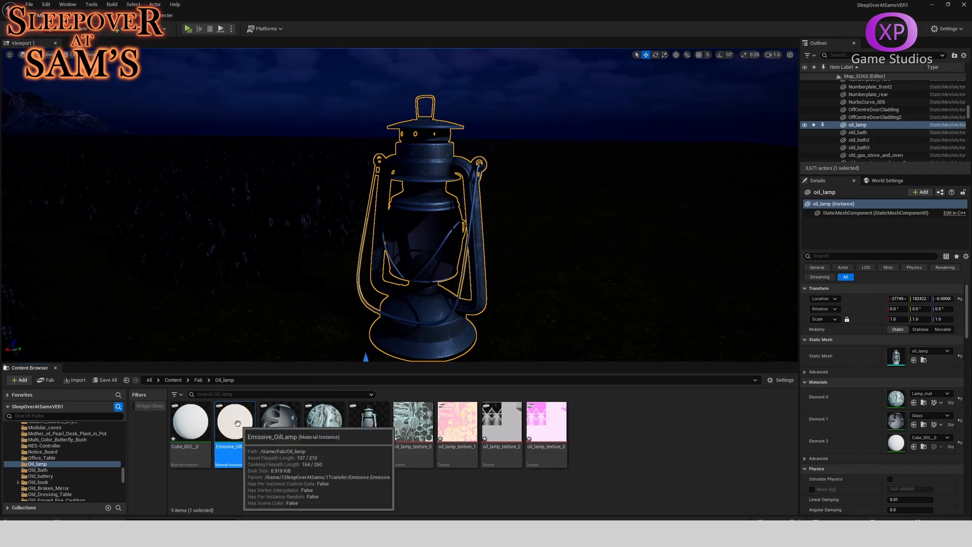
# Step: Assign the Emissive_OilLamp material to Element 2 of the oil lamp
pyautogui.moveTo(238, 423); pyautogui.dragTo(899, 445)
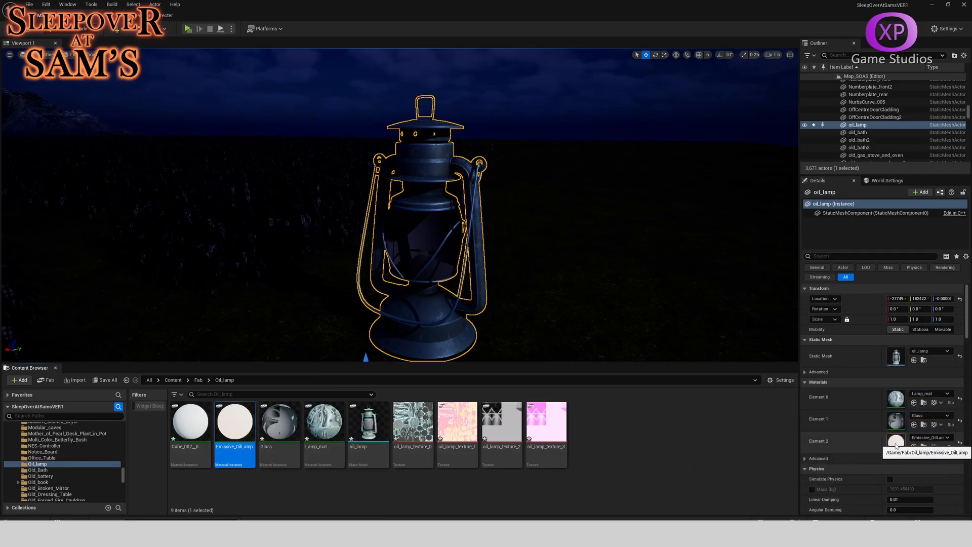
pyautogui.moveTo(399, 205); pyautogui.dragTo(400, 253, button='right')
pyautogui.moveTo(455, 283); pyautogui.dragTo(448, 274, button='right')
pyautogui.press('s')
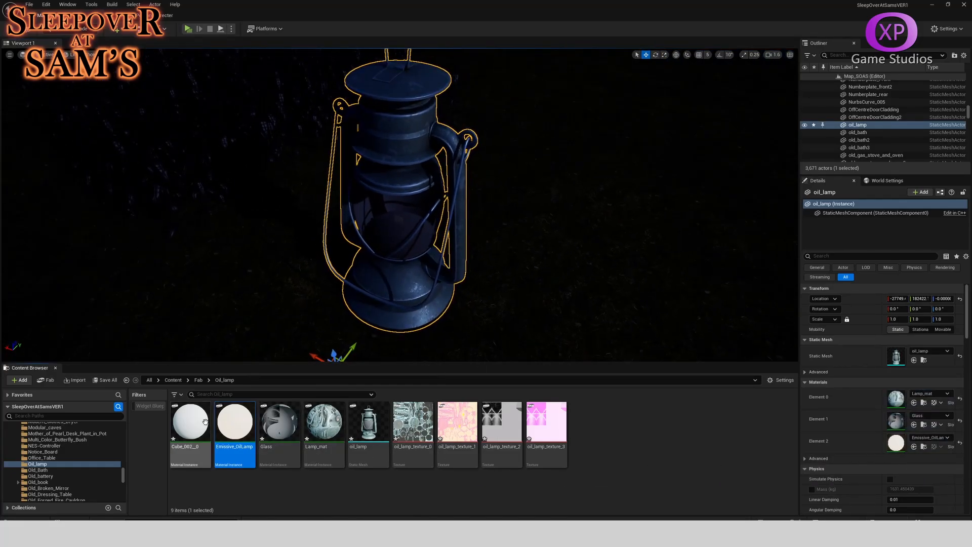
# Step: Increase the Intensity of the Emissive_OilLamp material instance and check the effect on the lamp in the level
pyautogui.doubleClick(233, 423)
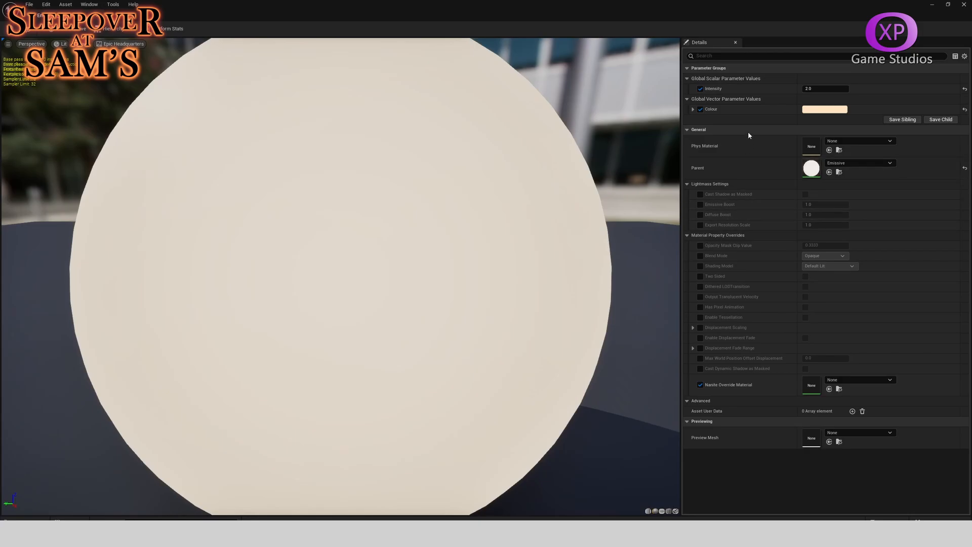
pyautogui.press('Return')
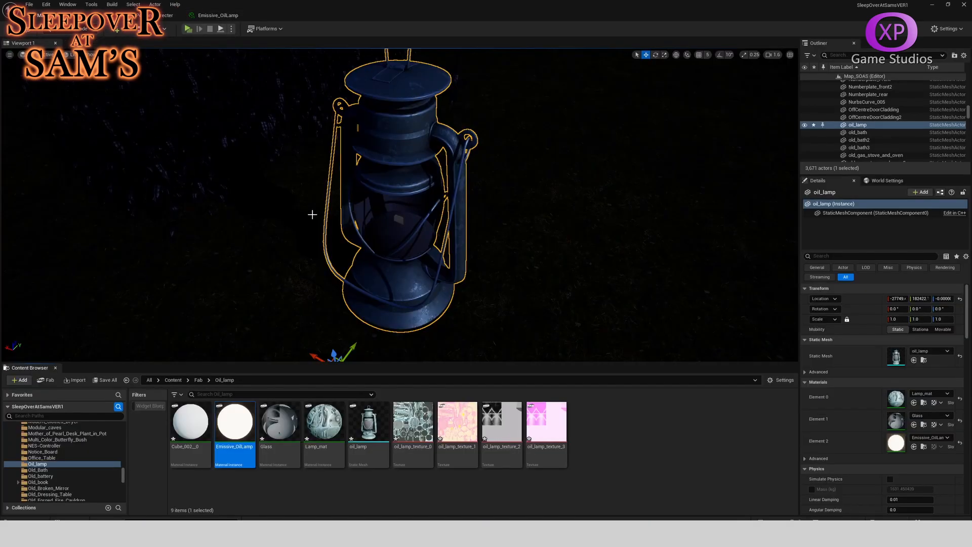
pyautogui.scroll(5, 400, 203)
pyautogui.moveTo(400, 203); pyautogui.dragTo(435, 207, button='right')
pyautogui.press('s')
pyautogui.scroll(-1, 496, 263)
pyautogui.scroll(-4, 435, 207)
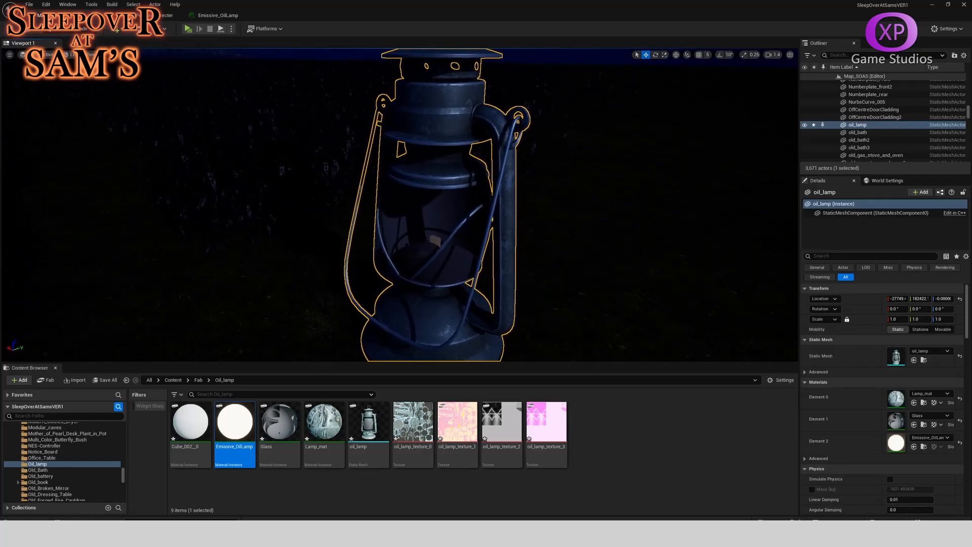
# Step: Apply the Emissive_OilLamp material to the oil lamp's glass, replacing the Glass material in Element 1
pyautogui.moveTo(235, 422); pyautogui.dragTo(427, 277)
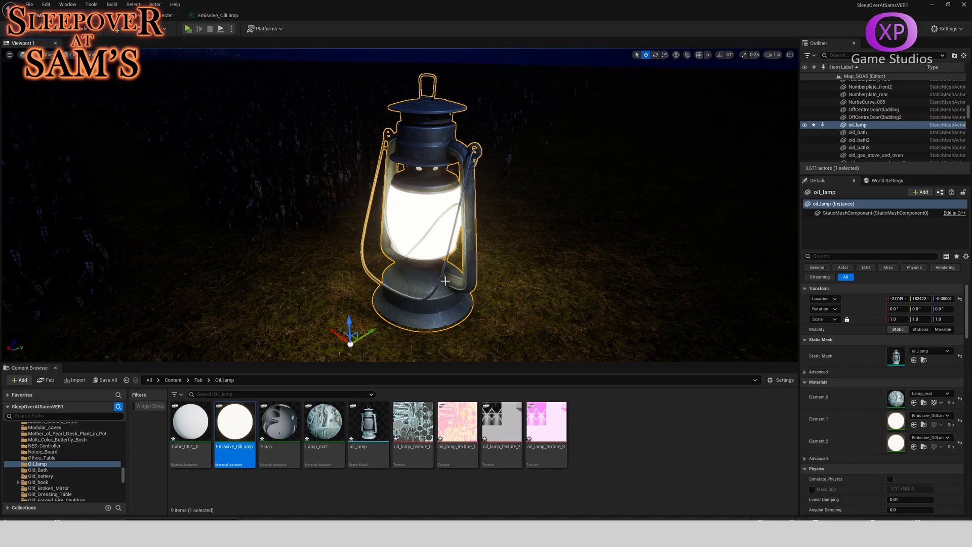
pyautogui.moveTo(445, 277); pyautogui.dragTo(344, 258, button='right')
pyautogui.moveTo(463, 267); pyautogui.dragTo(491, 267, button='right')
pyautogui.moveTo(471, 189); pyautogui.dragTo(549, 203, button='right')
pyautogui.moveTo(470, 203)
pyautogui.mouseDown(button='right')
pyautogui.moveTo(428, 181)
pyautogui.moveTo(447, 194)
pyautogui.moveTo(465, 188)
pyautogui.mouseUp(button='right')
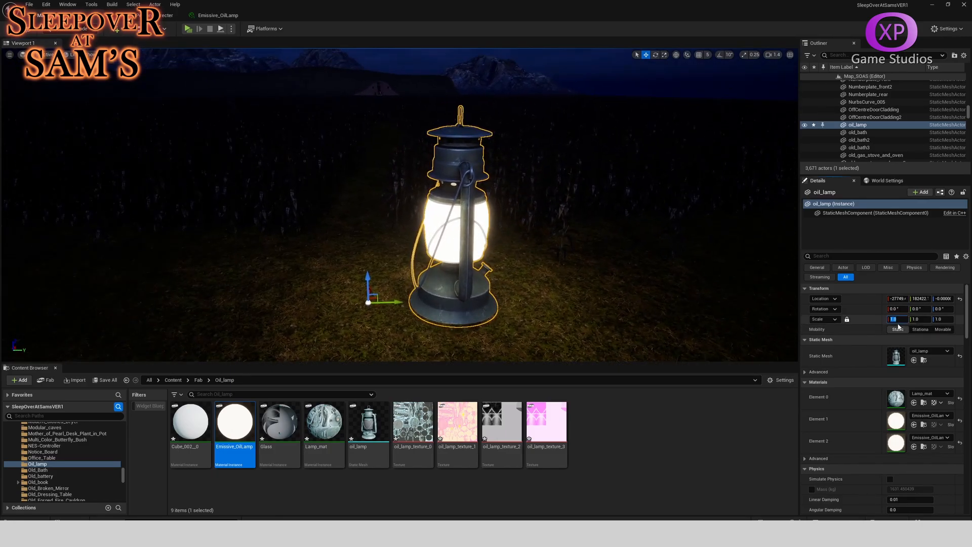
# Step: Scale the oil lamp uniformly to 0.1 and raise it to a height of about 229 above the ground
pyautogui.write('.1')
pyautogui.press('Tab')
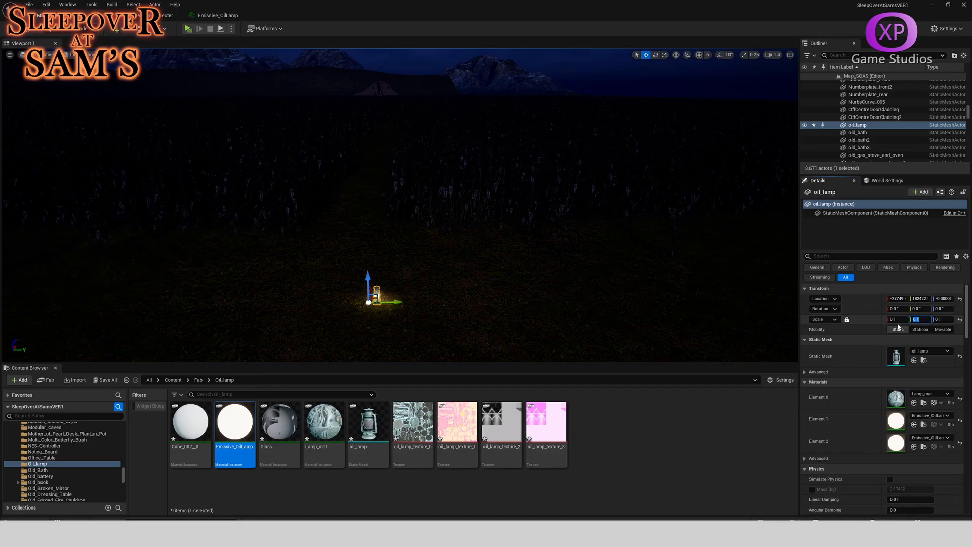
pyautogui.moveTo(370, 278); pyautogui.dragTo(360, 187)
pyautogui.press('w')
pyautogui.moveTo(386, 192); pyautogui.dragTo(391, 274, button='right')
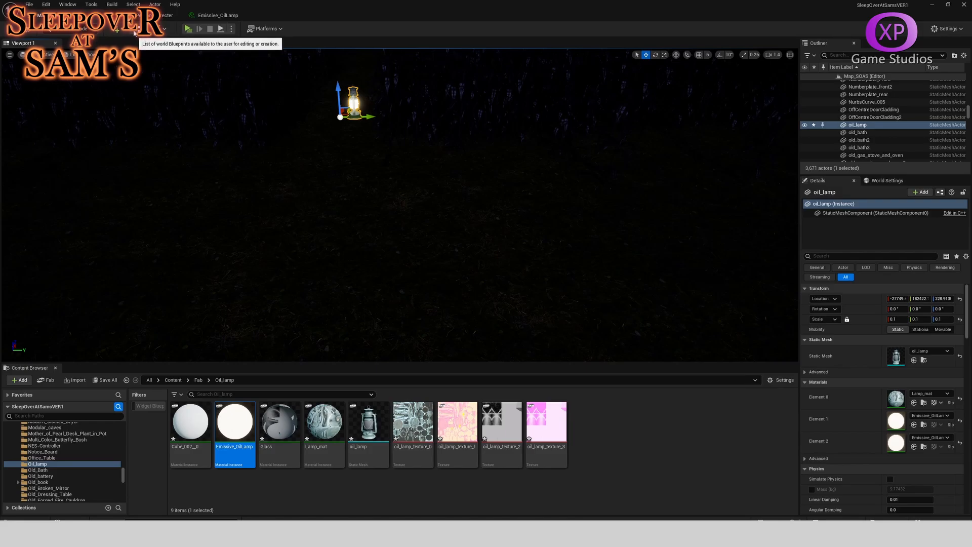
pyautogui.click(116, 29)
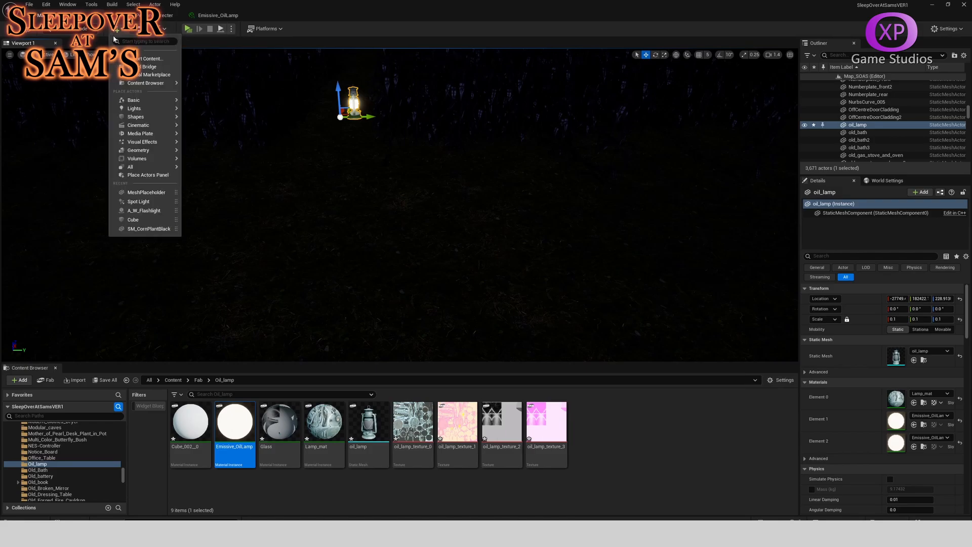
pyautogui.moveTo(150, 112)
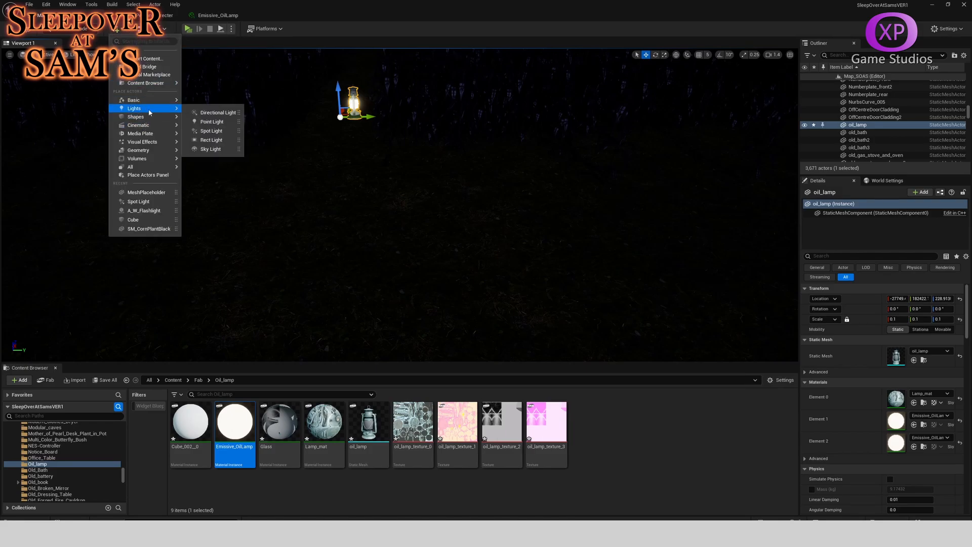
pyautogui.click(211, 131)
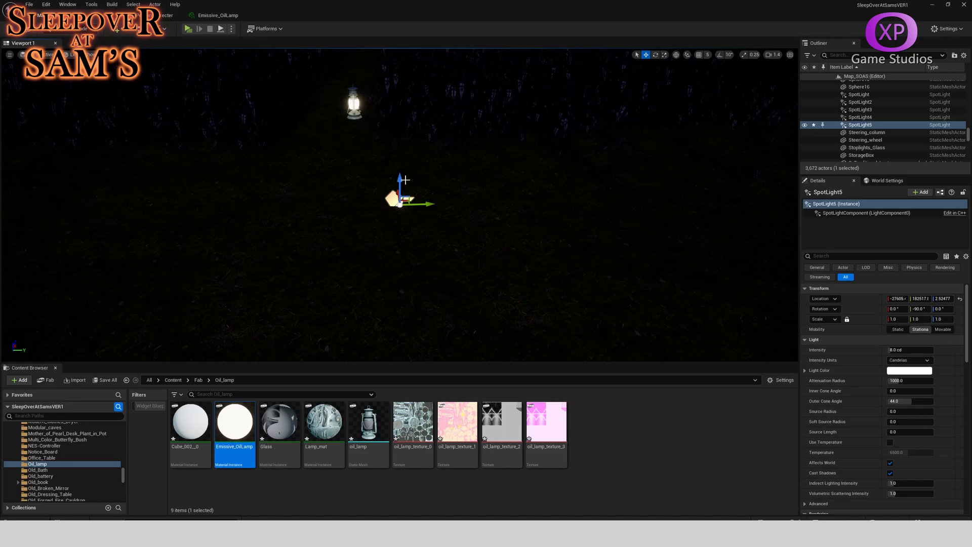
pyautogui.press('Delete')
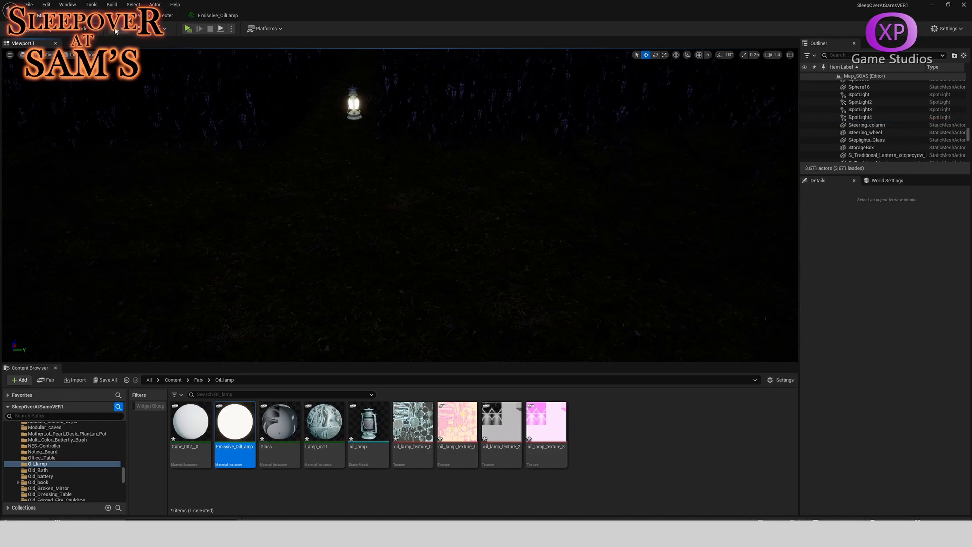
# Step: Add a point light to the level near the oil lamp and raise it to a height of about 250
pyautogui.click(115, 32)
pyautogui.moveTo(147, 107)
pyautogui.click(210, 121)
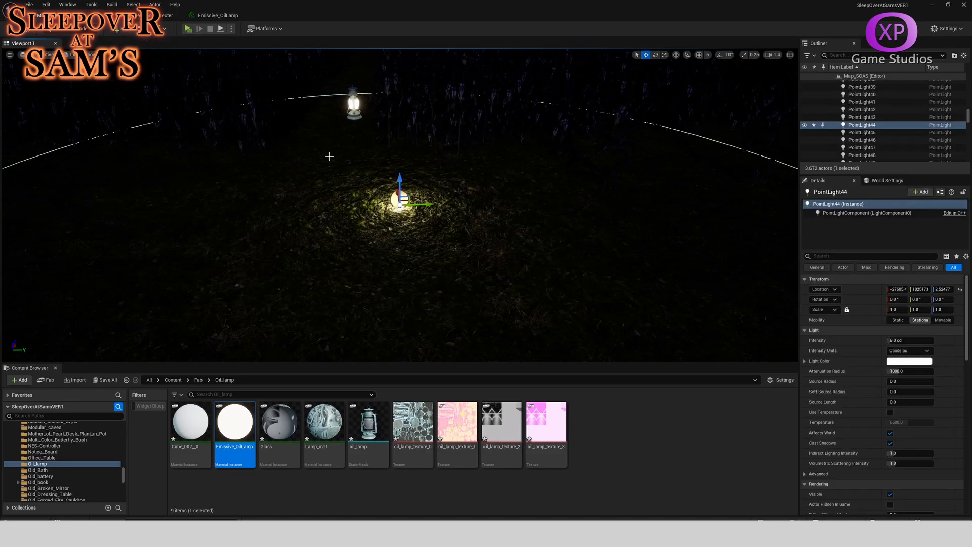
pyautogui.moveTo(400, 176); pyautogui.dragTo(399, 55)
pyautogui.moveTo(449, 128)
pyautogui.mouseDown(button='right')
pyautogui.moveTo(506, 103)
pyautogui.moveTo(448, 128)
pyautogui.mouseUp(button='right')
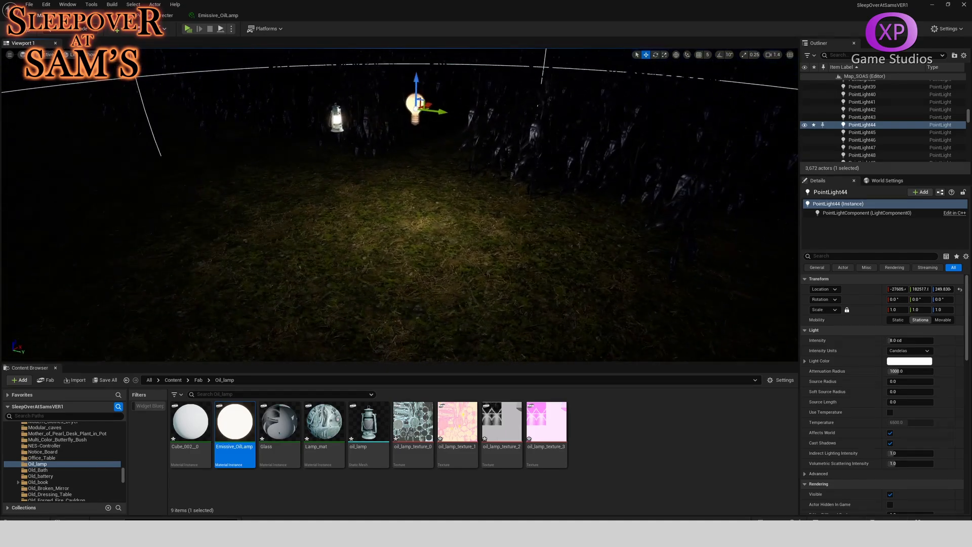
# Step: Search all project content for "wood" and place the SM_WoodBeamSmall mesh on the ground near the point light
pyautogui.click(150, 380)
pyautogui.click(218, 394)
pyautogui.write('wood')
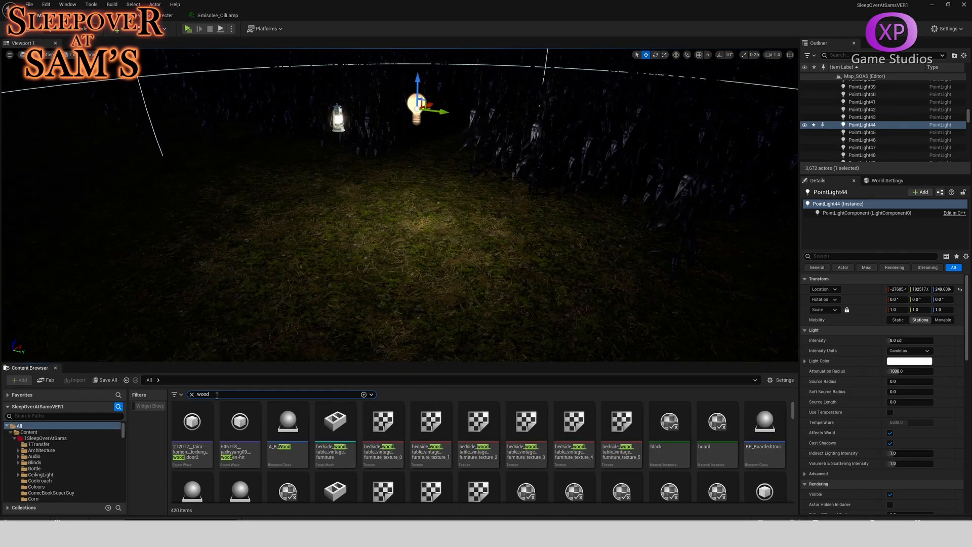
pyautogui.scroll(-10, 279, 436)
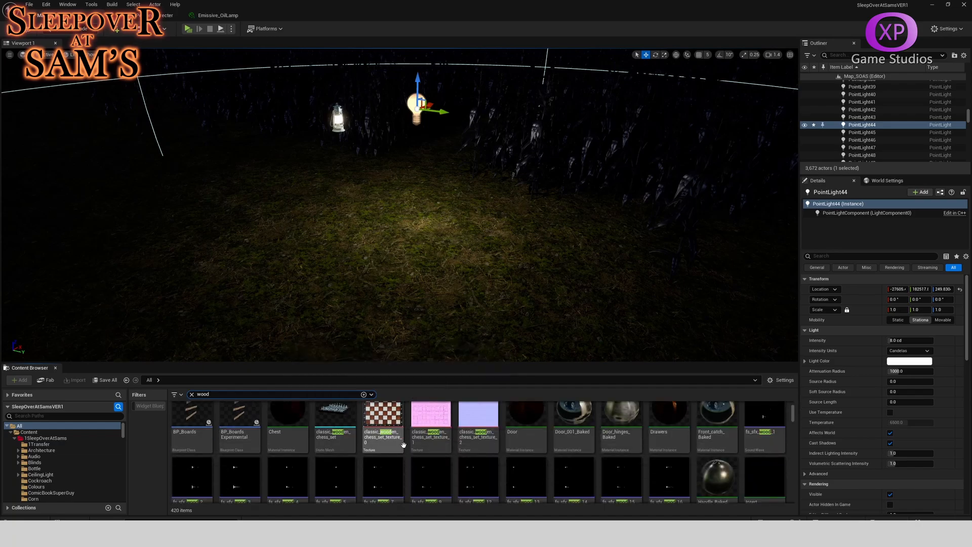
pyautogui.scroll(-5, 528, 437)
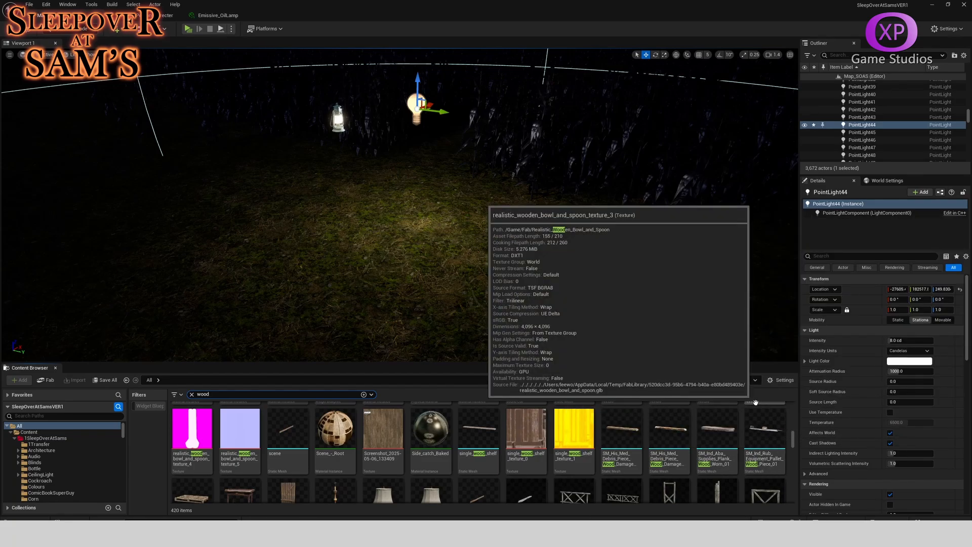
pyautogui.scroll(-1, 263, 435)
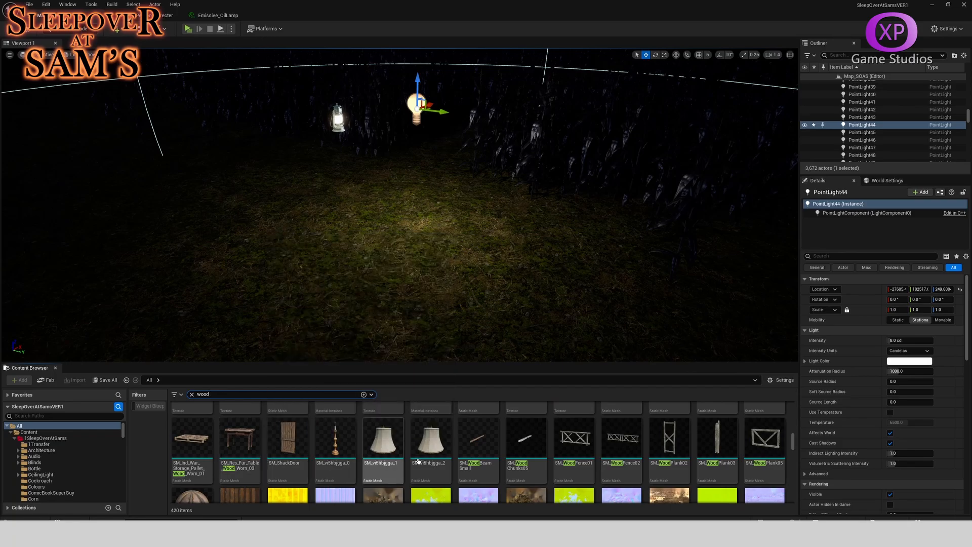
pyautogui.scroll(-1, 525, 449)
pyautogui.scroll(1, 526, 450)
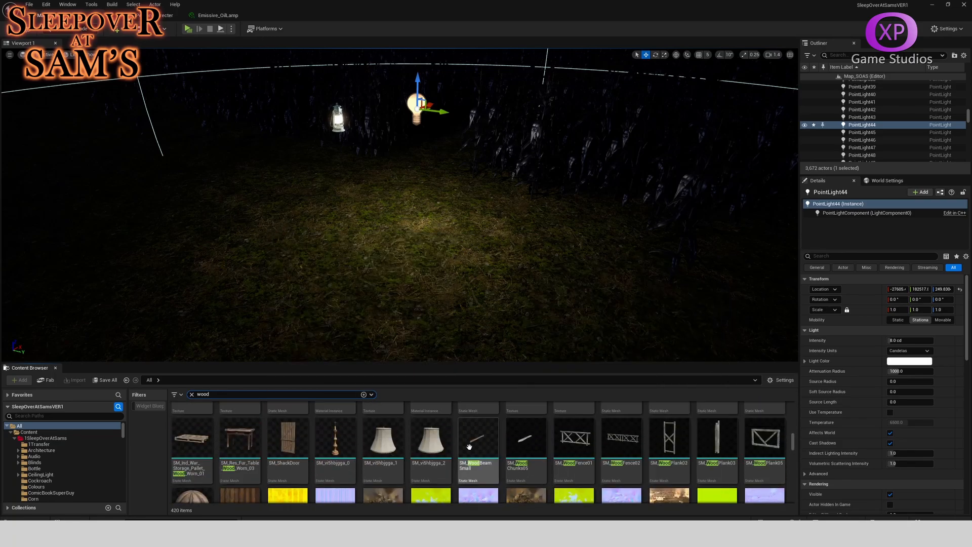
pyautogui.moveTo(478, 439); pyautogui.dragTo(486, 264)
pyautogui.press('e')
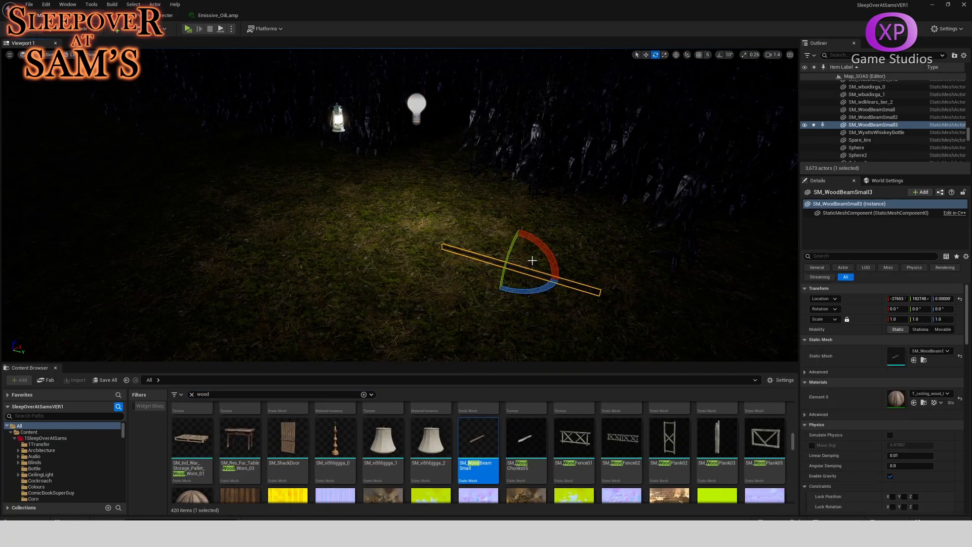
pyautogui.moveTo(521, 229); pyautogui.dragTo(561, 278)
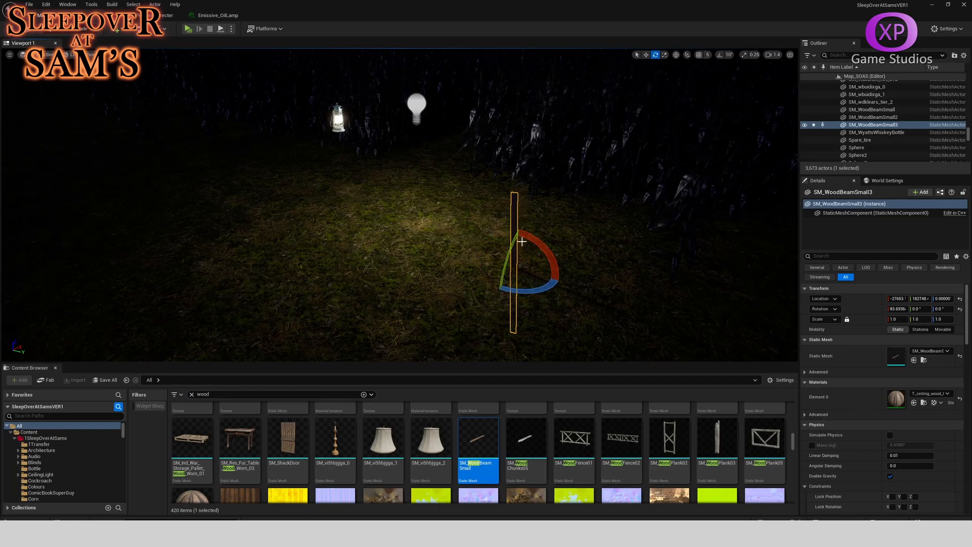
pyautogui.hotkey('ctrl', 'z')
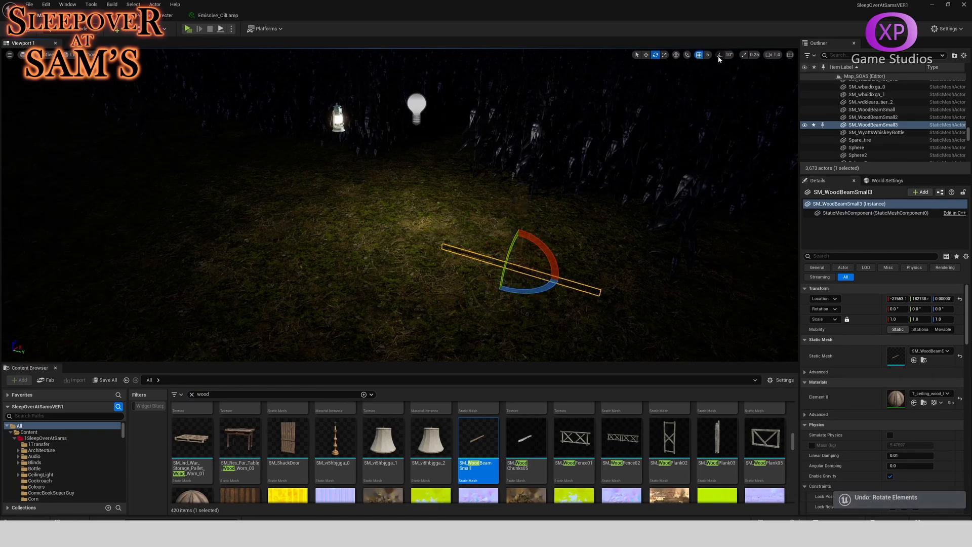
# Step: Stand the small wood beam upright with a snapped 90° rotation and raise it to a height of about 125
pyautogui.moveTo(534, 232); pyautogui.dragTo(524, 175)
pyautogui.press('w')
pyautogui.moveTo(524, 175); pyautogui.dragTo(587, 126, button='right')
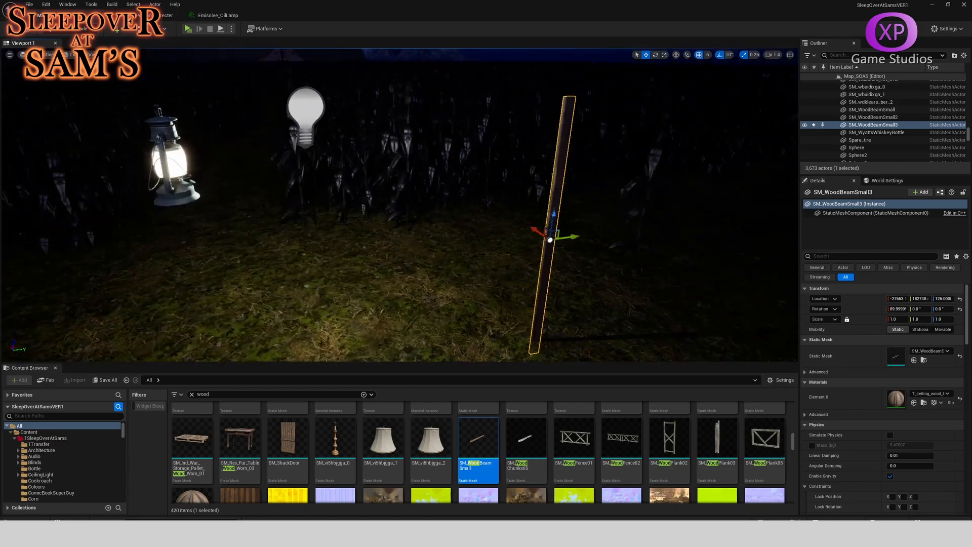
# Step: Thicken and shorten the upright small wood beam to a scale of 1.25, 0.75 and 1.0
pyautogui.moveTo(493, 205); pyautogui.dragTo(638, 200, button='right')
pyautogui.press('w')
pyautogui.press('a')
pyautogui.scroll(-3, 492, 205)
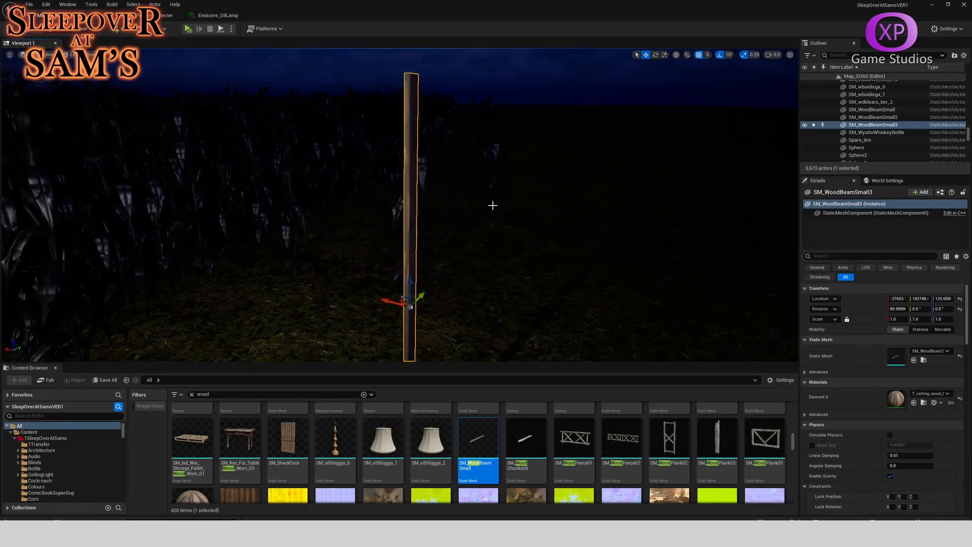
pyautogui.press('r')
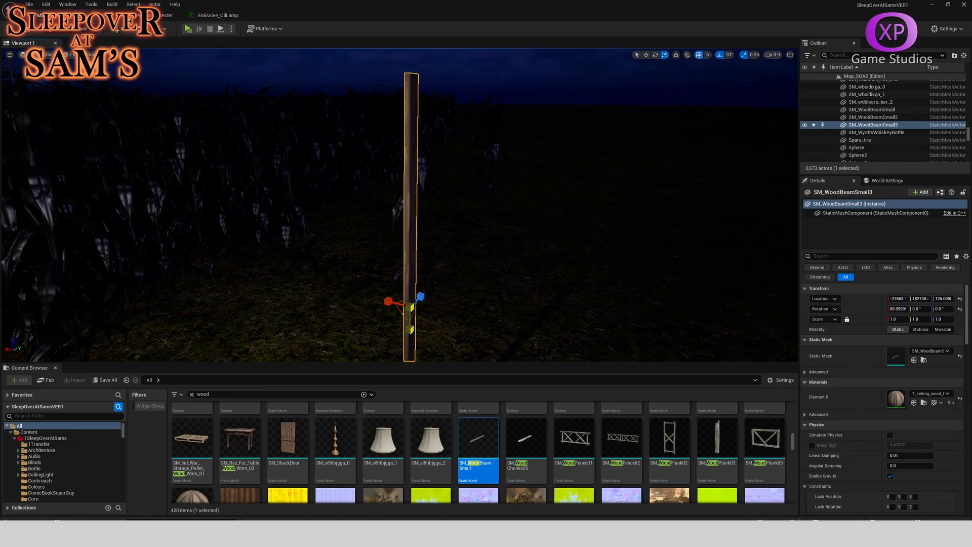
pyautogui.moveTo(410, 329); pyautogui.dragTo(374, 299)
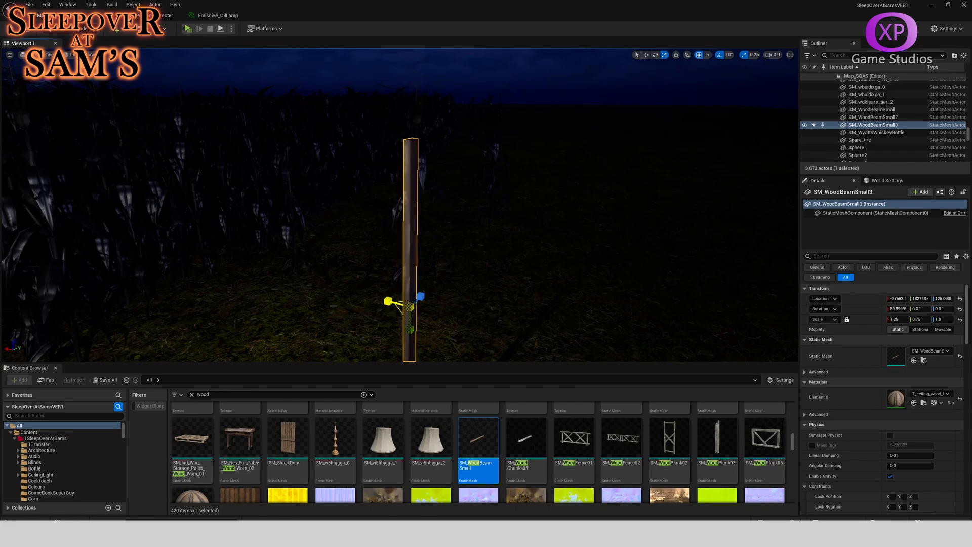
pyautogui.moveTo(462, 286); pyautogui.dragTo(441, 344, button='right')
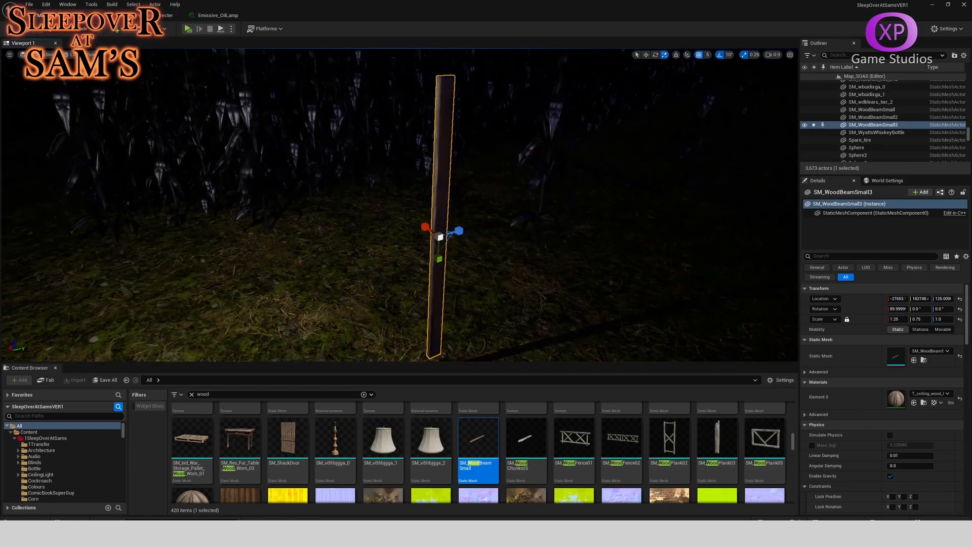
# Step: Move the oil lamp across the field to the top of the upright small wood beam
pyautogui.press('Escape')
pyautogui.moveTo(462, 284); pyautogui.dragTo(290, 241, button='right')
pyautogui.click(286, 125)
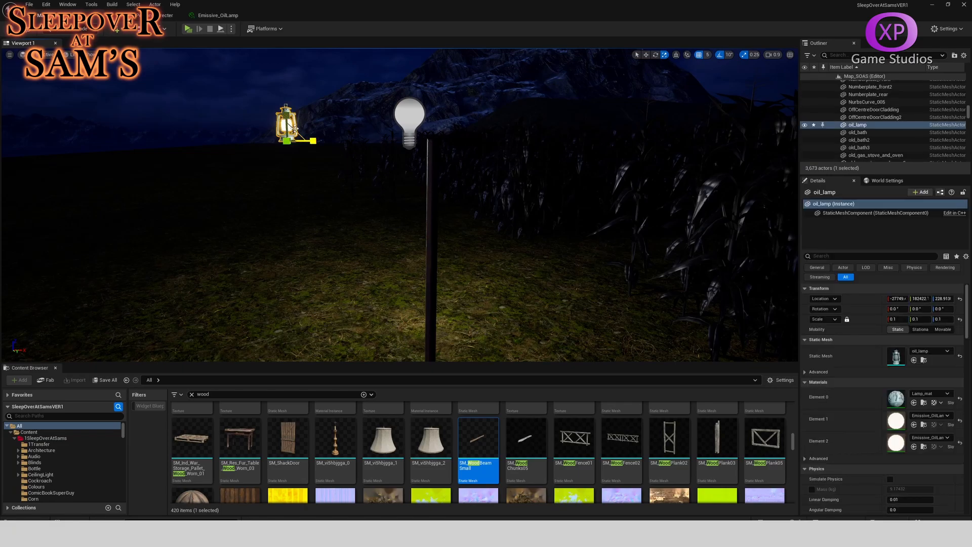
pyautogui.press('w')
pyautogui.moveTo(286, 125); pyautogui.dragTo(438, 124, button='right')
pyautogui.moveTo(95, 137); pyautogui.dragTo(299, 193)
pyautogui.moveTo(298, 193); pyautogui.dragTo(289, 193, button='right')
pyautogui.press('d')
pyautogui.moveTo(373, 126); pyautogui.dragTo(242, 132, button='right')
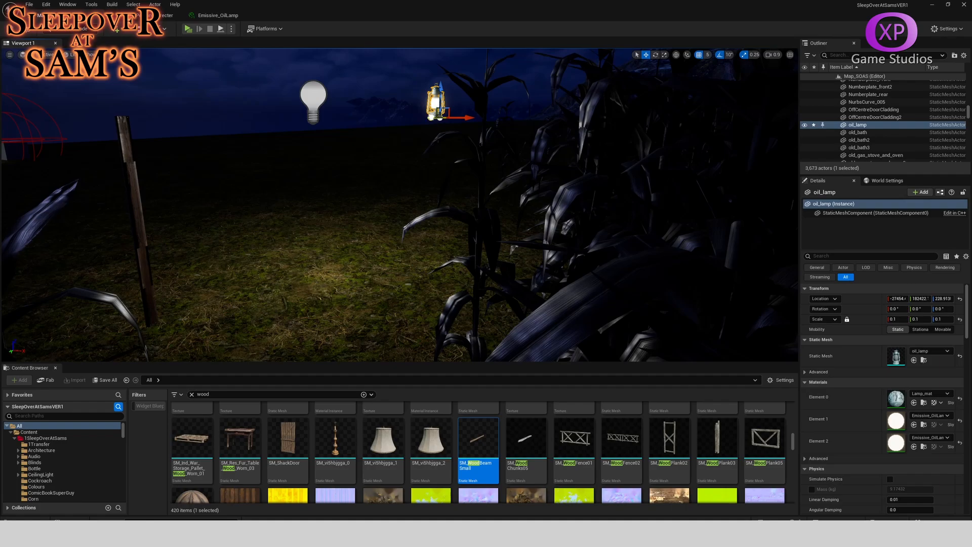
pyautogui.moveTo(432, 118); pyautogui.dragTo(165, 119)
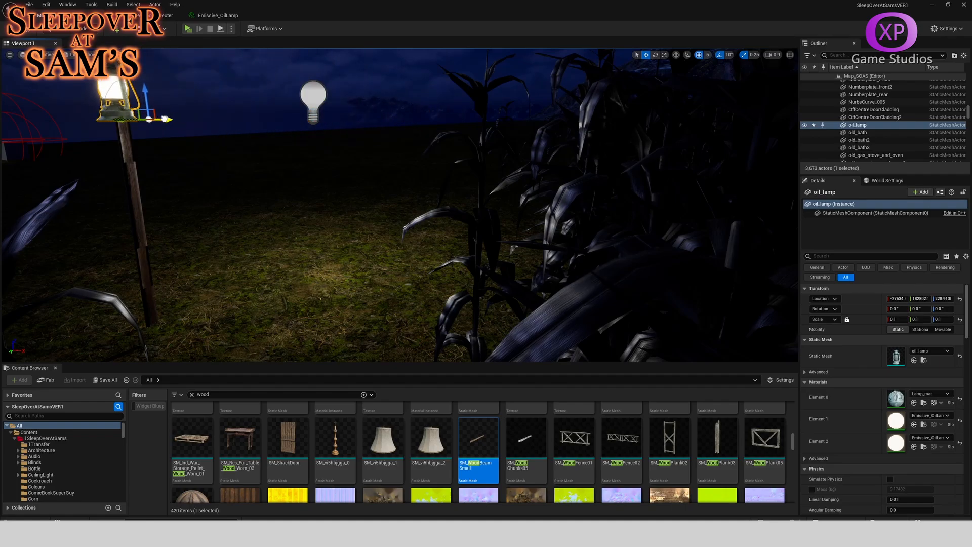
# Step: Delete the upright SM_WoodBeamSmall beam from the level
pyautogui.press('a')
pyautogui.moveTo(138, 113); pyautogui.dragTo(193, 116, button='right')
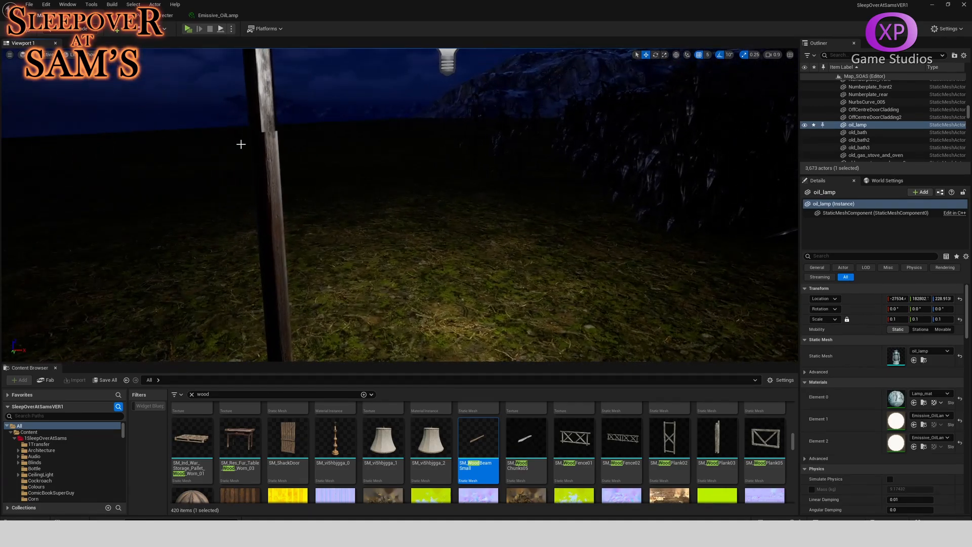
pyautogui.click(265, 153)
pyautogui.press('Delete')
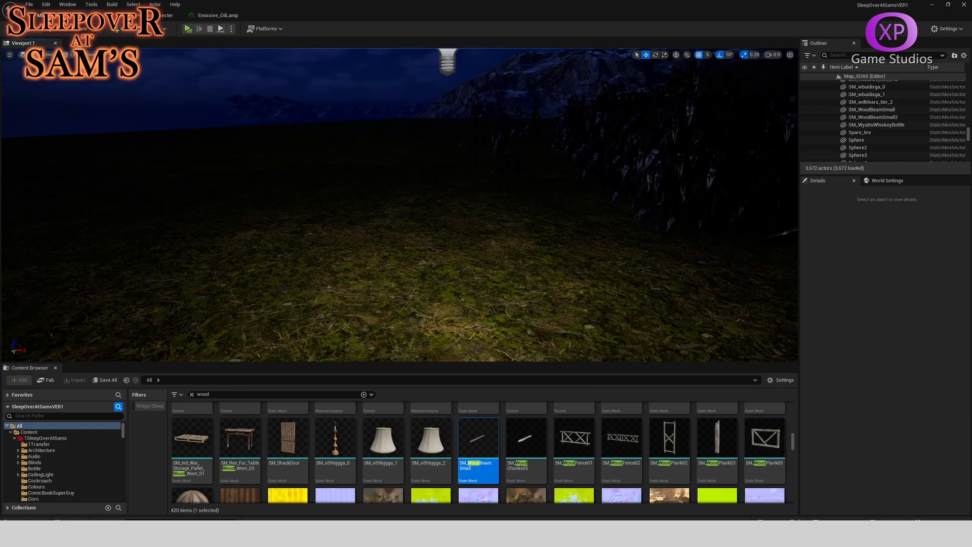
# Step: Place the Wooden Beam mesh from Fab, uebpbd3fa_tier_2, in the level and stand it upright with a -90° rotation
pyautogui.moveTo(478, 438); pyautogui.dragTo(457, 313)
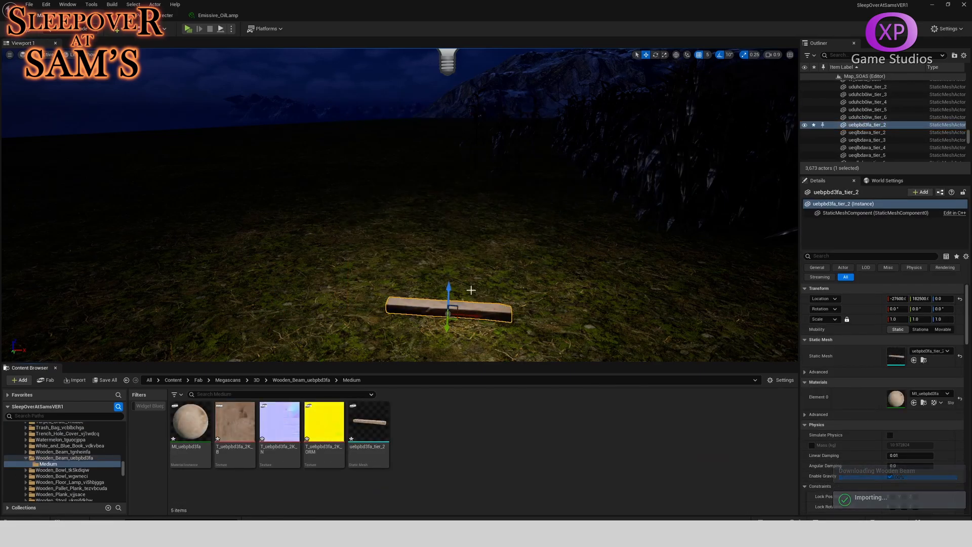
pyautogui.moveTo(458, 289); pyautogui.dragTo(511, 276, button='right')
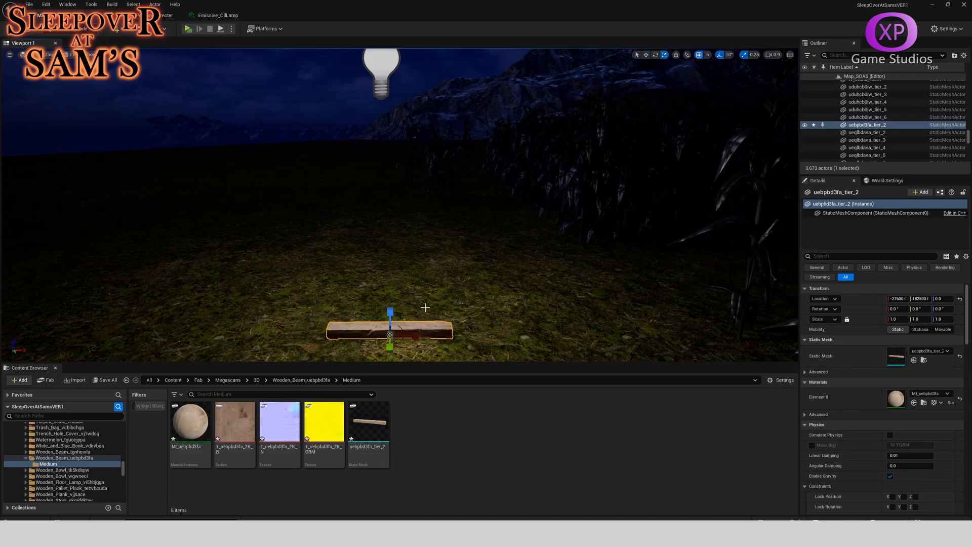
pyautogui.press('e')
pyautogui.moveTo(399, 303); pyautogui.dragTo(446, 332)
# Step: Position the upright wooden beam, scaled to 2.25 × 1.5 × 1.5, beside the point light at a height of 120
pyautogui.moveTo(446, 331); pyautogui.dragTo(426, 295, button='right')
pyautogui.press('s')
pyautogui.press('w')
pyautogui.moveTo(444, 299); pyautogui.dragTo(446, 234)
pyautogui.moveTo(475, 251)
pyautogui.mouseDown(button='right')
pyautogui.moveTo(522, 268)
pyautogui.moveTo(446, 263)
pyautogui.moveTo(474, 251)
pyautogui.mouseUp(button='right')
pyautogui.moveTo(451, 255); pyautogui.dragTo(549, 229)
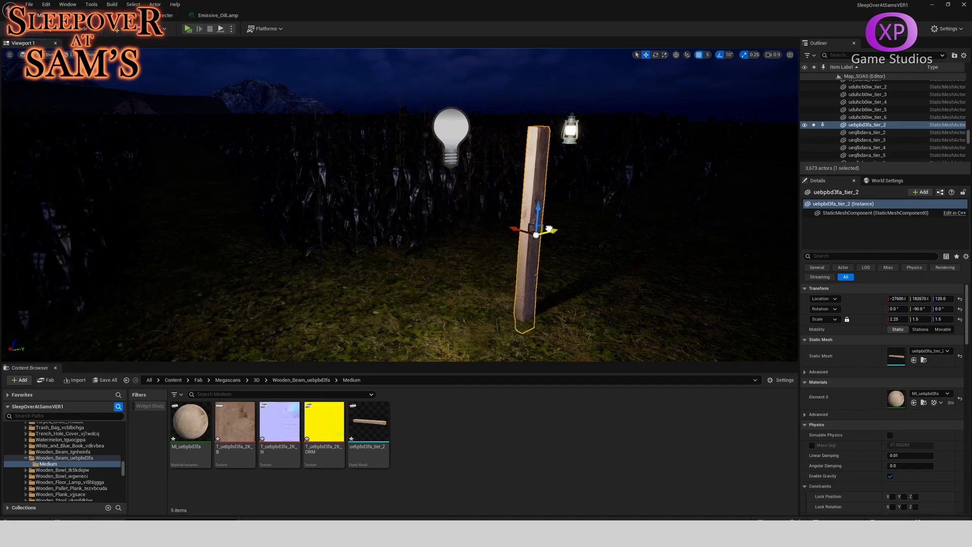
# Step: Select the oil lamp and bring it closer to the upright wooden beam
pyautogui.click(570, 130)
pyautogui.moveTo(570, 129); pyautogui.dragTo(501, 119, button='right')
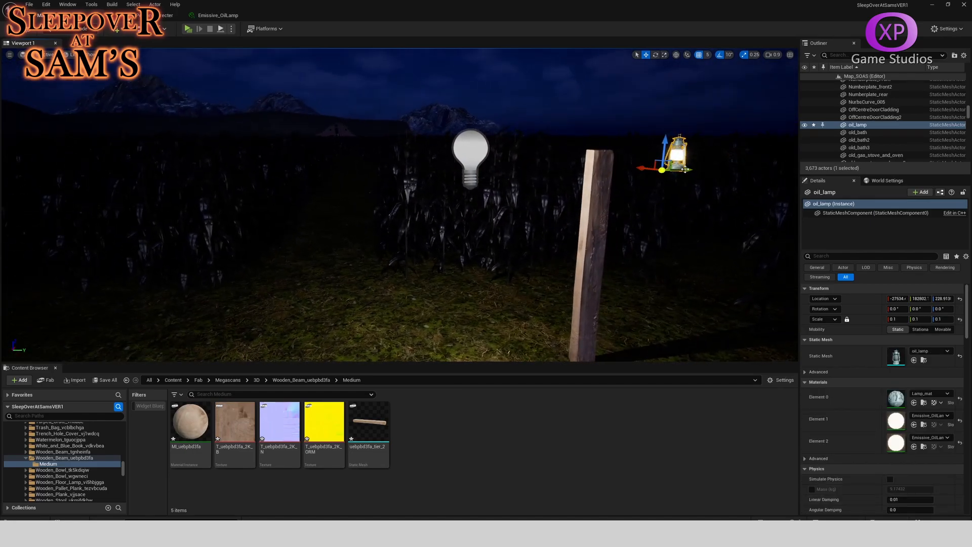
pyautogui.moveTo(684, 171); pyautogui.dragTo(582, 192)
pyautogui.press('a')
pyautogui.moveTo(584, 193); pyautogui.dragTo(664, 179, button='right')
pyautogui.scroll(-3, 584, 193)
pyautogui.press('a')
pyautogui.press('s')
pyautogui.press('a')
# Step: Place the oil lamp against the side of the wooden beam near its top, at a height of about 209
pyautogui.moveTo(519, 207); pyautogui.dragTo(422, 216)
pyautogui.press('a')
pyautogui.moveTo(450, 227); pyautogui.dragTo(552, 231, button='right')
pyautogui.press('a')
pyautogui.moveTo(486, 180); pyautogui.dragTo(438, 238)
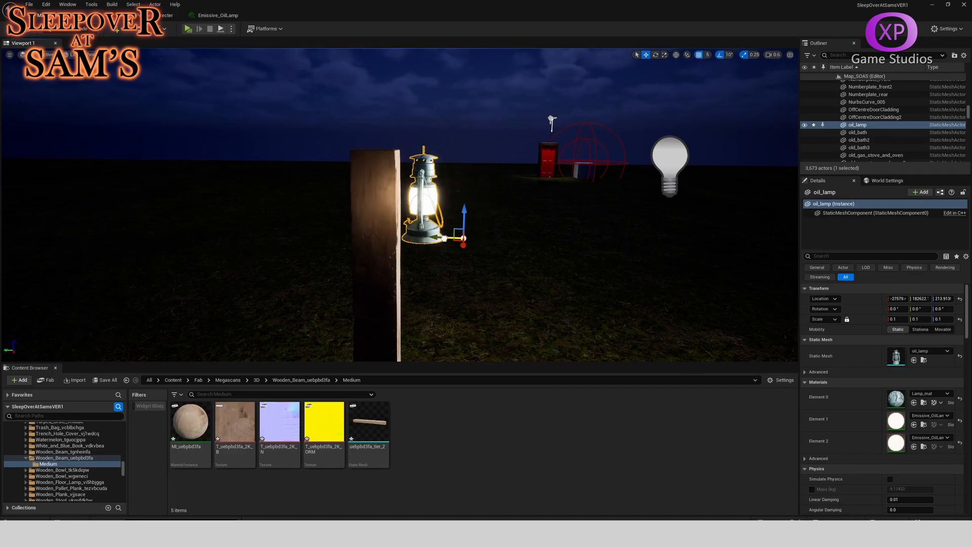
pyautogui.moveTo(462, 208); pyautogui.dragTo(462, 218)
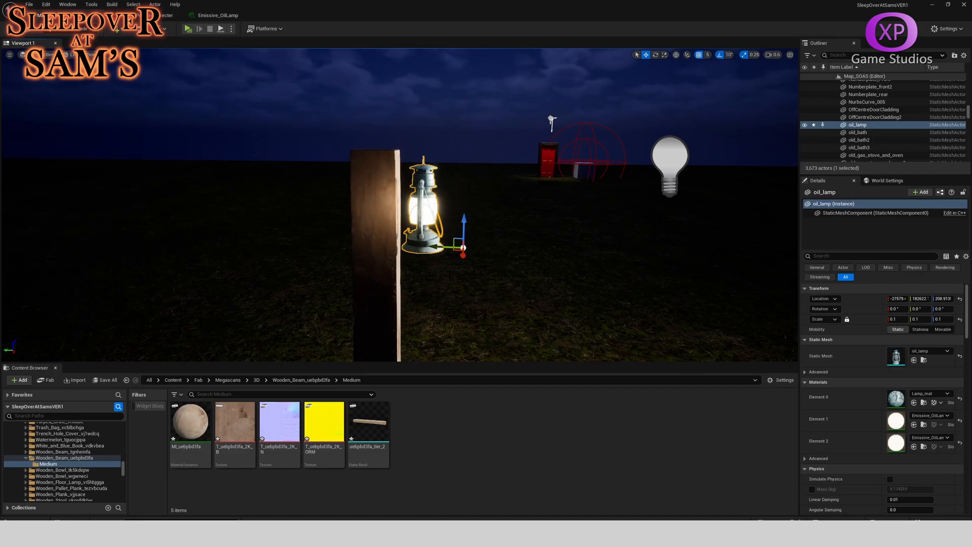
# Step: Rotate the wooden beam about its vertical axis to turn a different face towards the oil lamp
pyautogui.click(382, 307)
pyautogui.moveTo(398, 290); pyautogui.dragTo(398, 358, button='right')
pyautogui.press('e')
pyautogui.moveTo(383, 319); pyautogui.dragTo(424, 307)
# Step: Move the oil lamp slightly away from the wooden beam and shift it sideways in front of the beam's lit face
pyautogui.click(433, 174)
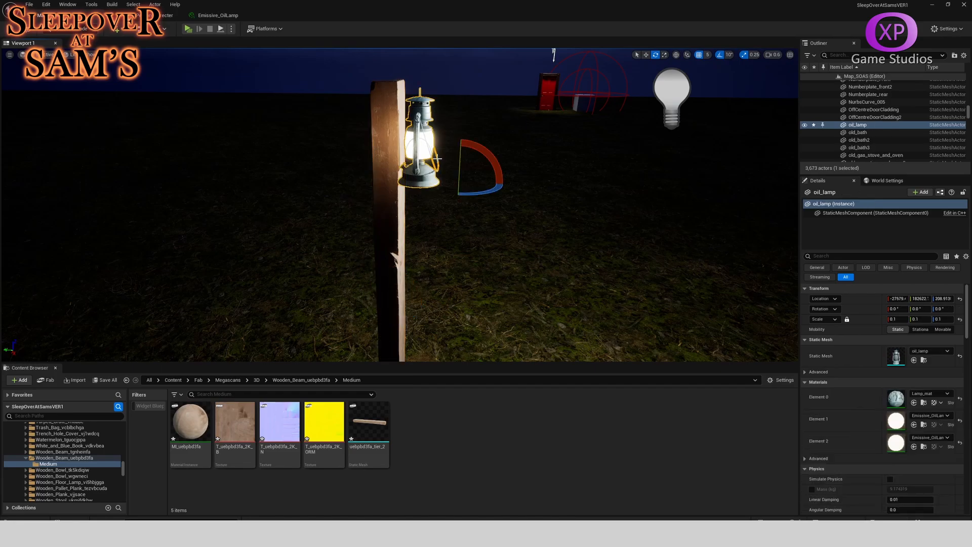
pyautogui.press('w')
pyautogui.moveTo(449, 182); pyautogui.dragTo(462, 182)
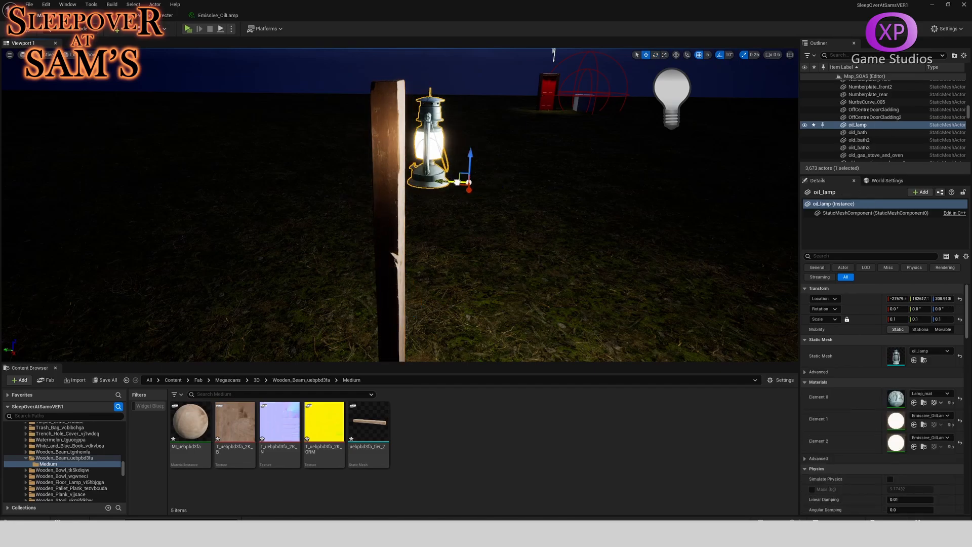
pyautogui.press('d')
pyautogui.moveTo(435, 208); pyautogui.dragTo(238, 207, button='right')
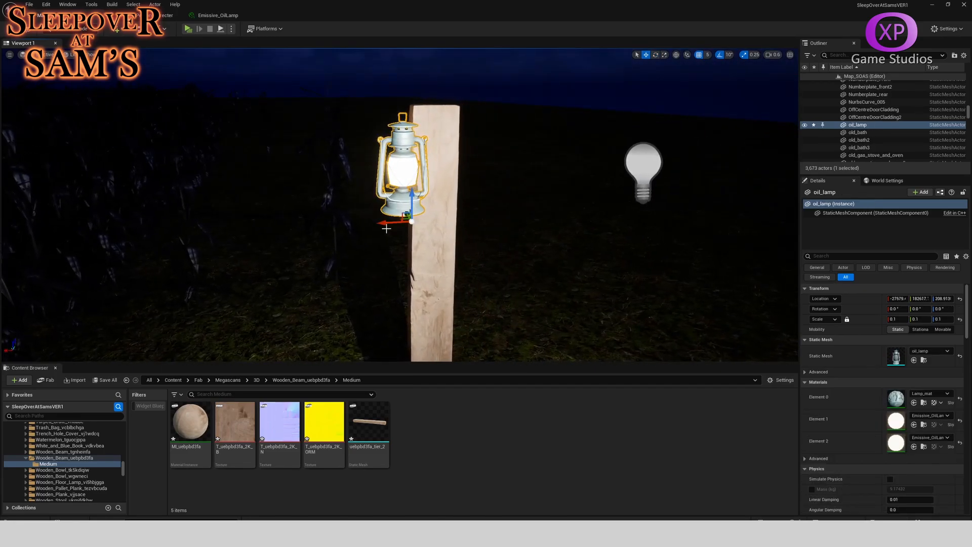
pyautogui.moveTo(385, 223); pyautogui.dragTo(464, 229)
# Step: Turn off position grid snapping and nudge the oil lamp sideways to centre it on the beam's face
pyautogui.press('d')
pyautogui.moveTo(463, 229); pyautogui.dragTo(406, 229, button='right')
pyautogui.press('d')
pyautogui.moveTo(309, 224); pyautogui.dragTo(318, 228)
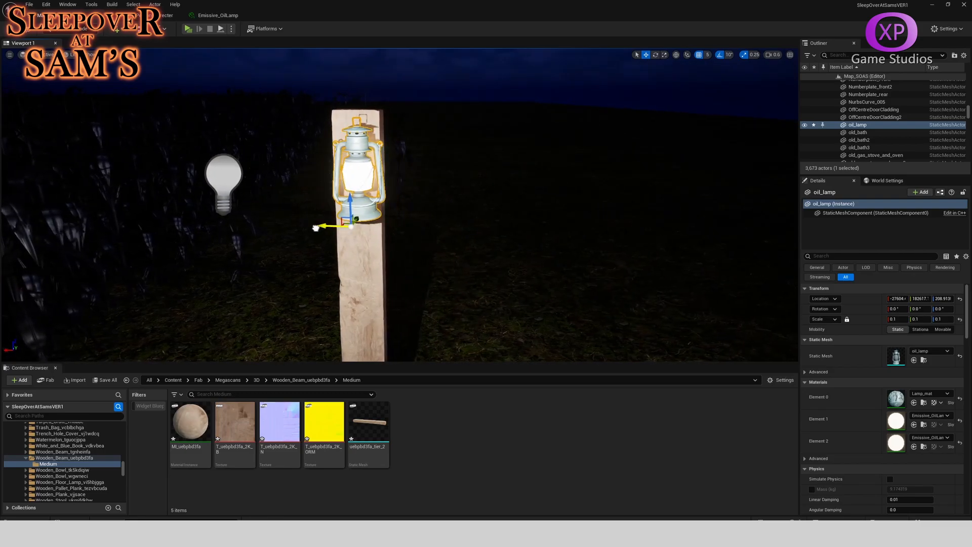
pyautogui.moveTo(316, 228); pyautogui.dragTo(688, 139, button='right')
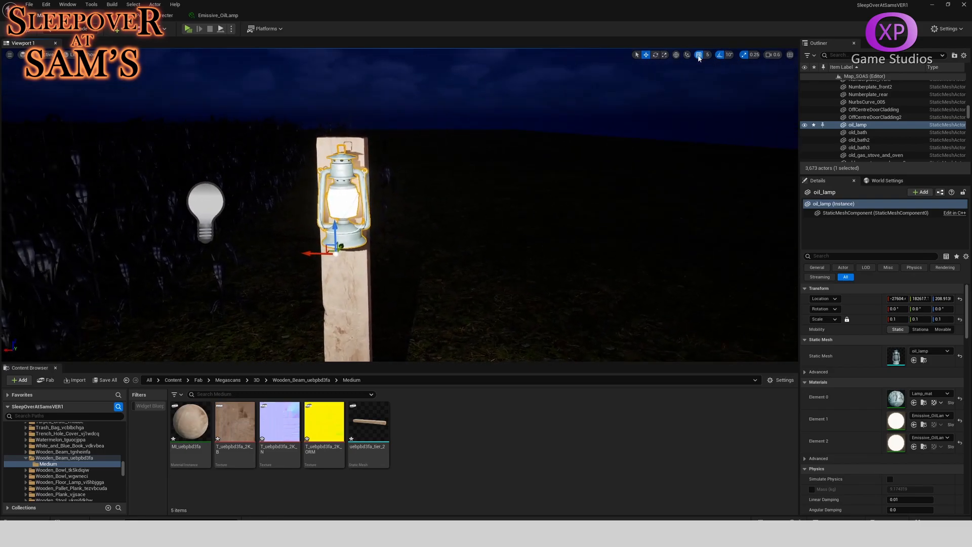
pyautogui.moveTo(318, 254); pyautogui.dragTo(309, 254)
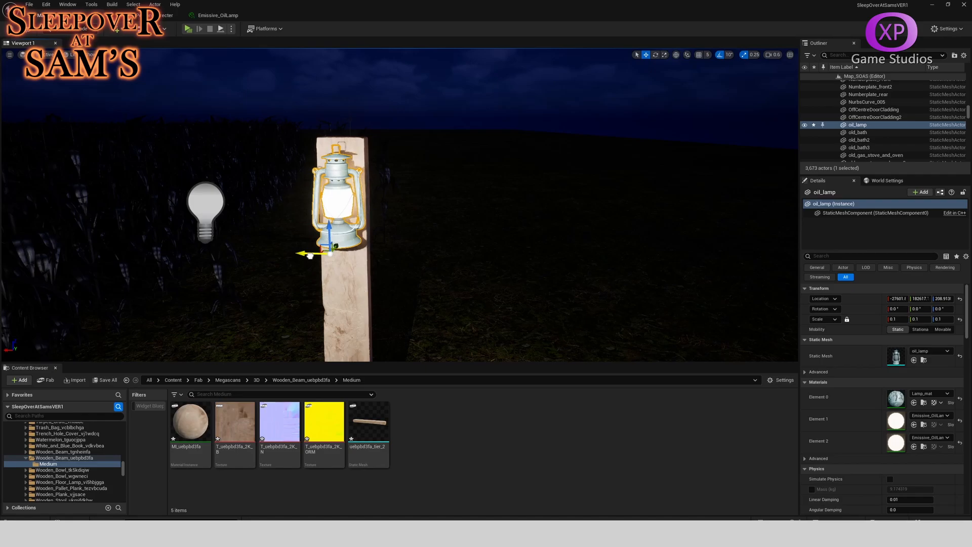
# Step: Play-test the level from the ground beside the lamp post, examine the lamp and its lighting, and end the test
pyautogui.press('d')
pyautogui.moveTo(309, 253); pyautogui.dragTo(137, 269, button='right')
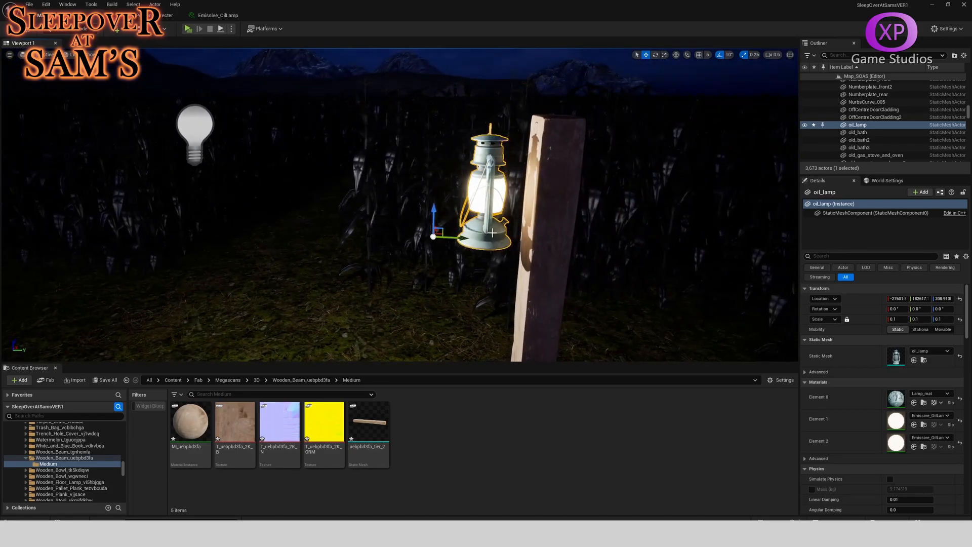
pyautogui.press('s')
pyautogui.moveTo(450, 260); pyautogui.dragTo(465, 276, button='right')
pyautogui.rightClick(465, 275)
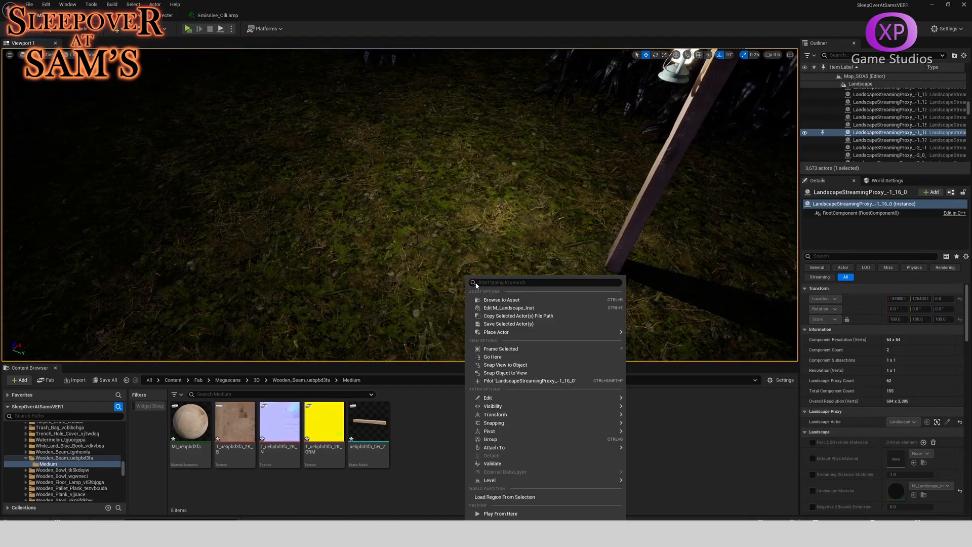
pyautogui.click(503, 514)
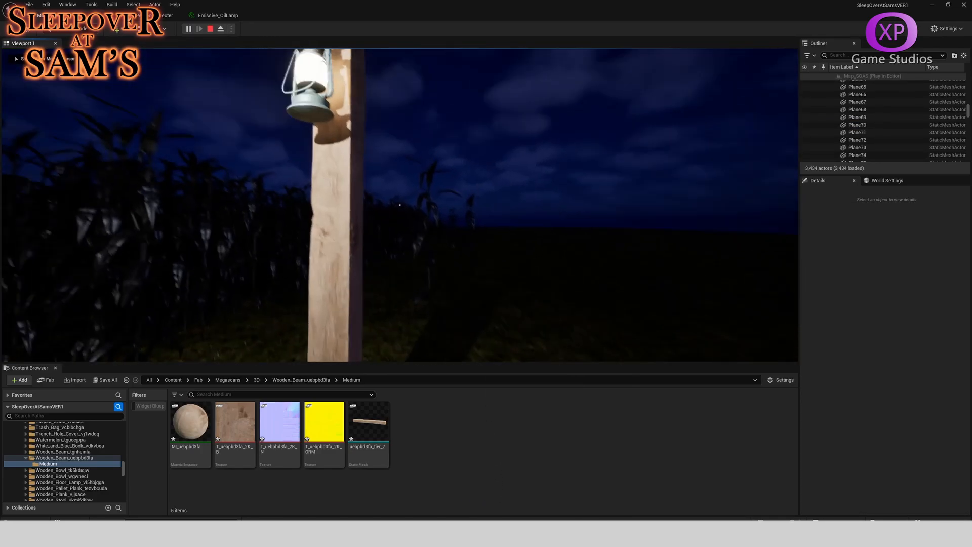
pyautogui.press('w')
pyautogui.press('d')
pyautogui.press('s')
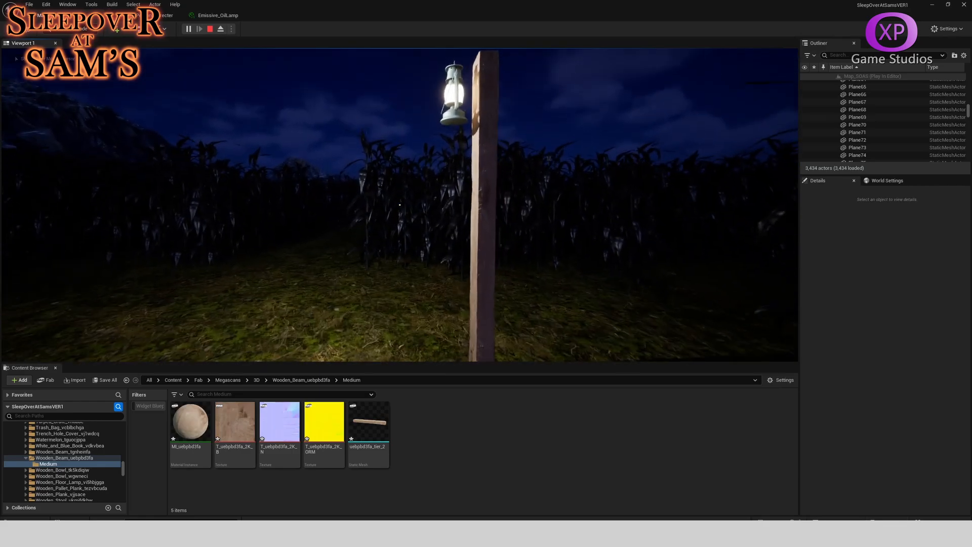
pyautogui.press('Escape')
# Step: Save the changes made to the level
pyautogui.click(298, 268)
pyautogui.moveTo(181, 193)
pyautogui.mouseDown(button='right')
pyautogui.moveTo(180, 263)
pyautogui.moveTo(181, 102)
pyautogui.moveTo(181, 304)
pyautogui.moveTo(181, 193)
pyautogui.mouseUp(button='right')
pyautogui.press('e')
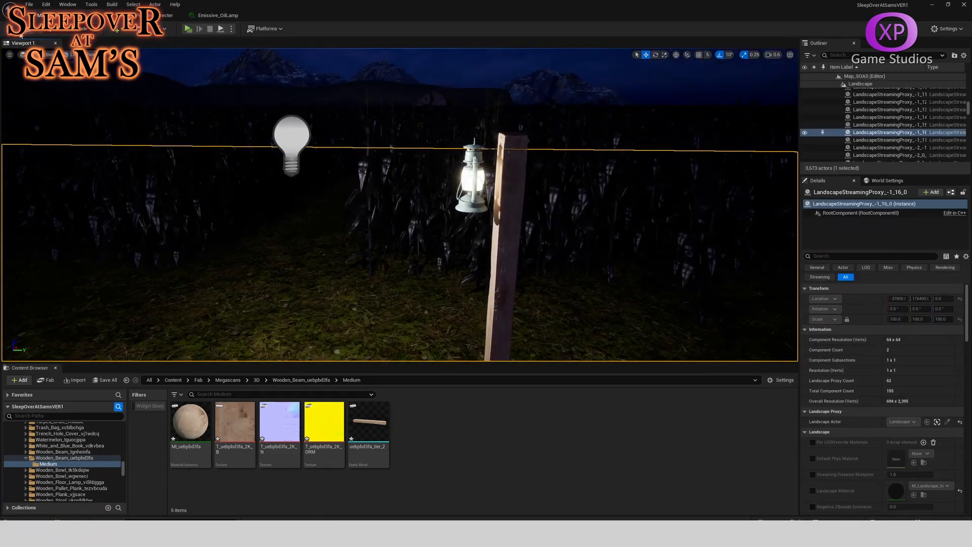
pyautogui.hotkey('ctrl', 's')
pyautogui.click(28, 4)
pyautogui.click(55, 113)
# Step: Add the vintage wall hook to the level beside the lamp post and tip it over so its base plate faces the beam
pyautogui.moveTo(718, 247); pyautogui.dragTo(496, 272)
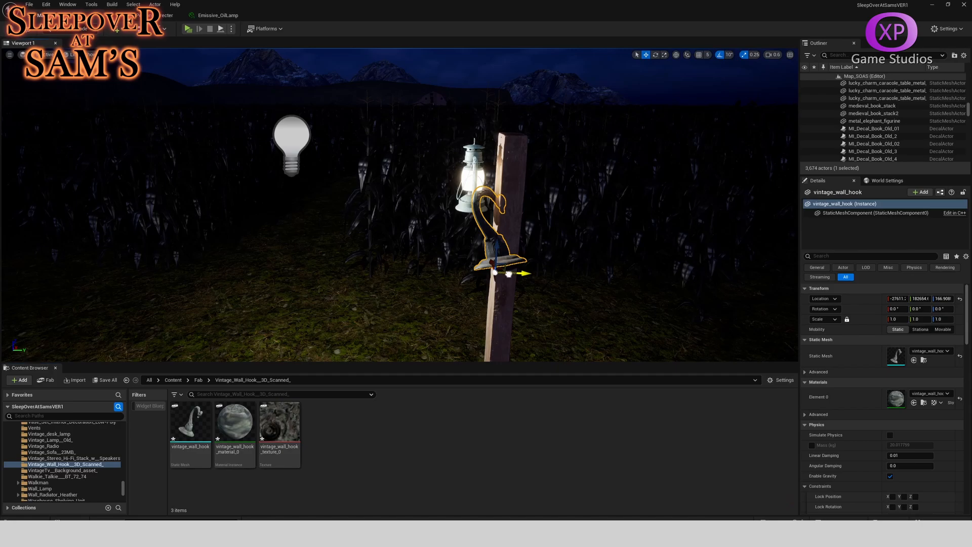
pyautogui.moveTo(510, 274); pyautogui.dragTo(426, 271)
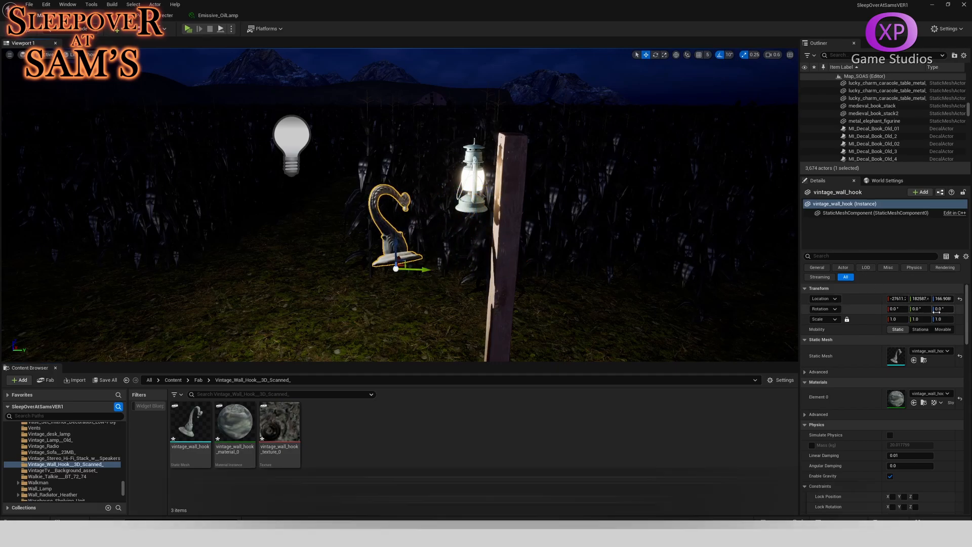
pyautogui.press('a')
pyautogui.moveTo(573, 265); pyautogui.dragTo(661, 299, button='right')
pyautogui.press('w')
pyautogui.press('e')
pyautogui.moveTo(395, 252); pyautogui.dragTo(413, 290)
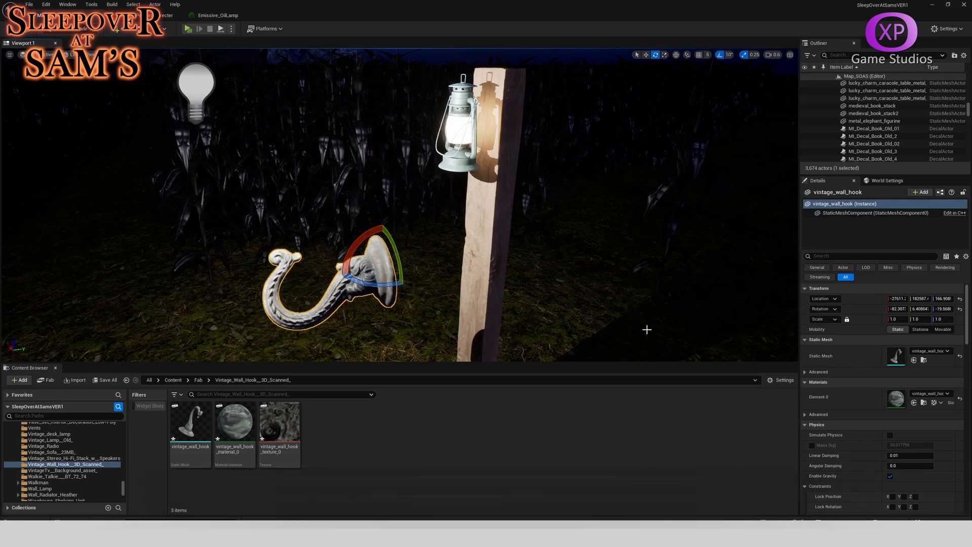
# Step: Roll the wall hook about its mounting axis so that its curved end points upward
pyautogui.press('d')
pyautogui.moveTo(647, 329); pyautogui.dragTo(375, 220, button='right')
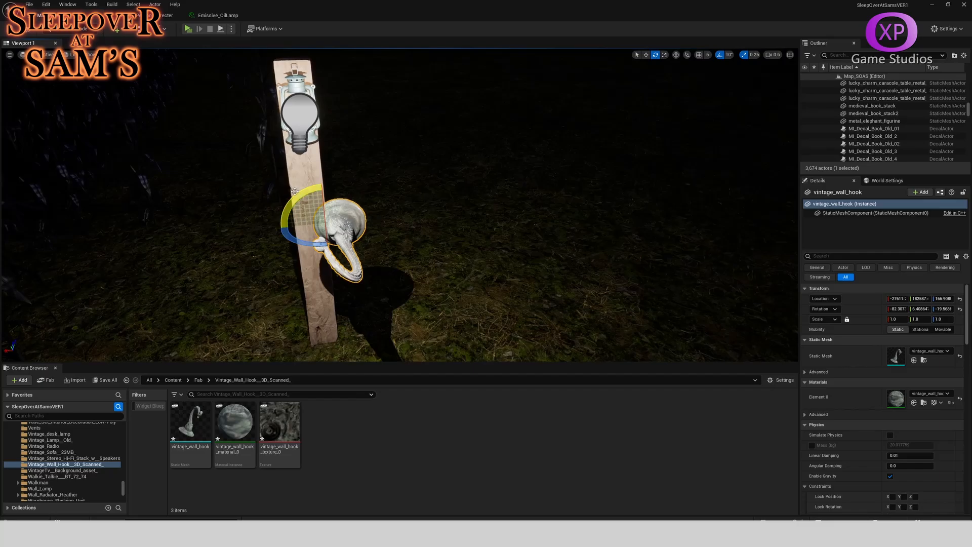
pyautogui.moveTo(297, 193); pyautogui.dragTo(284, 211)
pyautogui.press('d')
pyautogui.moveTo(358, 215); pyautogui.dragTo(195, 225, button='right')
# Step: Move the wall hook up against the wooden beam and align it sideways with the beam's lamp-side face
pyautogui.press('w')
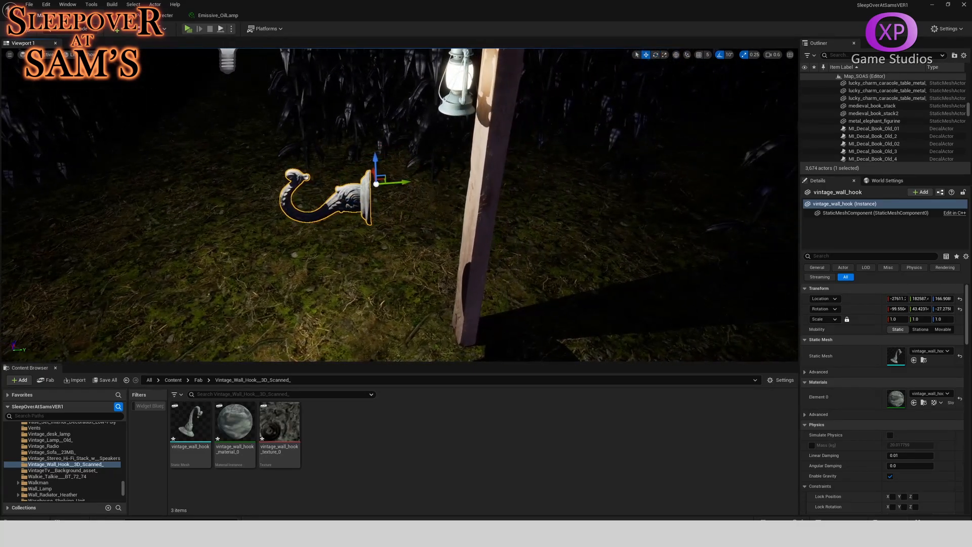
pyautogui.moveTo(399, 184); pyautogui.dragTo(514, 178)
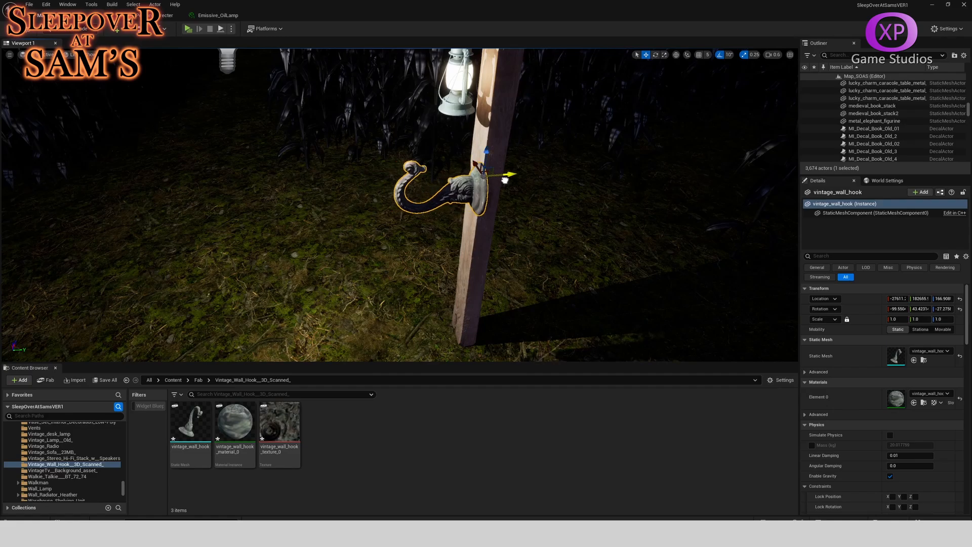
pyautogui.press('a')
pyautogui.moveTo(511, 189); pyautogui.dragTo(683, 218, button='right')
pyautogui.press('a')
pyautogui.press('w')
pyautogui.moveTo(478, 145); pyautogui.dragTo(428, 144)
# Step: Raise the wall hook to a height of about 244 near the beam's top and push its base plate into the beam
pyautogui.press('d')
pyautogui.moveTo(428, 144); pyautogui.dragTo(284, 162, button='right')
pyautogui.press('s')
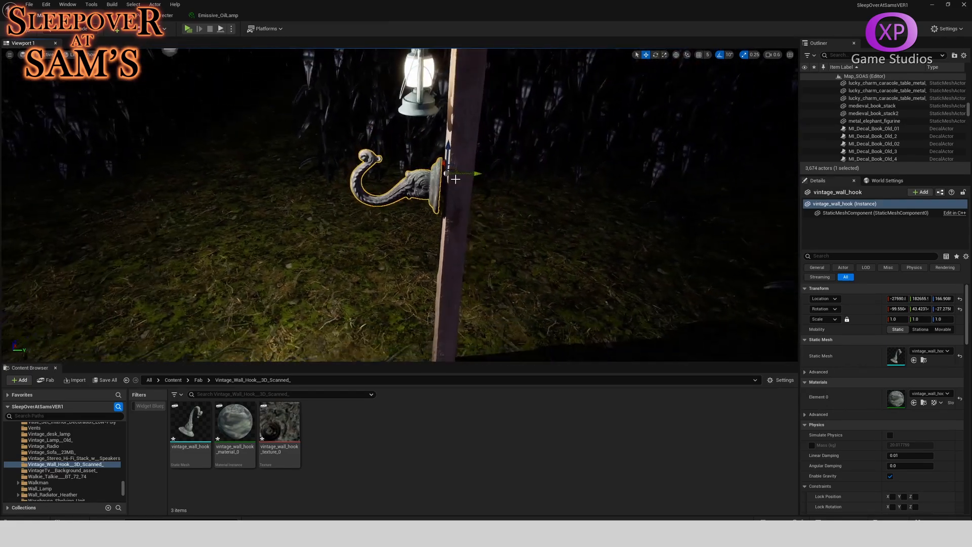
pyautogui.moveTo(453, 158); pyautogui.dragTo(452, 52)
pyautogui.moveTo(472, 115); pyautogui.dragTo(460, 41, button='right')
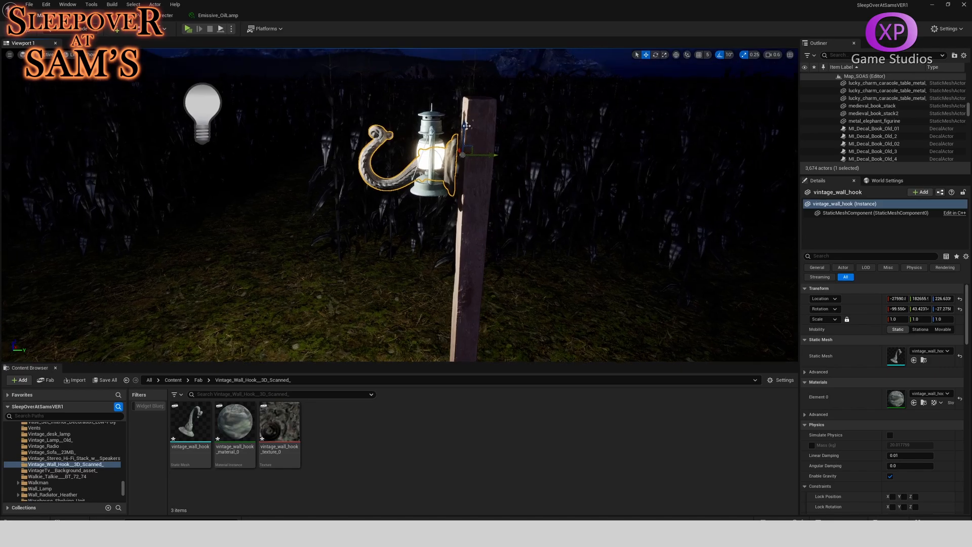
pyautogui.moveTo(465, 126); pyautogui.dragTo(486, 123)
# Step: Scale the wall hook uniformly to 0.5
pyautogui.press('w')
pyautogui.moveTo(486, 123); pyautogui.dragTo(654, 223, button='right')
pyautogui.press('a')
pyautogui.press('w')
pyautogui.press('e')
pyautogui.press('s')
pyautogui.moveTo(517, 135); pyautogui.dragTo(517, 143, button='right')
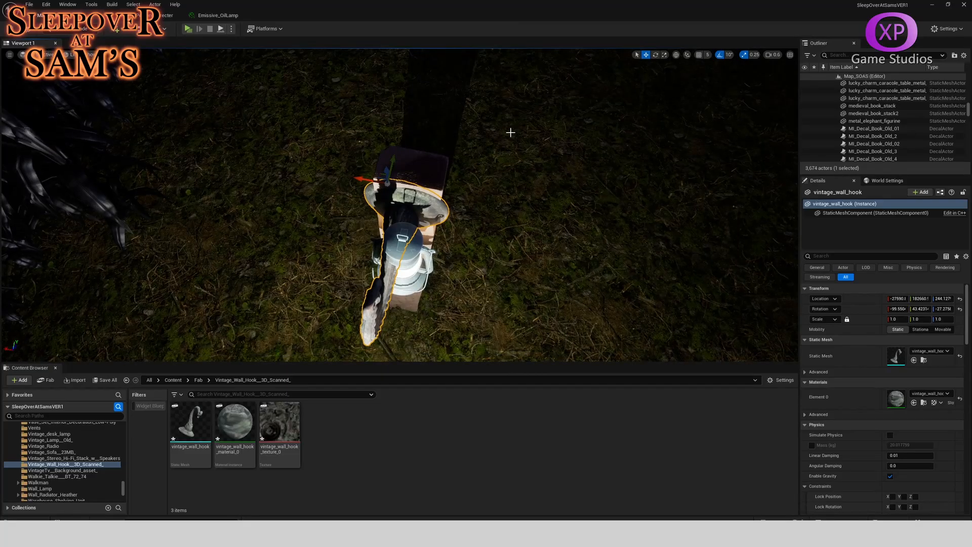
pyautogui.press('r')
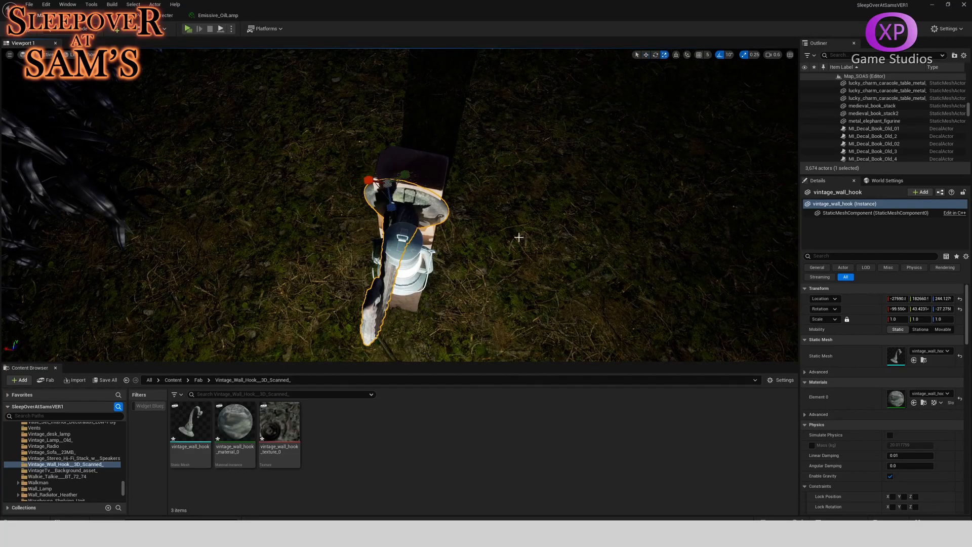
pyautogui.click(896, 319)
pyautogui.write('0.5')
pyautogui.press('Tab')
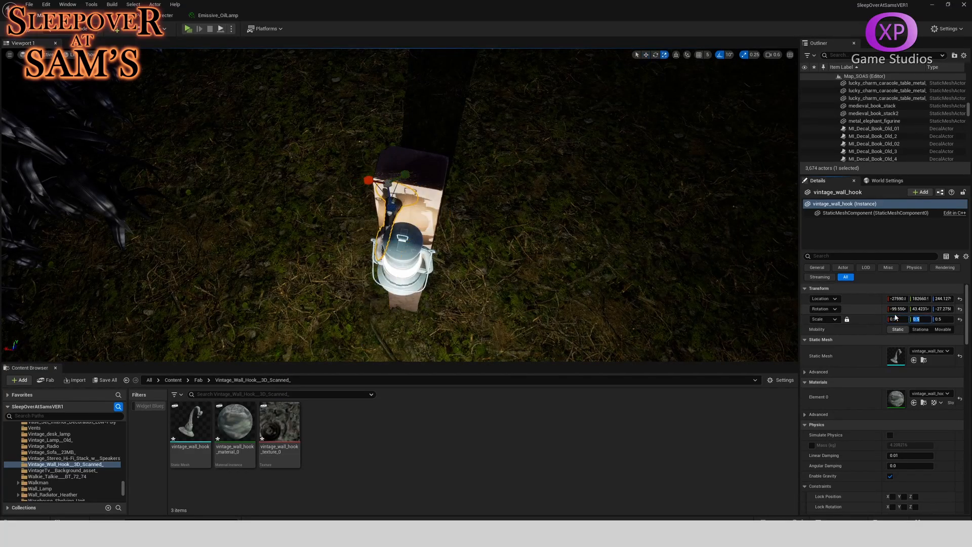
# Step: Rotate the wall hook 10° about the vertical axis and shift it sideways towards the centre of the beam's face
pyautogui.moveTo(520, 240); pyautogui.dragTo(674, 231, button='right')
pyautogui.press('w')
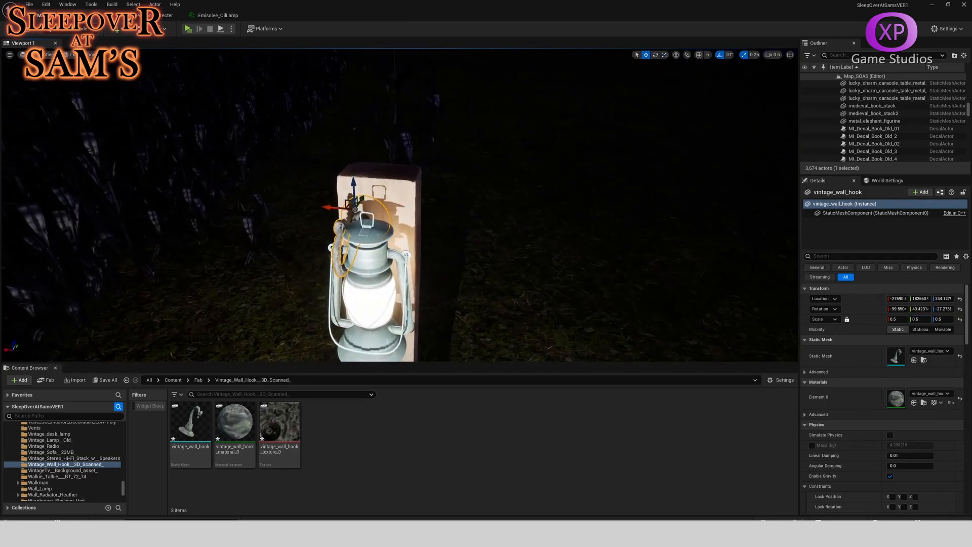
pyautogui.press('e')
pyautogui.moveTo(373, 223); pyautogui.dragTo(405, 231)
pyautogui.press('w')
pyautogui.moveTo(335, 206); pyautogui.dragTo(357, 209)
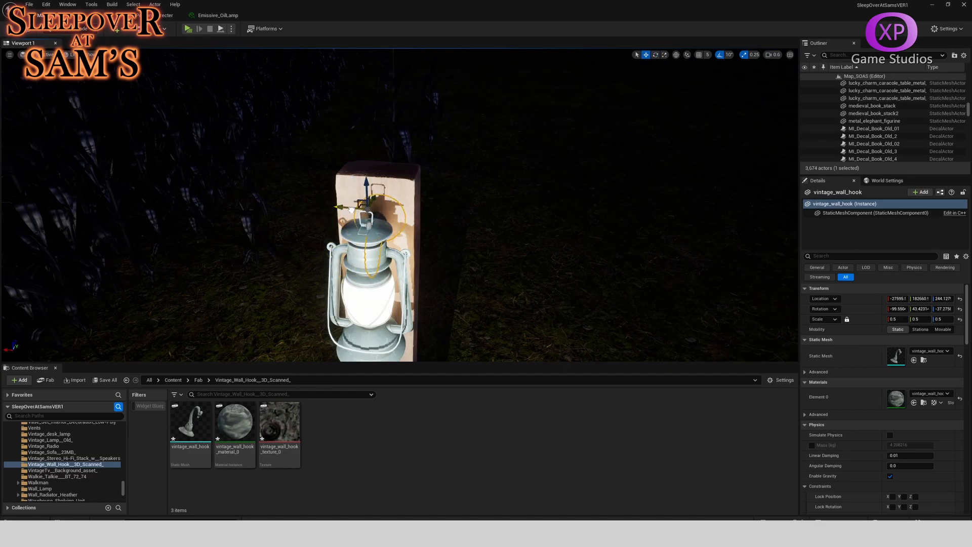
# Step: Shift the wall hook slightly out from the beam and raise it to a height of about 248
pyautogui.moveTo(357, 208); pyautogui.dragTo(243, 208, button='right')
pyautogui.moveTo(425, 229); pyautogui.dragTo(377, 229, button='right')
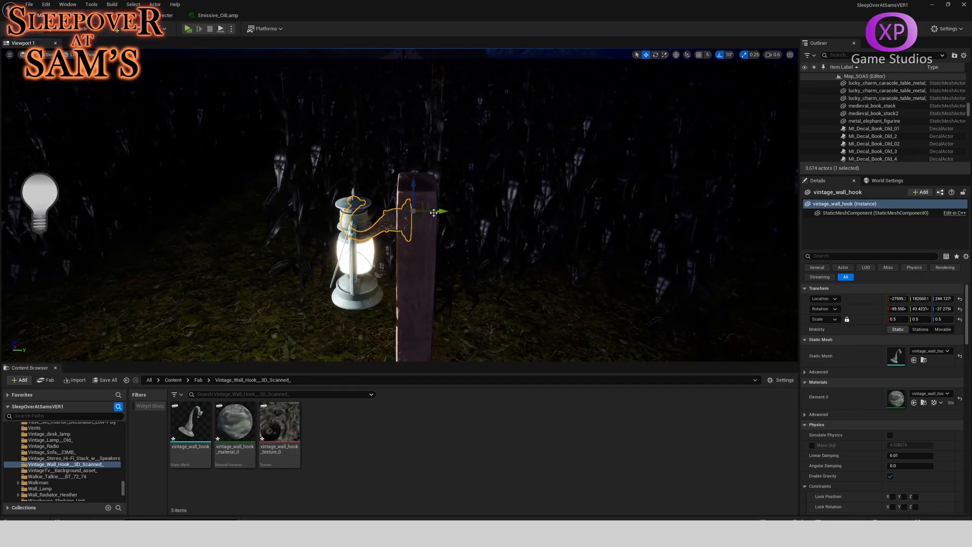
pyautogui.moveTo(435, 213); pyautogui.dragTo(408, 177)
# Step: Lower the oil lamp to a height of about 194 so its top ring sits beneath the wall hook
pyautogui.click(358, 204)
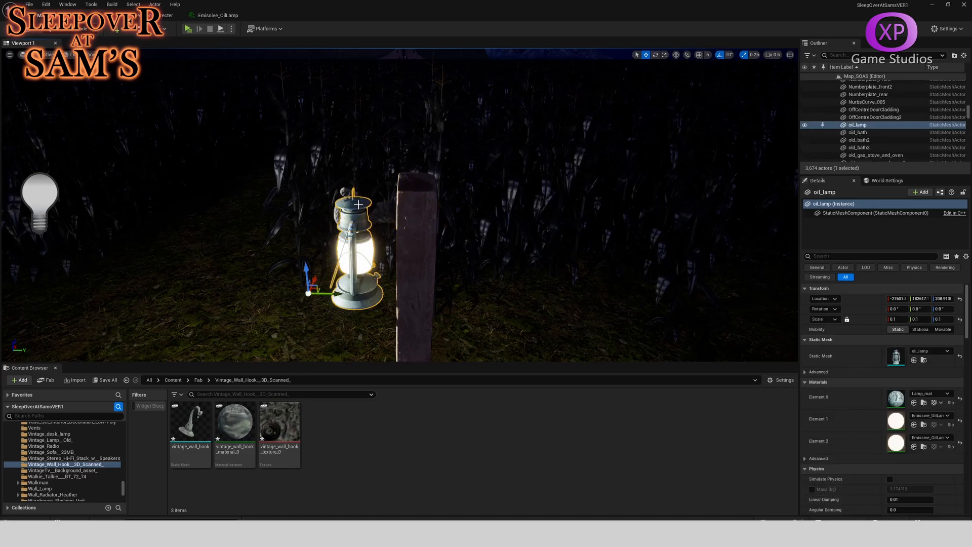
pyautogui.moveTo(306, 267); pyautogui.dragTo(307, 300)
pyautogui.moveTo(307, 300); pyautogui.dragTo(358, 187, button='right')
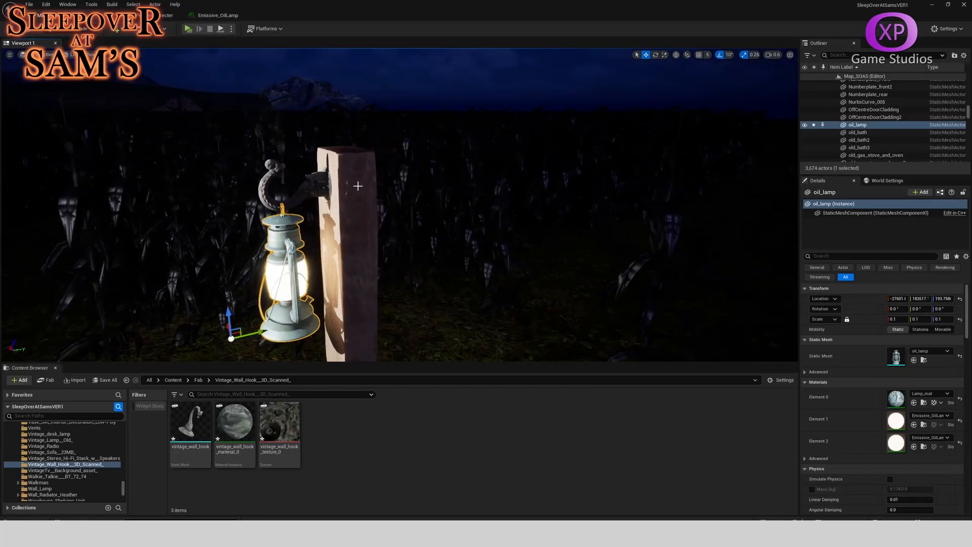
# Step: Scale the wall hook uniformly to 0.25
pyautogui.click(319, 184)
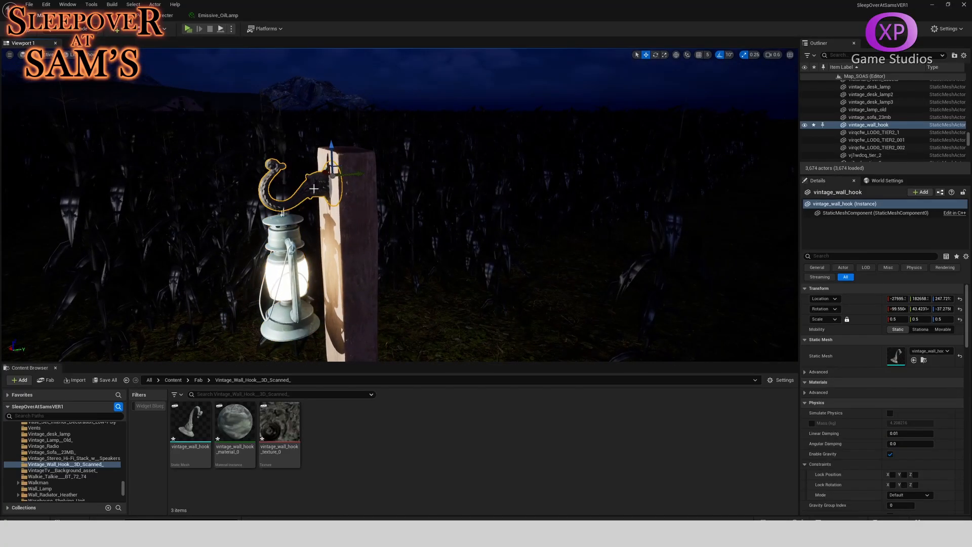
pyautogui.click(895, 320)
pyautogui.write('0.25')
pyautogui.press('Tab')
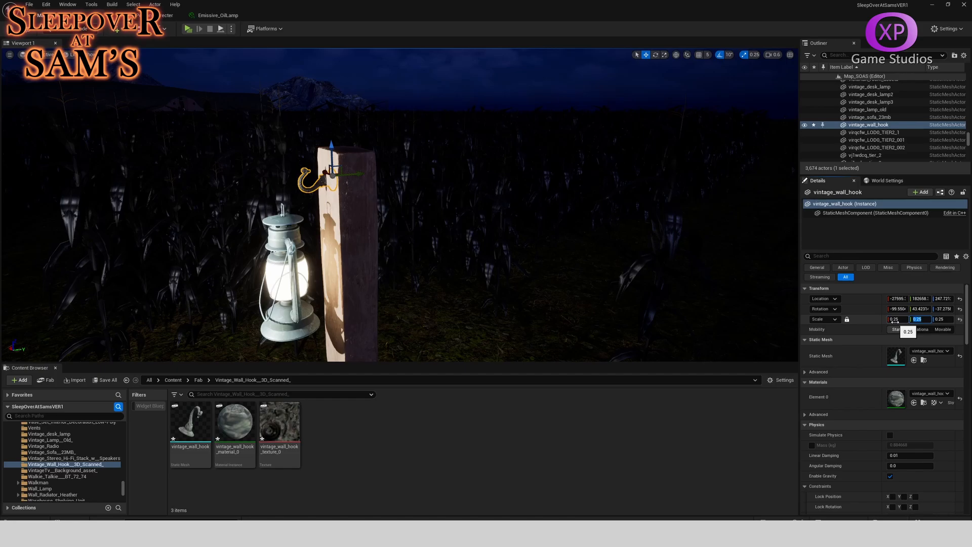
# Step: Pull the smaller wall hook outward so its base plate sits on the surface of the wooden beam
pyautogui.click(280, 220)
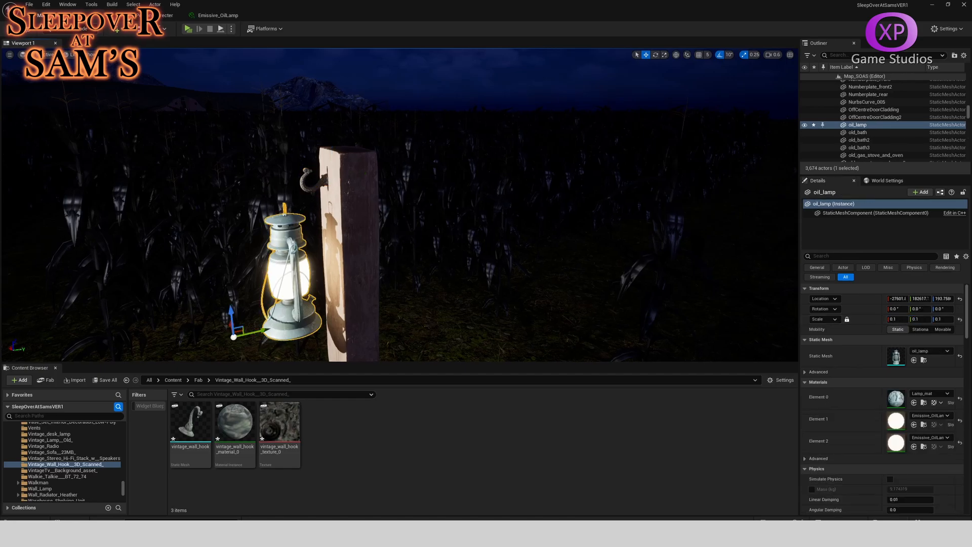
pyautogui.click(303, 179)
pyautogui.click(306, 180)
pyautogui.moveTo(354, 174); pyautogui.dragTo(347, 176)
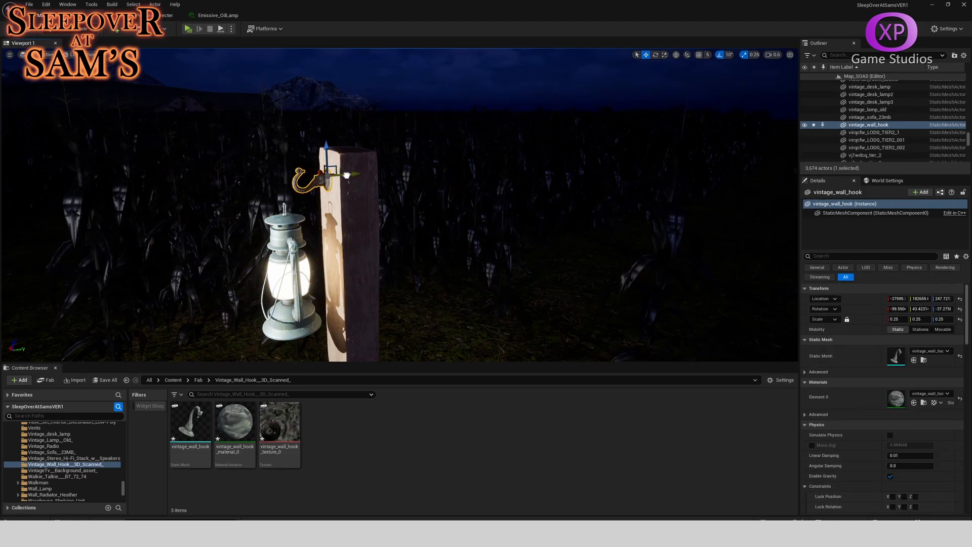
# Step: Hang the oil lamp on the wall hook by moving it closer to the beam, up to about 199 and slightly sideways
pyautogui.click(291, 229)
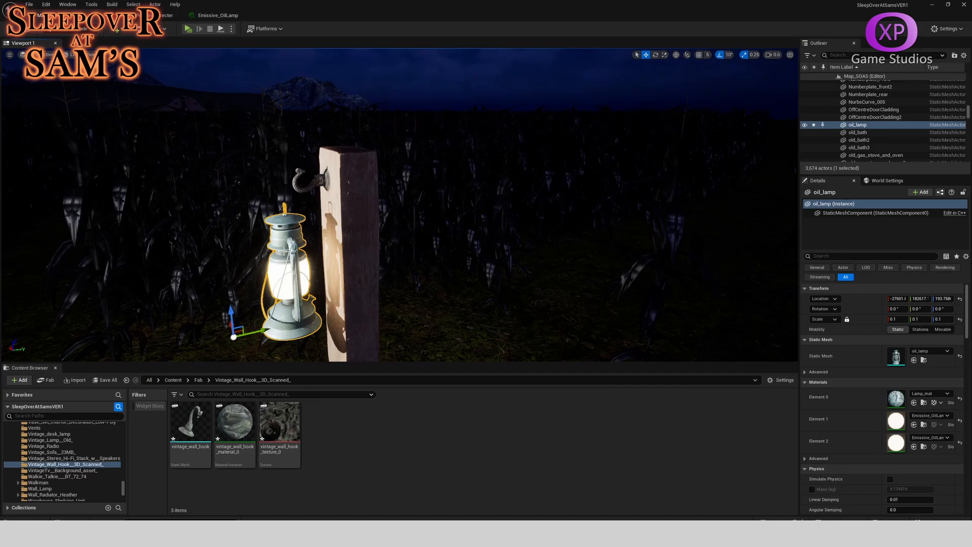
pyautogui.moveTo(234, 310); pyautogui.dragTo(267, 318)
pyautogui.moveTo(267, 319); pyautogui.dragTo(385, 299, button='right')
pyautogui.moveTo(274, 256); pyautogui.dragTo(212, 257, button='right')
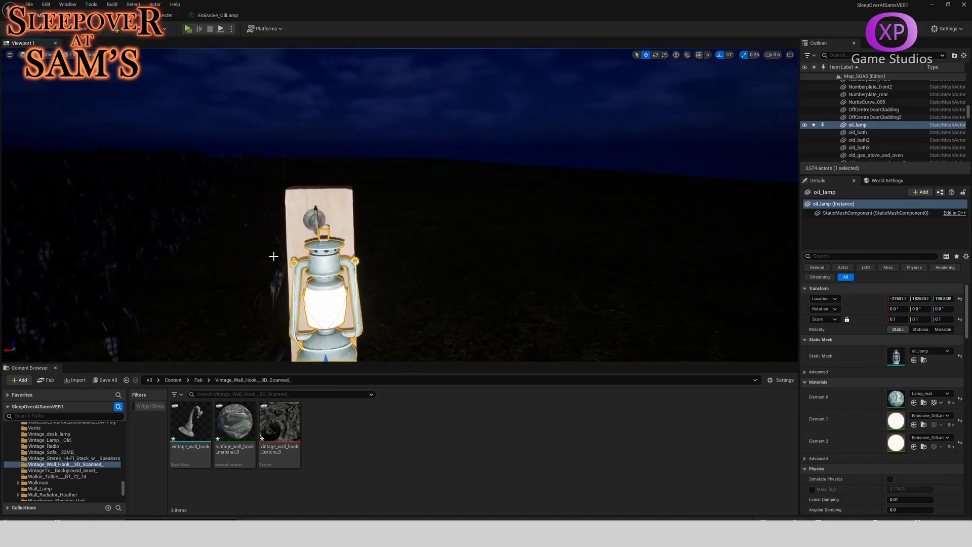
pyautogui.moveTo(307, 292); pyautogui.dragTo(297, 344, button='right')
pyautogui.moveTo(323, 328); pyautogui.dragTo(315, 329)
# Step: Group the oil lamp, the wall hook and the wooden beam together
pyautogui.moveTo(315, 329); pyautogui.dragTo(276, 350, button='right')
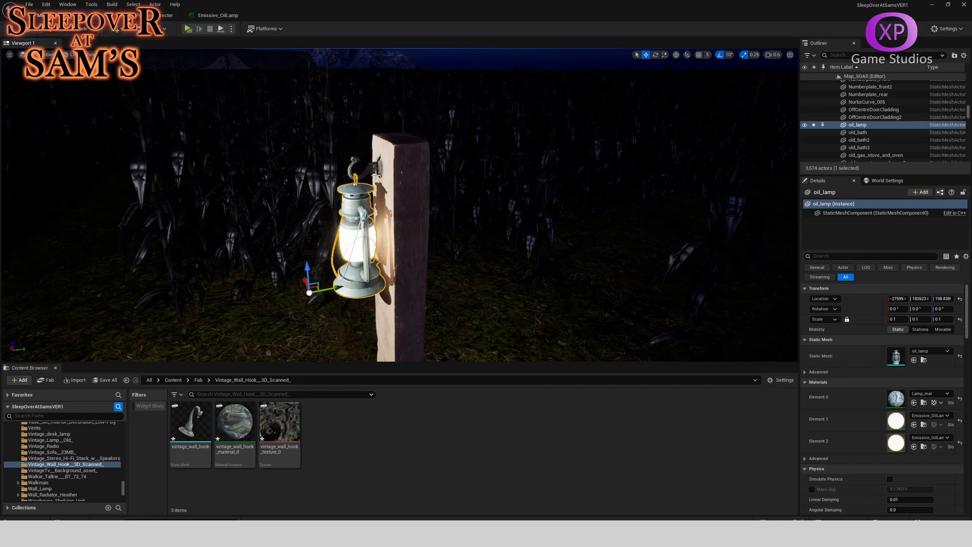
pyautogui.keyDown('ctrl'); pyautogui.click(375, 172); pyautogui.keyUp('ctrl')
pyautogui.keyDown('ctrl'); pyautogui.click(412, 181); pyautogui.keyUp('ctrl')
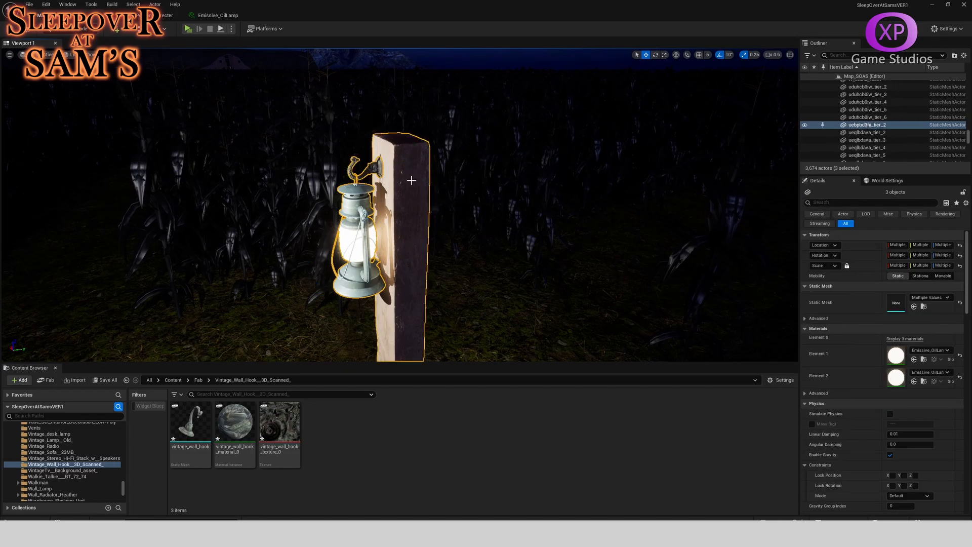
pyautogui.rightClick(411, 180)
pyautogui.click(464, 372)
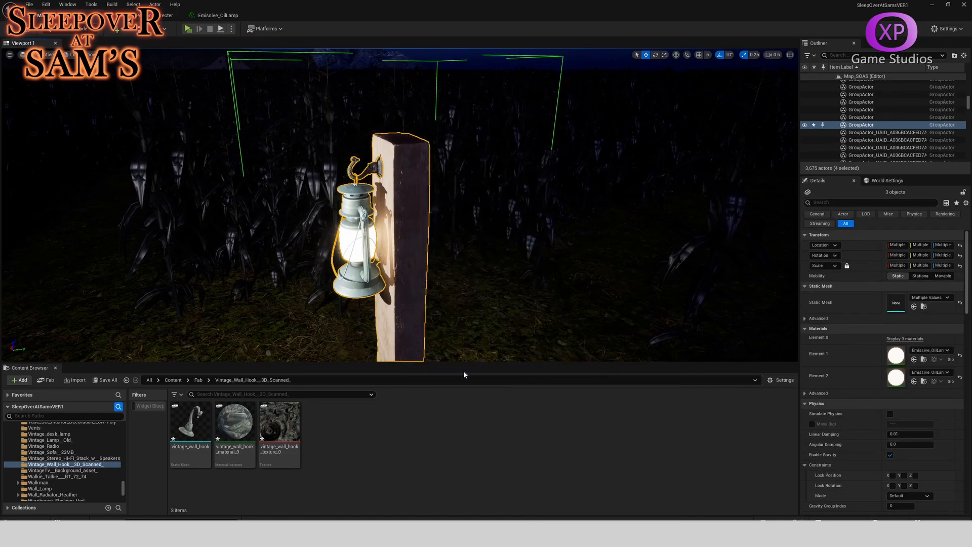
# Step: Move the point light sideways next to the oil lamp and lower it to a height of about 213
pyautogui.press('s')
pyautogui.moveTo(480, 320); pyautogui.dragTo(485, 344, button='right')
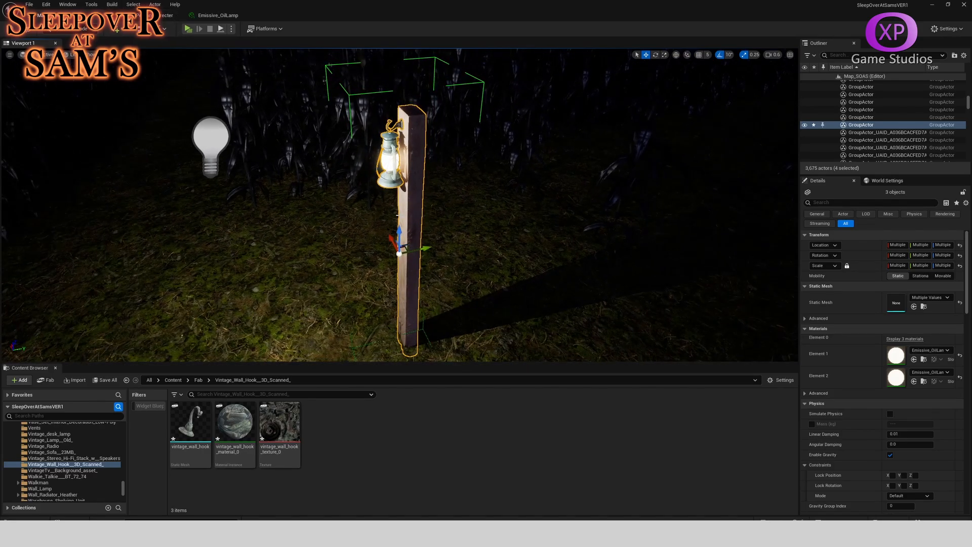
pyautogui.press('s')
pyautogui.moveTo(449, 181); pyautogui.dragTo(405, 173, button='right')
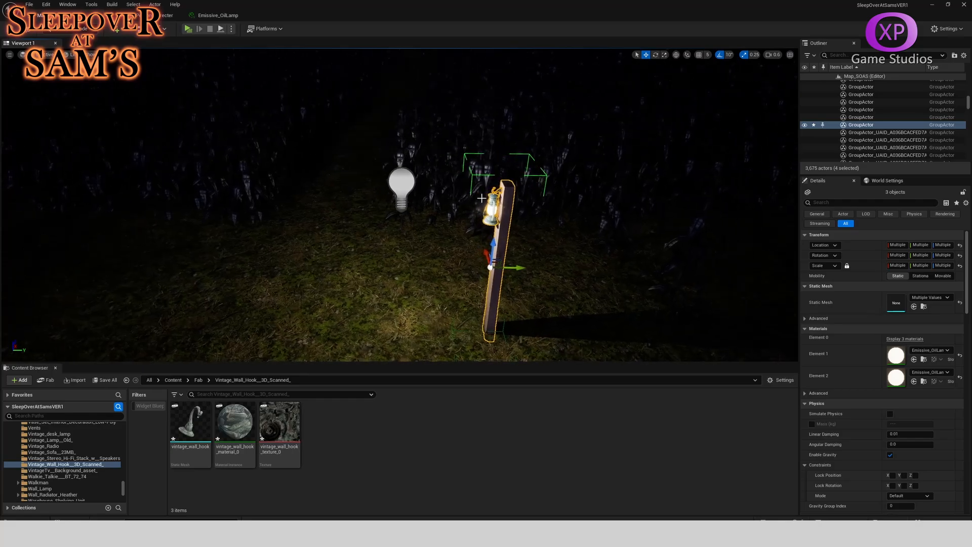
pyautogui.click(402, 185)
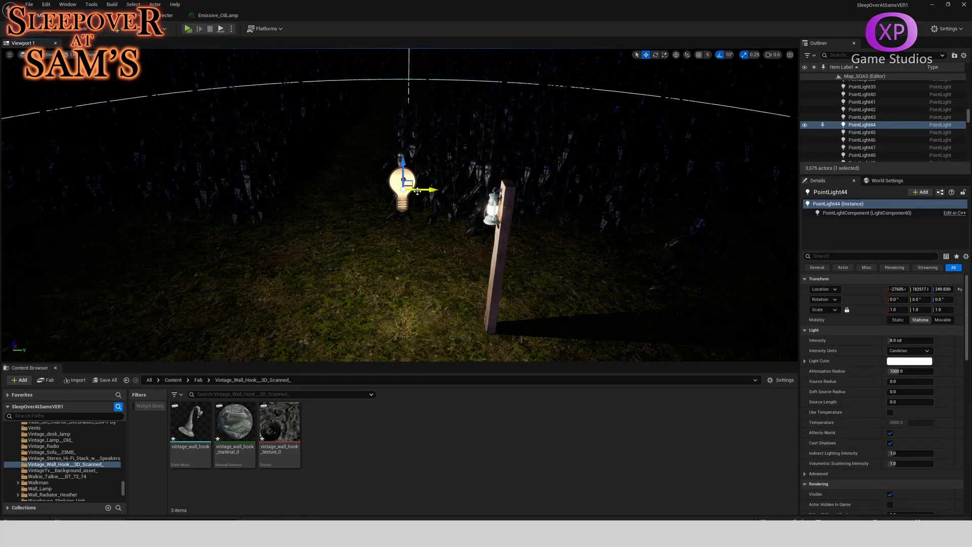
pyautogui.moveTo(415, 193); pyautogui.dragTo(487, 200)
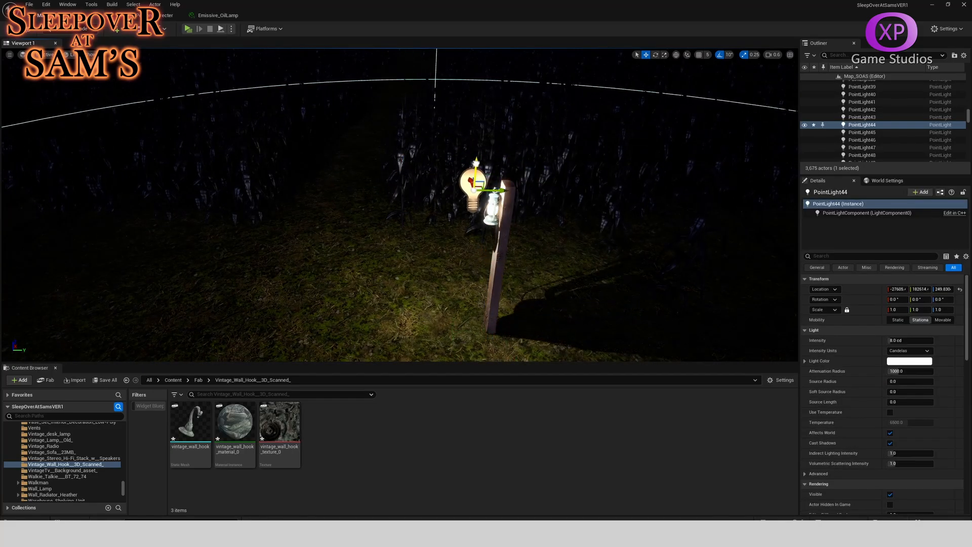
pyautogui.moveTo(476, 164); pyautogui.dragTo(472, 188)
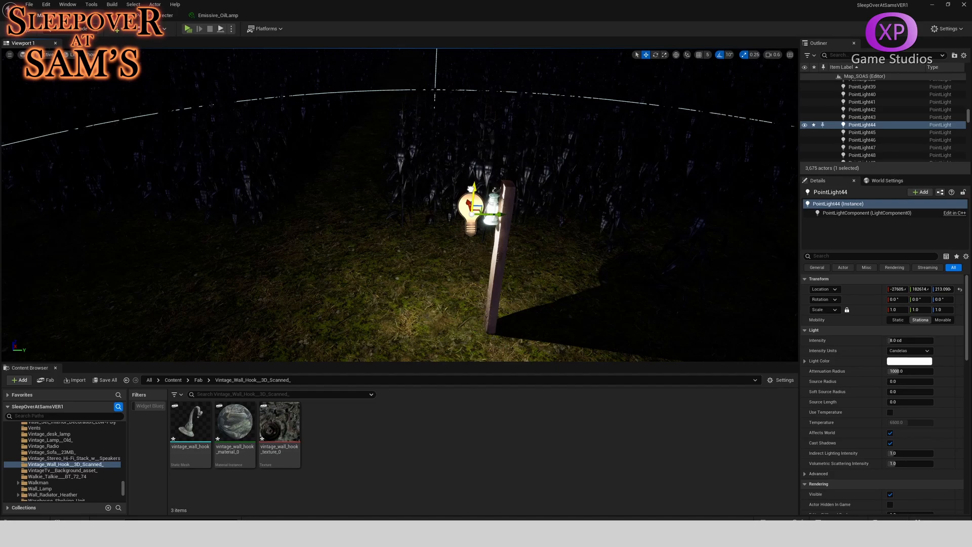
pyautogui.press('g')
pyautogui.moveTo(515, 227); pyautogui.dragTo(548, 282, button='right')
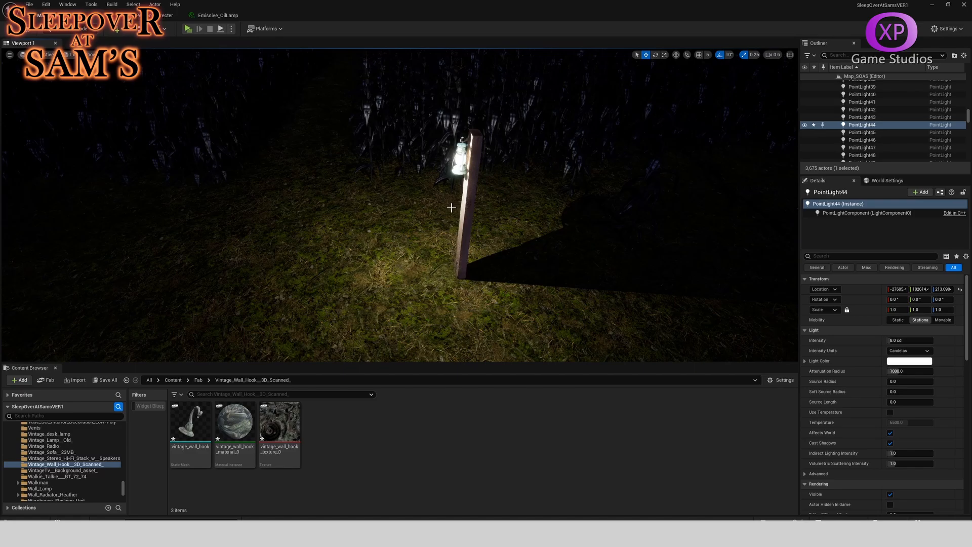
# Step: Enable the colour temperature on the point light and set it to 5500
pyautogui.press('g')
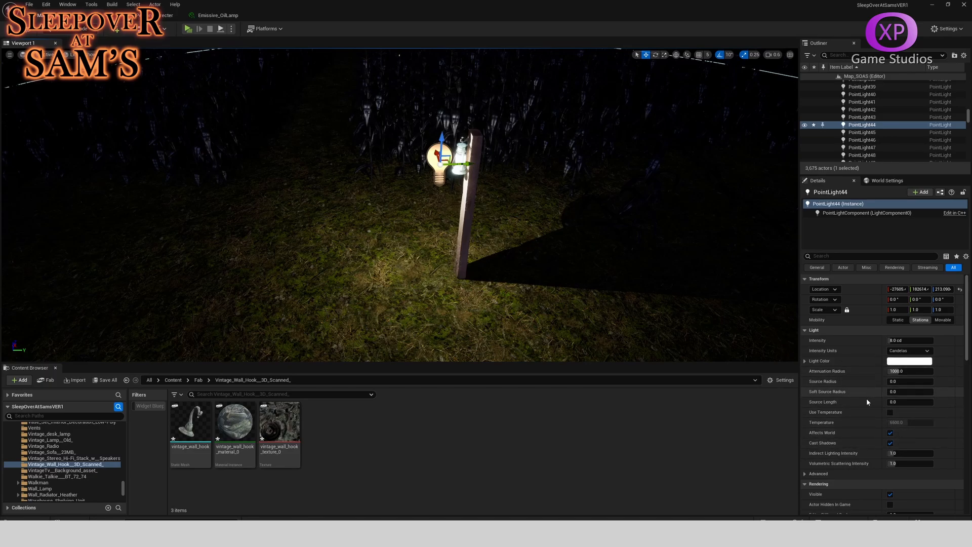
pyautogui.scroll(-2, 868, 436)
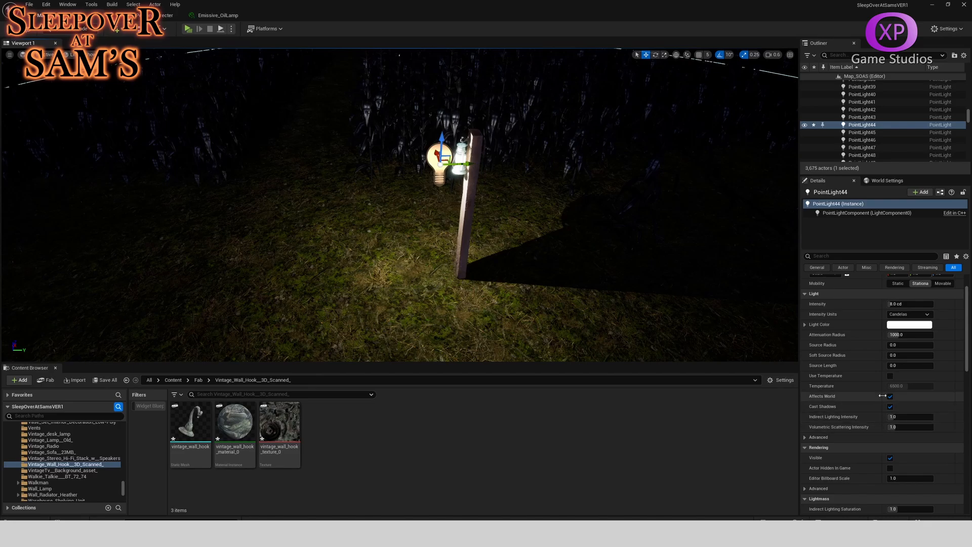
pyautogui.scroll(1, 851, 361)
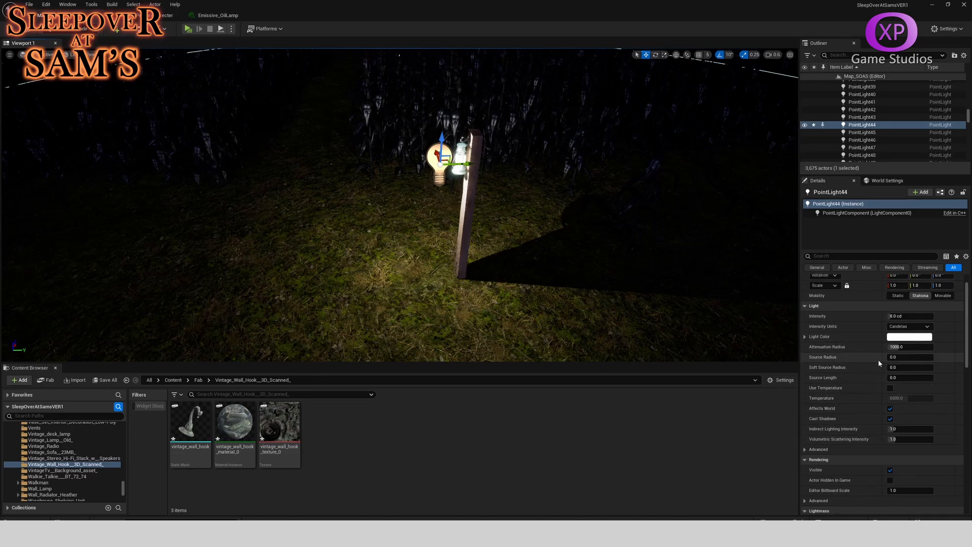
pyautogui.scroll(2, 893, 350)
pyautogui.scroll(-2, 892, 347)
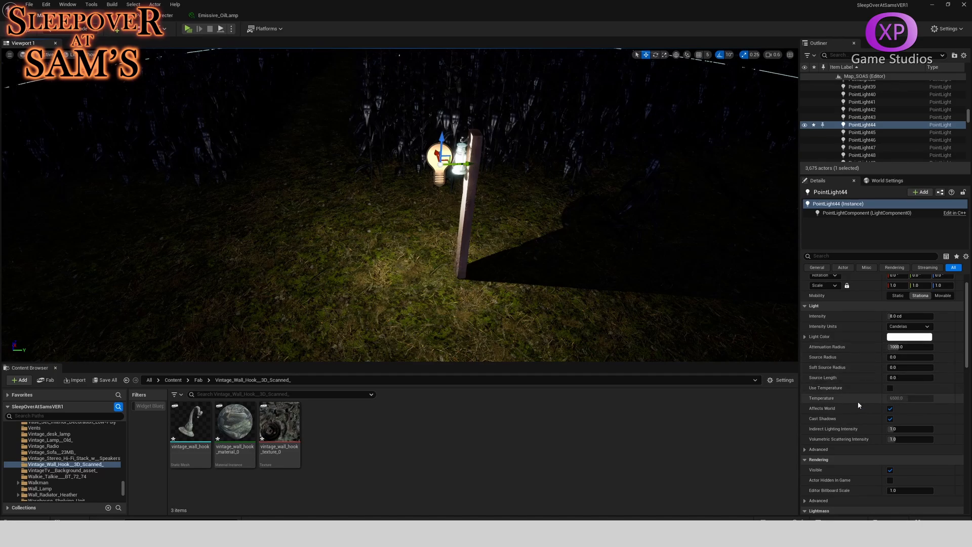
pyautogui.click(890, 388)
pyautogui.click(903, 398)
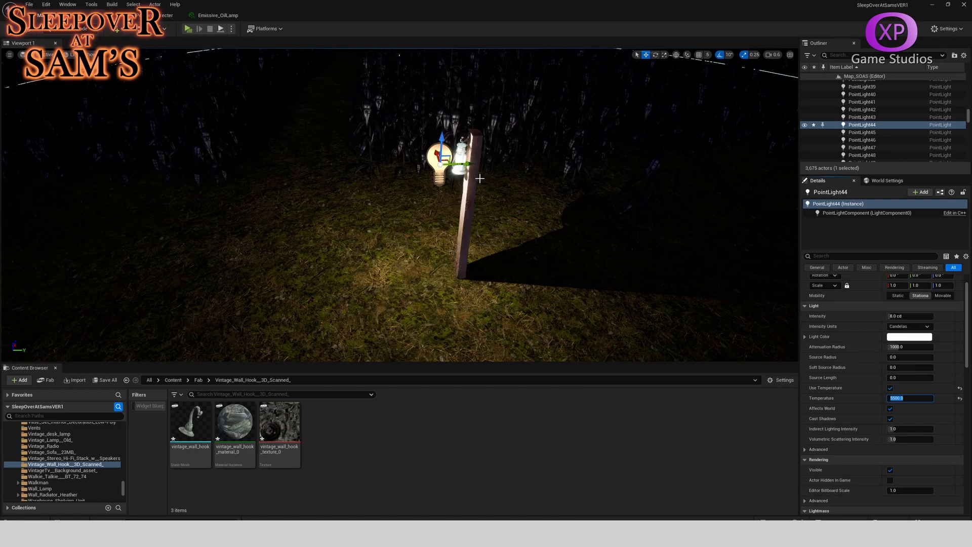
# Step: Locate the Emissive_OilLamp material instance used by the grouped lamp and open it for editing
pyautogui.press('w')
pyautogui.moveTo(459, 229); pyautogui.dragTo(460, 195, button='right')
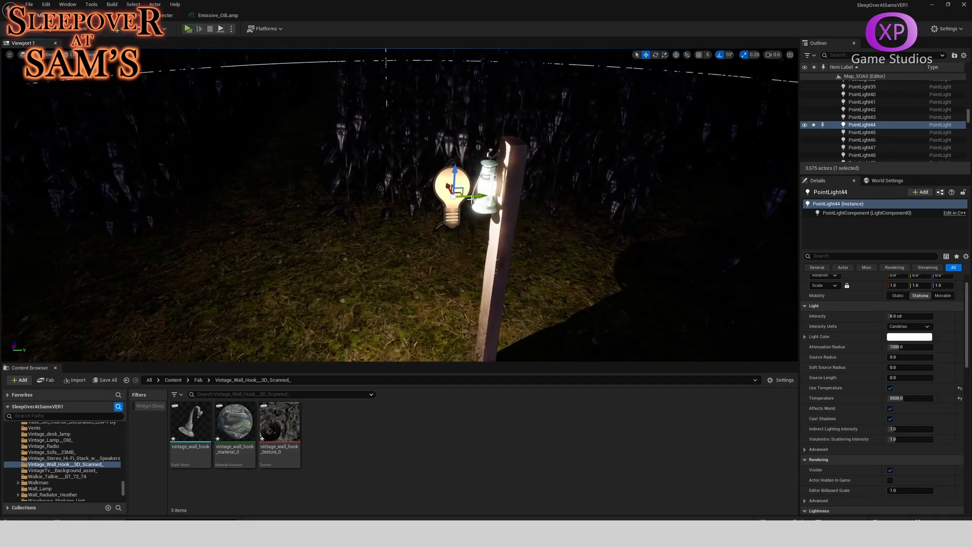
pyautogui.click(488, 188)
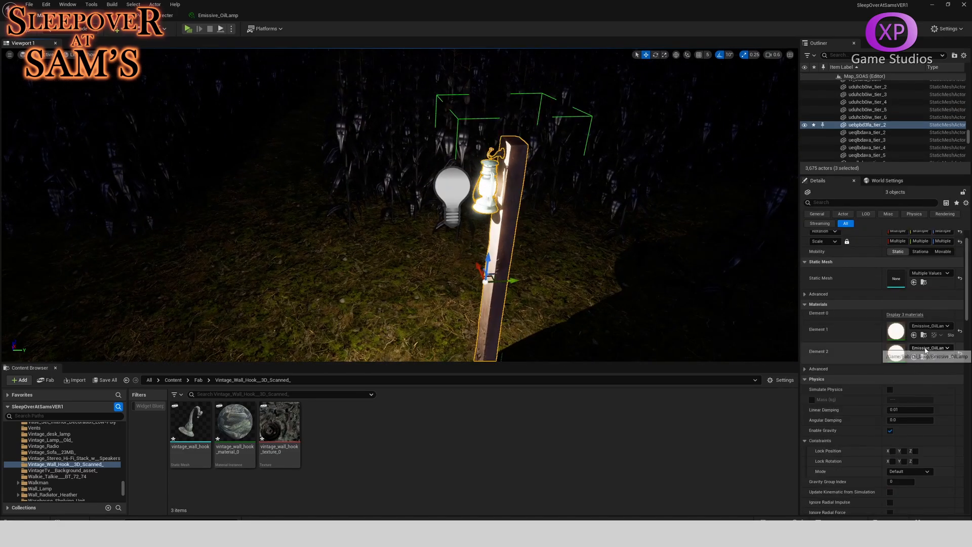
pyautogui.scroll(1, 910, 372)
pyautogui.click(924, 382)
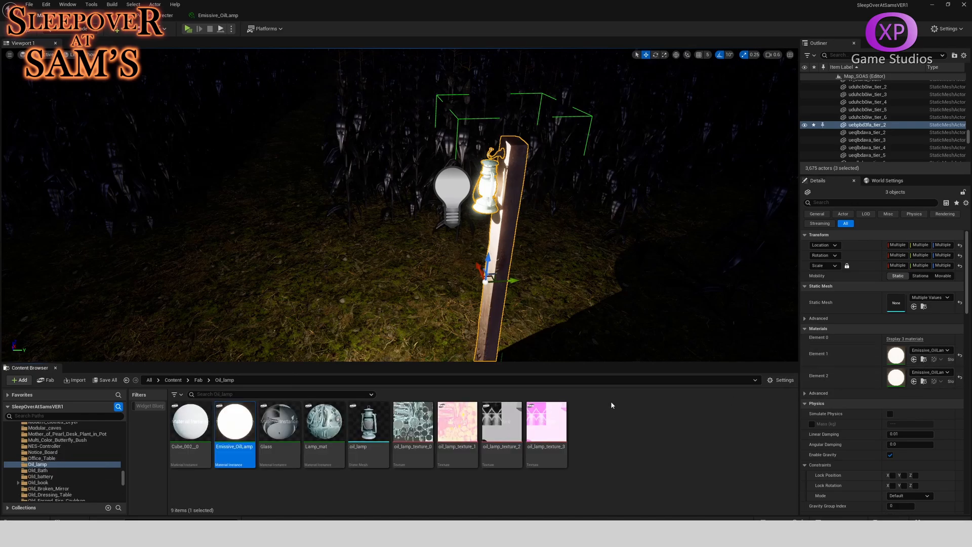
pyautogui.doubleClick(242, 425)
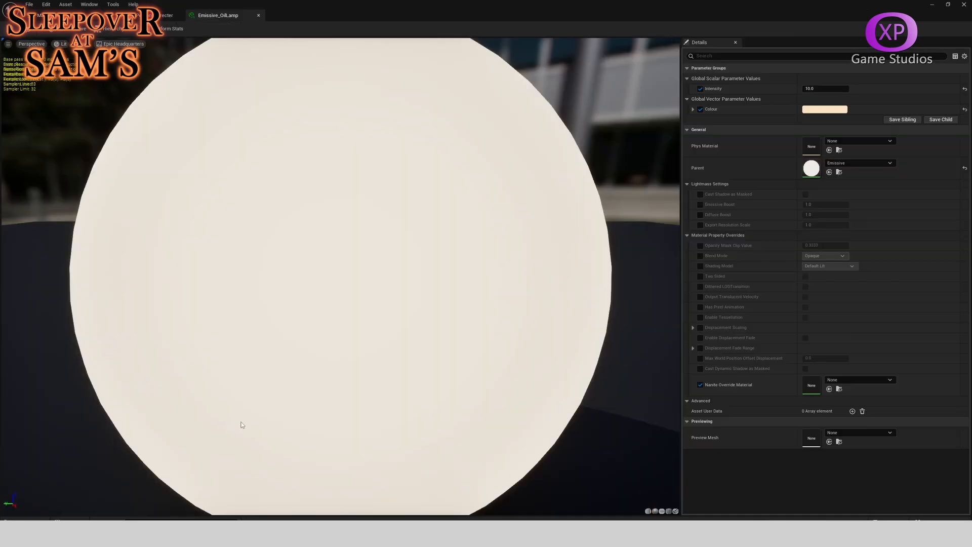
# Step: Set the Emissive_OilLamp colour to a darker, more saturated orange tan and check the lamp in the level
pyautogui.click(818, 110)
pyautogui.moveTo(716, 187); pyautogui.dragTo(715, 189)
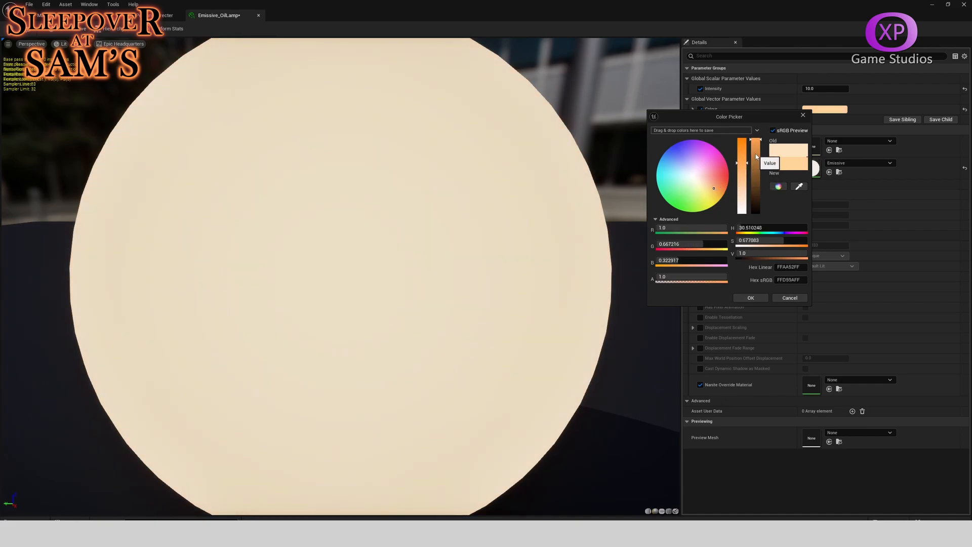
pyautogui.click(757, 157)
pyautogui.moveTo(755, 162); pyautogui.dragTo(743, 159)
pyautogui.click(752, 297)
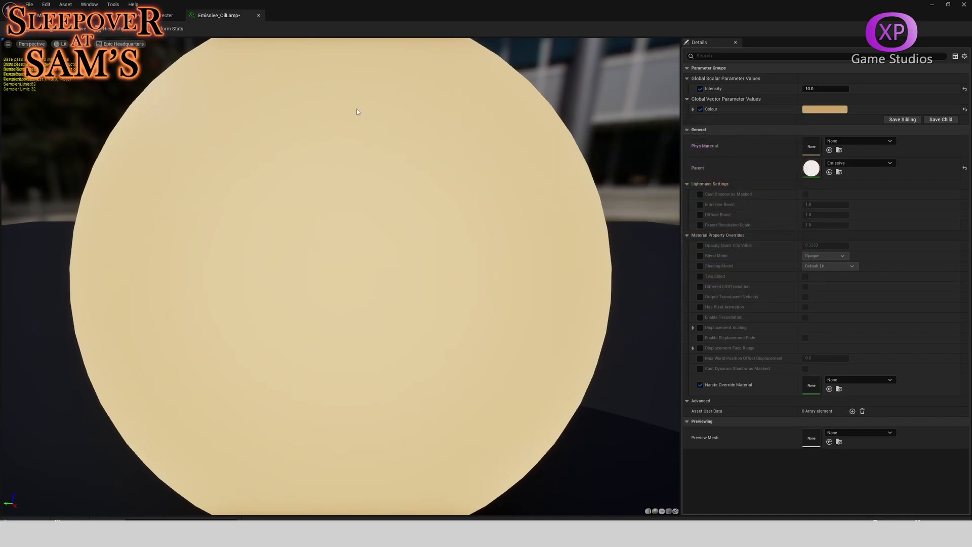
pyautogui.click(36, 15)
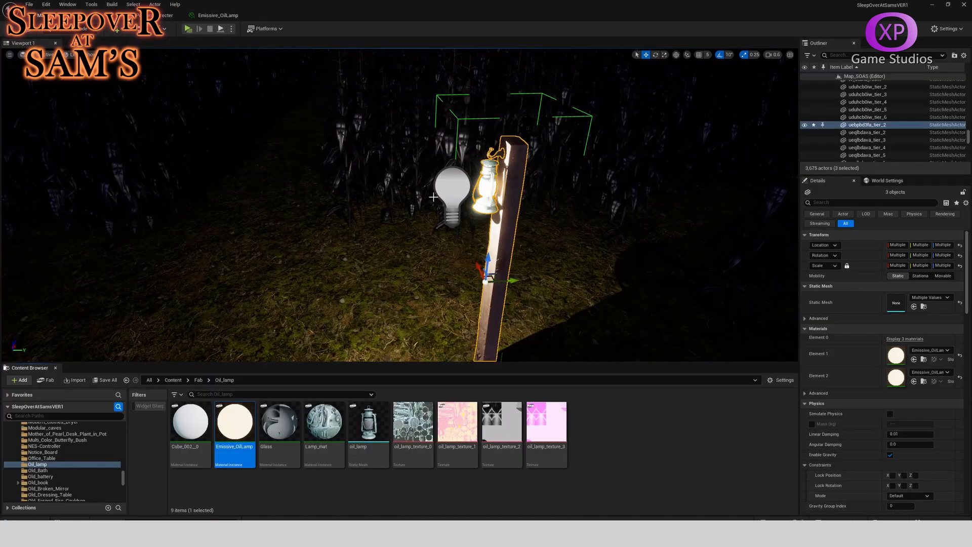
pyautogui.moveTo(499, 217); pyautogui.dragTo(470, 235, button='right')
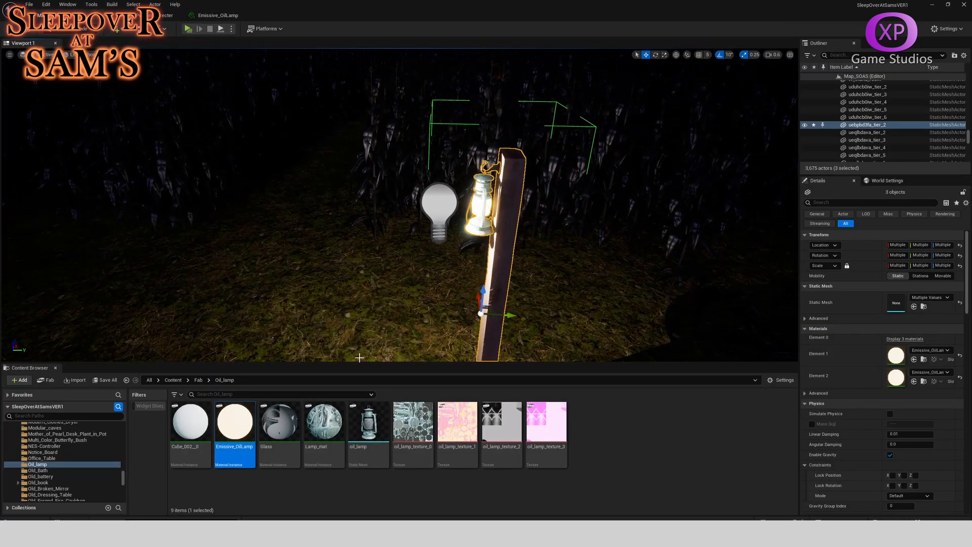
# Step: Deepen the Emissive_OilLamp colour to amber with a saturation of about 0.83 and a value of about 0.43, and save the material
pyautogui.doubleClick(241, 428)
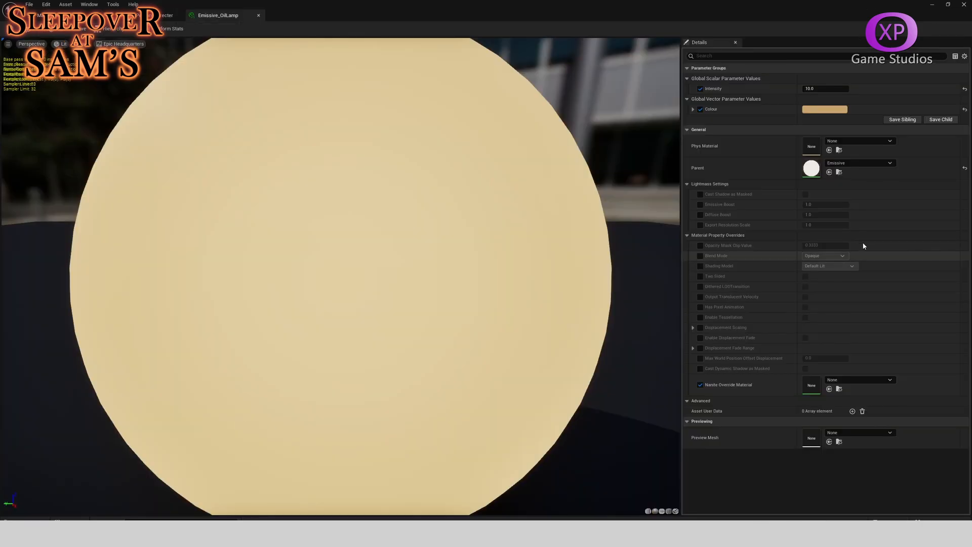
pyautogui.click(825, 109)
pyautogui.moveTo(762, 179); pyautogui.dragTo(743, 150)
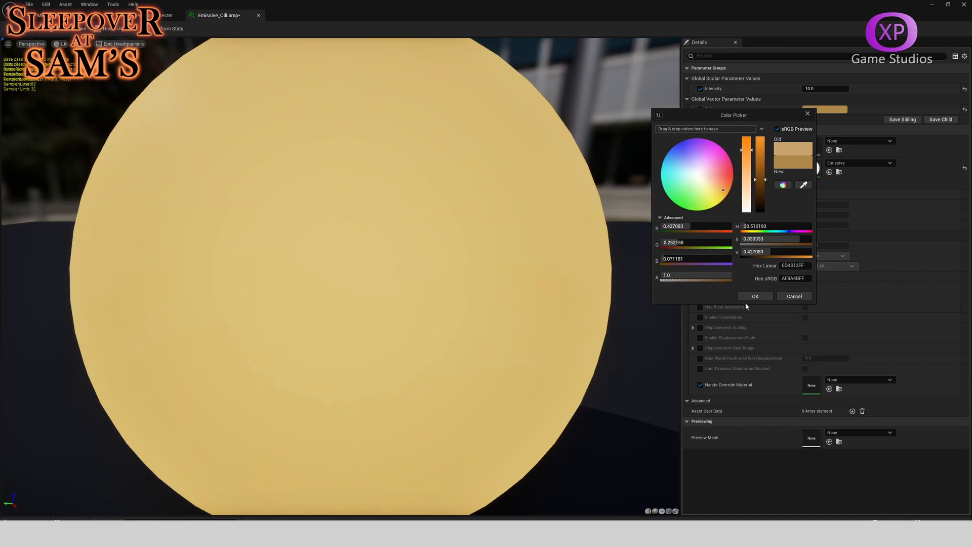
pyautogui.click(750, 296)
pyautogui.click(11, 29)
pyautogui.click(45, 15)
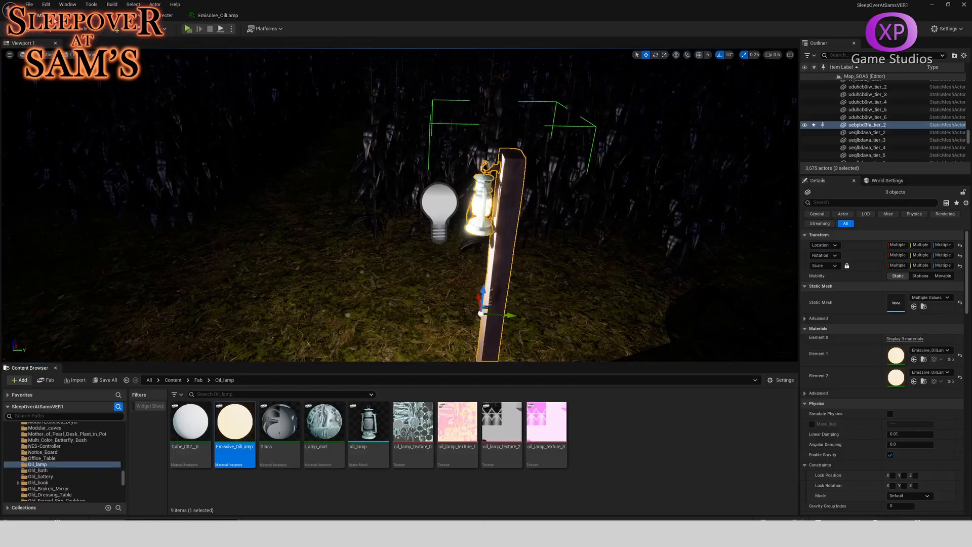
# Step: Reapply Emissive_OilLamp to material elements 1 and 2 of the lamp group and save everything
pyautogui.moveTo(243, 421); pyautogui.dragTo(892, 359)
pyautogui.moveTo(234, 423); pyautogui.dragTo(890, 380)
pyautogui.click(29, 6)
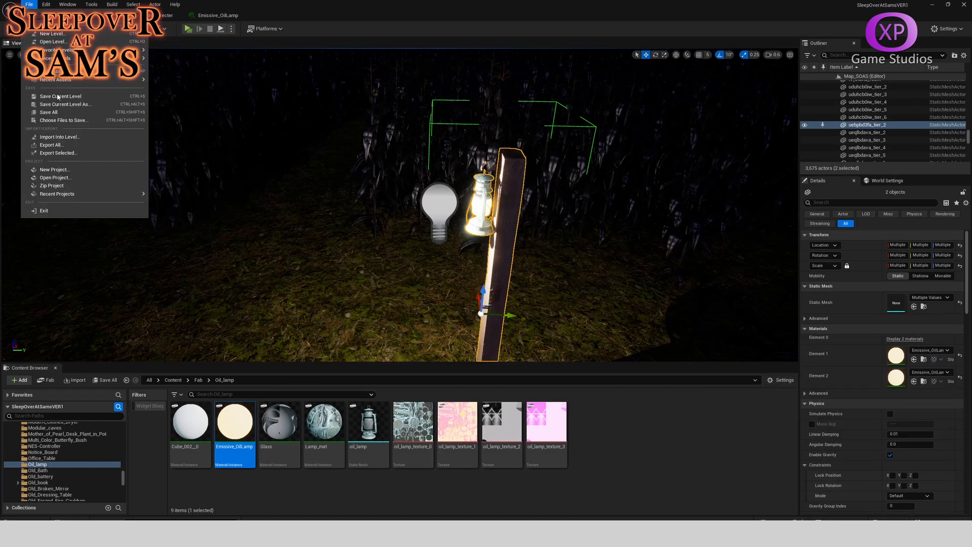
pyautogui.click(58, 113)
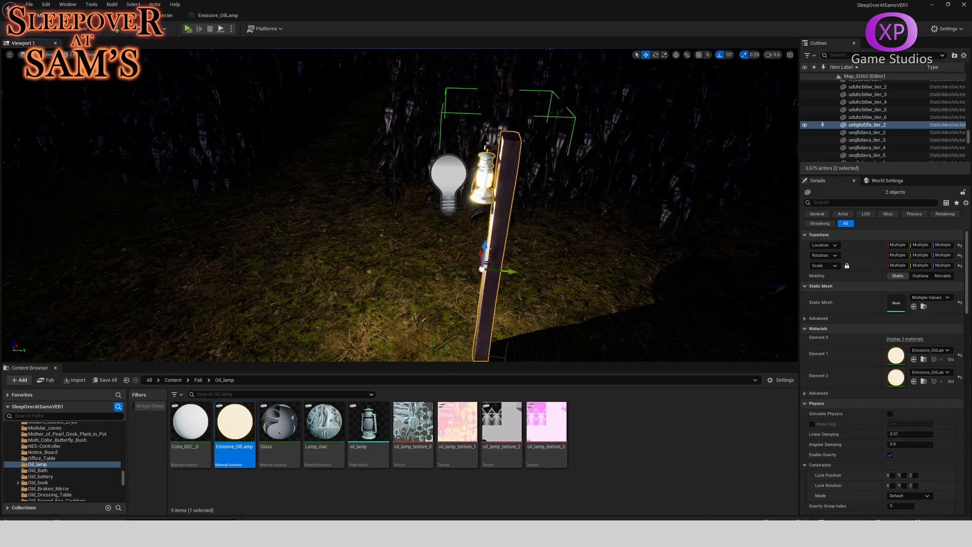
# Step: Nudge the lamp post group slightly sideways and regroup it together with the point light
pyautogui.press('s')
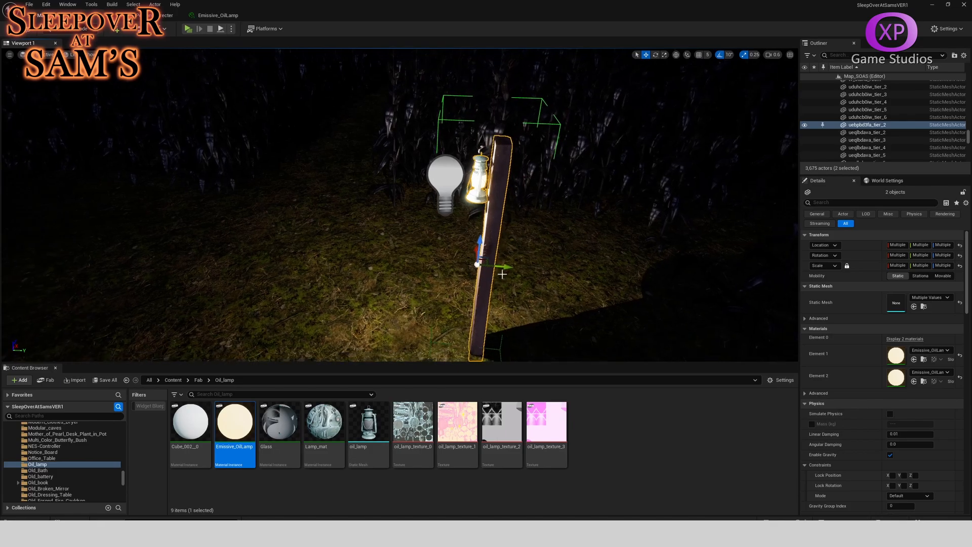
pyautogui.moveTo(506, 266); pyautogui.dragTo(508, 266)
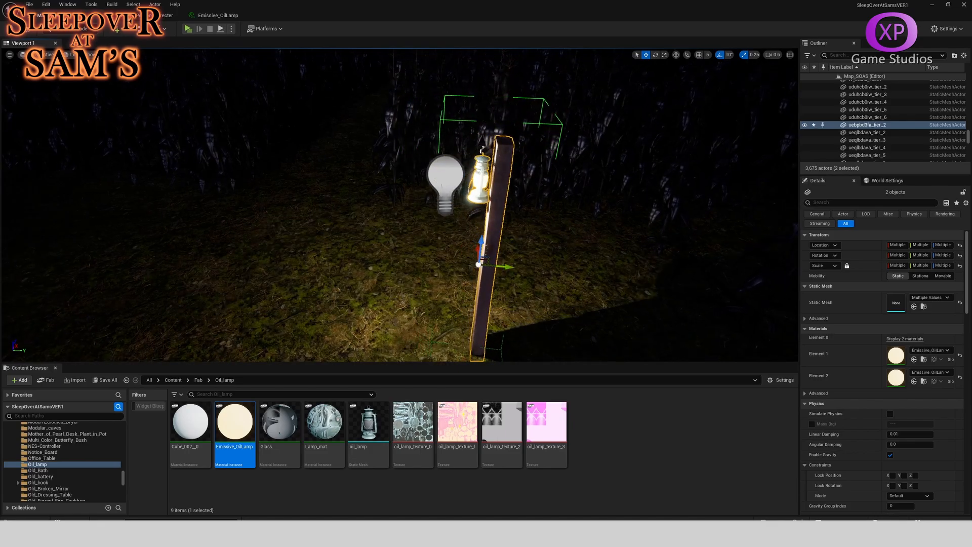
pyautogui.keyDown('ctrl'); pyautogui.click(443, 180); pyautogui.keyUp('ctrl')
pyautogui.rightClick(444, 179)
pyautogui.moveTo(484, 370)
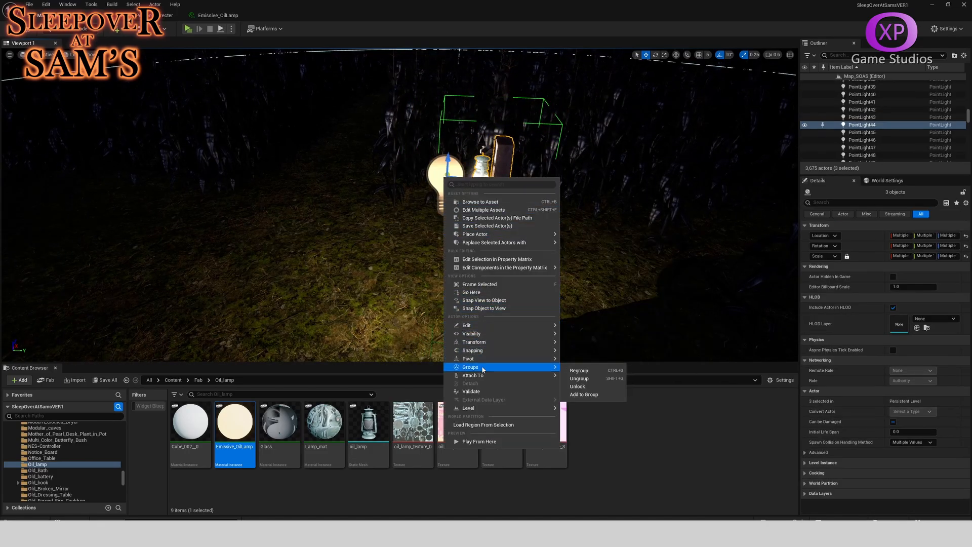
pyautogui.click(579, 370)
# Step: Move the grouped lamp post and light sideways across the grass of the corn field path
pyautogui.moveTo(470, 234); pyautogui.dragTo(294, 226)
pyautogui.moveTo(294, 226); pyautogui.dragTo(238, 238, button='right')
pyautogui.press('Escape')
pyautogui.moveTo(389, 203); pyautogui.dragTo(389, 140, button='right')
pyautogui.press('w')
pyautogui.scroll(1, 395, 147)
pyautogui.press('s')
pyautogui.click(390, 152)
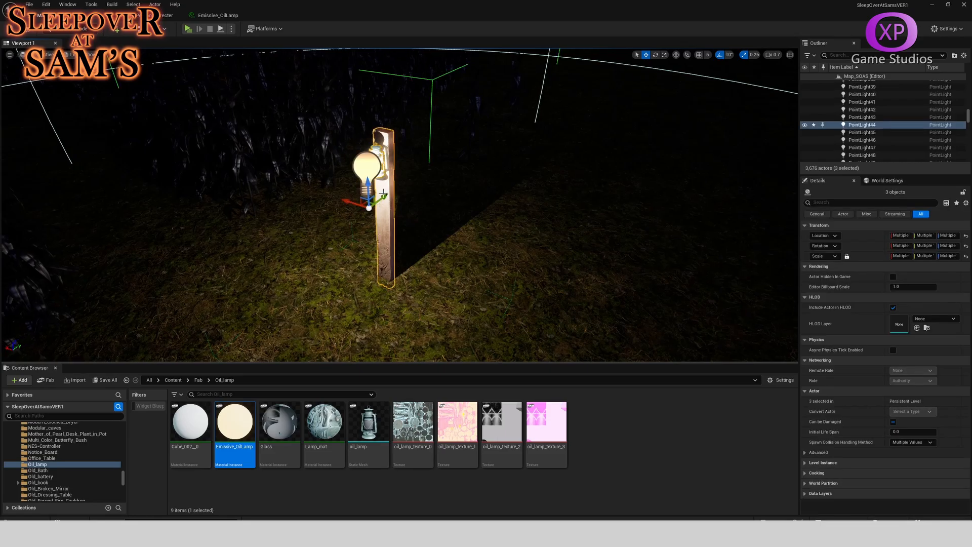
# Step: Slide the lamp post group further along the corn field path and fine-tune its position
pyautogui.moveTo(352, 202); pyautogui.dragTo(178, 147)
pyautogui.moveTo(177, 147); pyautogui.dragTo(75, 139, button='right')
pyautogui.press('w')
pyautogui.press('w')
pyautogui.moveTo(304, 147); pyautogui.dragTo(401, 176, button='right')
pyautogui.moveTo(406, 166); pyautogui.dragTo(388, 166)
pyautogui.moveTo(402, 180)
pyautogui.mouseDown(button='right')
pyautogui.moveTo(405, 212)
pyautogui.moveTo(456, 243)
pyautogui.moveTo(486, 203)
pyautogui.moveTo(476, 238)
pyautogui.moveTo(403, 121)
pyautogui.moveTo(405, 218)
pyautogui.moveTo(403, 180)
pyautogui.mouseUp(button='right')
pyautogui.press('s')
pyautogui.press('w')
pyautogui.press('s')
pyautogui.press('w')
pyautogui.press('s')
# Step: Duplicate the lamp post group and position the copy further along the corn field path
pyautogui.keyDown('alt'); pyautogui.moveTo(452, 213); pyautogui.dragTo(268, 213); pyautogui.keyUp('alt')
pyautogui.moveTo(400, 213); pyautogui.dragTo(439, 256, button='right')
pyautogui.moveTo(439, 183); pyautogui.dragTo(332, 221)
pyautogui.moveTo(331, 221); pyautogui.dragTo(567, 182, button='right')
pyautogui.press('s')
pyautogui.moveTo(400, 205); pyautogui.dragTo(225, 195, button='right')
pyautogui.scroll(3, 400, 205)
pyautogui.press('s')
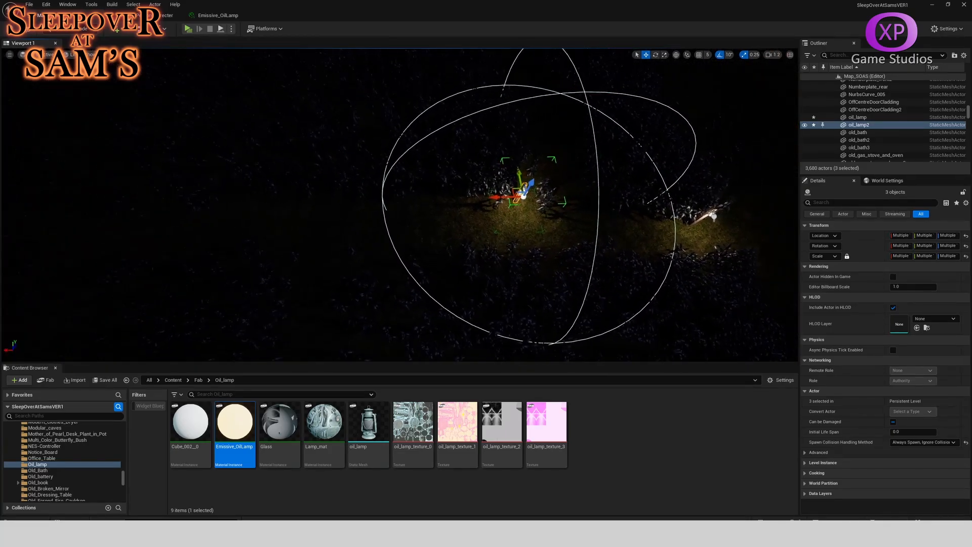
# Step: Place two more copies of the lamp post group at intervals further down the path
pyautogui.keyDown('alt'); pyautogui.moveTo(478, 200); pyautogui.dragTo(546, 198); pyautogui.keyUp('alt')
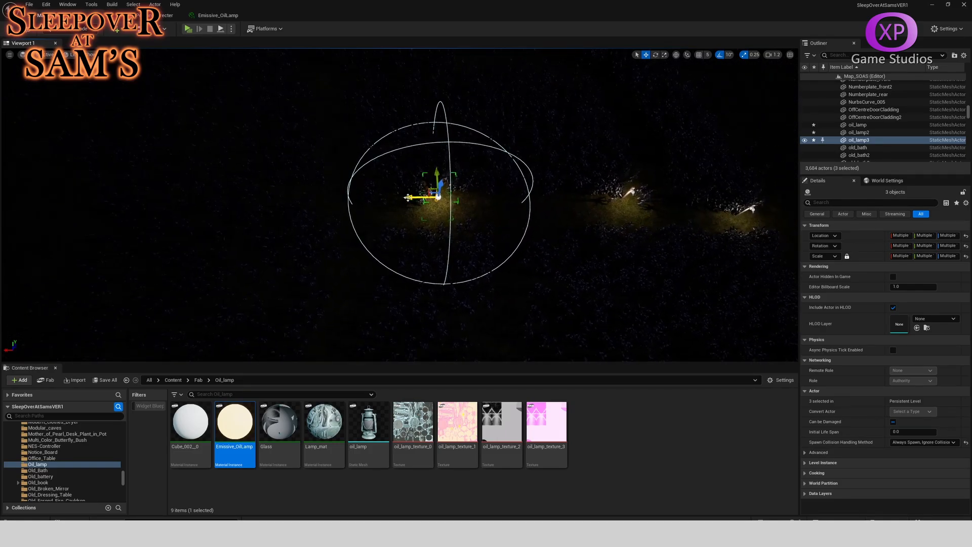
pyautogui.keyDown('alt'); pyautogui.moveTo(408, 198); pyautogui.dragTo(260, 217); pyautogui.keyUp('alt')
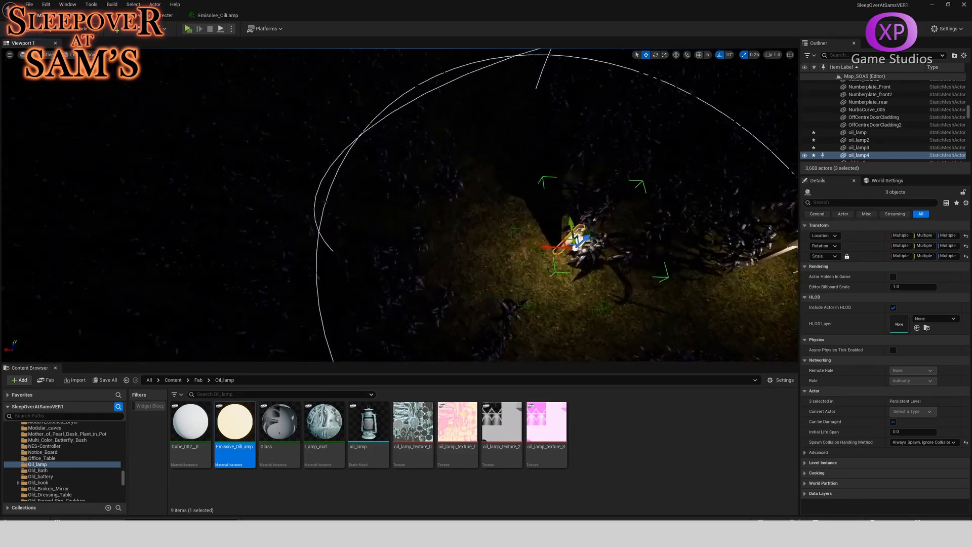
pyautogui.moveTo(400, 205); pyautogui.dragTo(364, 58, button='right')
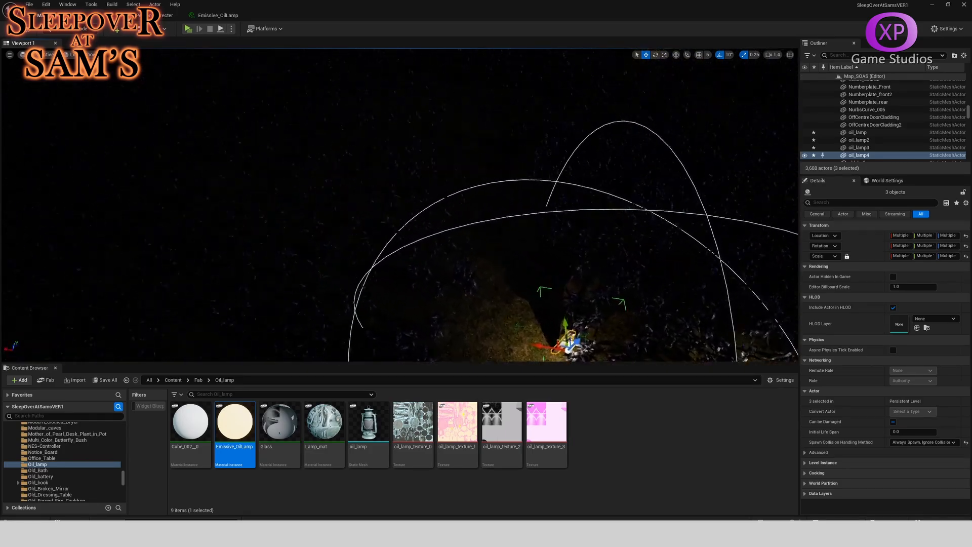
# Step: Select the directional light above the house and desaturate its blue light colour to grey in the colour picker
pyautogui.moveTo(408, 211); pyautogui.dragTo(284, 76, button='right')
pyautogui.moveTo(476, 217)
pyautogui.mouseDown(button='right')
pyautogui.moveTo(385, 172)
pyautogui.moveTo(484, 236)
pyautogui.moveTo(476, 217)
pyautogui.moveTo(395, 228)
pyautogui.moveTo(440, 220)
pyautogui.moveTo(537, 253)
pyautogui.moveTo(212, 228)
pyautogui.moveTo(471, 243)
pyautogui.moveTo(441, 213)
pyautogui.moveTo(461, 264)
pyautogui.moveTo(476, 268)
pyautogui.moveTo(481, 217)
pyautogui.mouseUp(button='right')
pyautogui.scroll(3, 475, 218)
pyautogui.press('w')
pyautogui.scroll(3, 476, 233)
pyautogui.press('w')
pyautogui.scroll(1, 451, 238)
pyautogui.press('w')
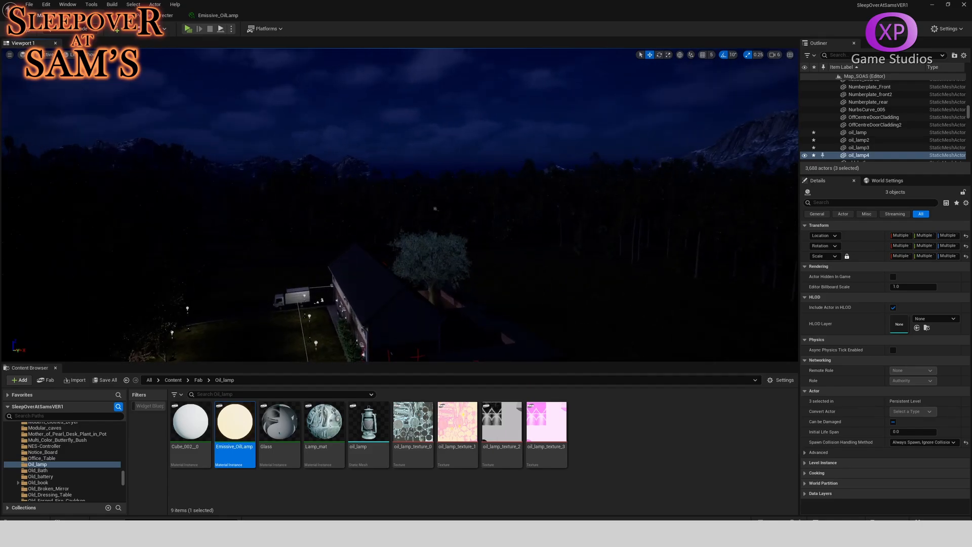
pyautogui.click(435, 208)
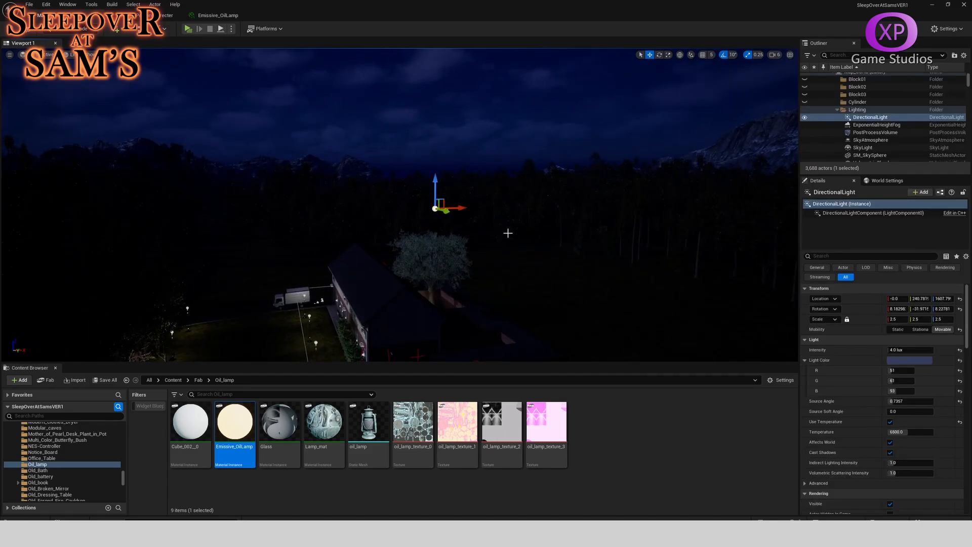
pyautogui.click(909, 361)
pyautogui.moveTo(832, 383); pyautogui.dragTo(822, 418)
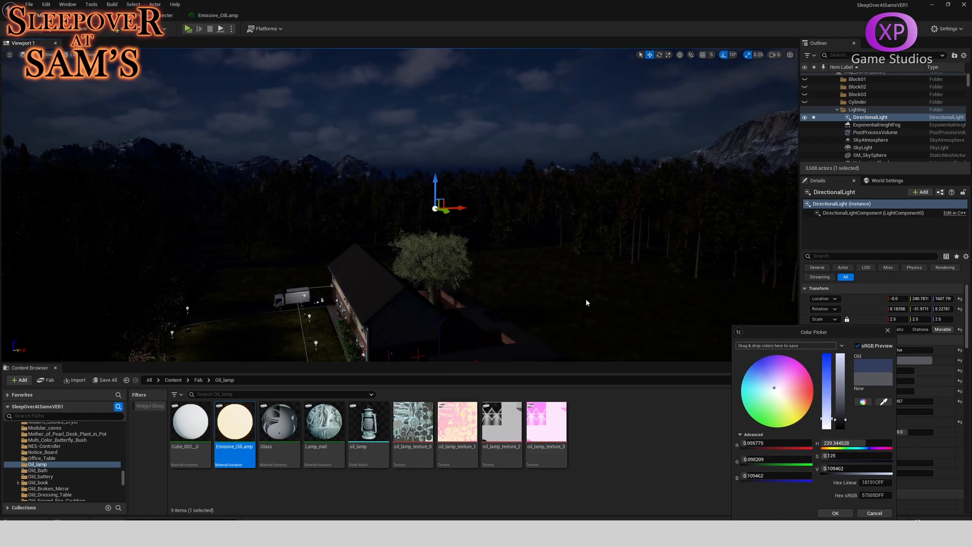
# Step: Raise the directional light's colour to full white (FFFFFFFF) and accept the change so the maze paths are lit
pyautogui.press('w')
pyautogui.scroll(3, 587, 303)
pyautogui.moveTo(586, 303); pyautogui.dragTo(730, 330, button='right')
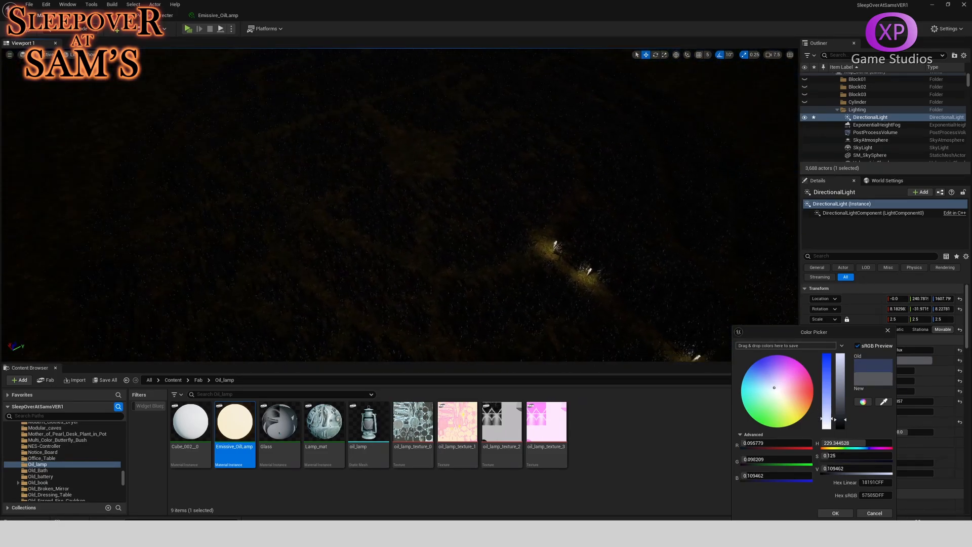
pyautogui.moveTo(452, 252); pyautogui.dragTo(544, 272, button='right')
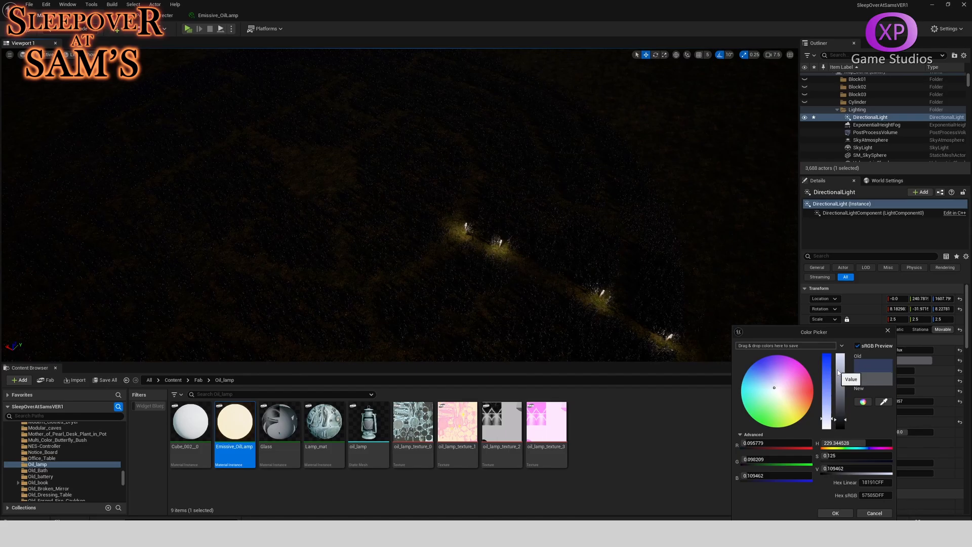
pyautogui.moveTo(838, 372); pyautogui.dragTo(847, 355)
pyautogui.moveTo(821, 421); pyautogui.dragTo(824, 429)
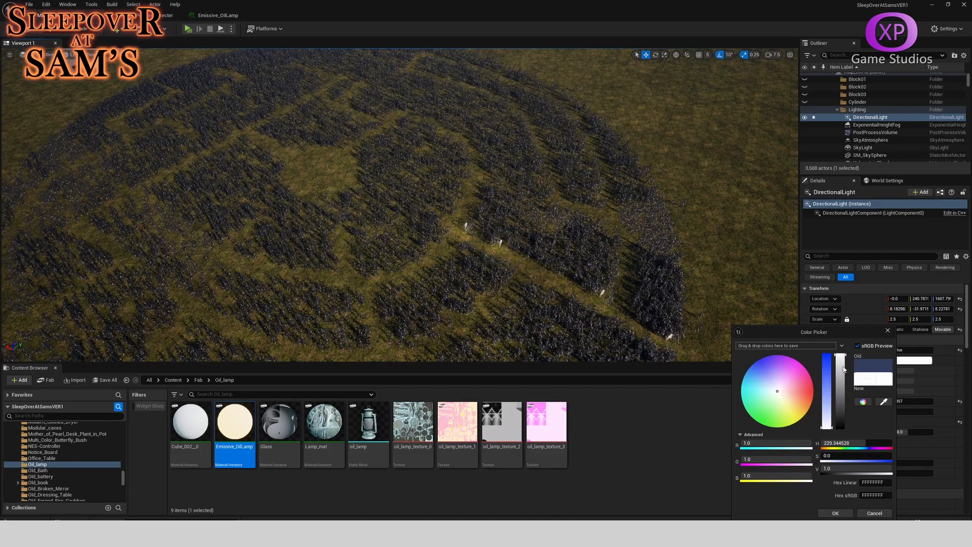
pyautogui.click(832, 512)
# Step: Select the lamp post group at the inner end of the straight path and duplicate it sideways into the corn
pyautogui.press('s')
pyautogui.moveTo(634, 340); pyautogui.dragTo(483, 218, button='right')
pyautogui.scroll(-2, 633, 327)
pyautogui.press('w')
pyautogui.press('s')
pyautogui.press('w')
pyautogui.scroll(-2, 557, 314)
pyautogui.press('s')
pyautogui.press('s')
pyautogui.press('w')
pyautogui.scroll(-3, 489, 218)
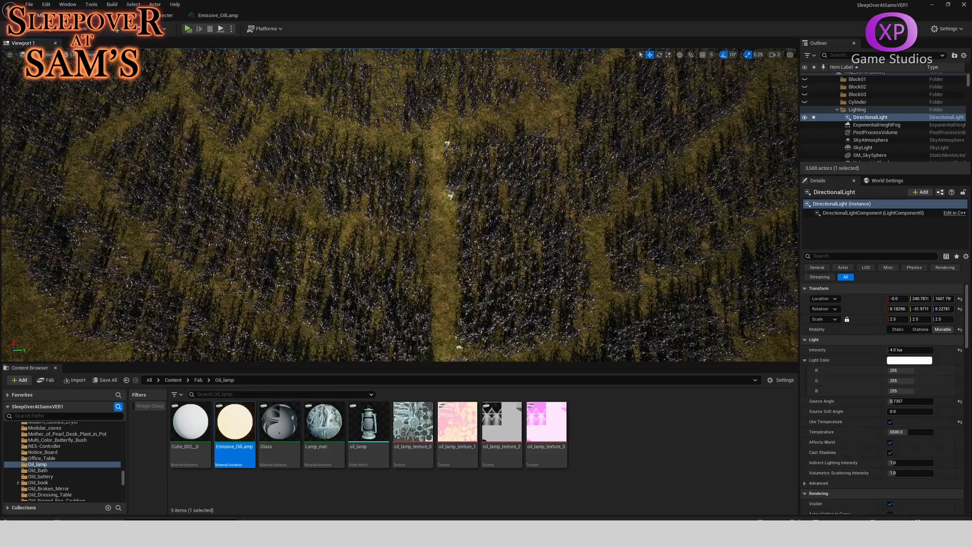
pyautogui.click(448, 144)
pyautogui.press('w')
pyautogui.moveTo(448, 144); pyautogui.dragTo(514, 153, button='right')
pyautogui.press('s')
pyautogui.press('s')
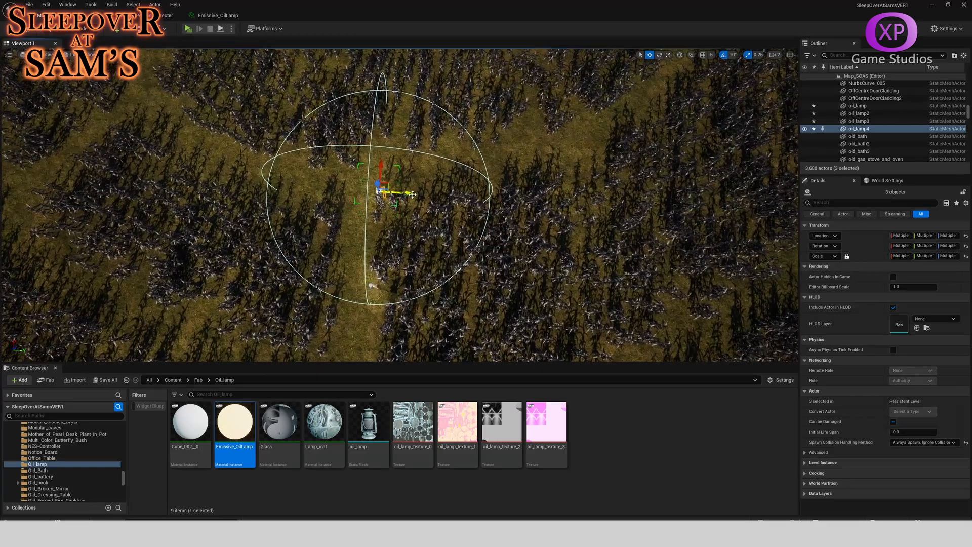
pyautogui.keyDown('alt'); pyautogui.moveTo(412, 194); pyautogui.dragTo(422, 193); pyautogui.keyUp('alt')
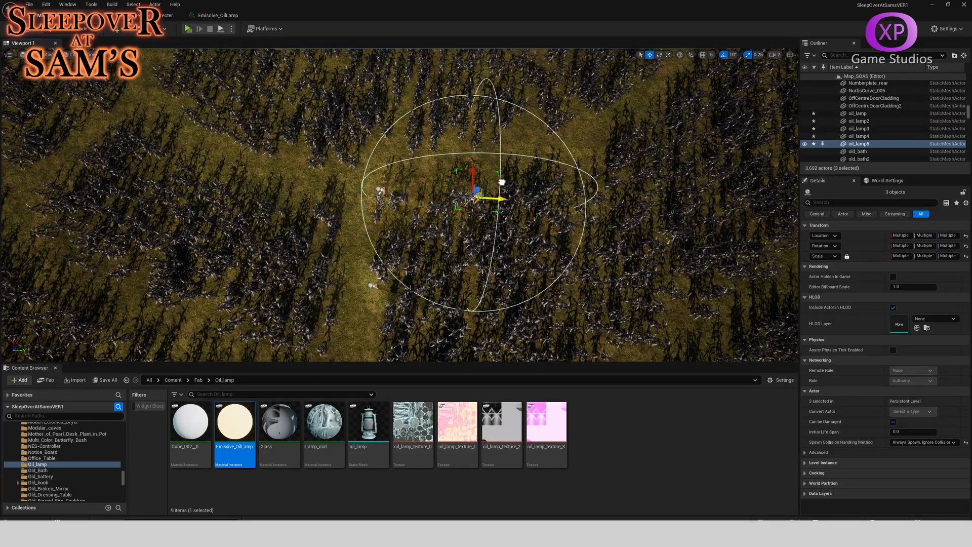
# Step: Move the copied lamp post group to the corn edge of the adjoining side path and rotate it to suit the path
pyautogui.press('d')
pyautogui.moveTo(587, 181); pyautogui.dragTo(454, 215, button='right')
pyautogui.moveTo(448, 210); pyautogui.dragTo(505, 171)
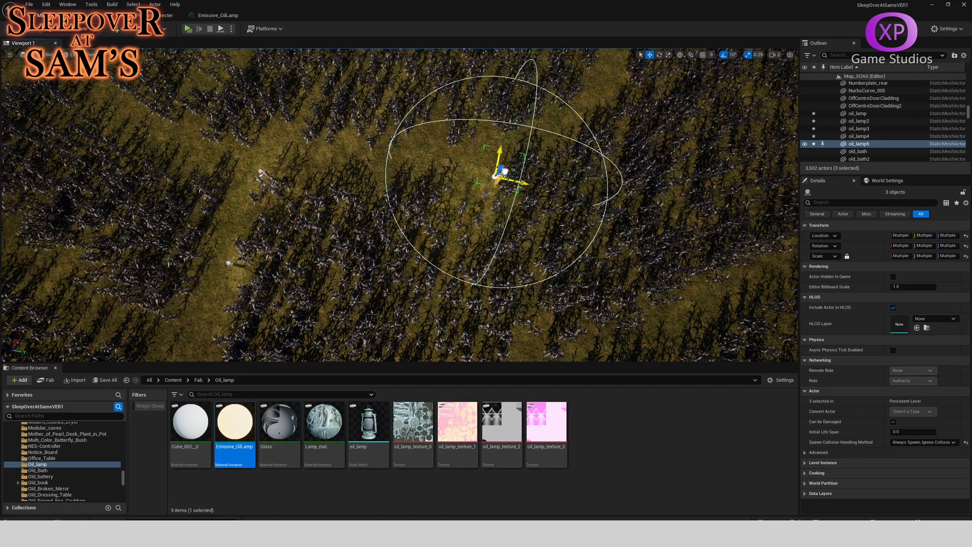
pyautogui.moveTo(504, 134); pyautogui.dragTo(540, 171)
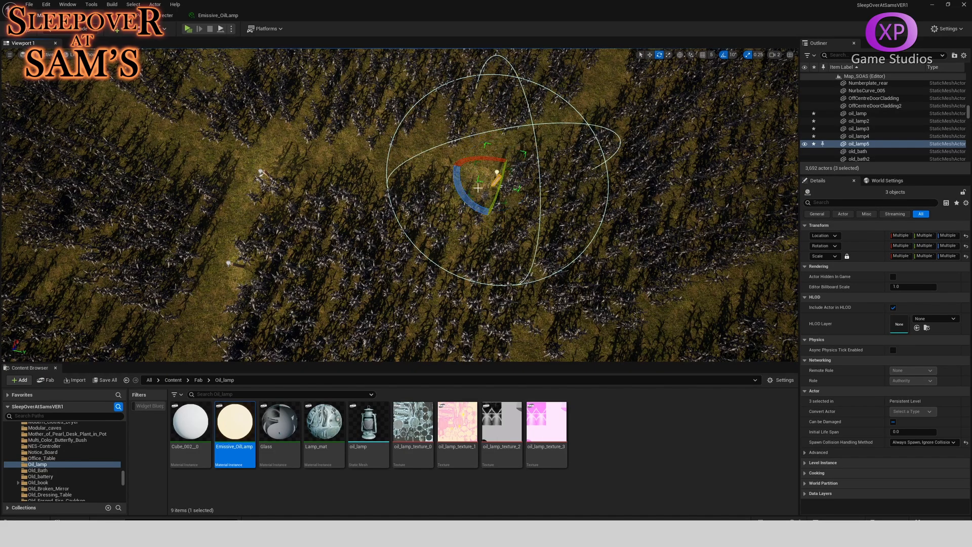
pyautogui.moveTo(500, 181); pyautogui.dragTo(572, 137, button='right')
pyautogui.press('w')
pyautogui.moveTo(444, 146); pyautogui.dragTo(444, 220, button='right')
pyautogui.press('w')
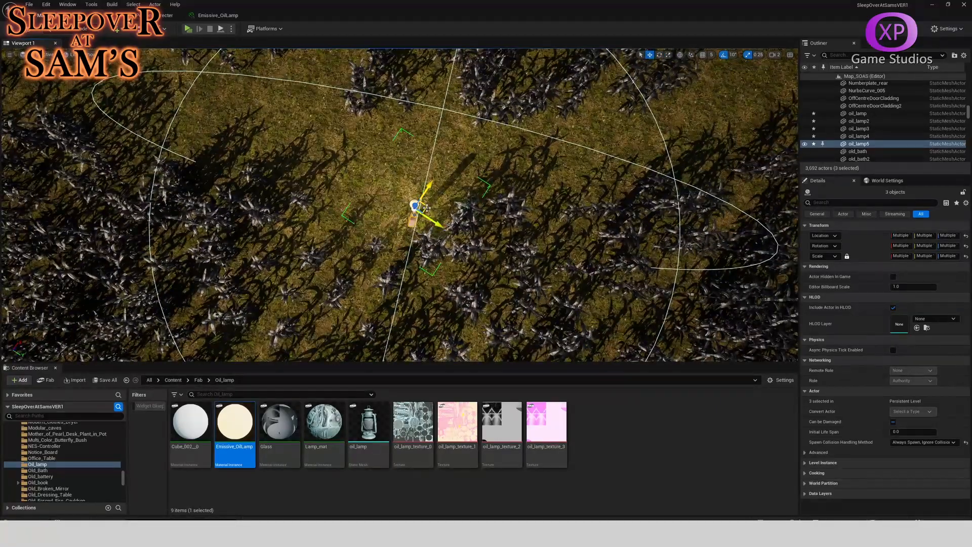
pyautogui.moveTo(427, 208); pyautogui.dragTo(413, 198)
pyautogui.press('e')
pyautogui.moveTo(426, 163)
pyautogui.mouseDown()
pyautogui.moveTo(404, 156)
pyautogui.moveTo(420, 161)
pyautogui.mouseUp()
pyautogui.moveTo(481, 220); pyautogui.dragTo(477, 216, button='right')
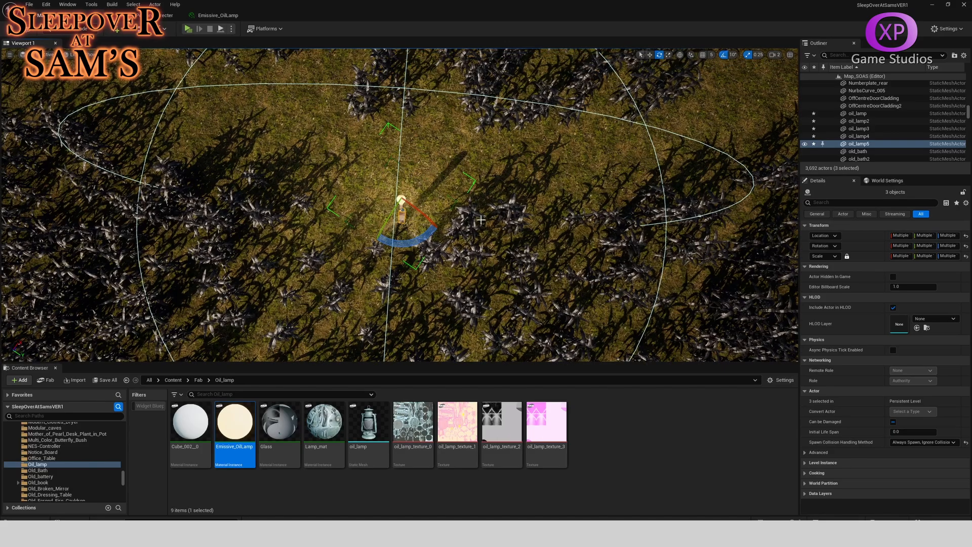
# Step: Duplicate the lamp post group further along the side path and rotate the copy to suit the path's new direction
pyautogui.keyDown('alt'); pyautogui.moveTo(416, 223); pyautogui.dragTo(749, 171); pyautogui.keyUp('alt')
pyautogui.press('f')
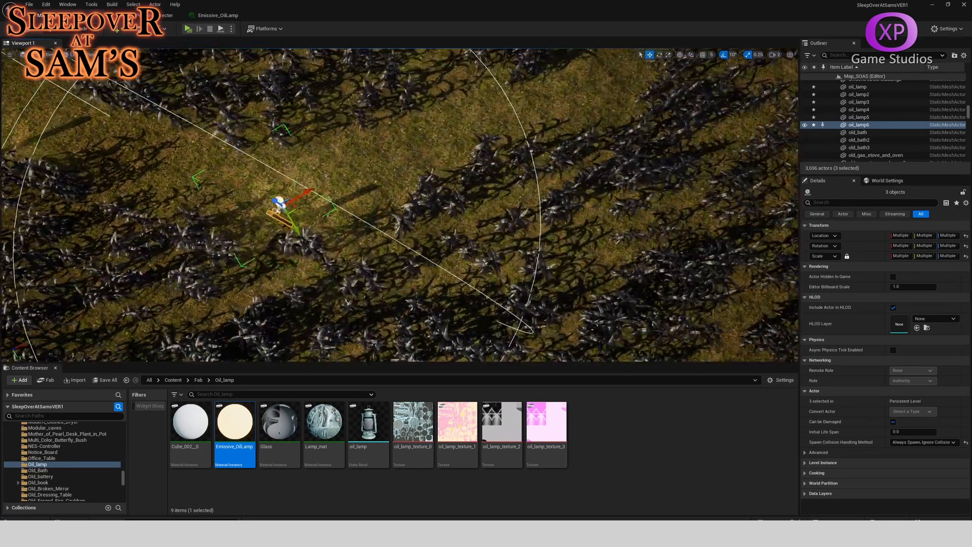
pyautogui.press('e')
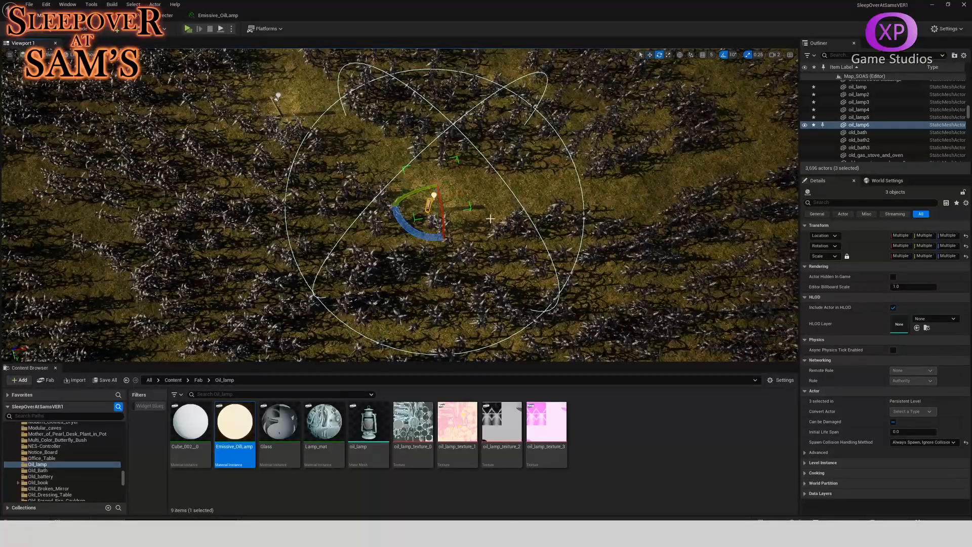
pyautogui.moveTo(410, 230); pyautogui.dragTo(418, 237)
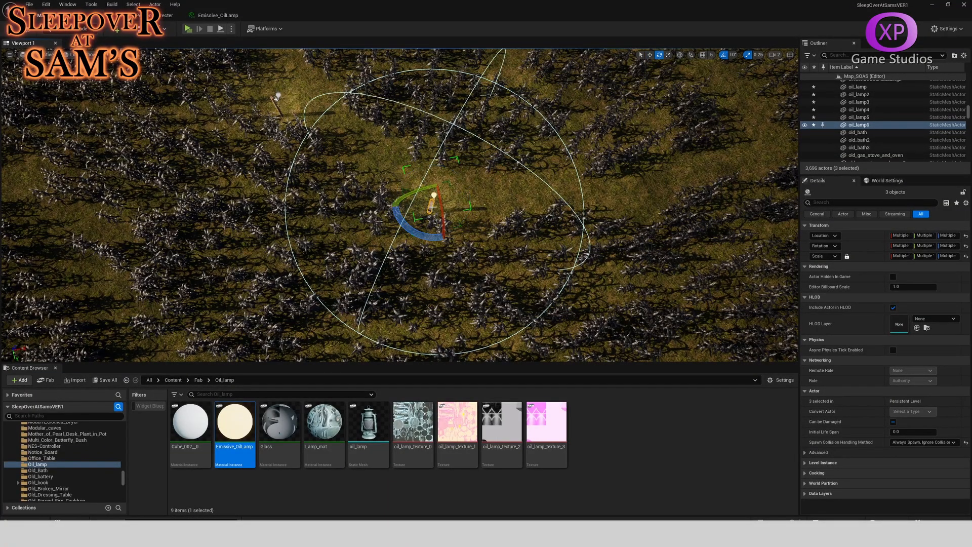
pyautogui.moveTo(442, 203); pyautogui.dragTo(430, 217)
pyautogui.moveTo(430, 216); pyautogui.dragTo(484, 268, button='right')
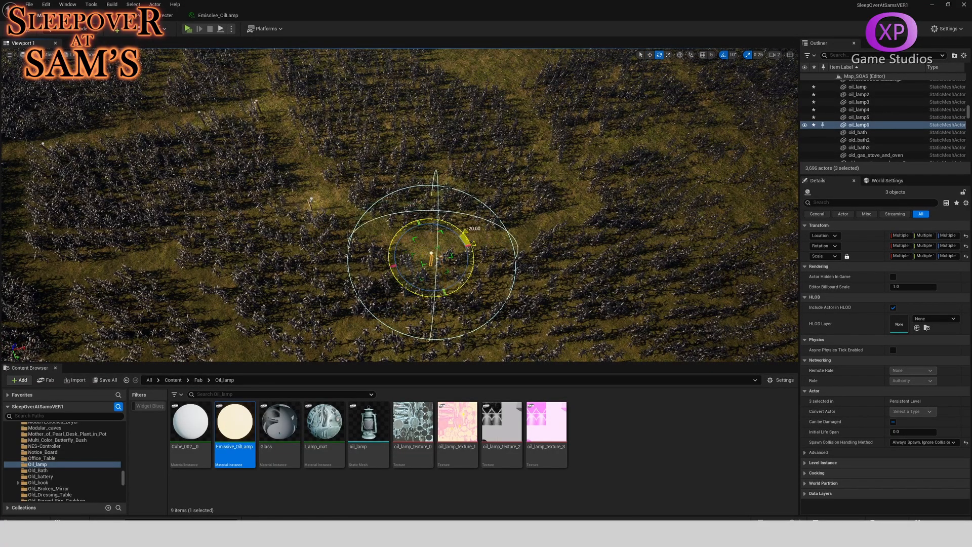
pyautogui.moveTo(465, 232); pyautogui.dragTo(465, 232)
# Step: Add one more copy of the lamp post group beyond the rotated one on the side path
pyautogui.moveTo(393, 278); pyautogui.dragTo(423, 273, button='right')
pyautogui.press('w')
pyautogui.keyDown('alt'); pyautogui.moveTo(348, 233); pyautogui.dragTo(364, 239); pyautogui.keyUp('alt')
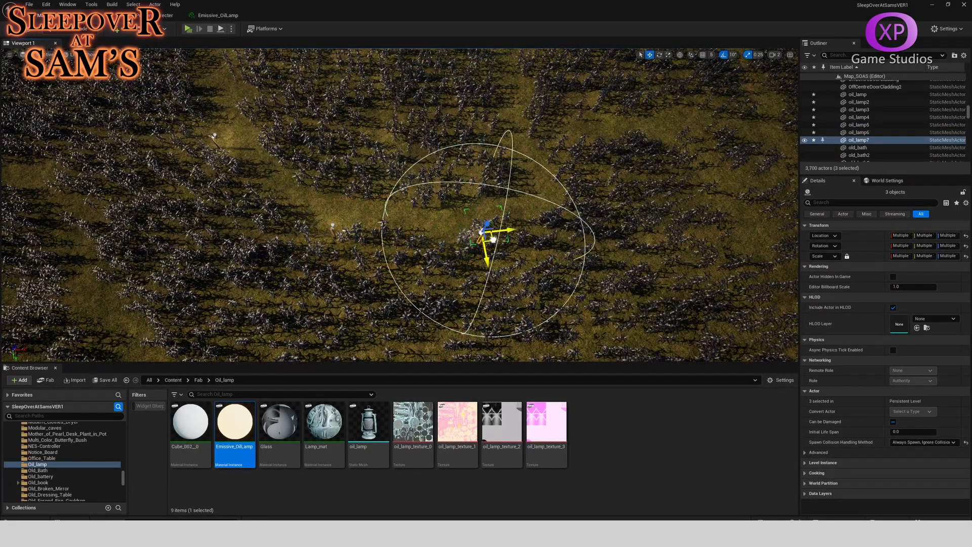
# Step: Duplicate the second lamp post in from the maze entrance twice, placing the copies on the side path and the branch behind it
pyautogui.moveTo(539, 228); pyautogui.dragTo(561, 254, button='right')
pyautogui.press('s')
pyautogui.press('w')
pyautogui.press('s')
pyautogui.press('a')
pyautogui.press('s')
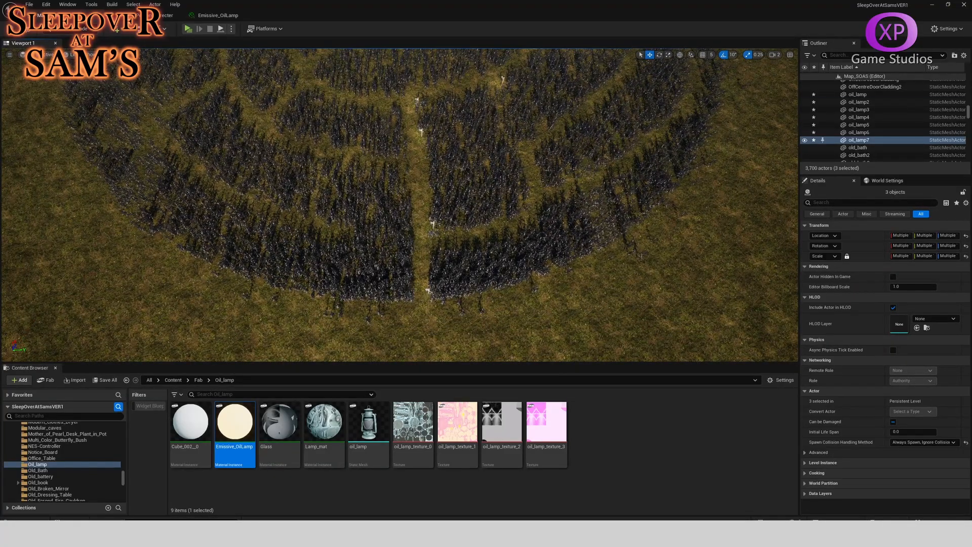
pyautogui.click(434, 231)
pyautogui.press('d')
pyautogui.moveTo(436, 231); pyautogui.dragTo(395, 222, button='right')
pyautogui.press('w')
pyautogui.keyDown('alt'); pyautogui.moveTo(377, 227); pyautogui.dragTo(434, 249); pyautogui.keyUp('alt')
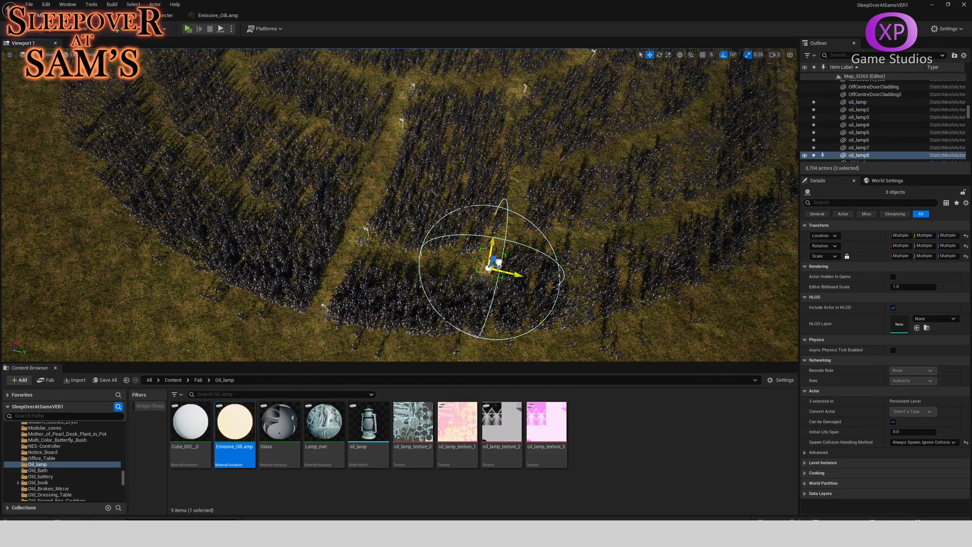
pyautogui.keyDown('alt'); pyautogui.moveTo(499, 262); pyautogui.dragTo(589, 260); pyautogui.keyUp('alt')
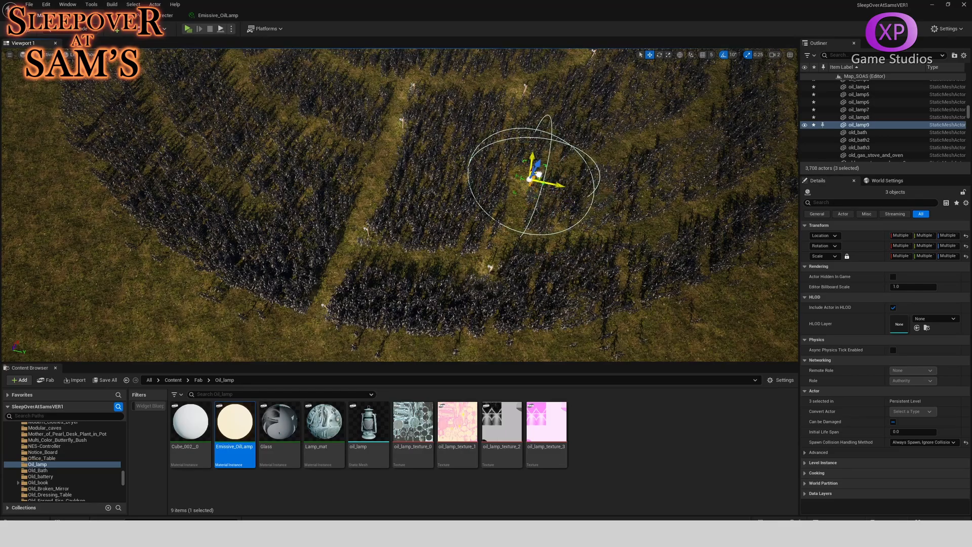
# Step: Place two more copies of the lamp post group along the curved paths further around the corn maze
pyautogui.press('d')
pyautogui.moveTo(542, 178); pyautogui.dragTo(499, 182, button='right')
pyautogui.press('s')
pyautogui.keyDown('alt'); pyautogui.moveTo(410, 193); pyautogui.dragTo(635, 97); pyautogui.keyUp('alt')
pyautogui.moveTo(635, 97); pyautogui.dragTo(510, 189, button='right')
pyautogui.press('d')
pyautogui.press('d')
pyautogui.press('w')
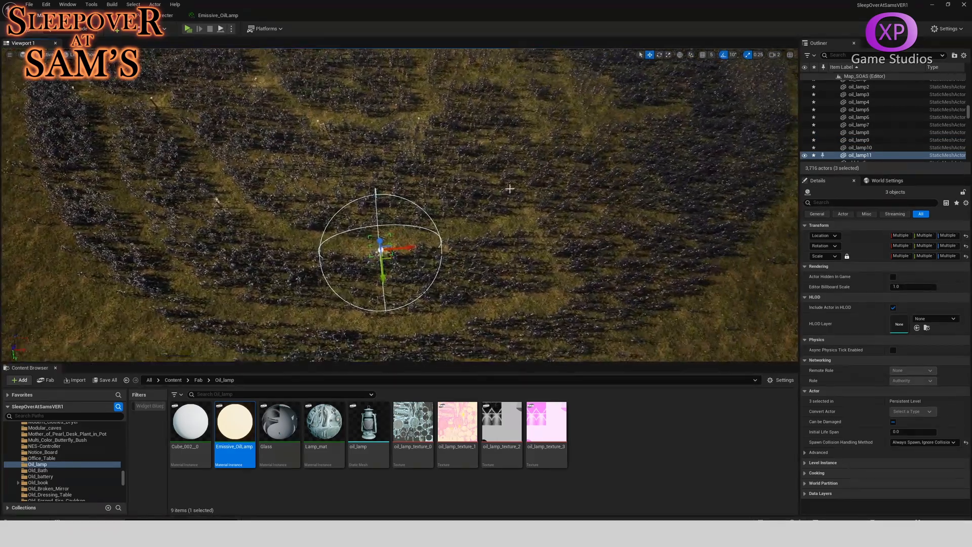
# Step: Spread four more copies of the lamp post group along the outer ring paths of the corn maze
pyautogui.keyDown('alt'); pyautogui.moveTo(389, 255); pyautogui.dragTo(481, 305); pyautogui.keyUp('alt')
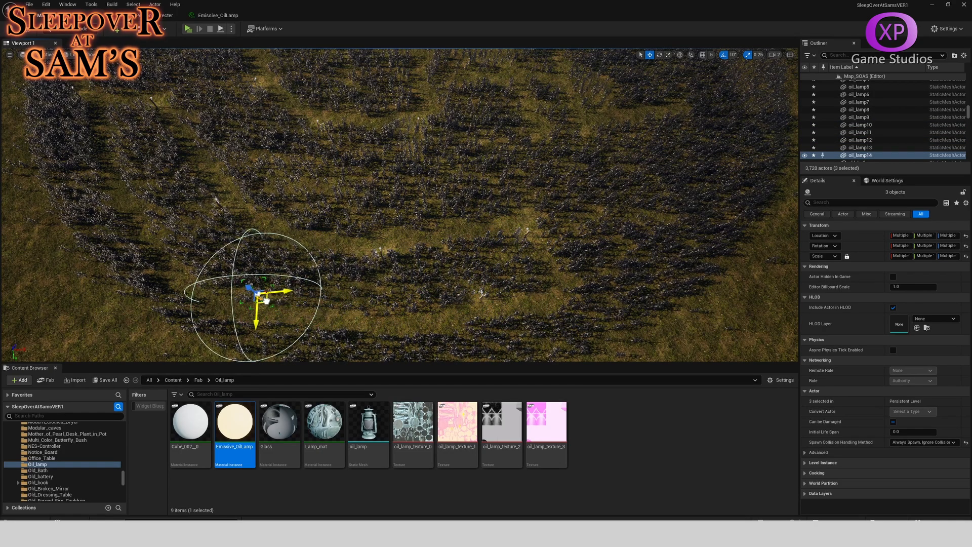
pyautogui.moveTo(264, 301); pyautogui.dragTo(468, 256, button='right')
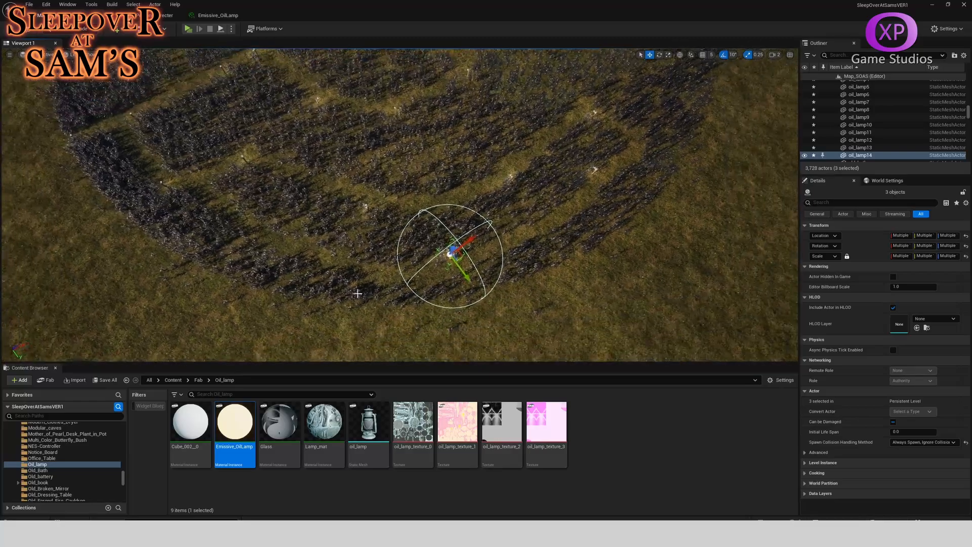
pyautogui.keyDown('alt'); pyautogui.moveTo(463, 255); pyautogui.dragTo(321, 256); pyautogui.keyUp('alt')
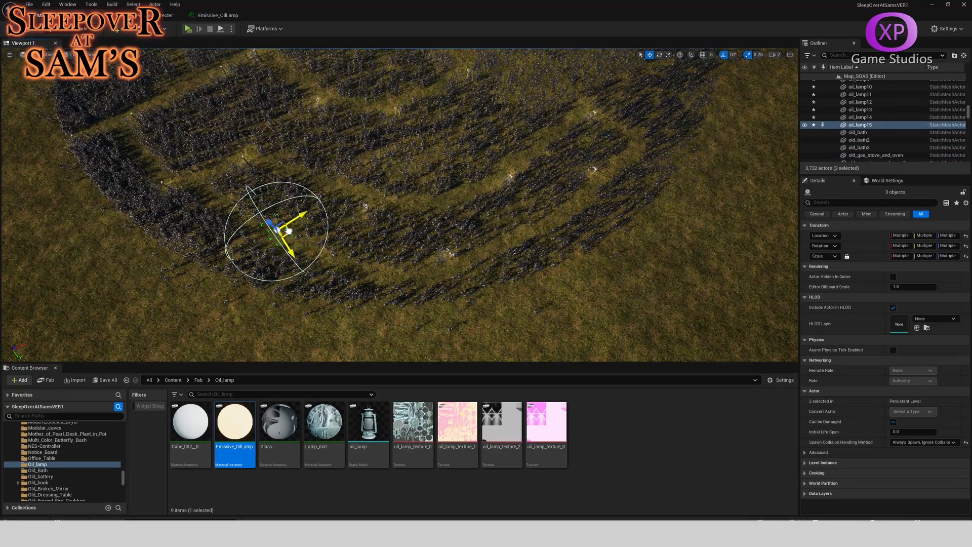
# Step: Duplicate the lamp post group to the maze's central clearing and adjust the copy's position near the corn edge
pyautogui.moveTo(285, 228); pyautogui.dragTo(542, 220, button='right')
pyautogui.moveTo(469, 246)
pyautogui.mouseDown(button='right')
pyautogui.moveTo(405, 238)
pyautogui.moveTo(375, 263)
pyautogui.moveTo(456, 228)
pyautogui.moveTo(481, 238)
pyautogui.moveTo(494, 227)
pyautogui.moveTo(489, 246)
pyautogui.mouseUp(button='right')
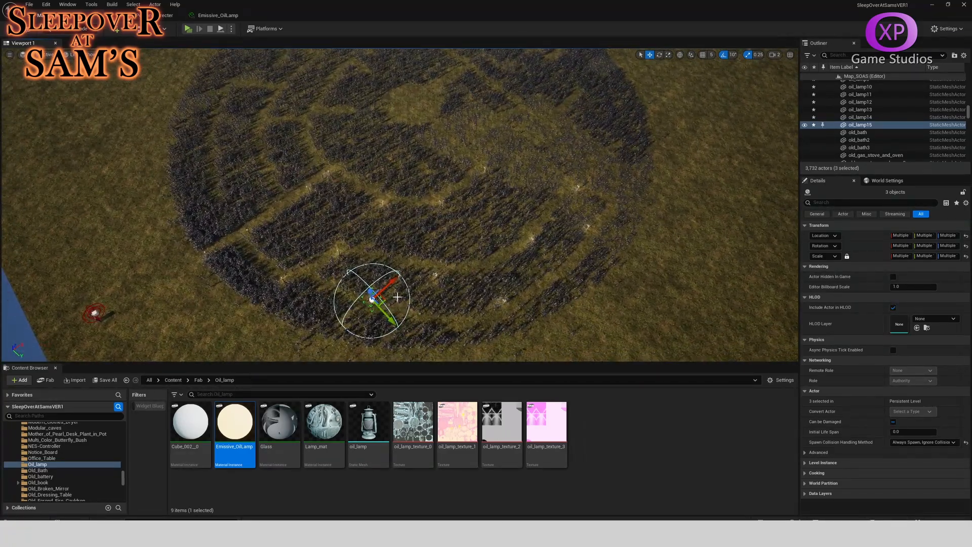
pyautogui.keyDown('alt'); pyautogui.moveTo(380, 299); pyautogui.dragTo(409, 235); pyautogui.keyUp('alt')
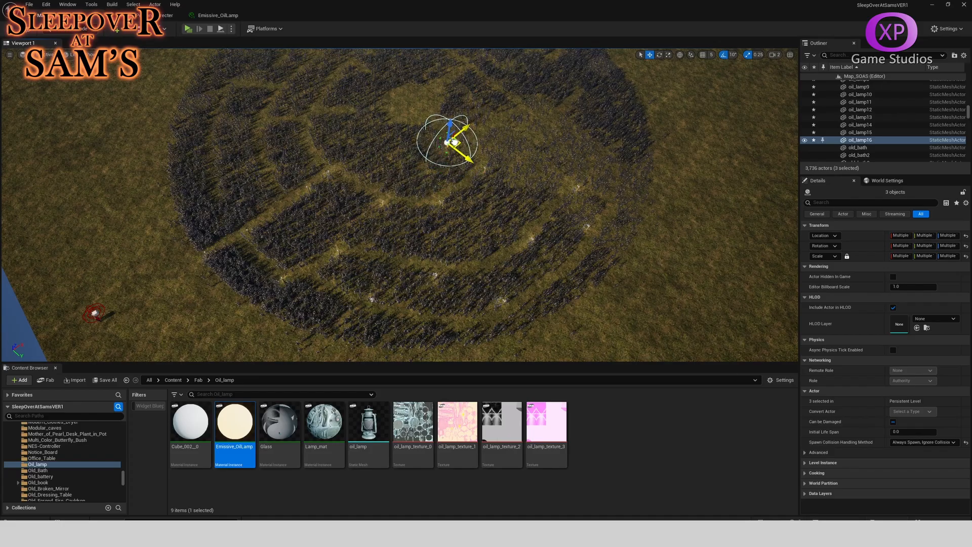
pyautogui.moveTo(455, 136); pyautogui.dragTo(506, 132, button='right')
pyautogui.press('s')
pyautogui.moveTo(451, 117); pyautogui.dragTo(507, 176, button='right')
pyautogui.press('w')
pyautogui.press('s')
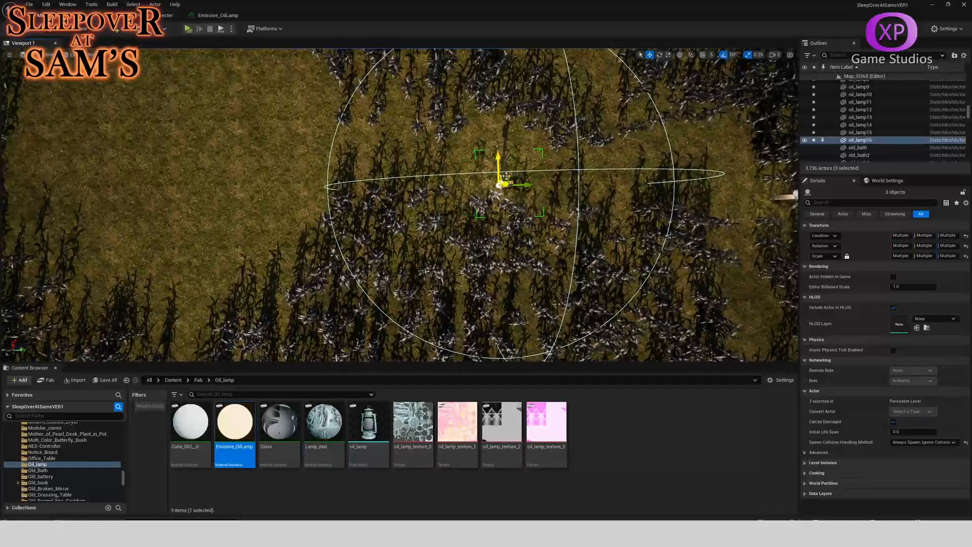
pyautogui.moveTo(509, 175); pyautogui.dragTo(369, 186)
# Step: Place four more copies of the lamp post group around the central clearing and its adjoining paths
pyautogui.moveTo(370, 187); pyautogui.dragTo(370, 157, button='right')
pyautogui.press('s')
pyautogui.keyDown('alt'); pyautogui.moveTo(382, 216); pyautogui.dragTo(315, 255); pyautogui.keyUp('alt')
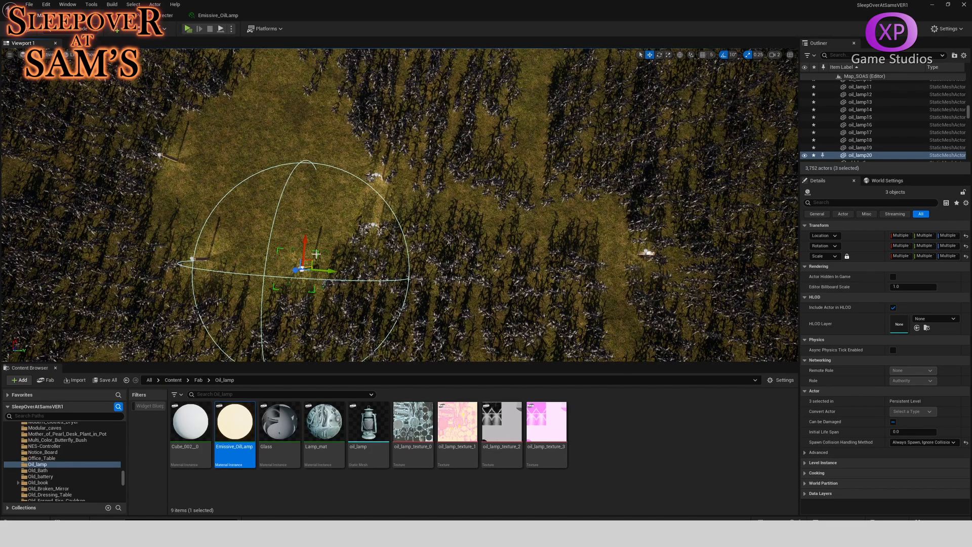
# Step: Ungroup the lamp post at the clearing's corn edge and set its point light's mobility to Stationary
pyautogui.moveTo(374, 232); pyautogui.dragTo(304, 262, button='right')
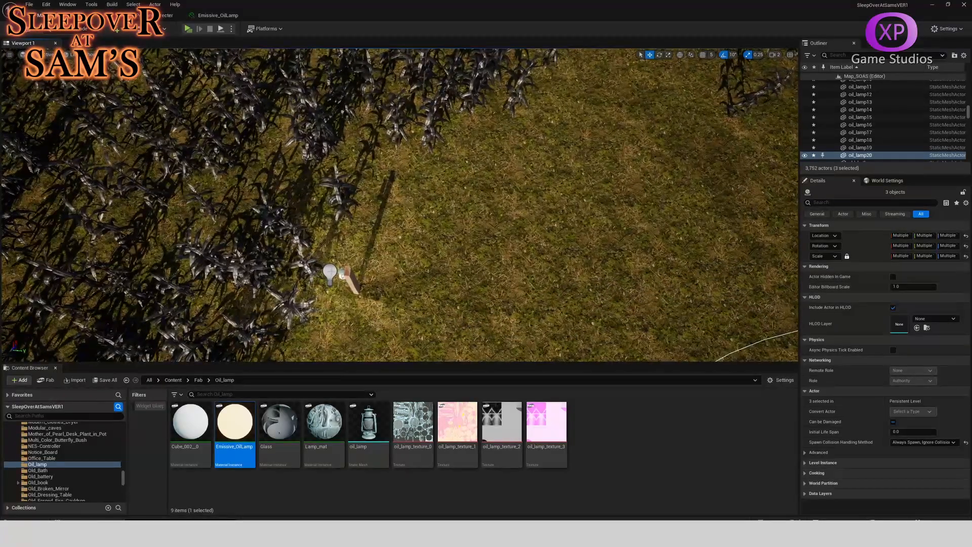
pyautogui.click(332, 273)
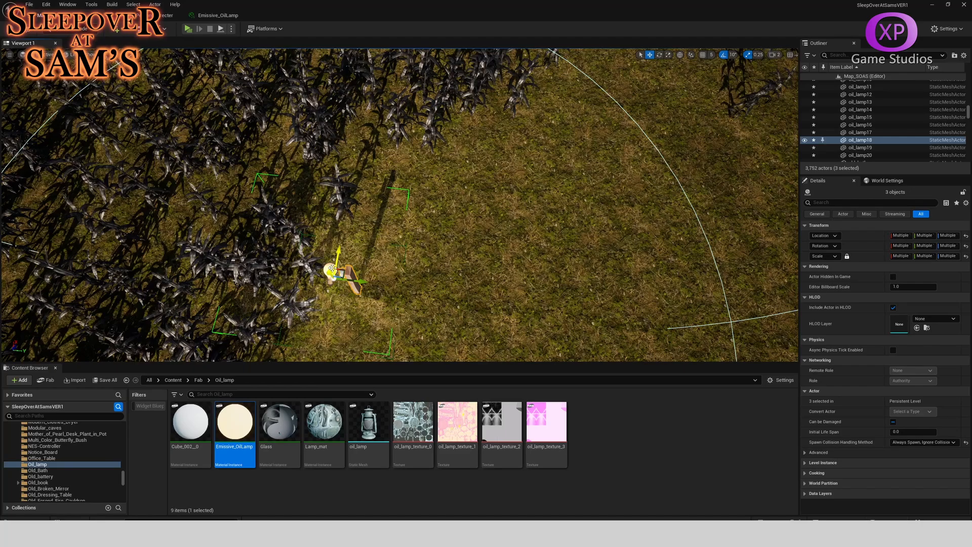
pyautogui.rightClick(332, 267)
pyautogui.moveTo(385, 447)
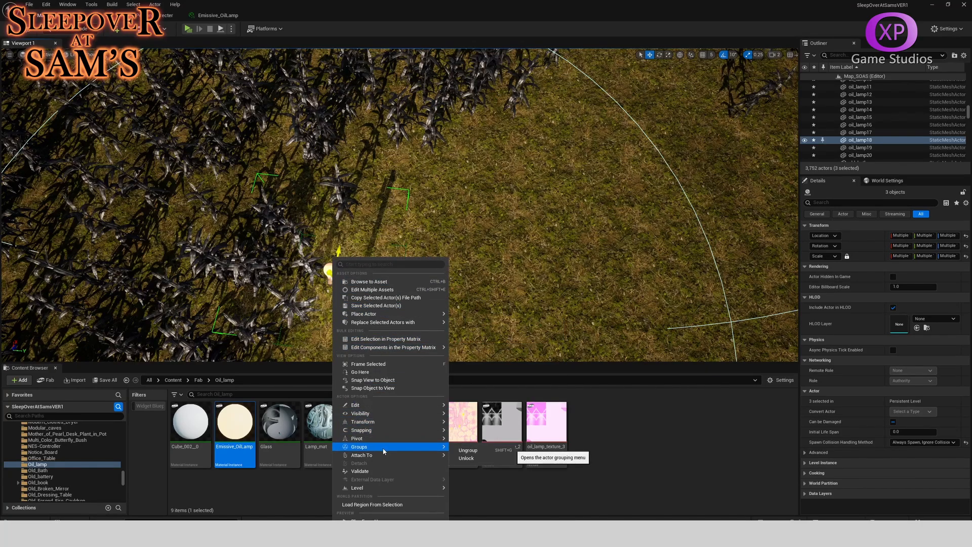
pyautogui.click(469, 450)
pyautogui.click(328, 268)
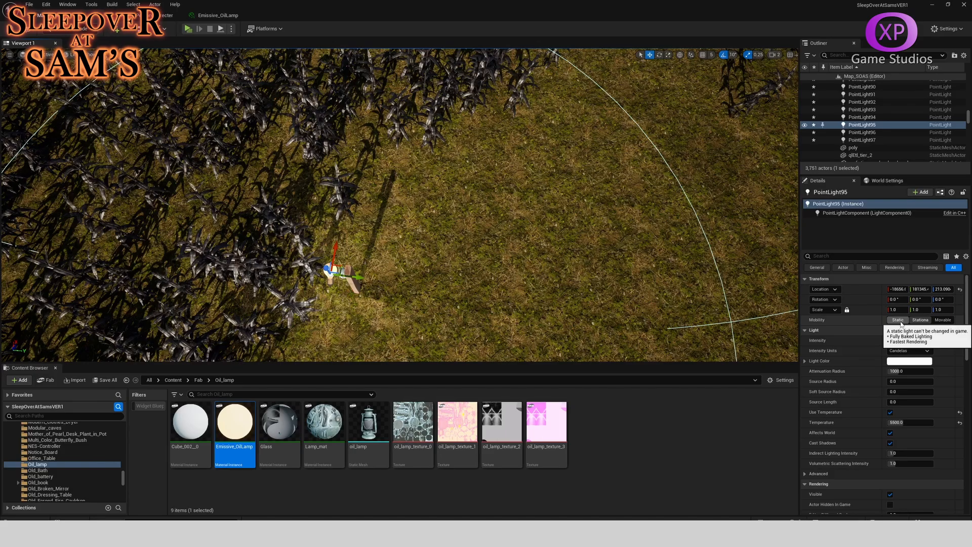
pyautogui.click(921, 319)
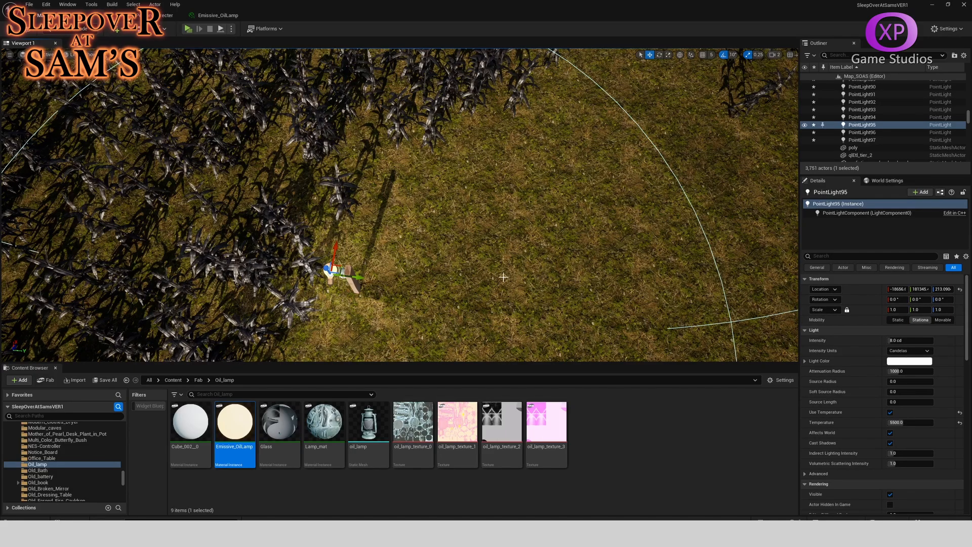
pyautogui.press('s')
pyautogui.moveTo(503, 277); pyautogui.dragTo(512, 235, button='right')
pyautogui.press('a')
pyautogui.moveTo(623, 188); pyautogui.dragTo(699, 238, button='right')
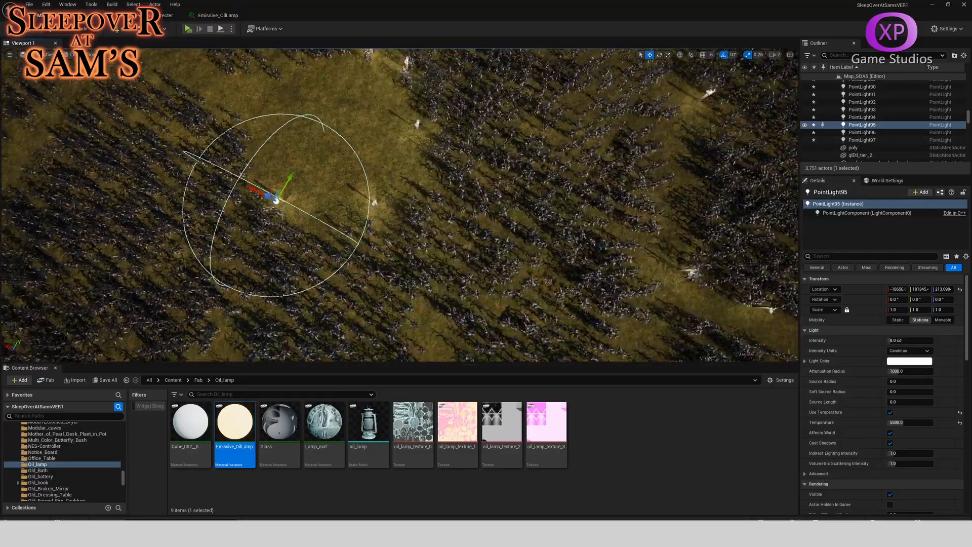
# Step: Ungroup the lamp post at the corn maze's outer path entrance and select its point light on its own
pyautogui.press('s')
pyautogui.press('d')
pyautogui.moveTo(441, 267); pyautogui.dragTo(303, 218, button='right')
pyautogui.press('w')
pyautogui.press('s')
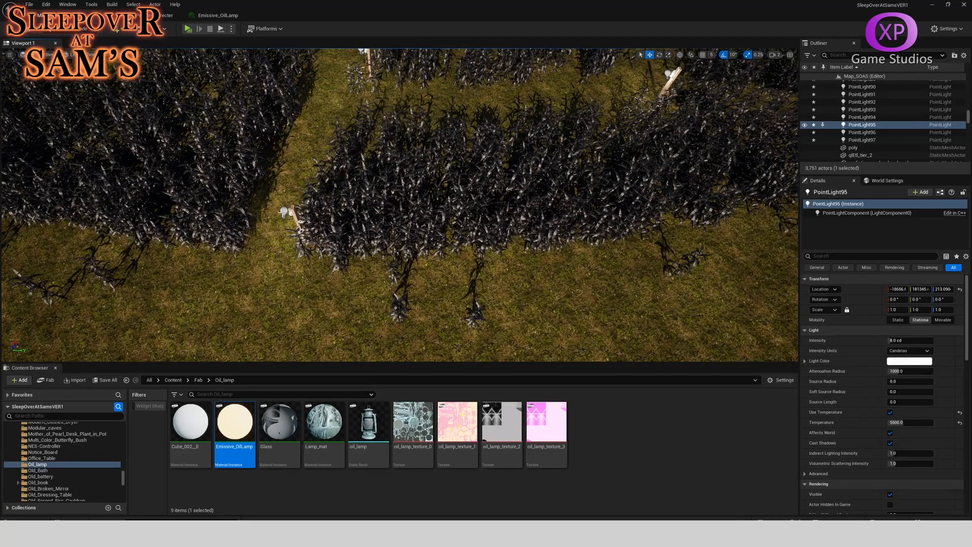
pyautogui.click(284, 211)
pyautogui.rightClick(285, 212)
pyautogui.moveTo(355, 408)
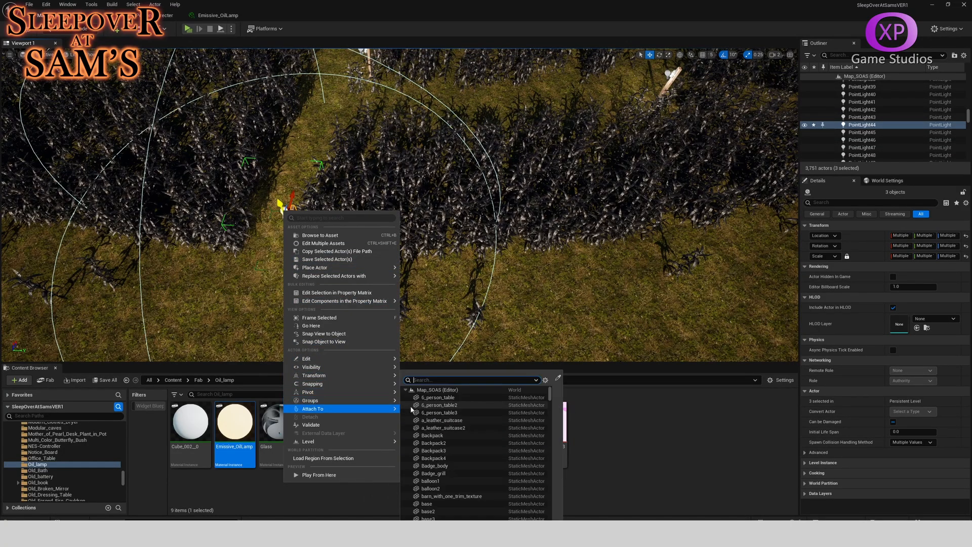
pyautogui.click(423, 405)
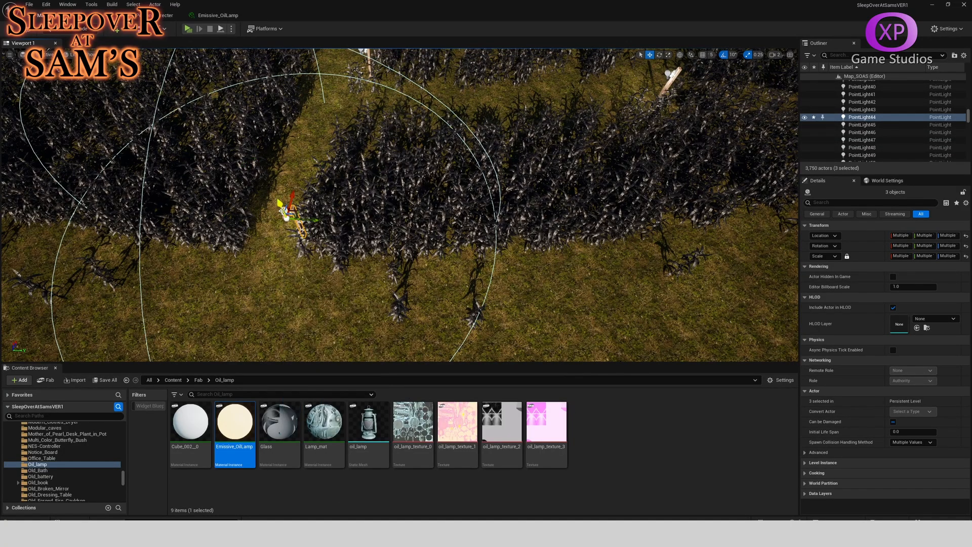
pyautogui.press('f')
pyautogui.click(385, 246)
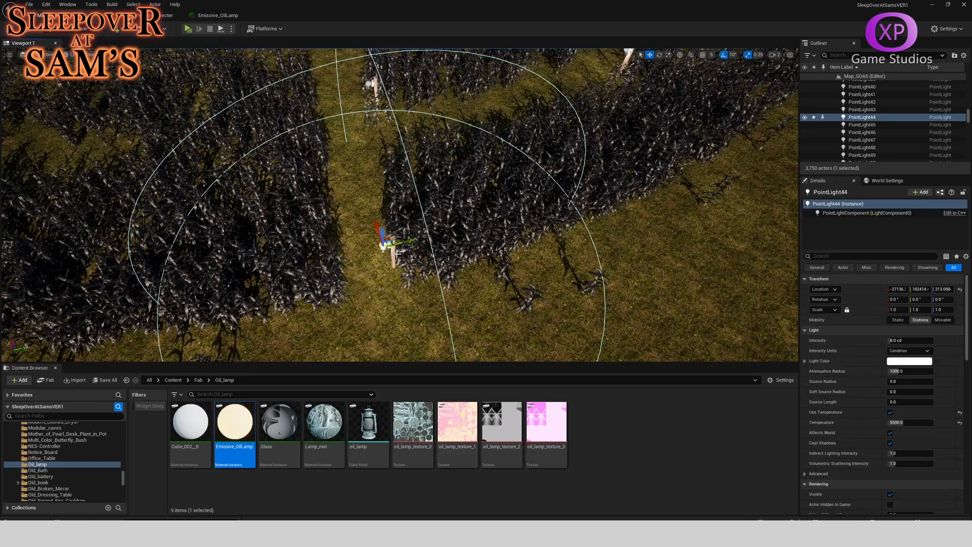
# Step: Examine PointLight44 and PointLight45 in the actor list to check which point lights belong to the maze's lamp posts
pyautogui.scroll(-8, 898, 141)
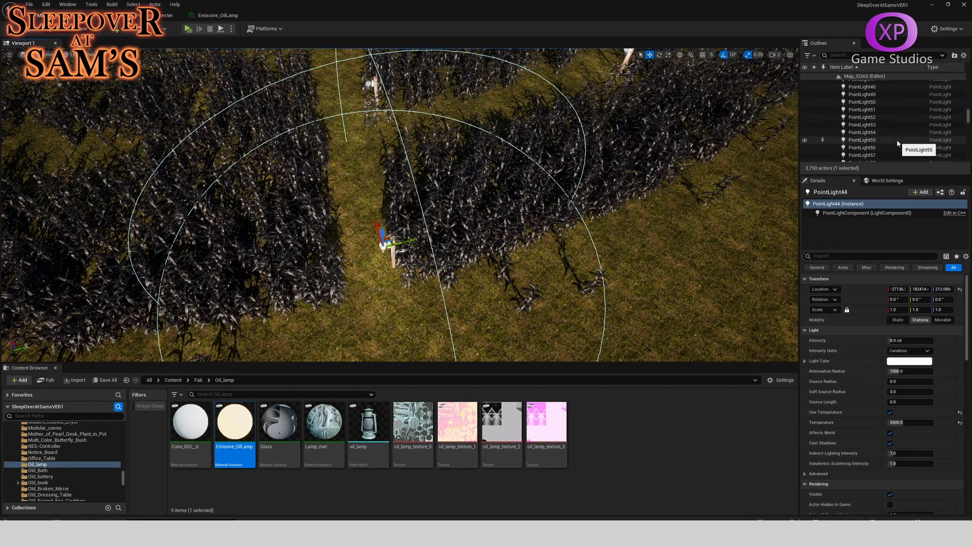
pyautogui.moveTo(780, 162); pyautogui.dragTo(780, 71, button='right')
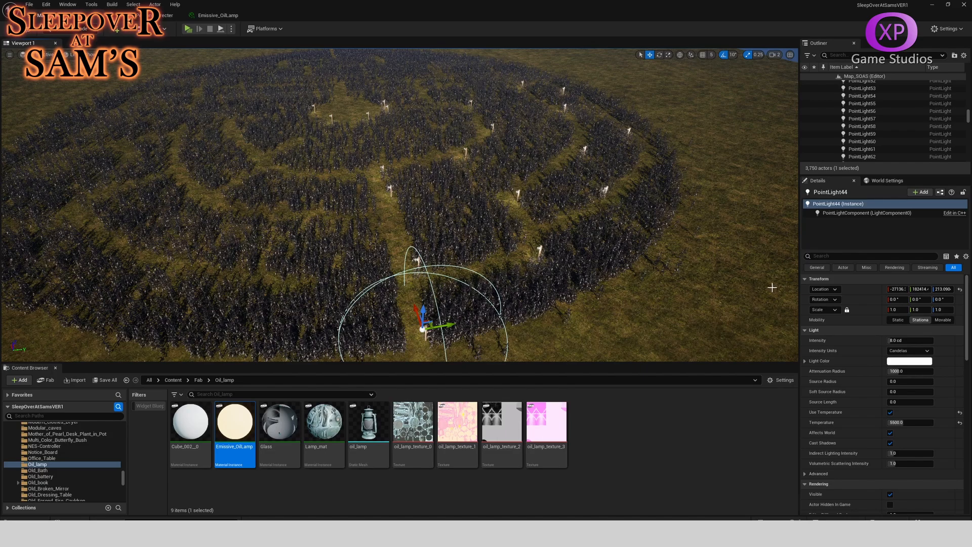
pyautogui.moveTo(596, 266); pyautogui.dragTo(595, 286, button='right')
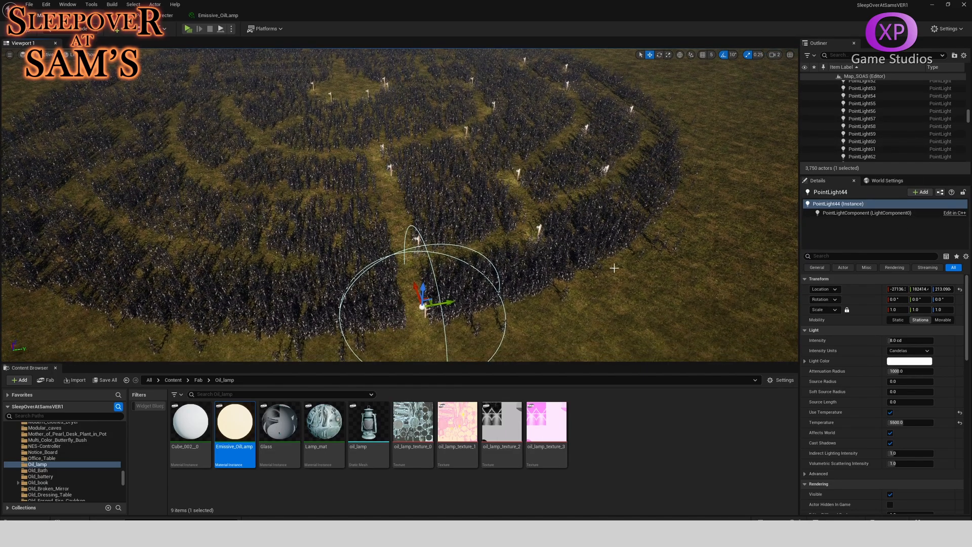
pyautogui.scroll(5, 905, 129)
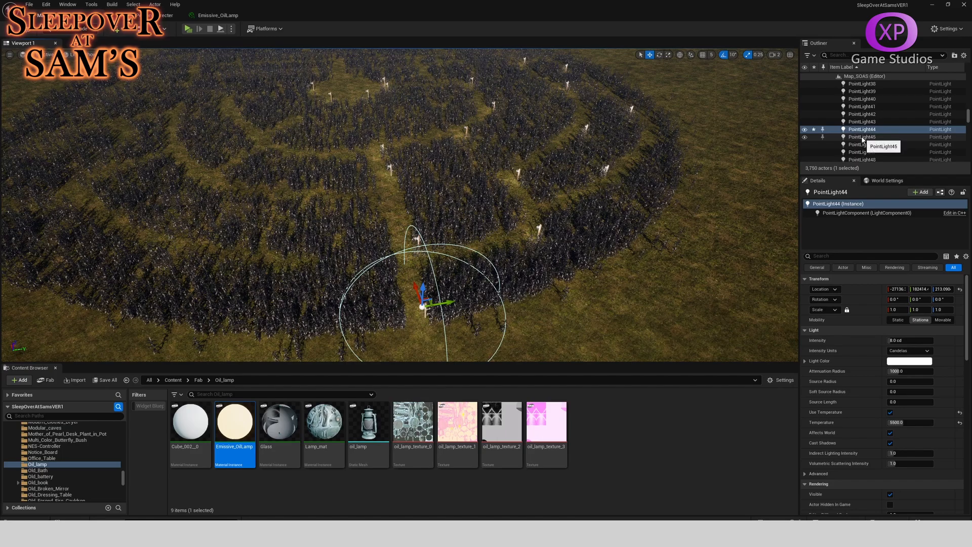
pyautogui.keyDown('ctrl'); pyautogui.click(862, 137); pyautogui.keyUp('ctrl')
pyautogui.moveTo(643, 204); pyautogui.dragTo(591, 162, button='right')
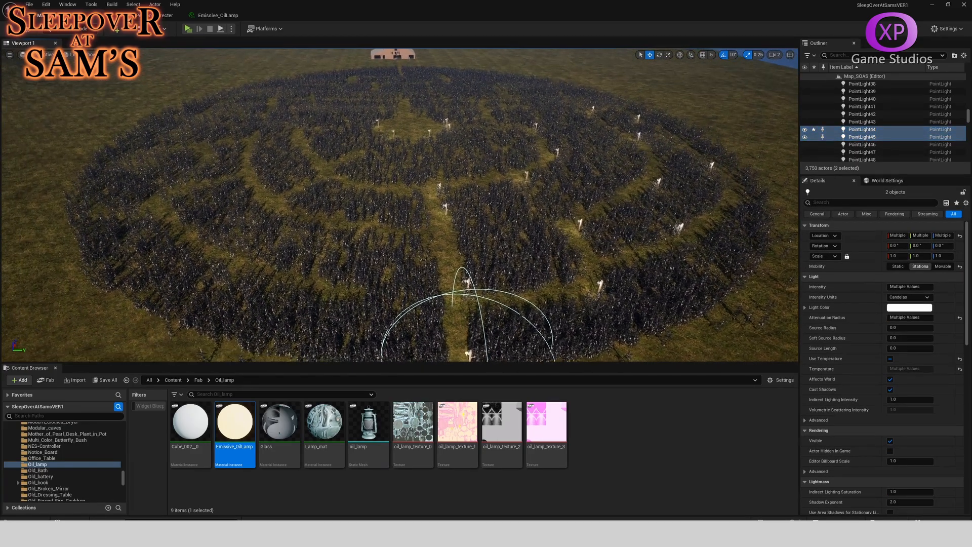
pyautogui.click(859, 130)
pyautogui.click(862, 137)
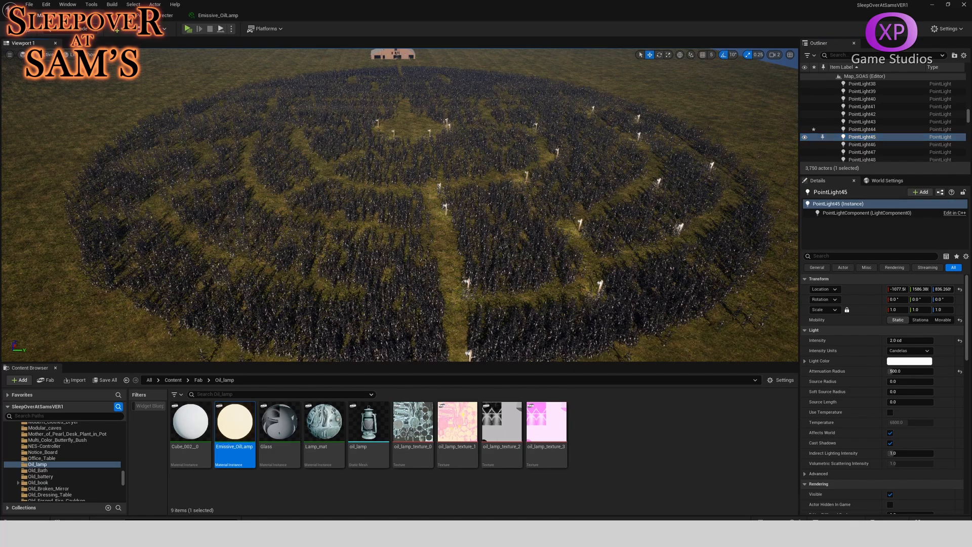
# Step: Survey the lamp posts across the corn maze and select the point light at its entrance
pyautogui.press('s')
pyautogui.moveTo(400, 205); pyautogui.dragTo(408, 239, button='right')
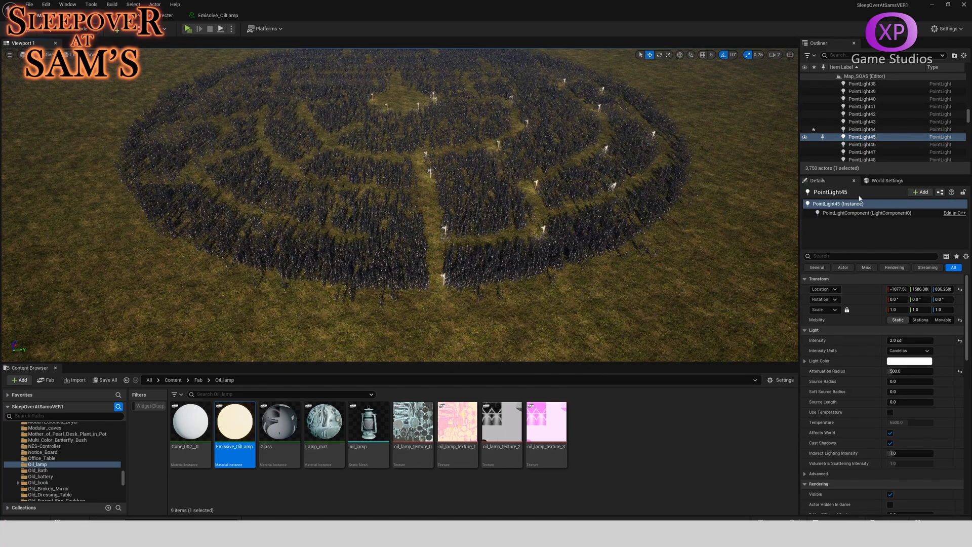
pyautogui.moveTo(614, 181); pyautogui.dragTo(679, 167, button='right')
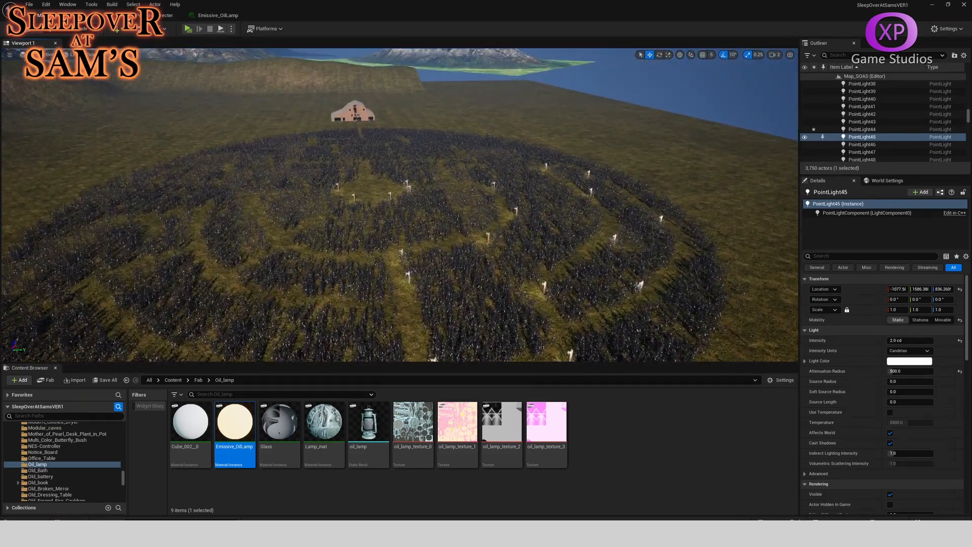
pyautogui.moveTo(613, 180); pyautogui.dragTo(607, 199, button='right')
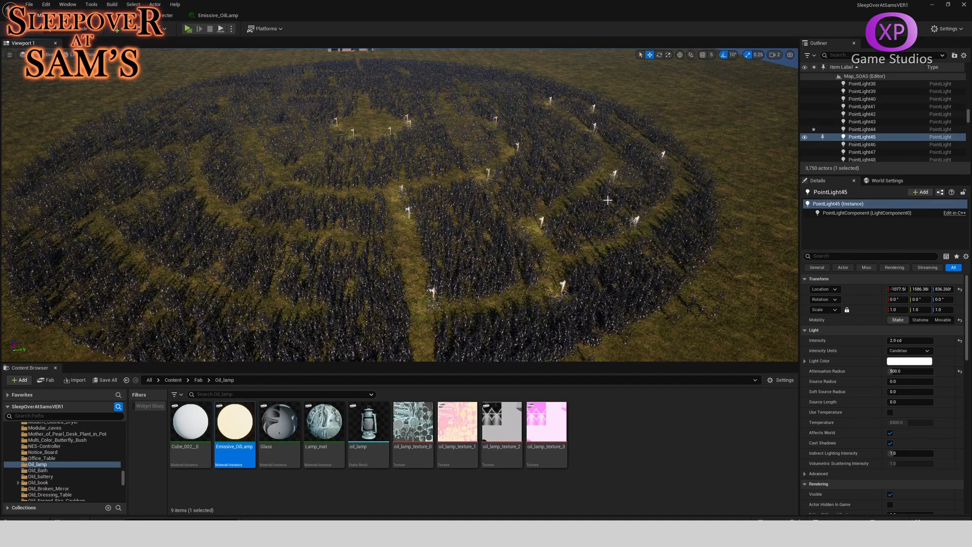
pyautogui.moveTo(538, 253); pyautogui.dragTo(528, 291, button='right')
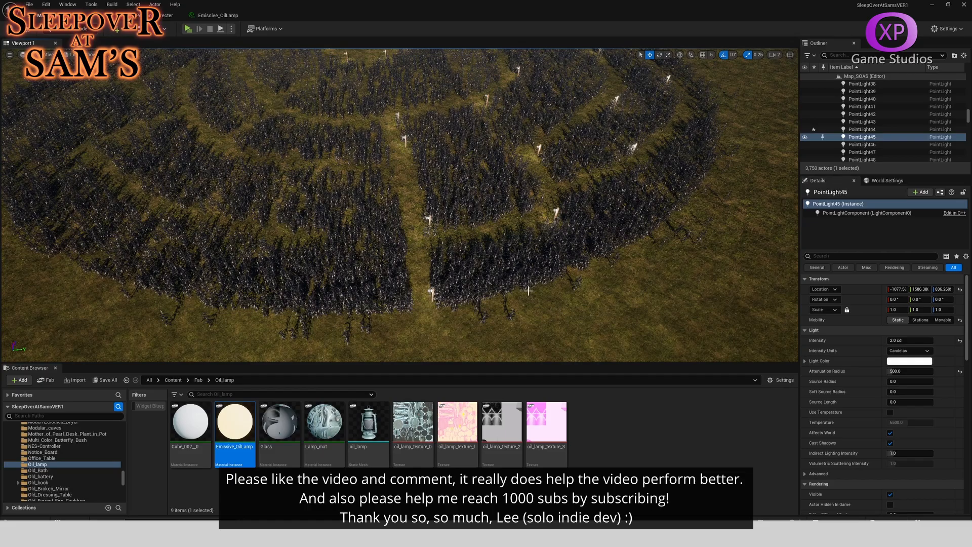
pyautogui.click(429, 291)
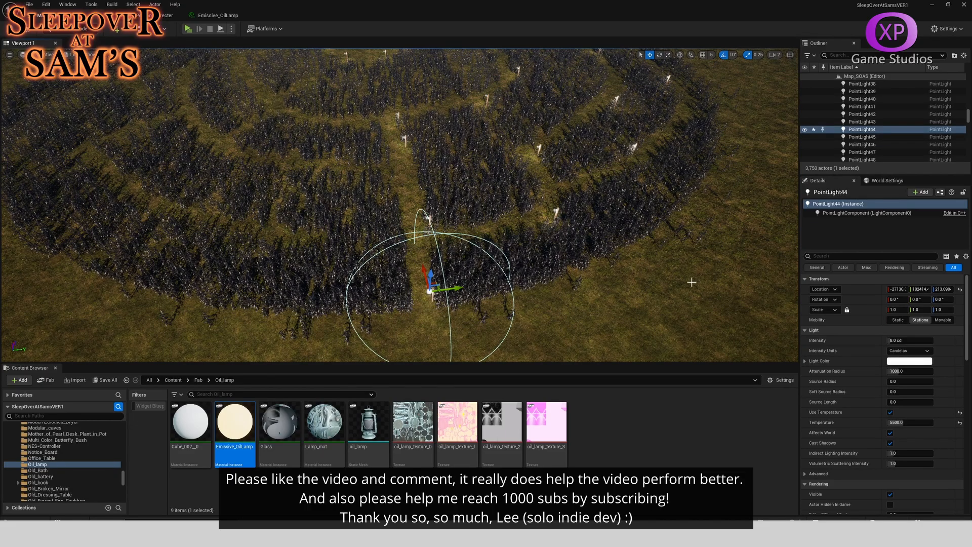
# Step: Play-test the level from the ground in front of the maze entrance, continue past the demo notice, and end the session
pyautogui.moveTo(673, 279); pyautogui.dragTo(591, 276, button='right')
pyautogui.press('w')
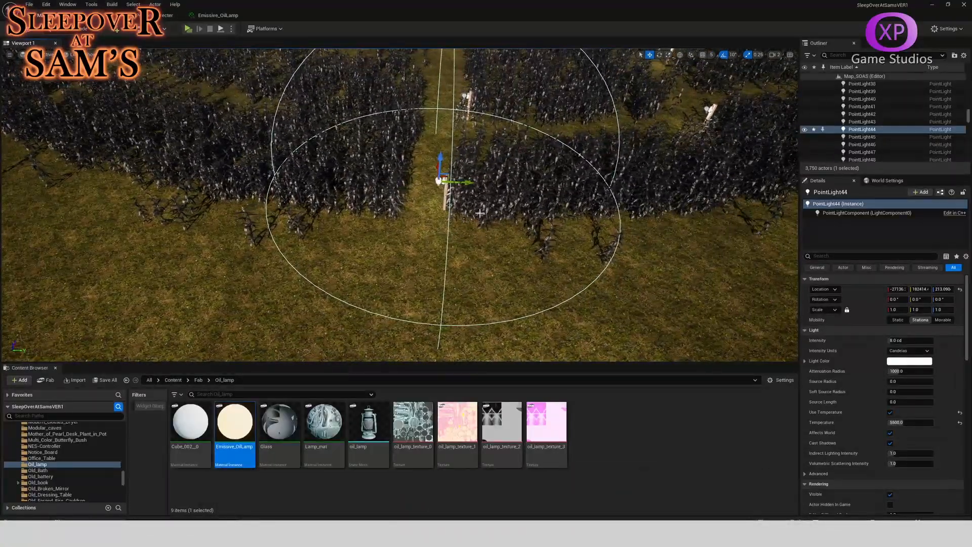
pyautogui.moveTo(462, 262); pyautogui.dragTo(442, 282, button='right')
pyautogui.rightClick(442, 282)
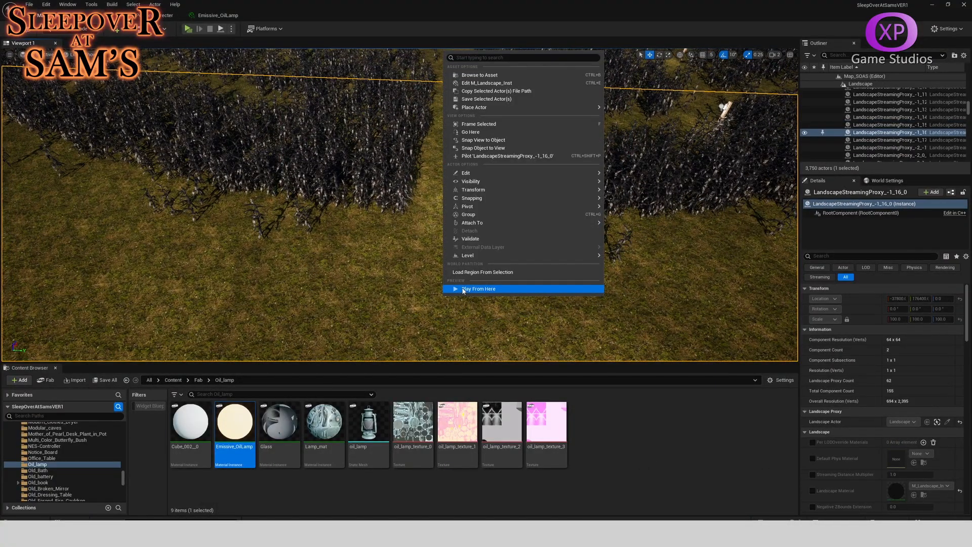
pyautogui.click(463, 289)
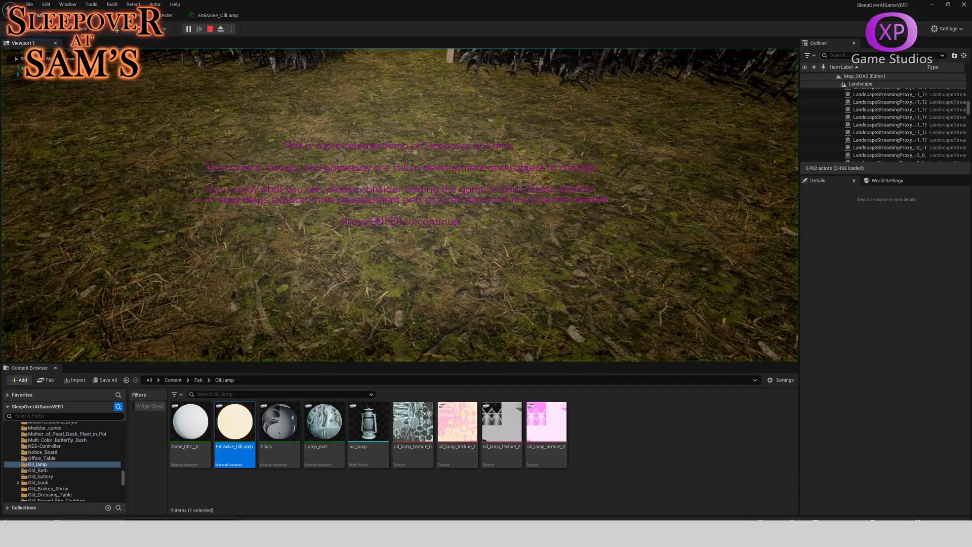
pyautogui.press('Return')
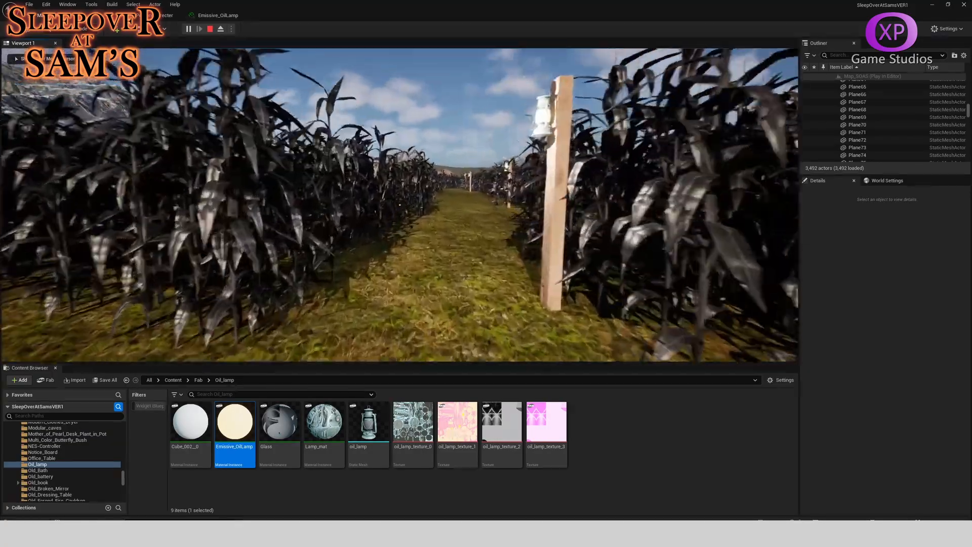
pyautogui.press('Escape')
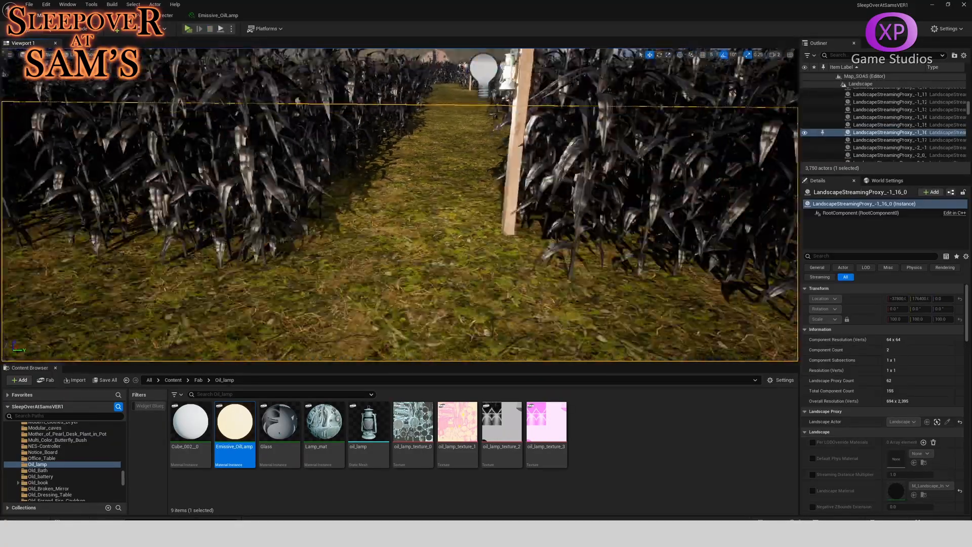
# Step: Duplicate the grouped lamp post in the maze's central clearing twice, placing the copies along the clearing's edge
pyautogui.moveTo(399, 204)
pyautogui.mouseDown(button='right')
pyautogui.moveTo(400, 152)
pyautogui.moveTo(400, 253)
pyautogui.moveTo(400, 212)
pyautogui.mouseUp(button='right')
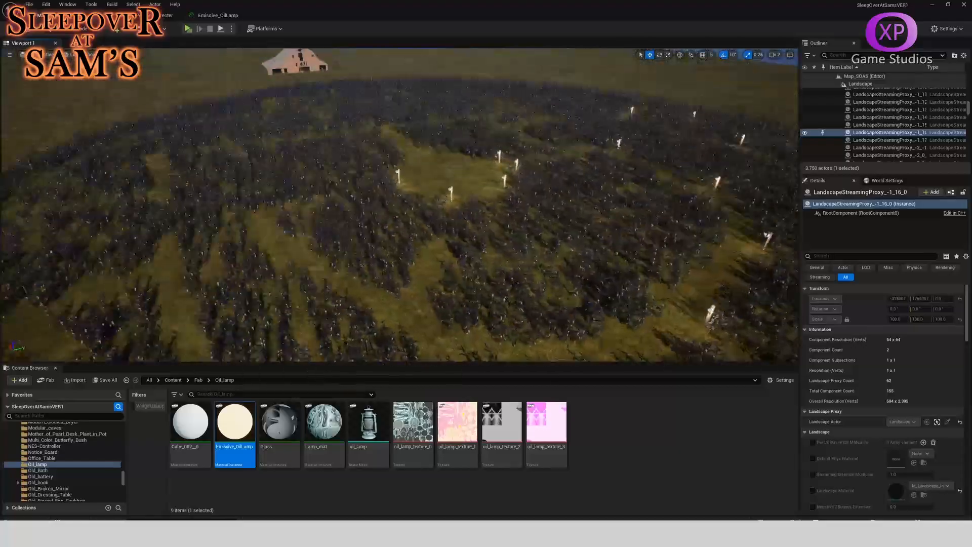
pyautogui.moveTo(462, 139)
pyautogui.mouseDown(button='right')
pyautogui.moveTo(462, 89)
pyautogui.moveTo(463, 190)
pyautogui.moveTo(462, 139)
pyautogui.moveTo(502, 180)
pyautogui.moveTo(481, 127)
pyautogui.moveTo(463, 157)
pyautogui.moveTo(449, 152)
pyautogui.mouseUp(button='right')
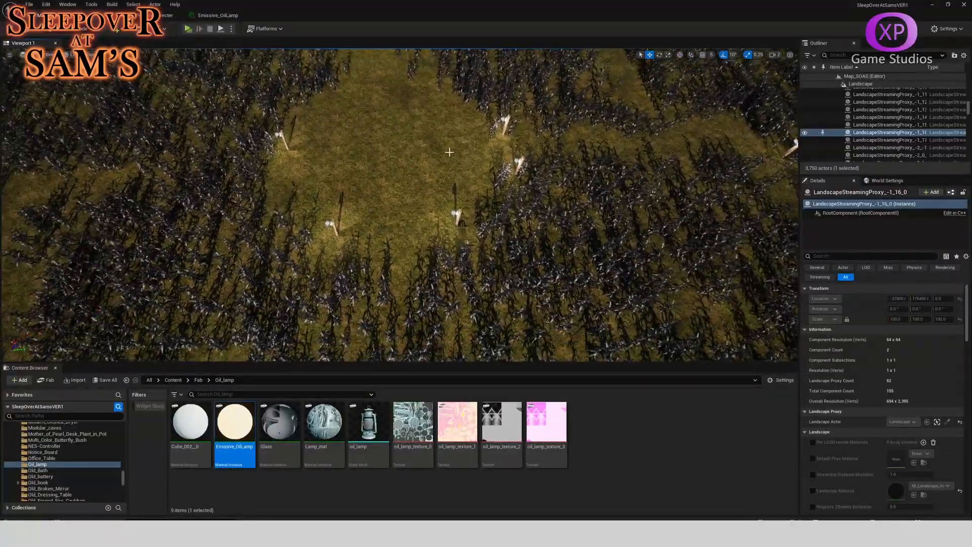
pyautogui.click(459, 214)
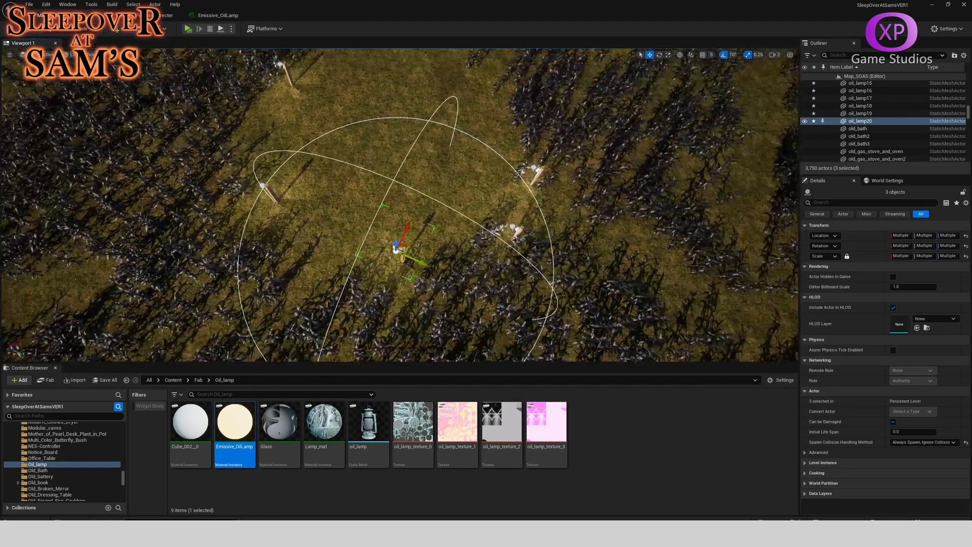
pyautogui.keyDown('alt'); pyautogui.moveTo(415, 241); pyautogui.dragTo(469, 204); pyautogui.keyUp('alt')
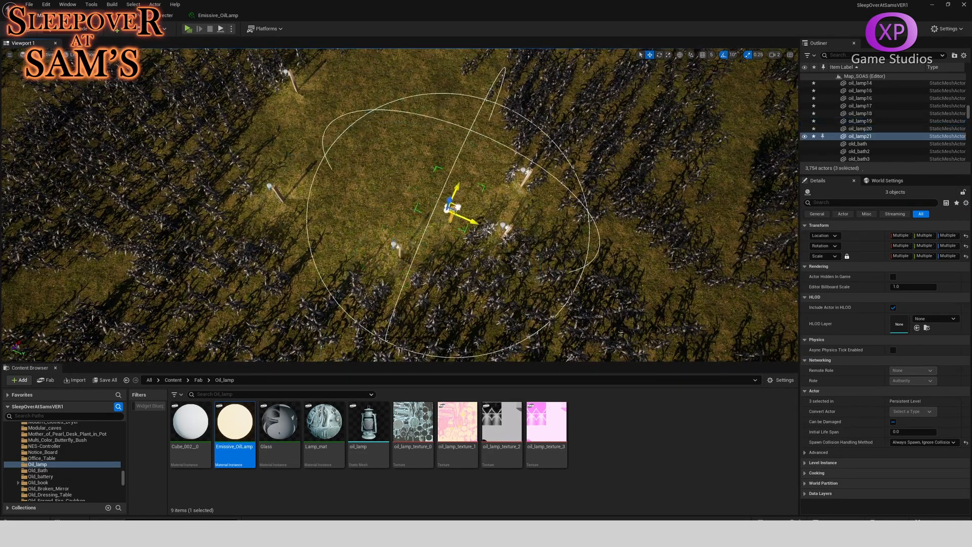
pyautogui.moveTo(467, 118); pyautogui.dragTo(445, 88, button='right')
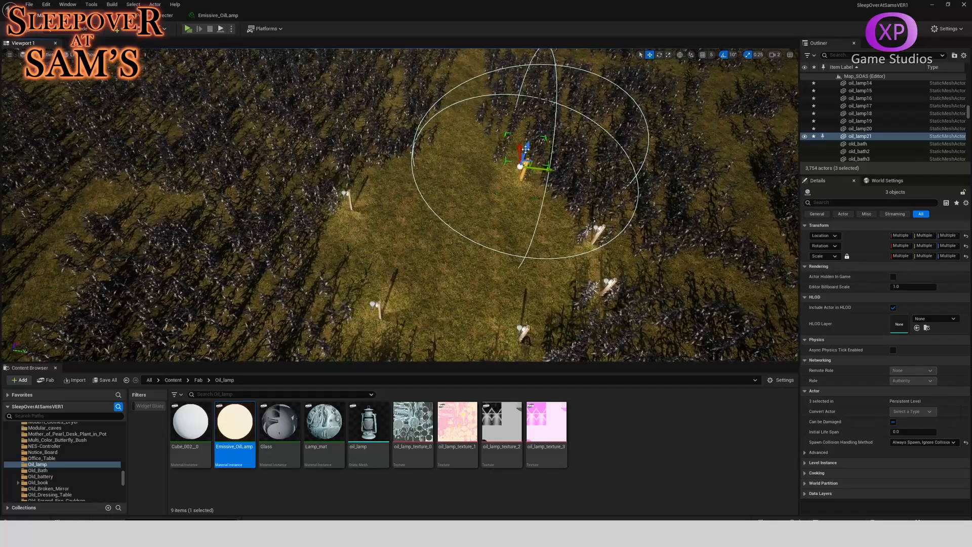
pyautogui.moveTo(532, 166); pyautogui.dragTo(570, 177, button='right')
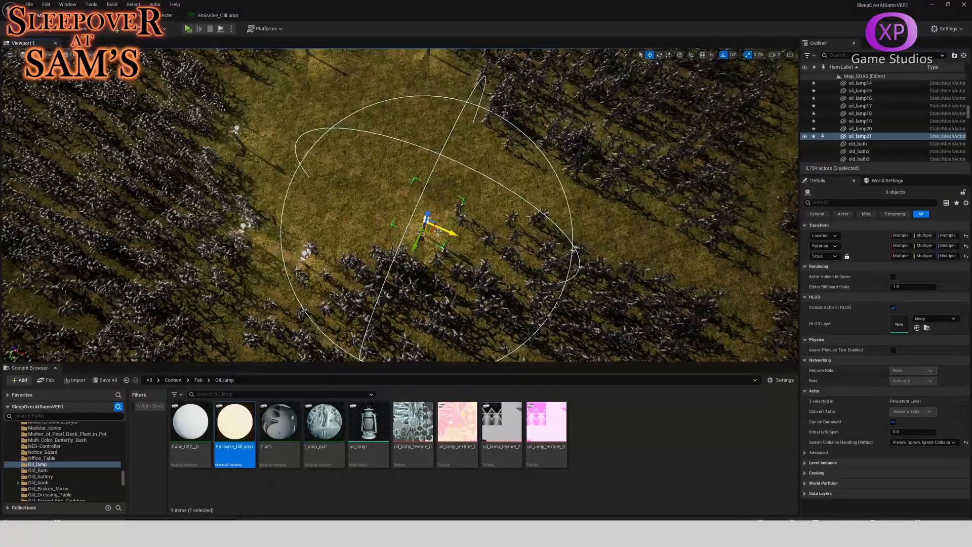
pyautogui.moveTo(438, 231); pyautogui.dragTo(518, 147)
pyautogui.moveTo(420, 175)
pyautogui.mouseDown(button='right')
pyautogui.moveTo(421, 147)
pyautogui.moveTo(421, 176)
pyautogui.mouseUp(button='right')
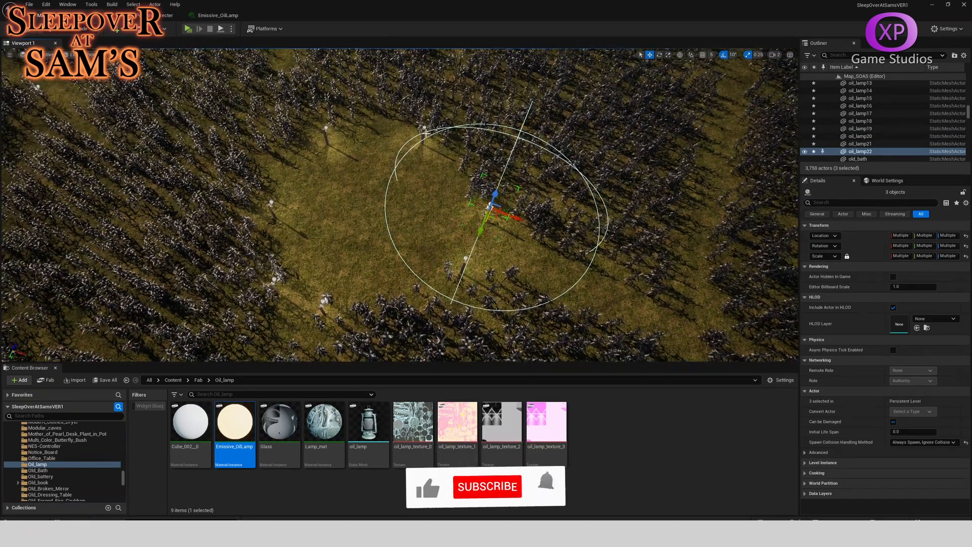
# Step: Move the lamp post at the side of the central clearing outward, closer to the corn
pyautogui.click(431, 147)
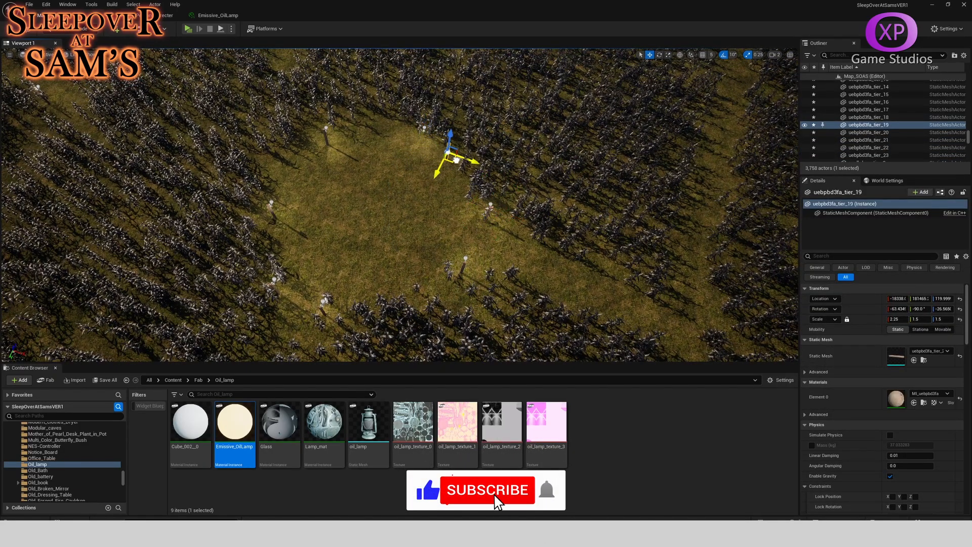
pyautogui.click(329, 133)
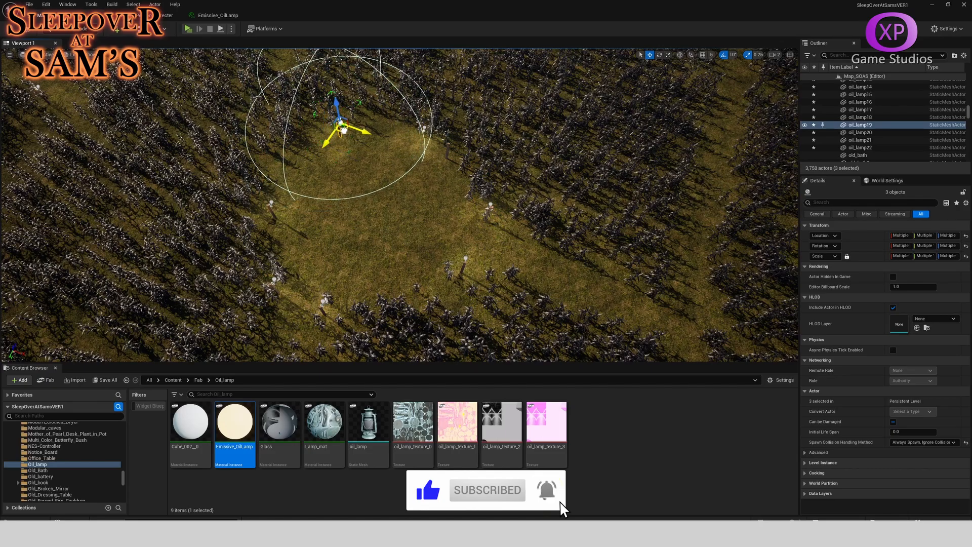
pyautogui.click(271, 204)
pyautogui.click(271, 205)
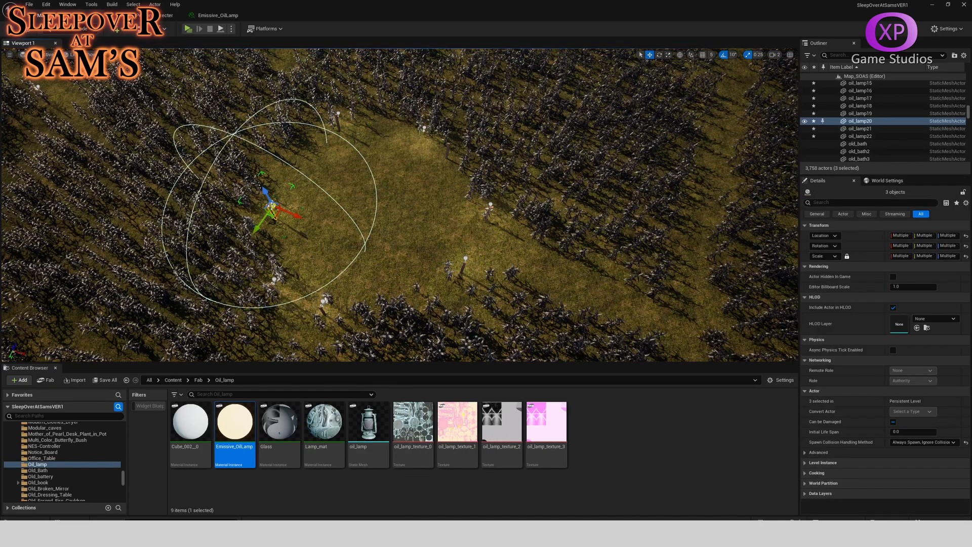
pyautogui.moveTo(274, 212); pyautogui.dragTo(261, 196)
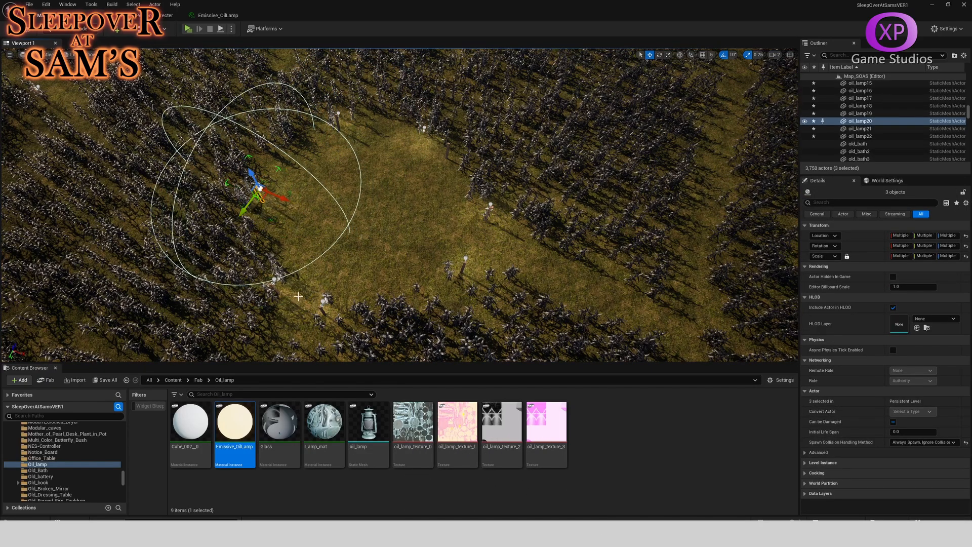
# Step: Delete the stray wooden post, oil lamp and point light at the edge of the central clearing
pyautogui.moveTo(298, 297); pyautogui.dragTo(369, 200, button='right')
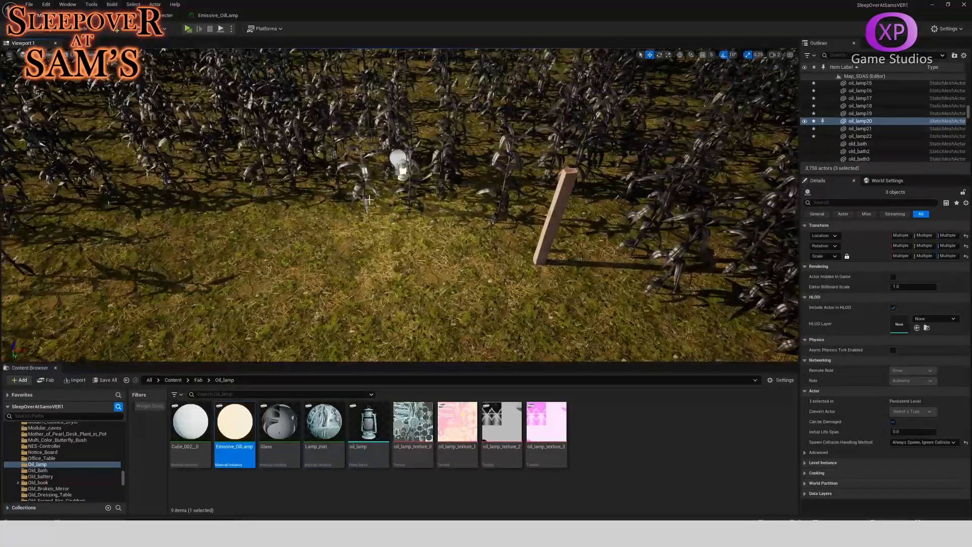
pyautogui.click(555, 215)
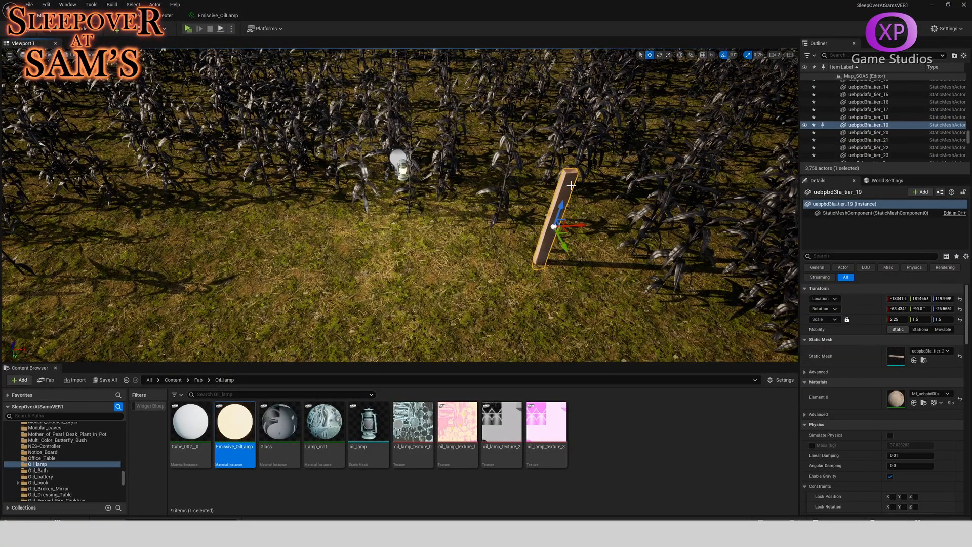
pyautogui.press('Delete')
pyautogui.click(403, 170)
pyautogui.press('Delete')
pyautogui.click(398, 159)
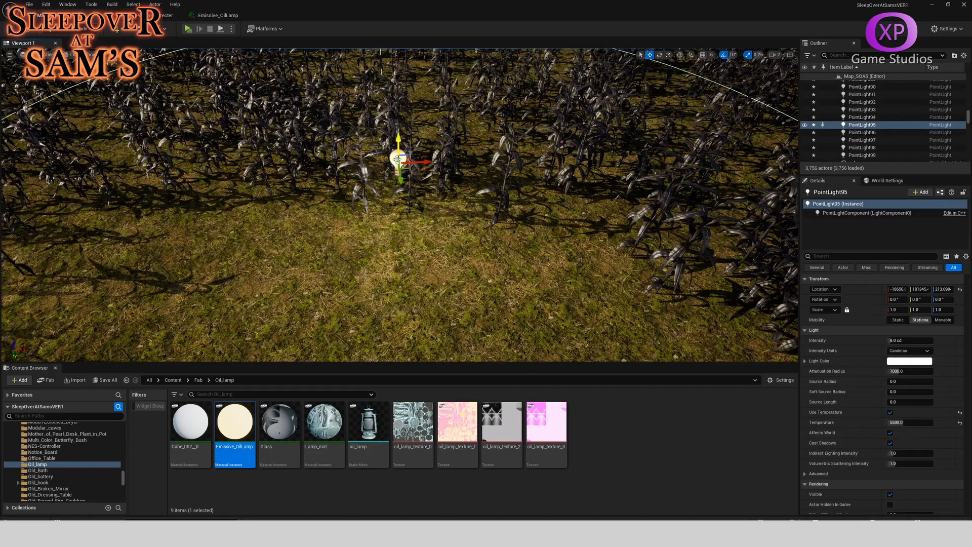
pyautogui.press('Delete')
# Step: Duplicate the remaining grouped lamp post at the far edge of the clearing into the gap left along the corn
pyautogui.moveTo(399, 167); pyautogui.dragTo(326, 209, button='right')
pyautogui.click(406, 188)
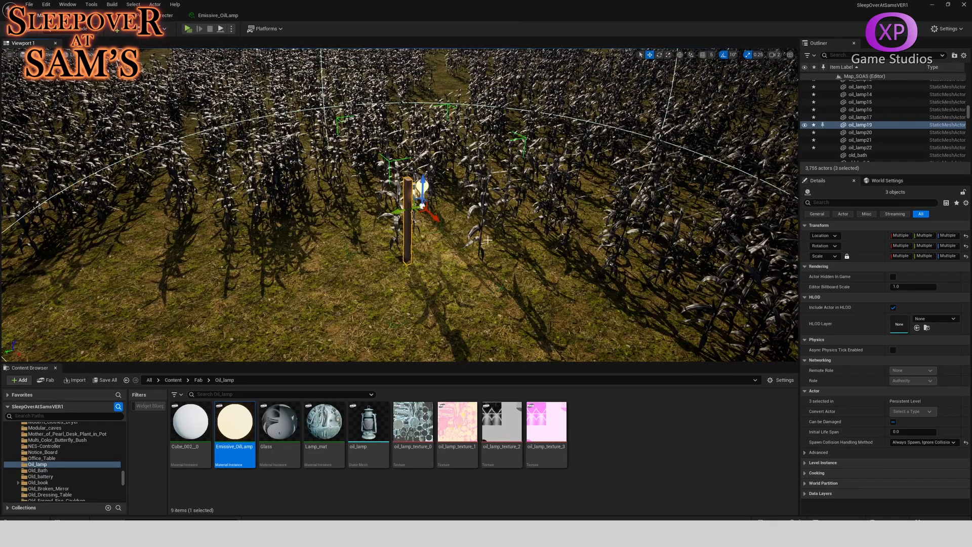
pyautogui.moveTo(407, 189); pyautogui.dragTo(455, 228, button='right')
pyautogui.moveTo(309, 190); pyautogui.dragTo(309, 190, button='right')
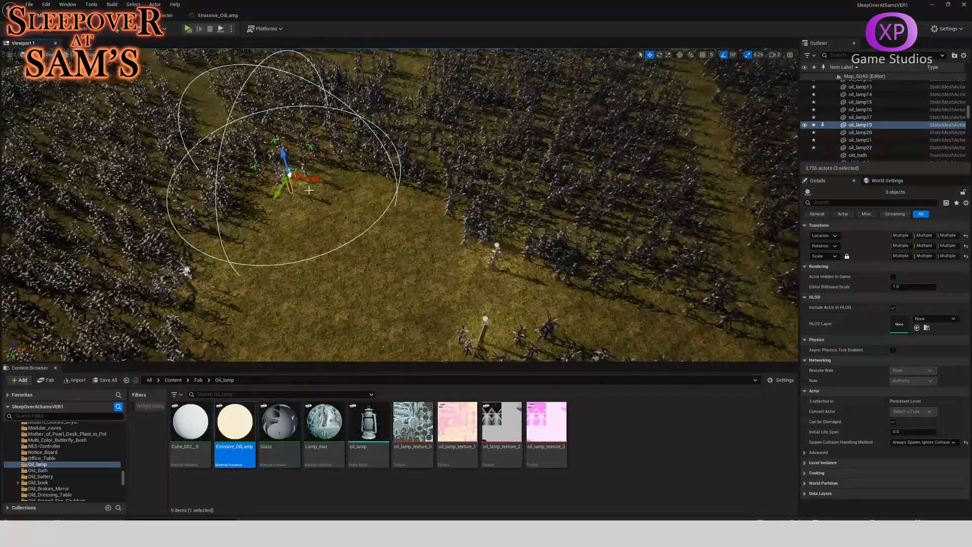
pyautogui.keyDown('alt'); pyautogui.moveTo(293, 181); pyautogui.dragTo(439, 196); pyautogui.keyUp('alt')
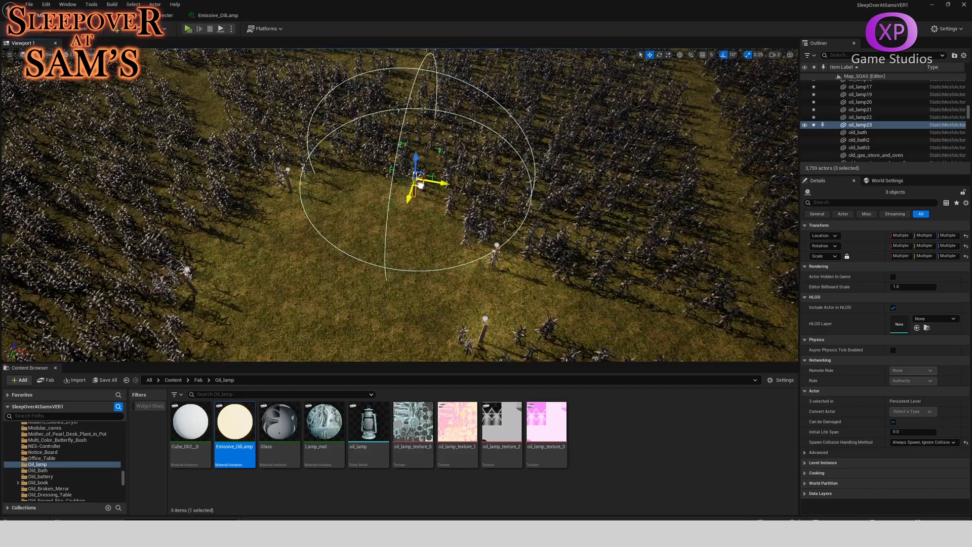
# Step: Place two lamp post copies outside the central clearing, one on the adjoining path and one farther along the maze
pyautogui.moveTo(362, 189)
pyautogui.mouseDown(button='right')
pyautogui.moveTo(451, 197)
pyautogui.moveTo(362, 189)
pyautogui.mouseUp(button='right')
pyautogui.keyDown('alt'); pyautogui.moveTo(336, 173); pyautogui.dragTo(569, 264); pyautogui.keyUp('alt')
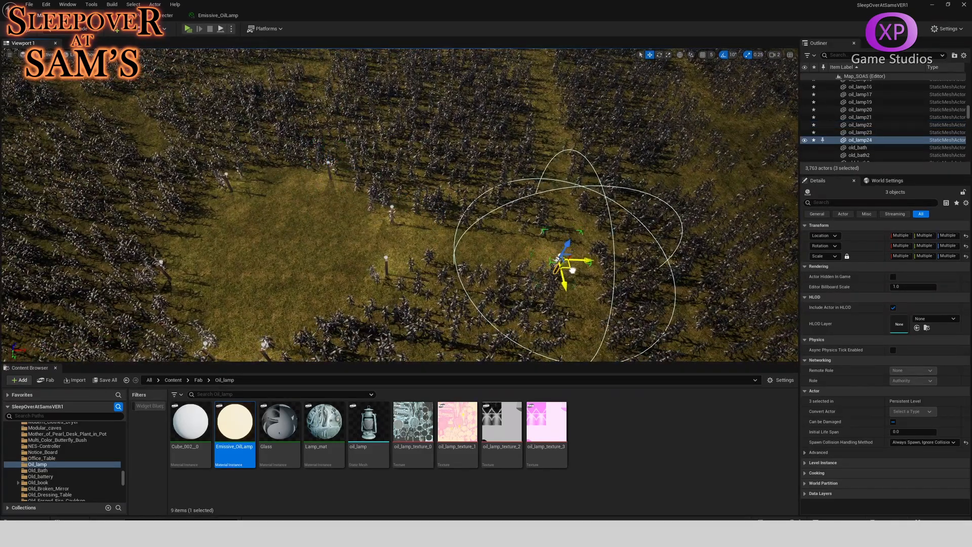
pyautogui.moveTo(513, 298)
pyautogui.mouseDown(button='right')
pyautogui.moveTo(512, 253)
pyautogui.moveTo(513, 298)
pyautogui.mouseUp(button='right')
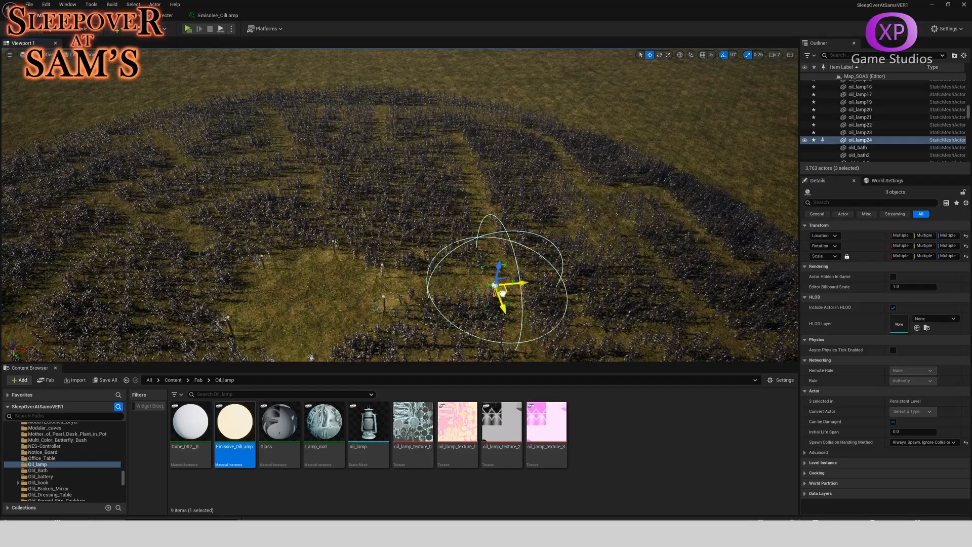
pyautogui.keyDown('alt'); pyautogui.moveTo(502, 293); pyautogui.dragTo(472, 170); pyautogui.keyUp('alt')
# Step: Duplicate the selected lamp post twice more to light the next stretches of the maze paths beyond the clearing
pyautogui.moveTo(314, 135)
pyautogui.mouseDown(button='right')
pyautogui.moveTo(385, 172)
pyautogui.moveTo(395, 142)
pyautogui.moveTo(314, 135)
pyautogui.mouseUp(button='right')
pyautogui.keyDown('alt'); pyautogui.moveTo(285, 118); pyautogui.dragTo(306, 138); pyautogui.keyUp('alt')
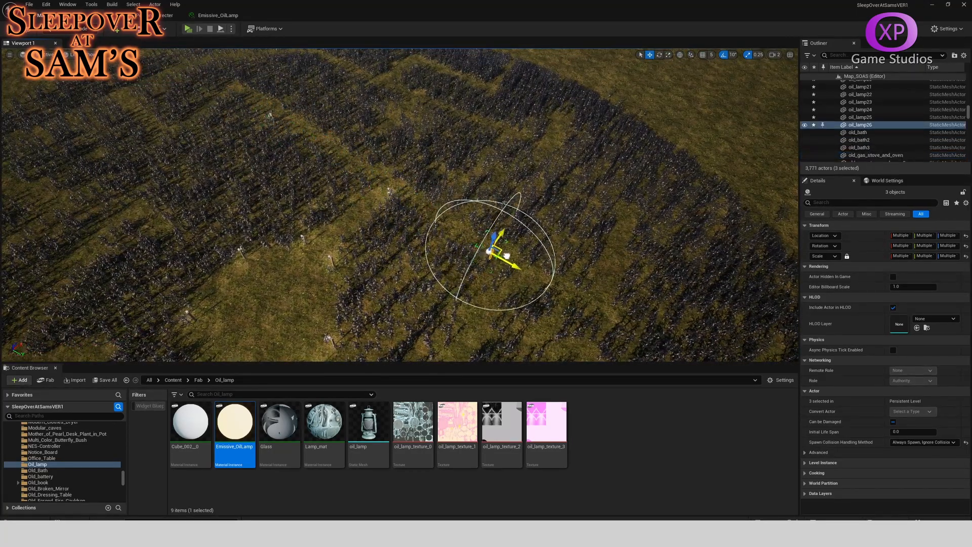
pyautogui.moveTo(518, 269); pyautogui.dragTo(388, 229, button='right')
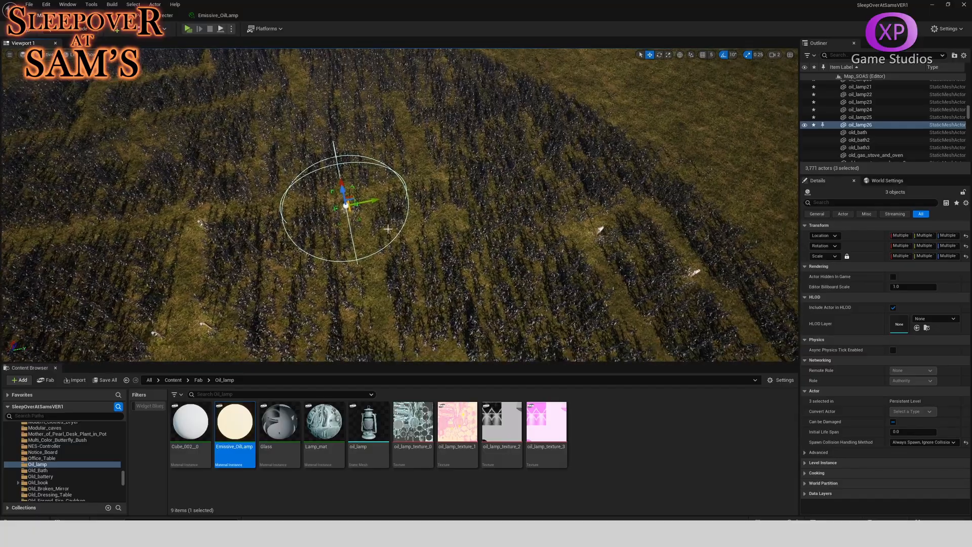
pyautogui.keyDown('alt'); pyautogui.moveTo(353, 196); pyautogui.dragTo(435, 166); pyautogui.keyUp('alt')
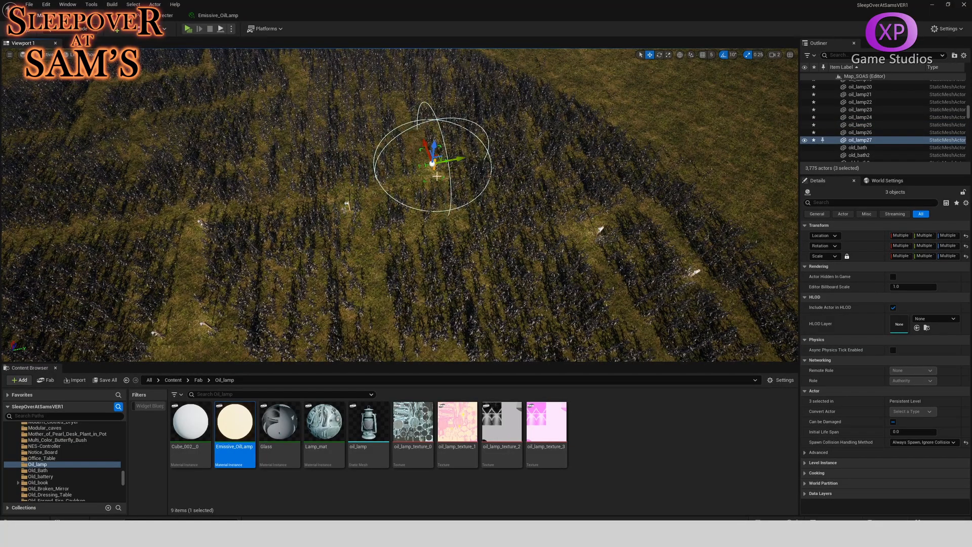
# Step: Add three more lamp post copies along the unlit paths toward the maze's outer edge
pyautogui.moveTo(437, 176); pyautogui.dragTo(537, 228, button='right')
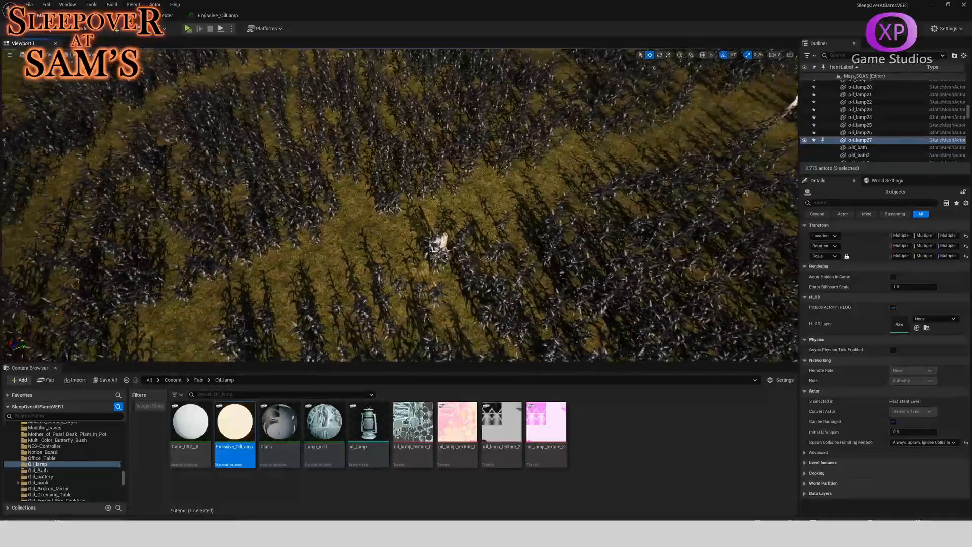
pyautogui.click(437, 242)
pyautogui.moveTo(437, 242); pyautogui.dragTo(436, 195, button='right')
pyautogui.keyDown('alt'); pyautogui.moveTo(389, 194); pyautogui.dragTo(190, 238); pyautogui.keyUp('alt')
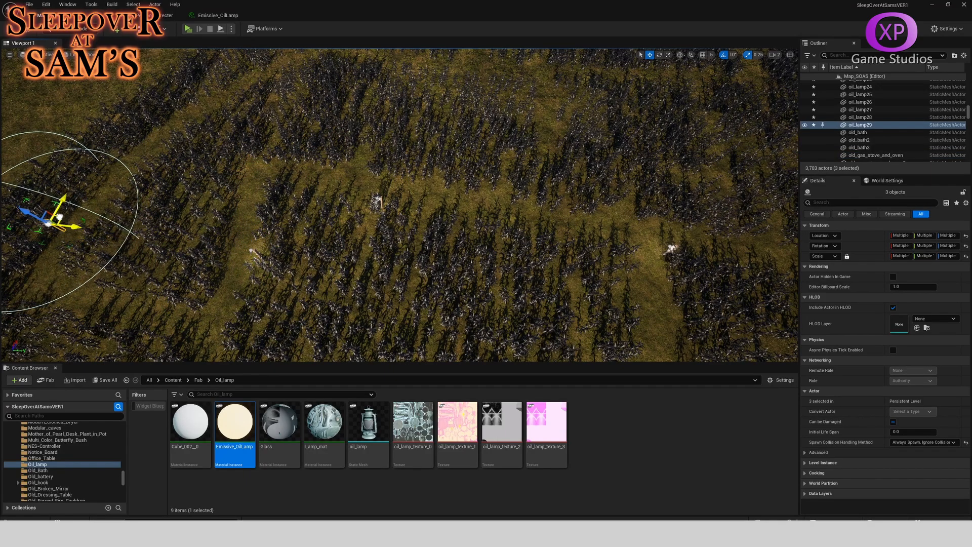
pyautogui.moveTo(54, 274); pyautogui.dragTo(212, 280, button='right')
pyautogui.keyDown('alt'); pyautogui.moveTo(223, 288); pyautogui.dragTo(274, 157); pyautogui.keyUp('alt')
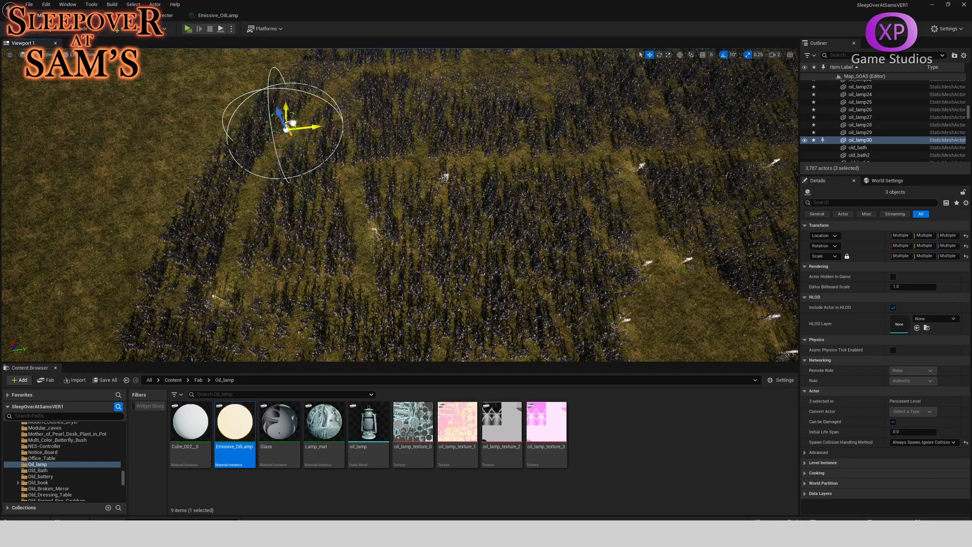
# Step: Nudge the selected lamp post on the outer path and place two copies farther along the maze's edge
pyautogui.moveTo(293, 123); pyautogui.dragTo(285, 121)
pyautogui.moveTo(264, 148); pyautogui.dragTo(289, 127, button='right')
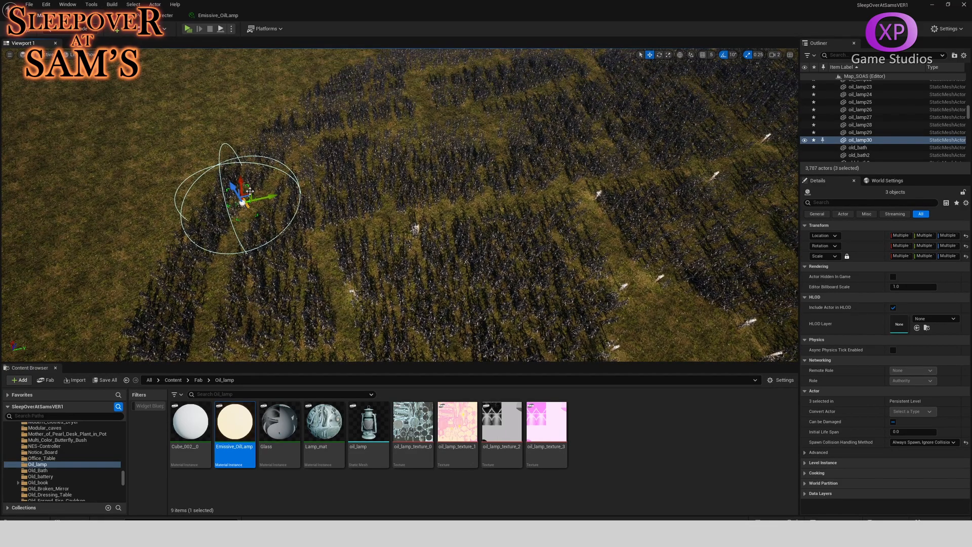
pyautogui.keyDown('alt'); pyautogui.moveTo(249, 191); pyautogui.dragTo(411, 54); pyautogui.keyUp('alt')
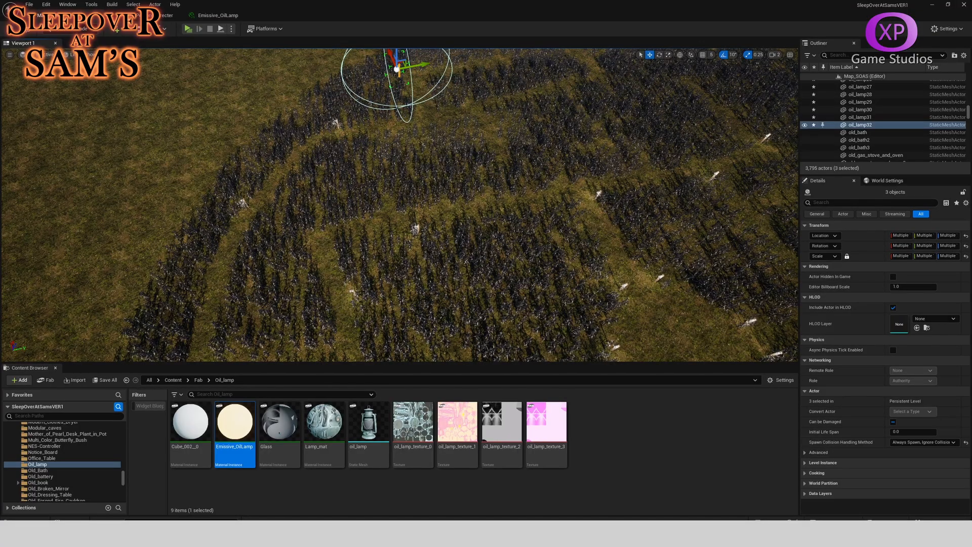
# Step: Delete the lamp post copy standing on the open grass beyond the corn, including its grouped actors
pyautogui.moveTo(411, 55); pyautogui.dragTo(456, 196, button='right')
pyautogui.press('s')
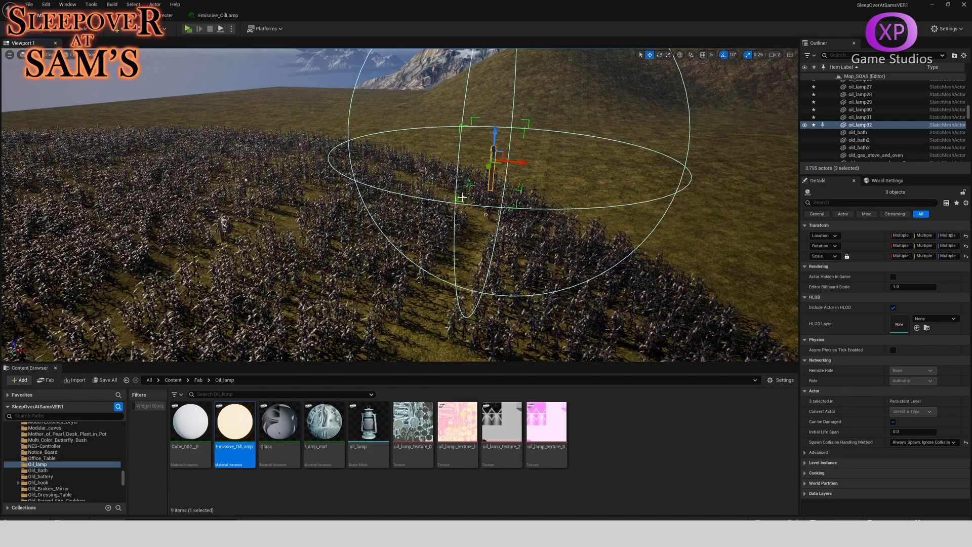
pyautogui.press('Delete')
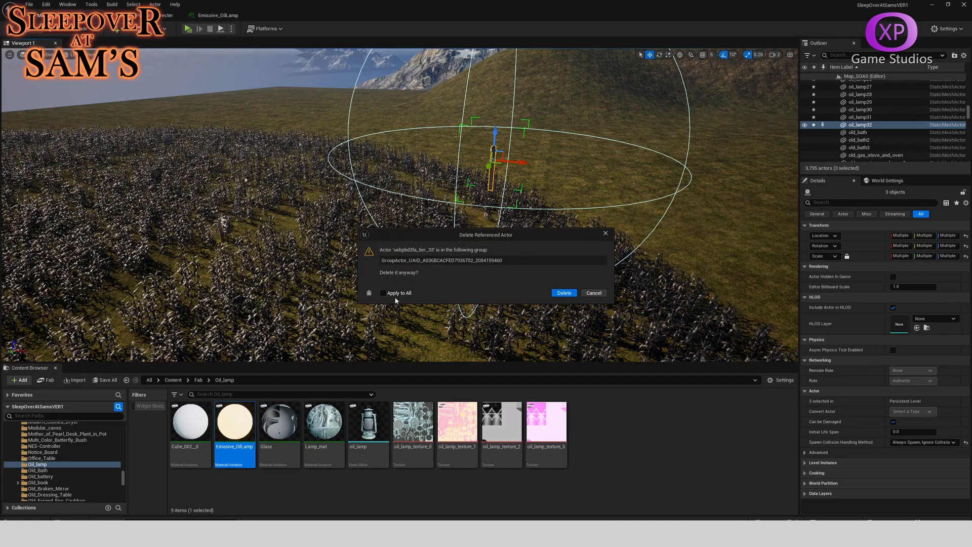
pyautogui.click(559, 294)
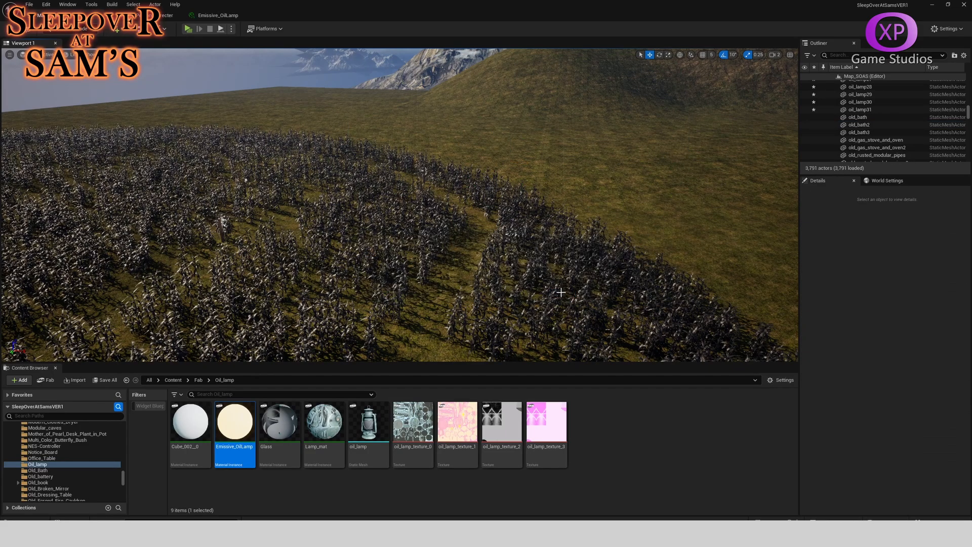
# Step: Select the last remaining lamp post on the outer path and duplicate it farther along that path
pyautogui.moveTo(559, 294); pyautogui.dragTo(415, 314, button='right')
pyautogui.press('w')
pyautogui.press('s')
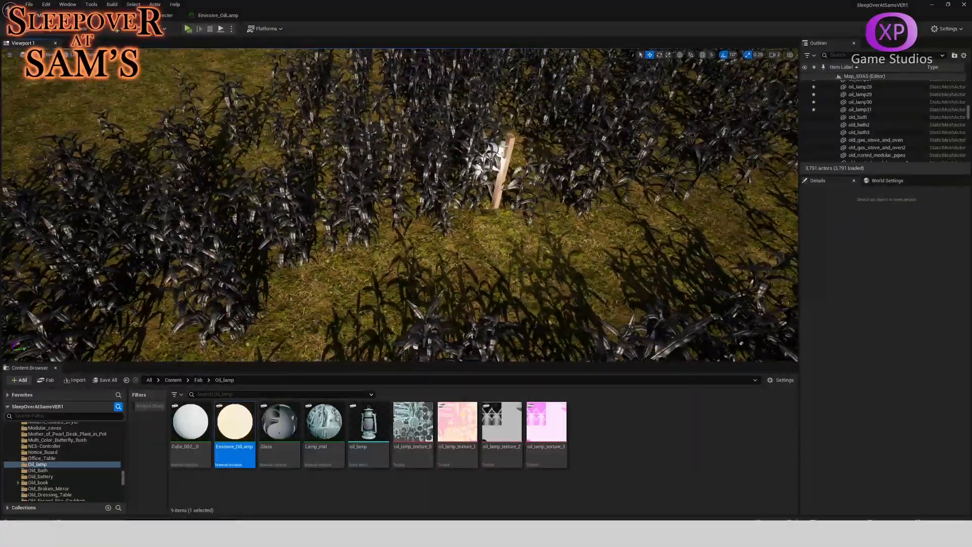
pyautogui.click(504, 146)
pyautogui.moveTo(504, 147); pyautogui.dragTo(366, 171, button='right')
pyautogui.press('w')
pyautogui.press('s')
pyautogui.press('a')
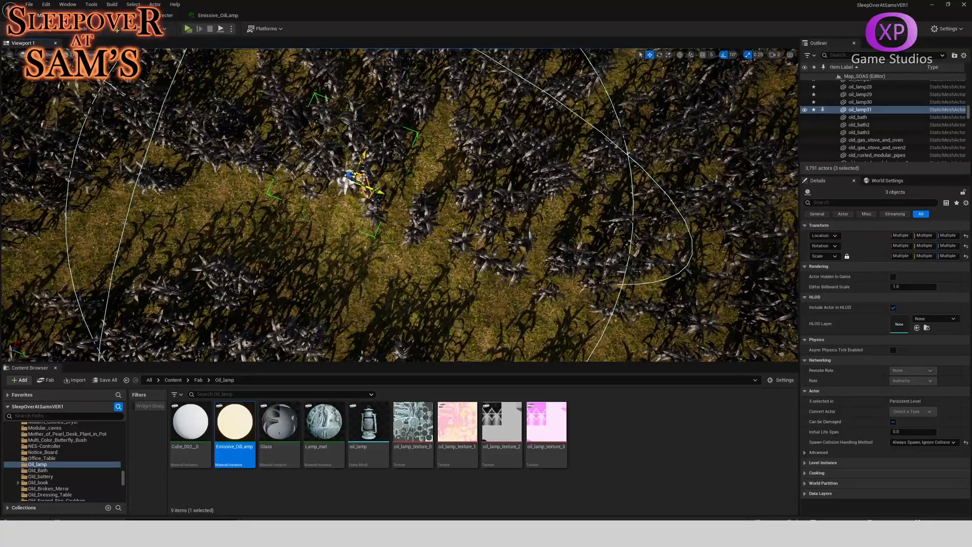
pyautogui.keyDown('alt'); pyautogui.moveTo(365, 178); pyautogui.dragTo(533, 246); pyautogui.keyUp('alt')
# Step: Reselect the new lamp post copy and move it farther along to the path junction
pyautogui.moveTo(534, 246); pyautogui.dragTo(495, 237, button='right')
pyautogui.press('Escape')
pyautogui.press('s')
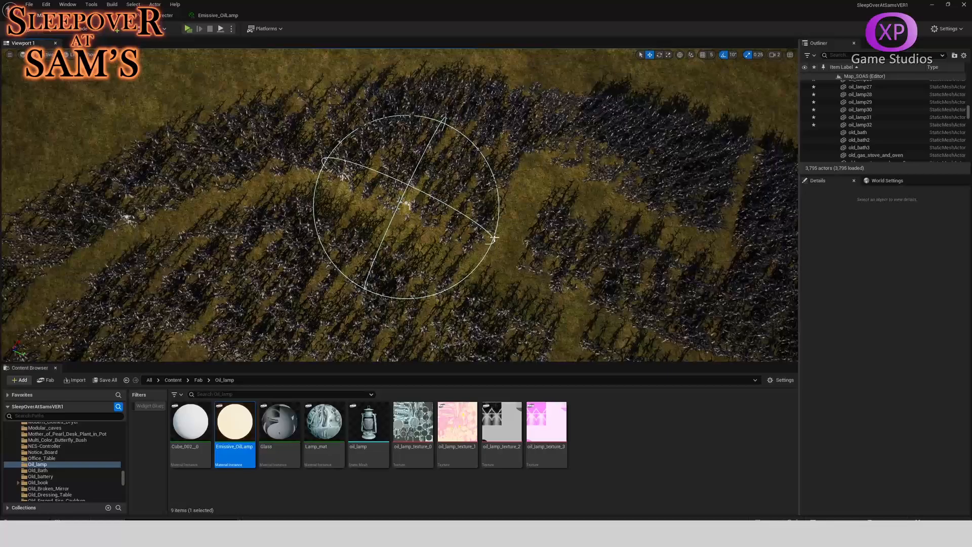
pyautogui.click(413, 206)
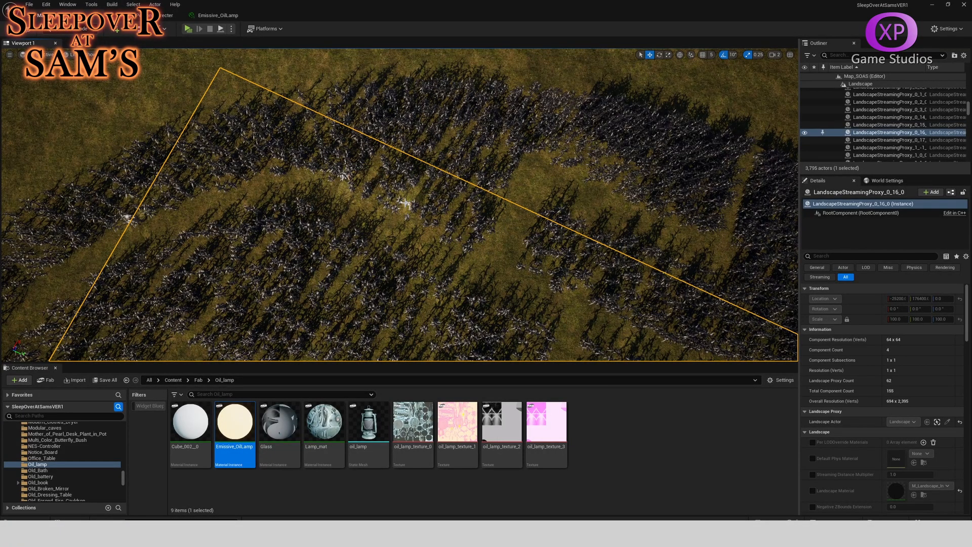
pyautogui.click(406, 203)
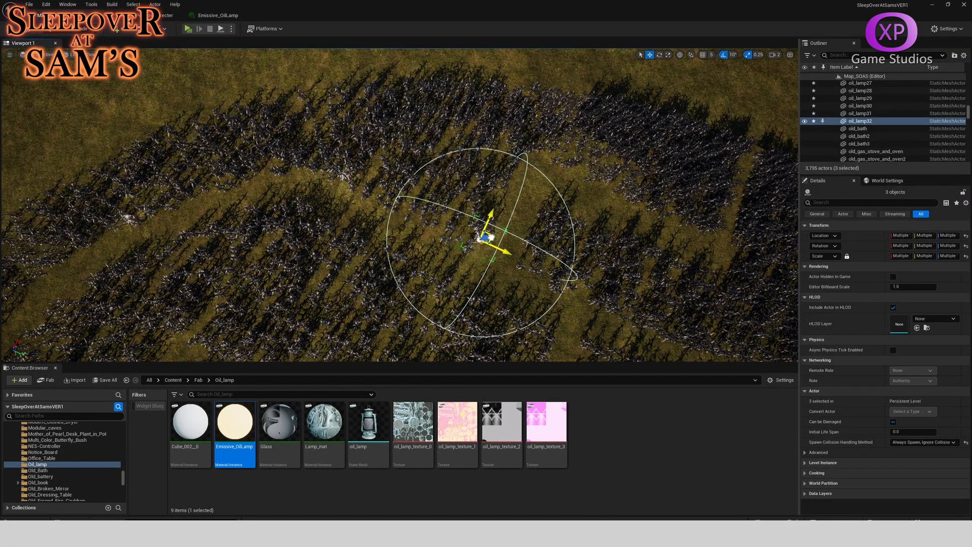
# Step: Place two more lamp post copies, one on the next path toward the back and one at the maze's rear opening
pyautogui.moveTo(495, 248); pyautogui.dragTo(608, 241, button='right')
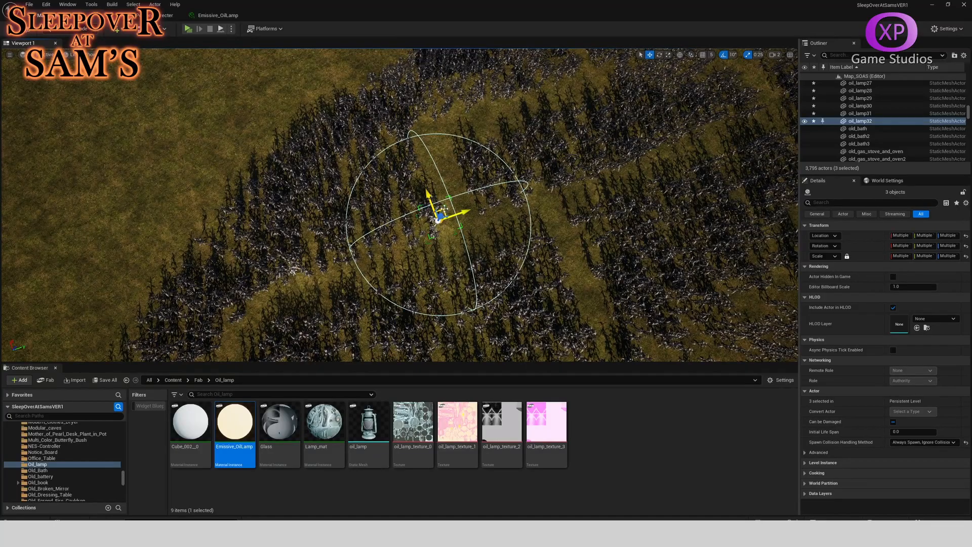
pyautogui.keyDown('alt'); pyautogui.moveTo(445, 209); pyautogui.dragTo(492, 81); pyautogui.keyUp('alt')
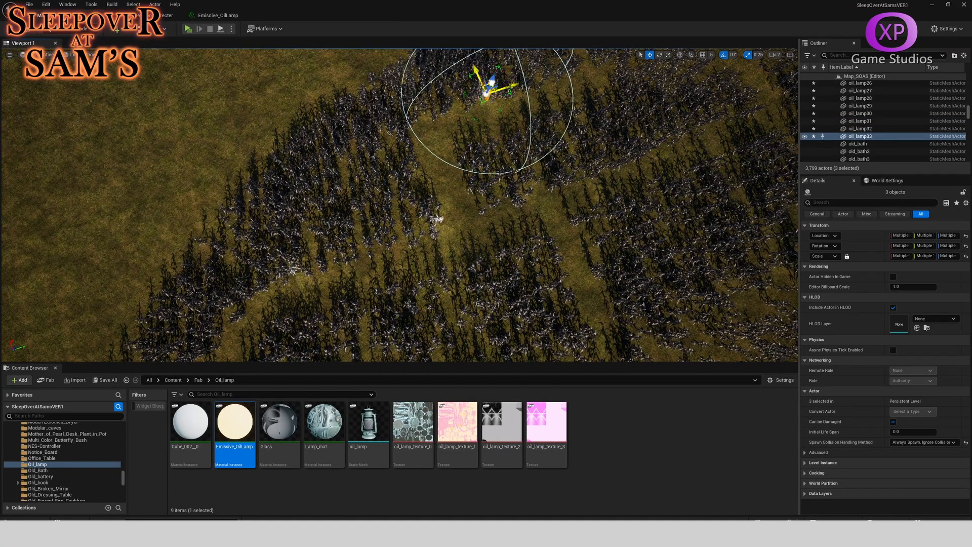
pyautogui.press('f')
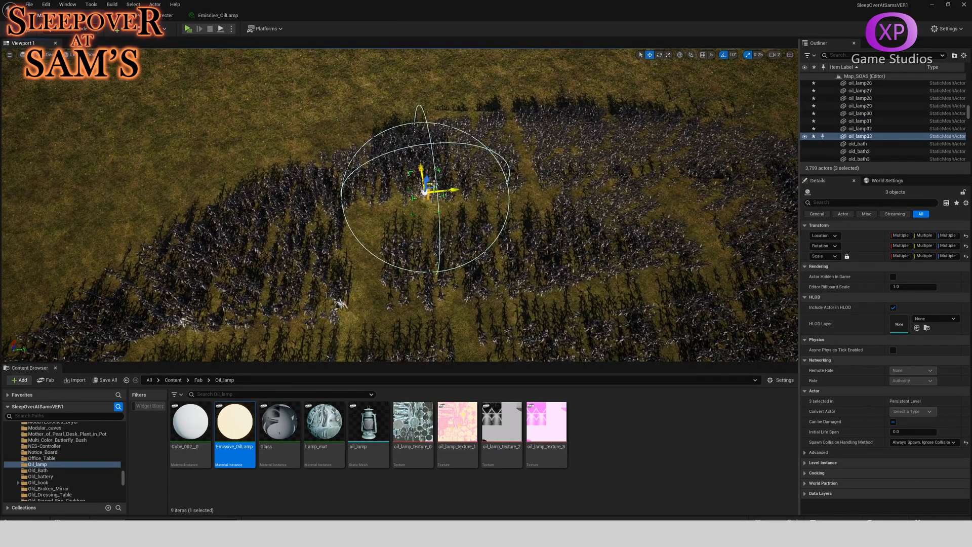
pyautogui.keyDown('alt'); pyautogui.moveTo(434, 183); pyautogui.dragTo(506, 103); pyautogui.keyUp('alt')
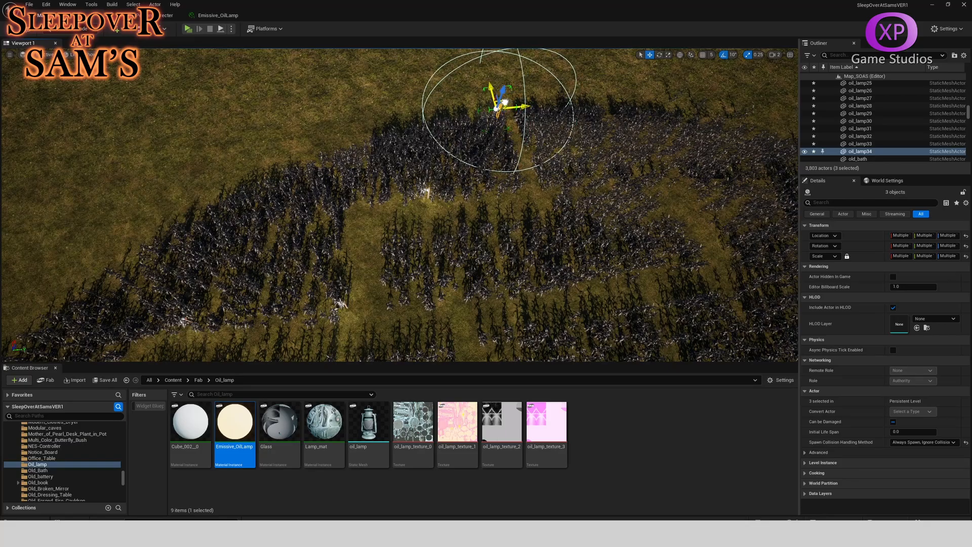
# Step: Add a lamp post copy on the inner path behind the rear opening and another on the path across from it
pyautogui.moveTo(505, 102); pyautogui.dragTo(532, 105, button='right')
pyautogui.moveTo(458, 140); pyautogui.dragTo(283, 167, button='right')
pyautogui.keyDown('alt'); pyautogui.moveTo(480, 142); pyautogui.dragTo(365, 263); pyautogui.keyUp('alt')
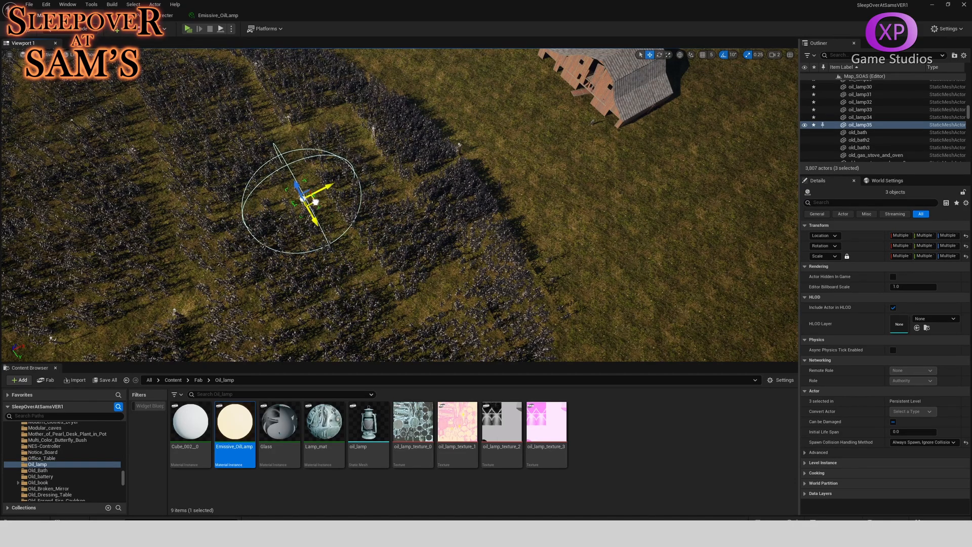
pyautogui.moveTo(316, 201); pyautogui.dragTo(343, 210, button='right')
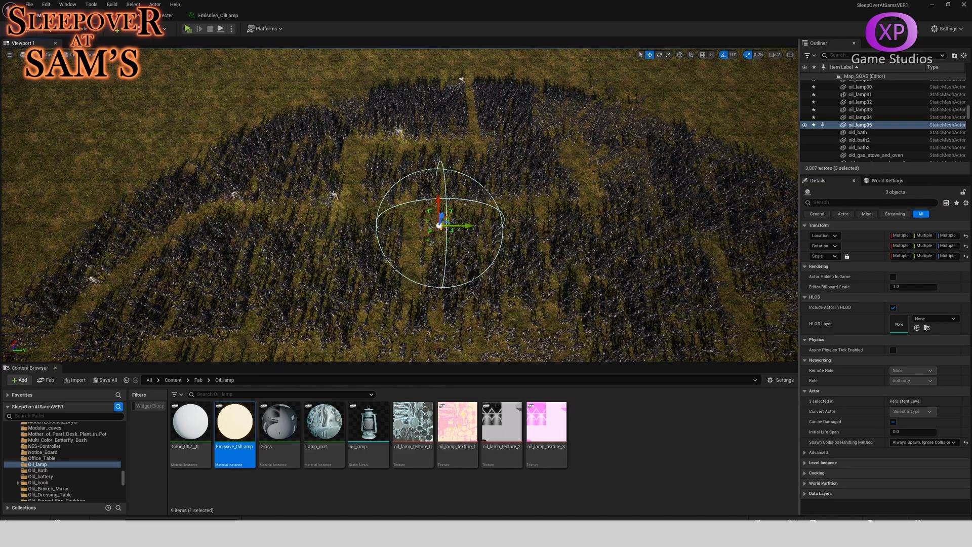
pyautogui.moveTo(406, 218); pyautogui.dragTo(430, 221, button='right')
pyautogui.keyDown('alt'); pyautogui.moveTo(392, 206); pyautogui.dragTo(439, 205); pyautogui.keyUp('alt')
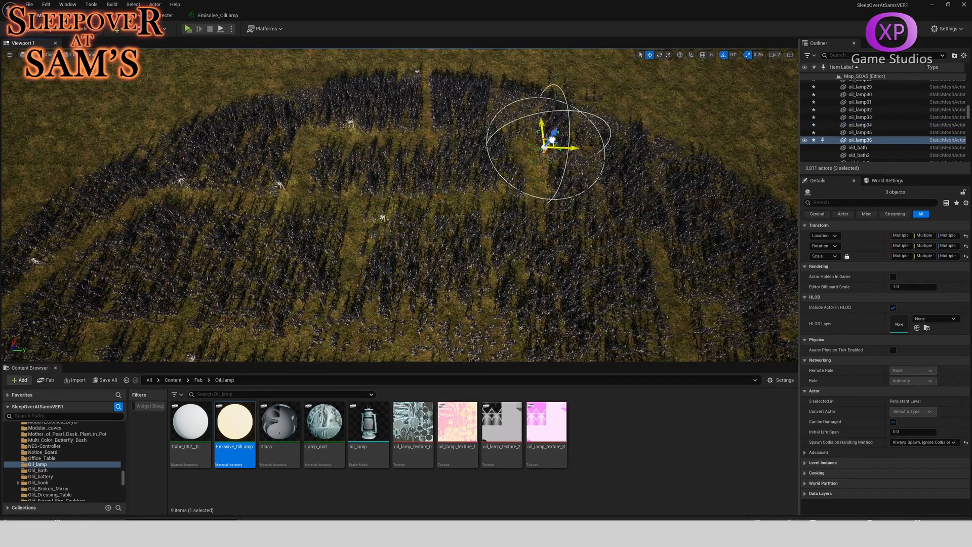
# Step: Select the lamp post at the inner end of the entrance path and place three copies in the maze's unlit half
pyautogui.moveTo(551, 171); pyautogui.dragTo(504, 187, button='right')
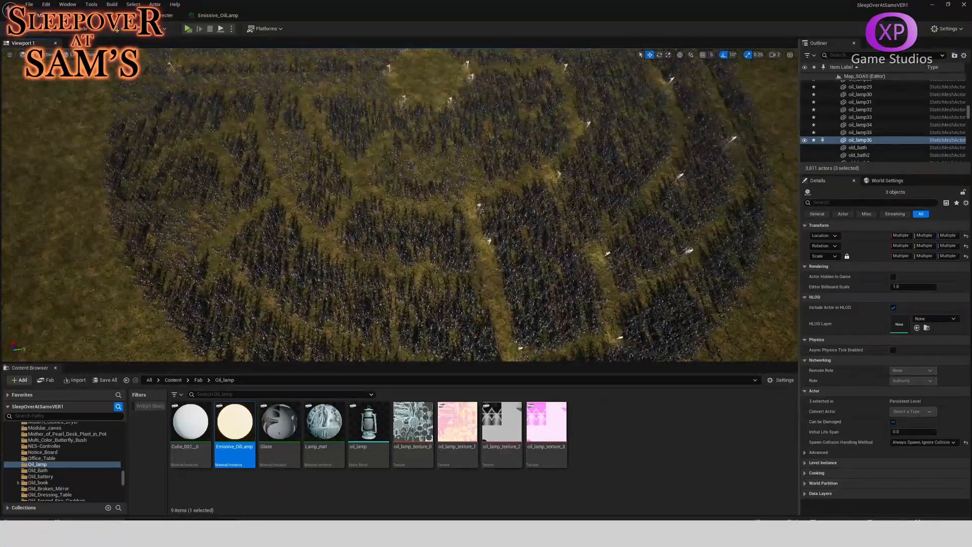
pyautogui.click(478, 206)
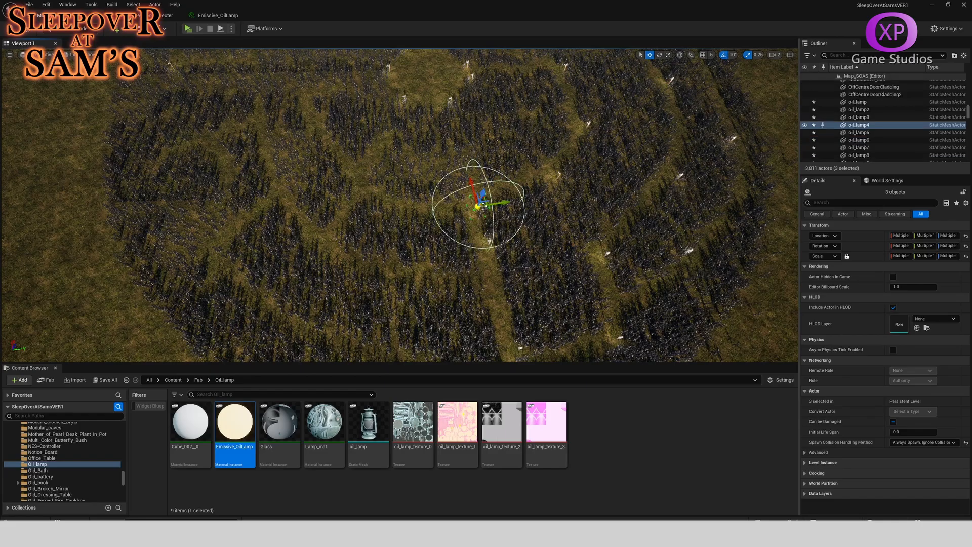
pyautogui.moveTo(491, 202); pyautogui.dragTo(444, 209, button='right')
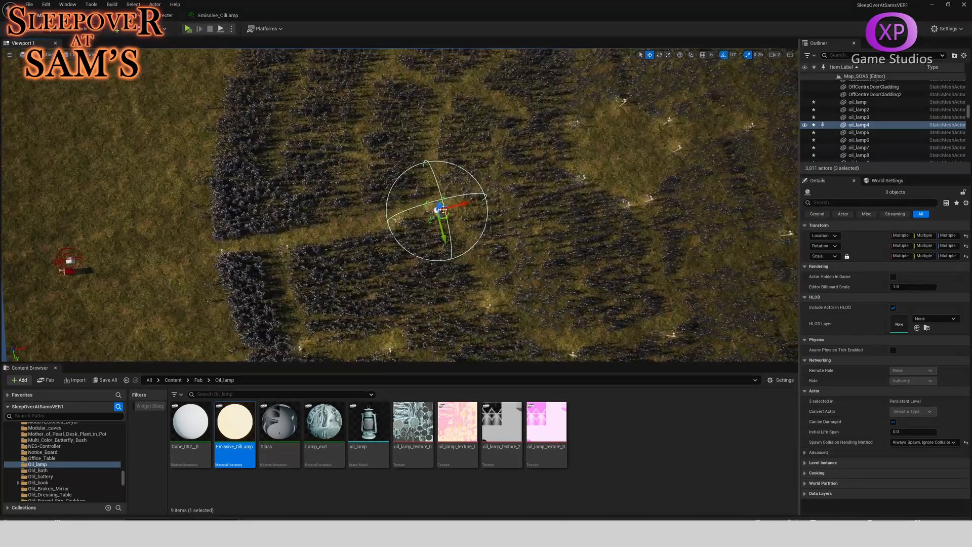
pyautogui.moveTo(439, 152); pyautogui.dragTo(435, 94)
pyautogui.moveTo(439, 95); pyautogui.dragTo(484, 180, button='right')
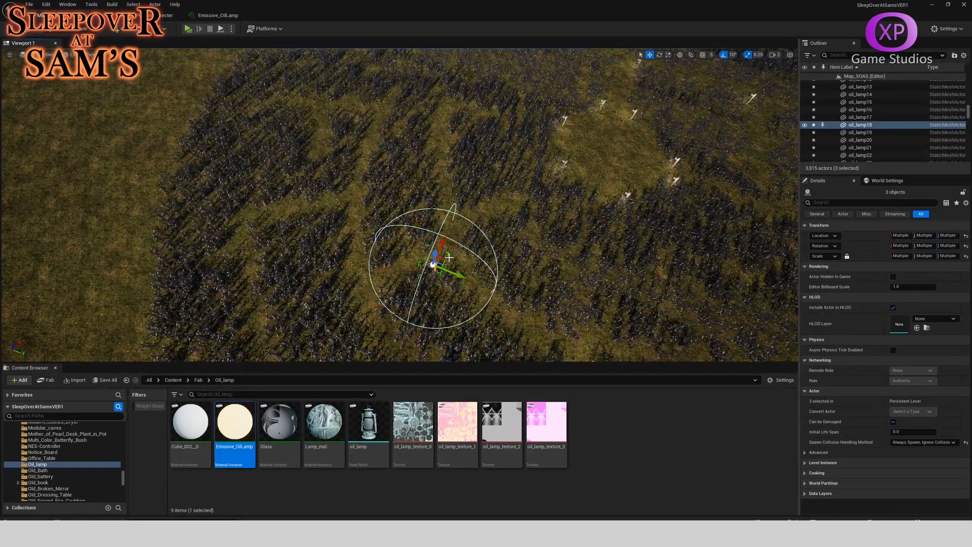
pyautogui.keyDown('alt'); pyautogui.moveTo(449, 257); pyautogui.dragTo(355, 102); pyautogui.keyUp('alt')
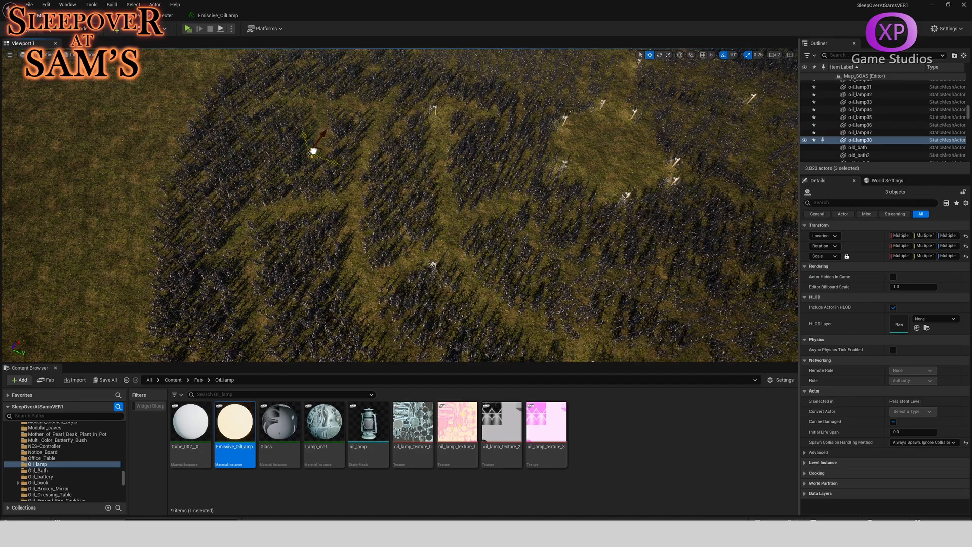
# Step: Delete the last lamp post copy and duplicate a neighbouring lamp post onto the unlit path nearby
pyautogui.press('Delete')
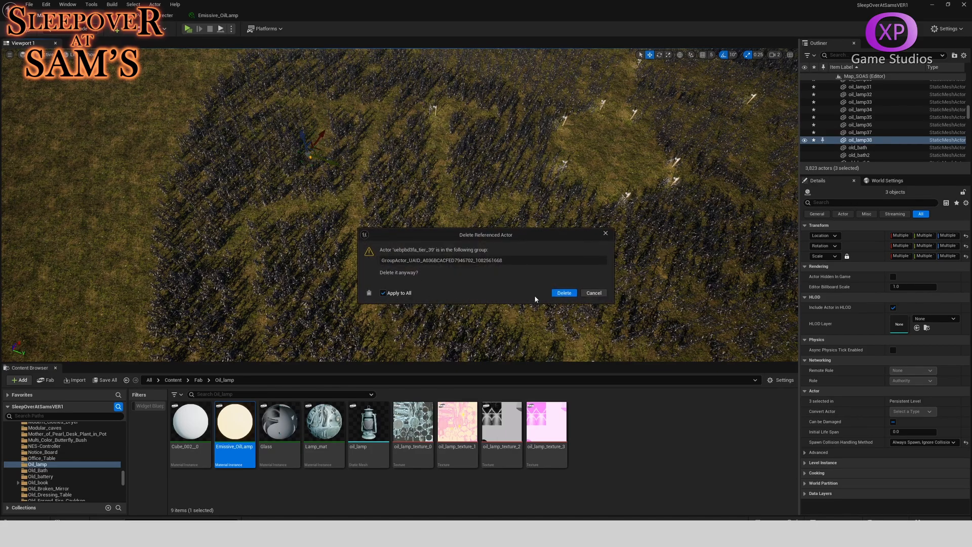
pyautogui.click(563, 293)
pyautogui.moveTo(460, 225)
pyautogui.mouseDown(button='right')
pyautogui.moveTo(415, 202)
pyautogui.moveTo(430, 238)
pyautogui.moveTo(460, 225)
pyautogui.mouseUp(button='right')
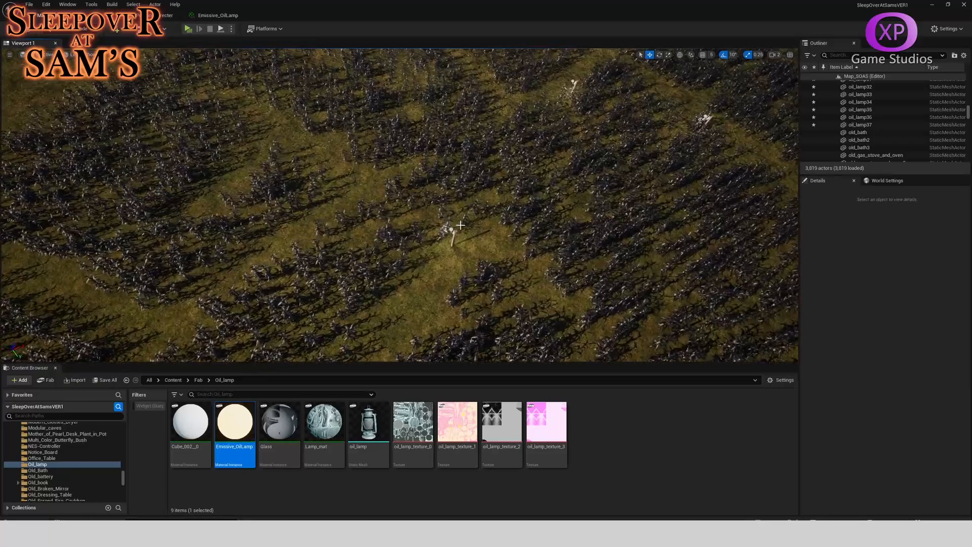
pyautogui.click(458, 229)
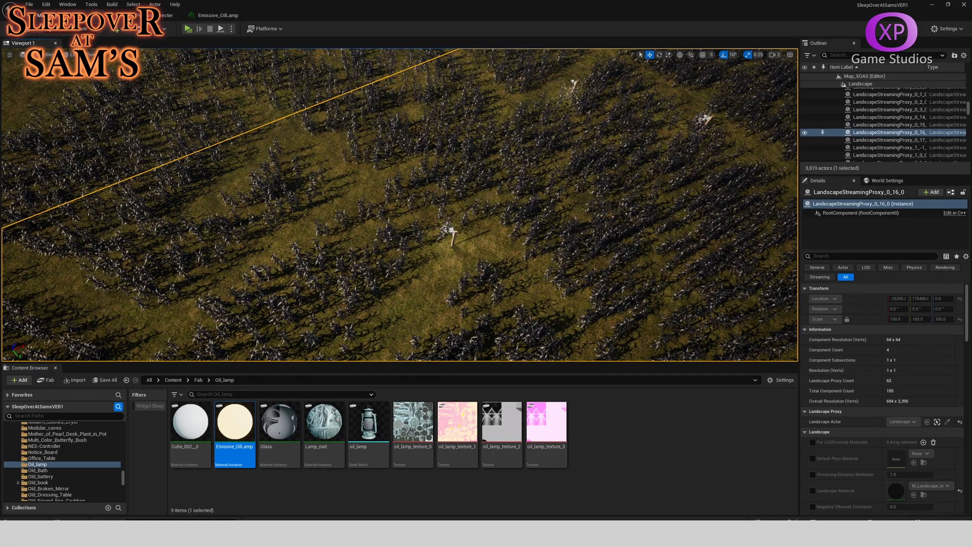
pyautogui.click(451, 231)
pyautogui.keyDown('alt'); pyautogui.moveTo(466, 236); pyautogui.dragTo(280, 219); pyautogui.keyUp('alt')
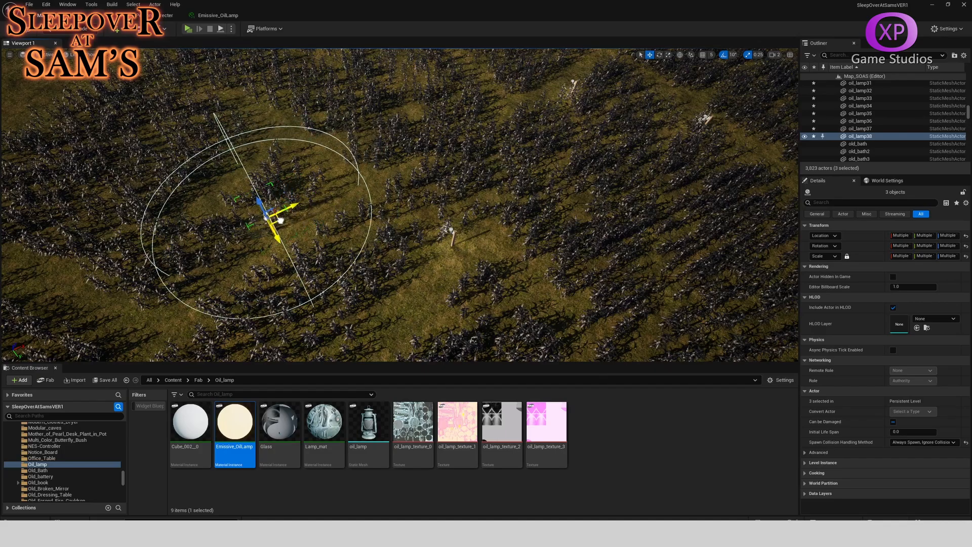
# Step: Duplicate the selected lamp post twice, once toward the maze's outer edge and once back along the inner paths
pyautogui.press('f')
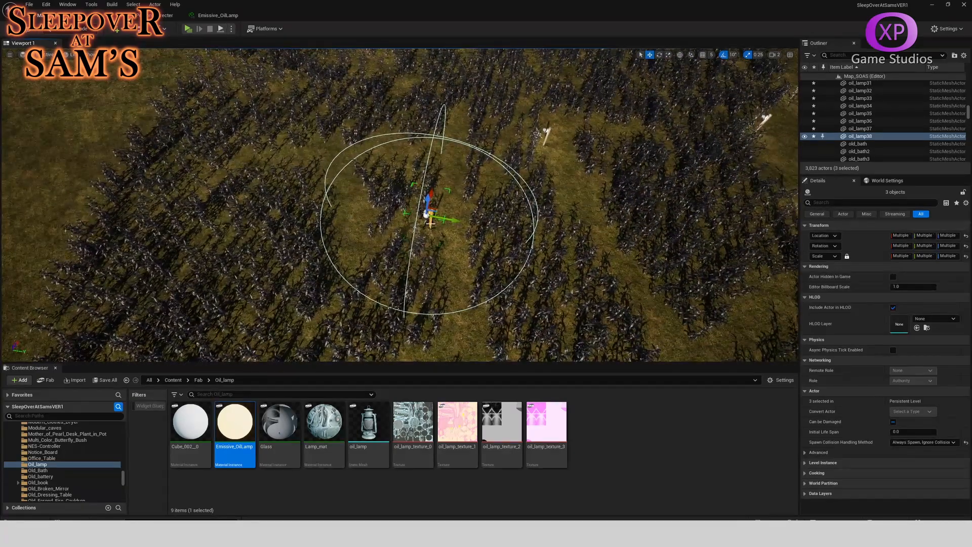
pyautogui.keyDown('alt'); pyautogui.moveTo(437, 207); pyautogui.dragTo(321, 137); pyautogui.keyUp('alt')
pyautogui.moveTo(348, 170)
pyautogui.mouseDown(button='right')
pyautogui.moveTo(405, 213)
pyautogui.moveTo(380, 177)
pyautogui.moveTo(348, 170)
pyautogui.mouseUp(button='right')
pyautogui.keyDown('alt'); pyautogui.moveTo(316, 127); pyautogui.dragTo(526, 195); pyautogui.keyUp('alt')
# Step: Place three more lamp post copies along the unlit outer paths on the entrance side of the maze
pyautogui.moveTo(526, 195); pyautogui.dragTo(524, 142, button='right')
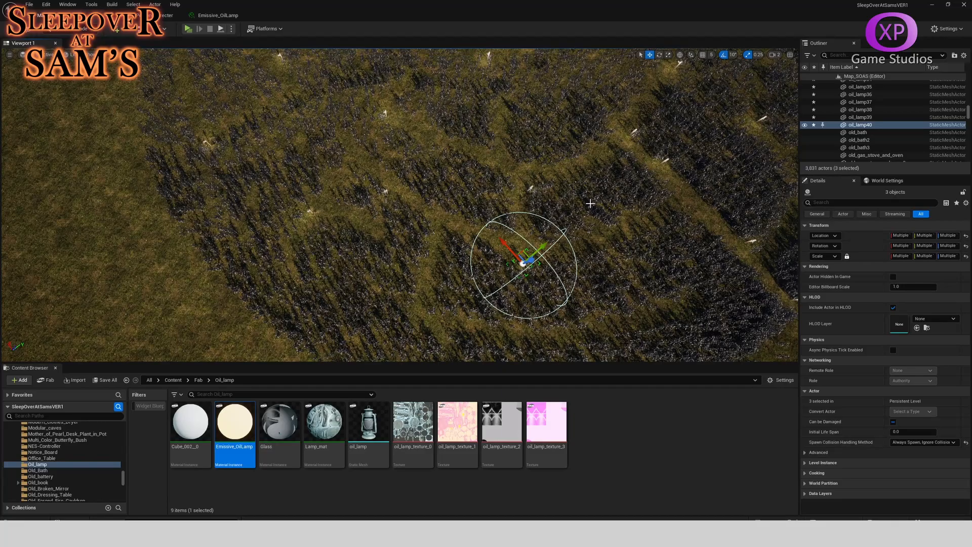
pyautogui.keyDown('alt'); pyautogui.moveTo(525, 251); pyautogui.dragTo(419, 261); pyautogui.keyUp('alt')
pyautogui.moveTo(419, 261); pyautogui.dragTo(407, 206, button='right')
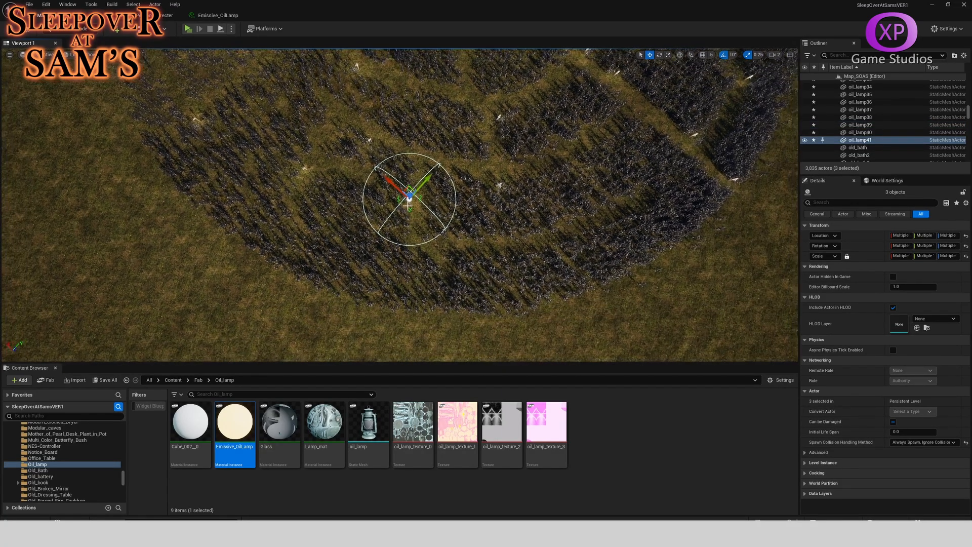
pyautogui.keyDown('alt'); pyautogui.moveTo(411, 187); pyautogui.dragTo(623, 206); pyautogui.keyUp('alt')
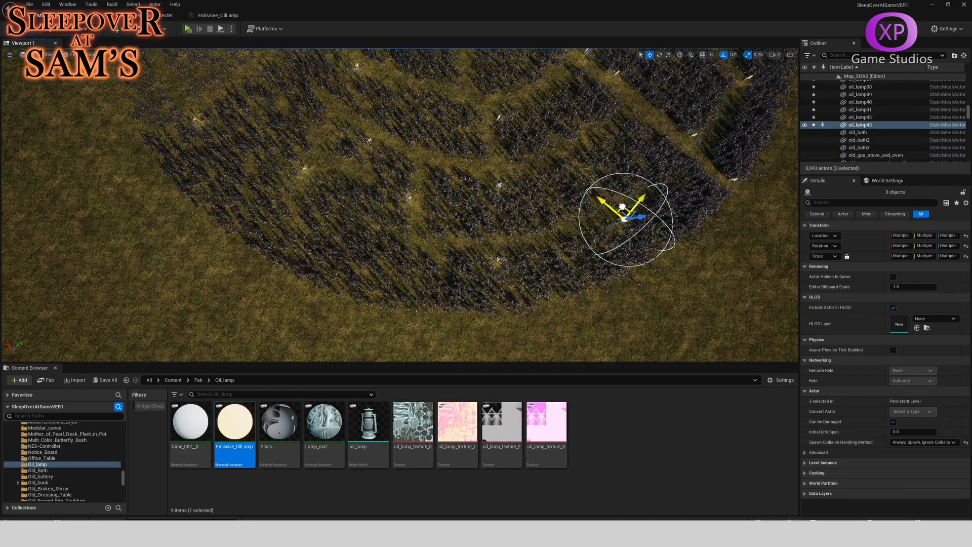
pyautogui.moveTo(575, 256); pyautogui.dragTo(481, 233, button='right')
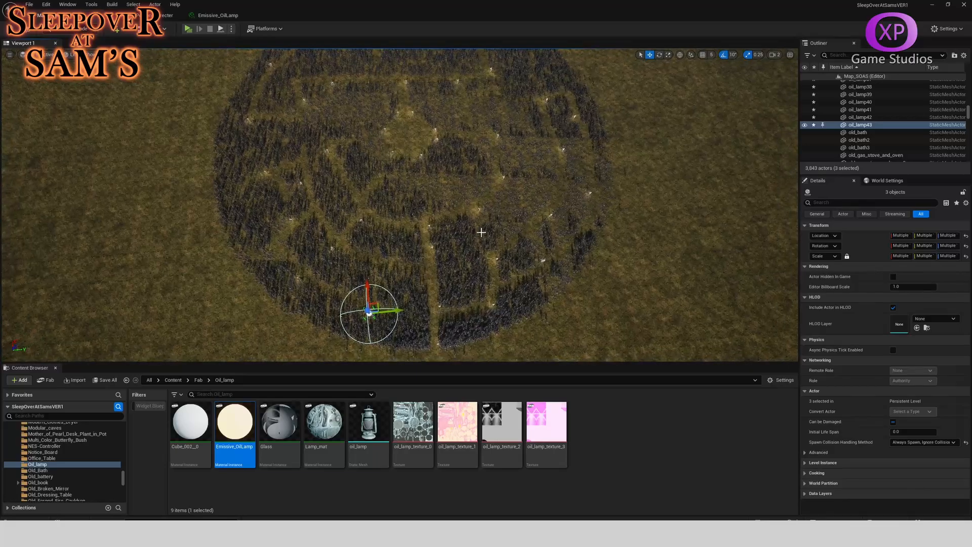
# Step: Clear the lamp post selection and save the level together with all other changed files
pyautogui.press('Escape')
pyautogui.click(29, 4)
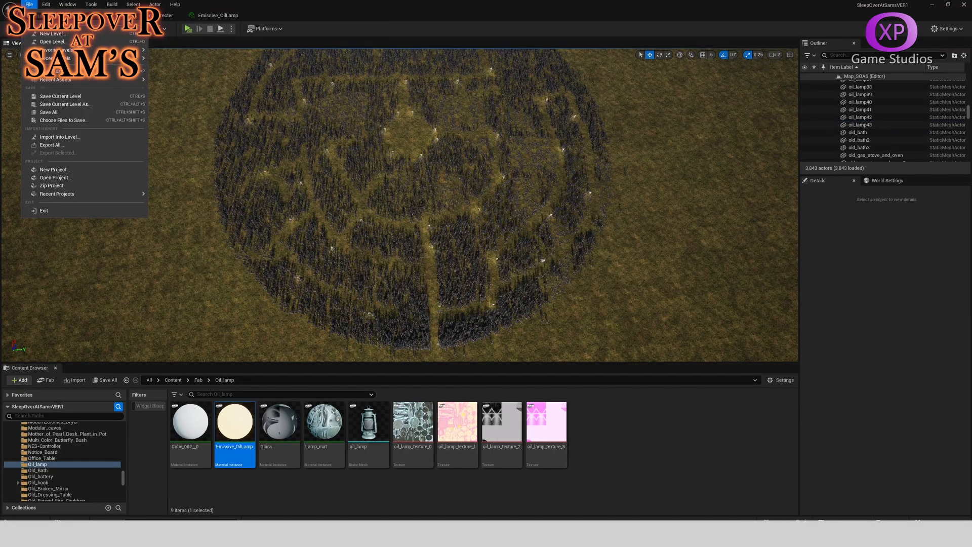
pyautogui.click(56, 112)
# Step: Select the level's DirectionalLight beside the house to bring up its light settings
pyautogui.moveTo(446, 261); pyautogui.dragTo(437, 350, button='right')
pyautogui.press('w')
pyautogui.scroll(6, 456, 265)
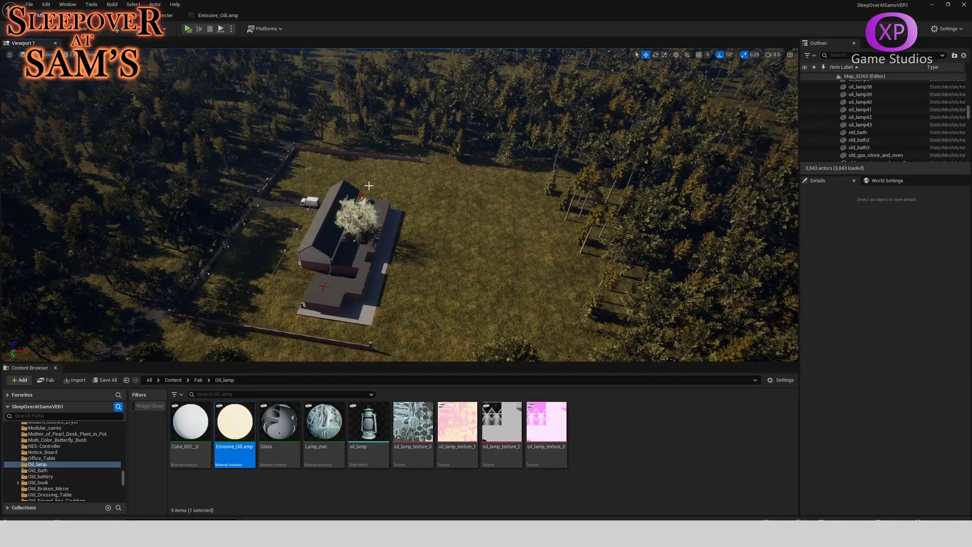
pyautogui.click(370, 185)
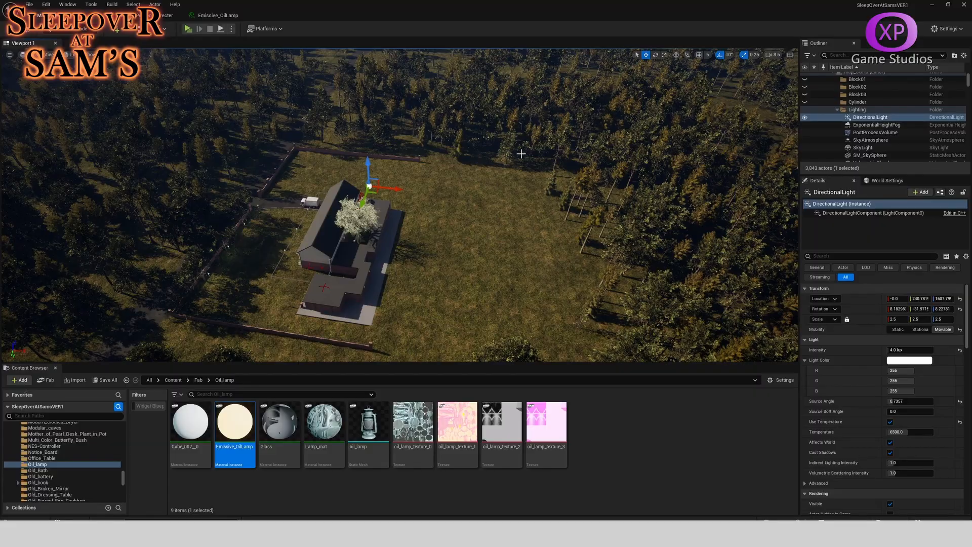
pyautogui.press('w')
pyautogui.moveTo(521, 154); pyautogui.dragTo(664, 158, button='right')
pyautogui.press('w')
pyautogui.press('s')
pyautogui.scroll(-1, 664, 158)
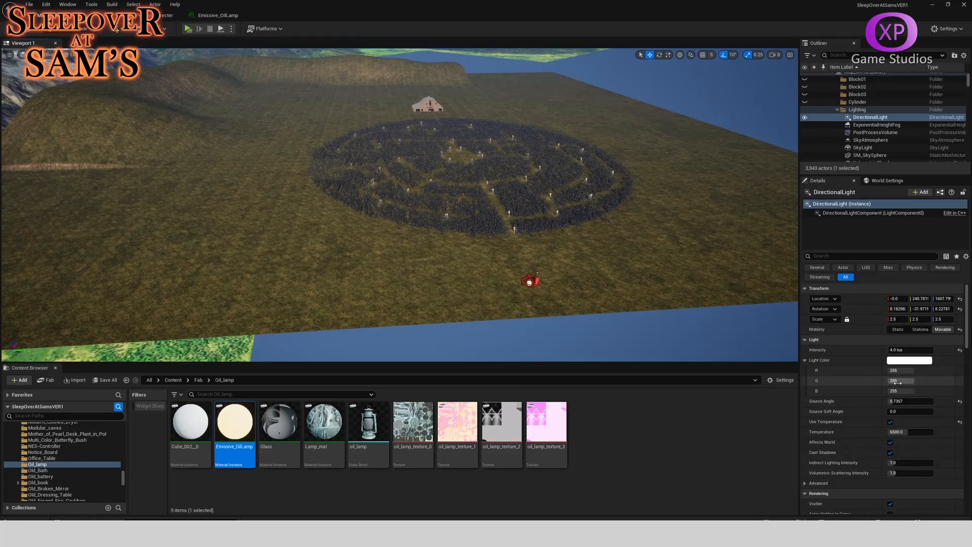
# Step: Change the DirectionalLight's colour to a dark blue with hue about 234.5, saturation about 0.64 and value about 0.04
pyautogui.click(910, 360)
pyautogui.click(753, 362)
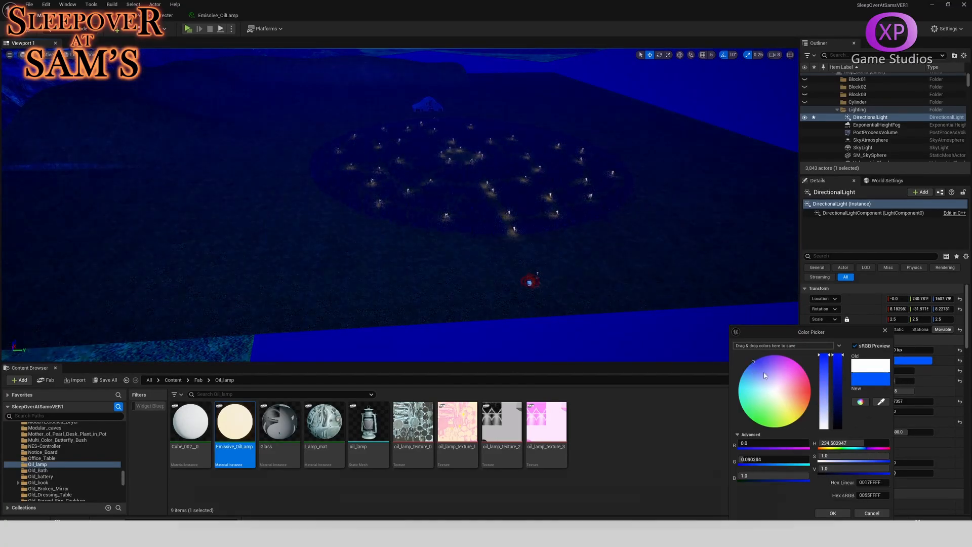
pyautogui.moveTo(839, 356); pyautogui.dragTo(835, 423)
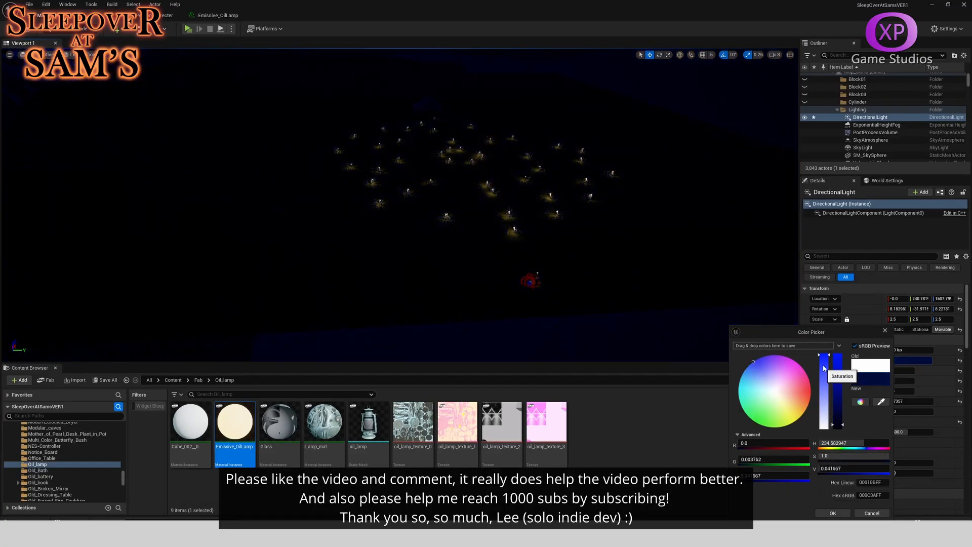
pyautogui.moveTo(824, 369); pyautogui.dragTo(824, 370)
pyautogui.press('s')
pyautogui.moveTo(608, 228); pyautogui.dragTo(431, 101, button='right')
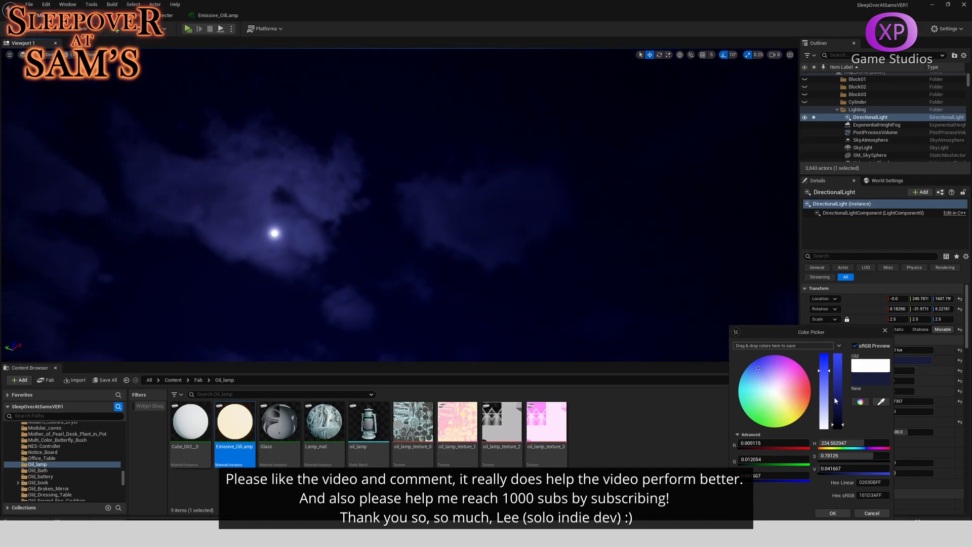
pyautogui.moveTo(825, 370); pyautogui.dragTo(829, 383)
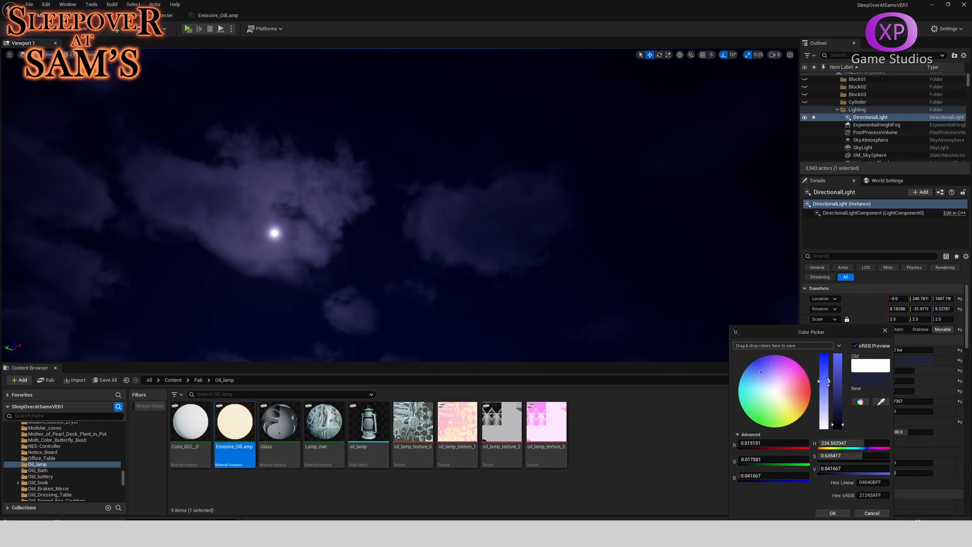
# Step: Try darkening the light colour to a value of about 0.016, check the landscape, and restore the value to about 0.04
pyautogui.moveTo(840, 425); pyautogui.dragTo(840, 426)
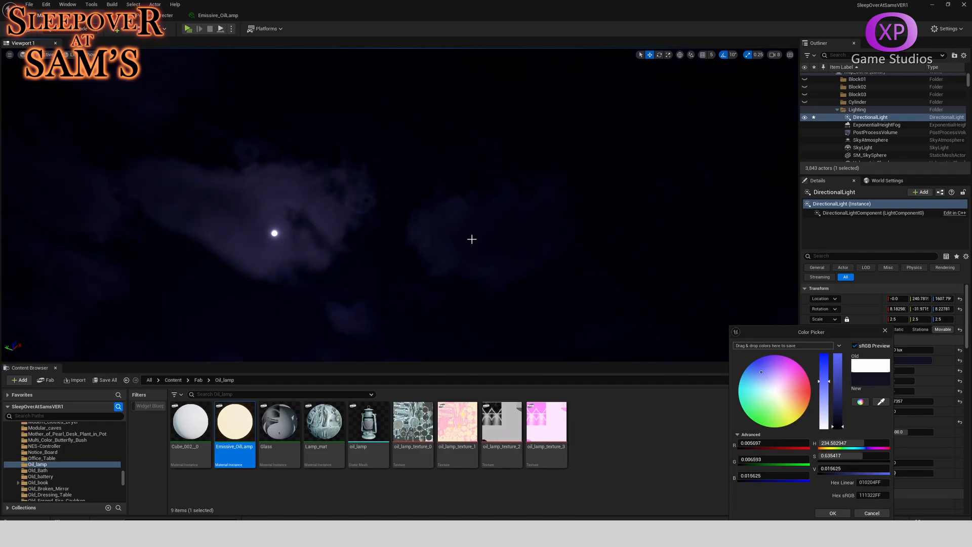
pyautogui.moveTo(472, 239); pyautogui.dragTo(562, 329, button='right')
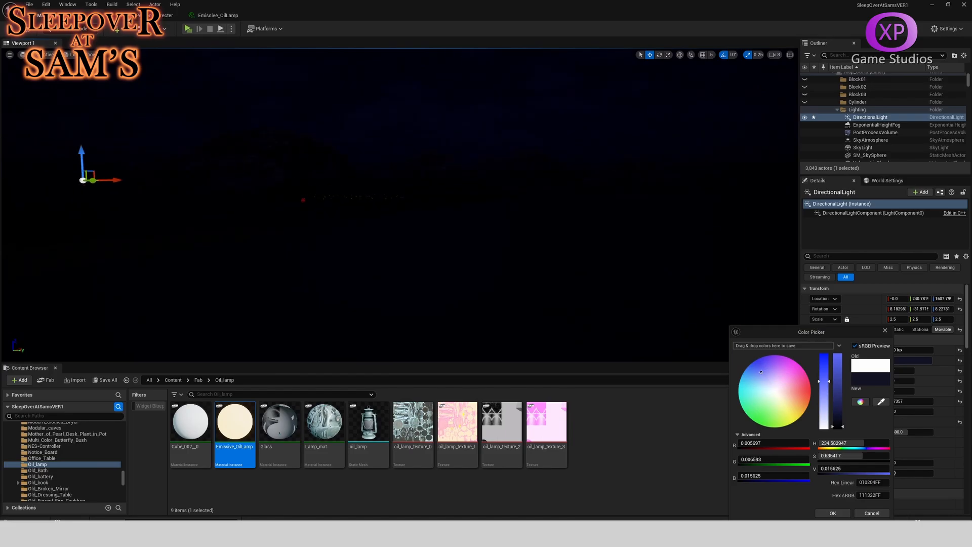
pyautogui.moveTo(840, 429); pyautogui.dragTo(839, 427)
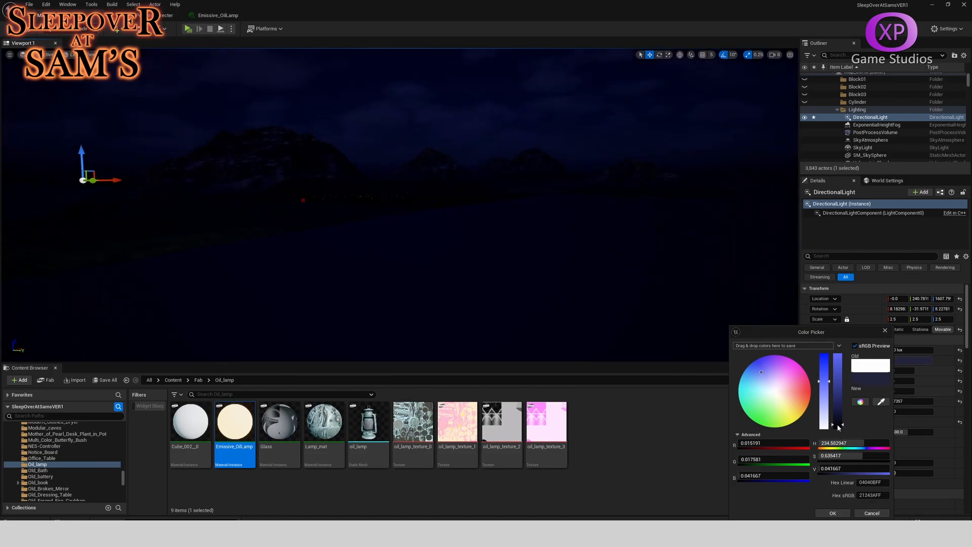
# Step: Examine the landscape and the lamp-lit maze entrance from ground level under the dark blue light
pyautogui.moveTo(434, 176); pyautogui.dragTo(203, 193, button='right')
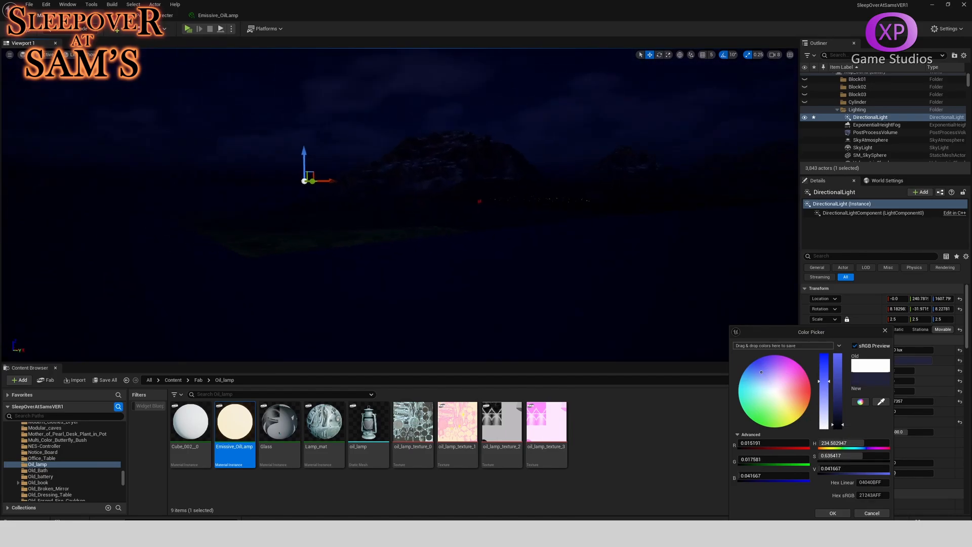
pyautogui.moveTo(291, 177); pyautogui.dragTo(739, 349, button='right')
pyautogui.press('s')
pyautogui.moveTo(369, 152); pyautogui.dragTo(233, 193, button='right')
pyautogui.scroll(-2, 369, 152)
pyautogui.press('w')
pyautogui.moveTo(369, 202); pyautogui.dragTo(415, 263, button='right')
pyautogui.press('s')
pyautogui.press('w')
pyautogui.press('w')
pyautogui.moveTo(337, 133); pyautogui.dragTo(345, 93, button='right')
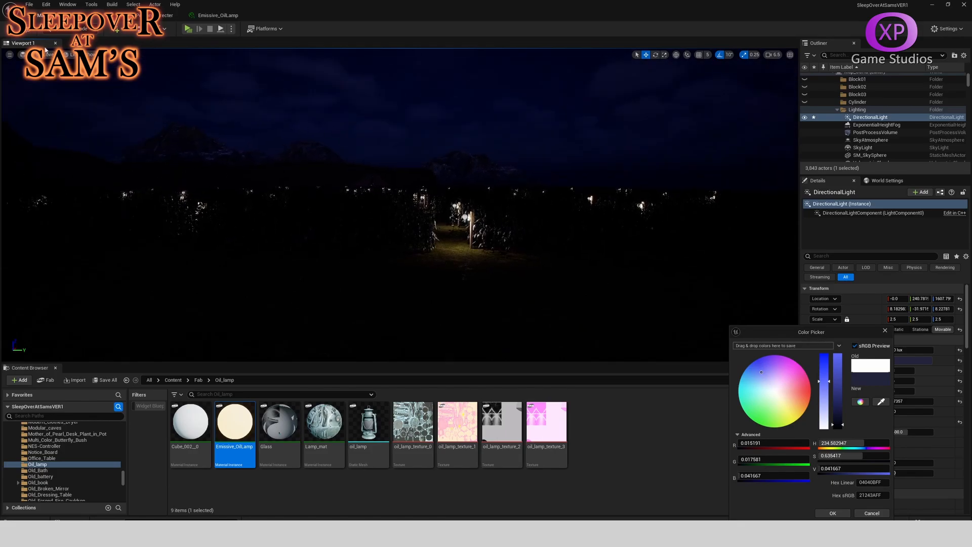
# Step: Save the level together with all other changed files
pyautogui.click(29, 5)
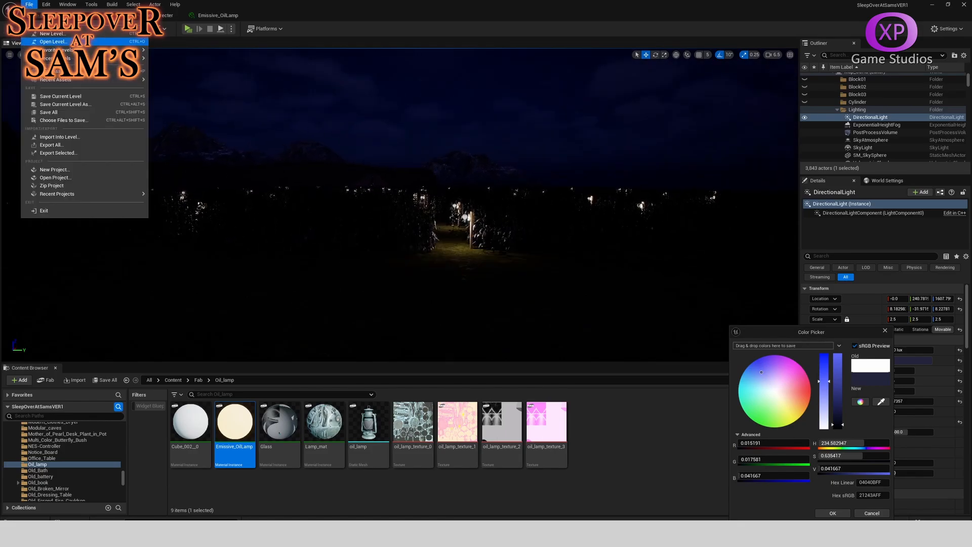
pyautogui.click(56, 112)
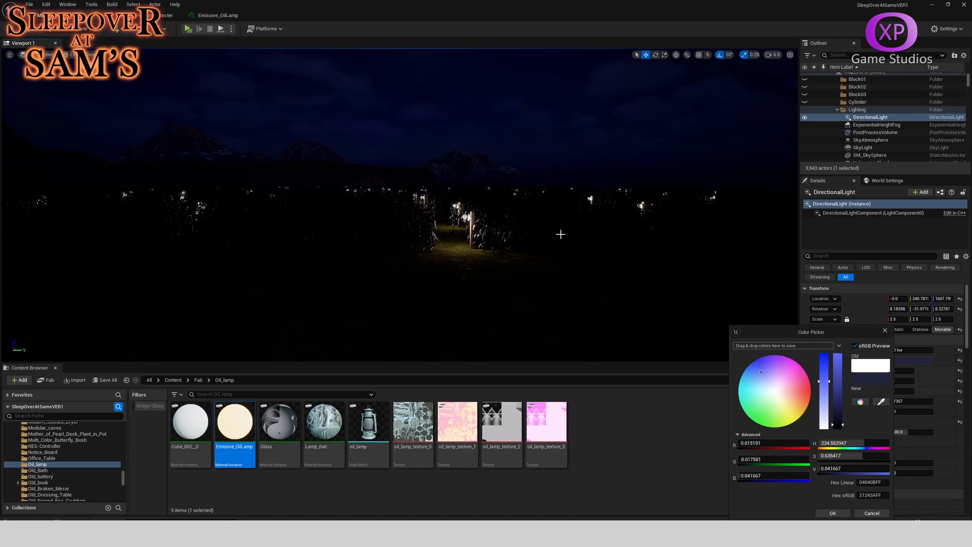
# Step: Close the colour picker and start a play test from the ground beside the red door and the box
pyautogui.moveTo(572, 239); pyautogui.dragTo(443, 166, button='right')
pyautogui.press('w')
pyautogui.scroll(-1, 539, 202)
pyautogui.press('w')
pyautogui.scroll(-2, 444, 165)
pyautogui.click(410, 238)
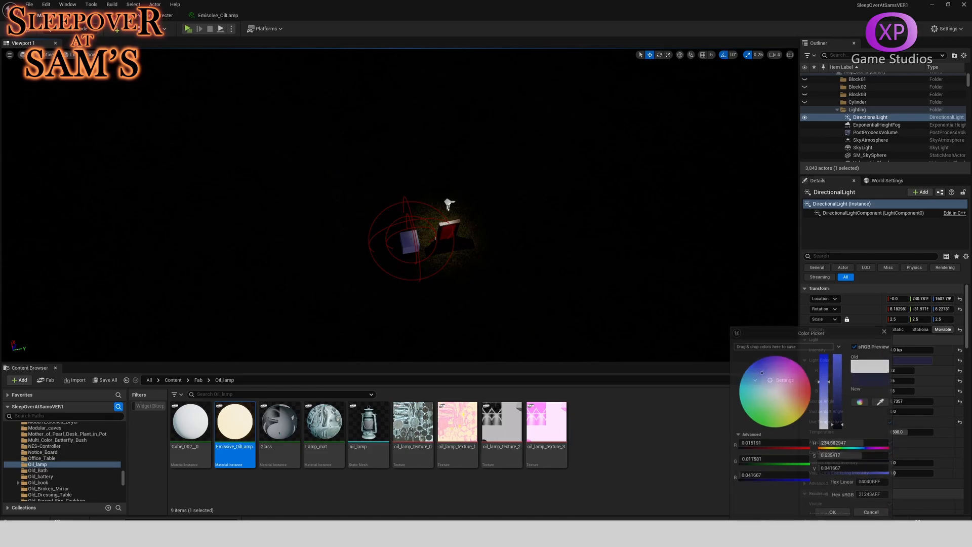
pyautogui.rightClick(411, 181)
pyautogui.click(449, 417)
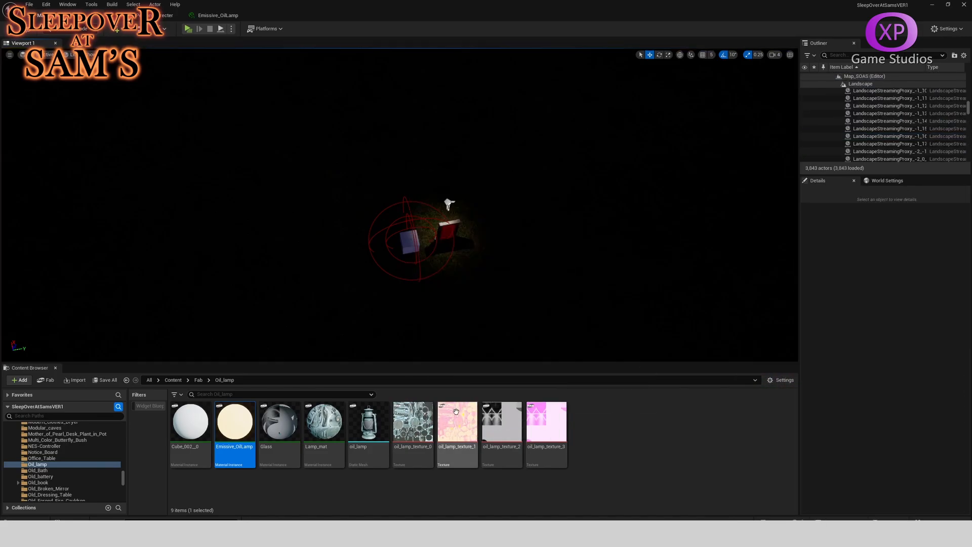
pyautogui.hotkey('alt', 'p')
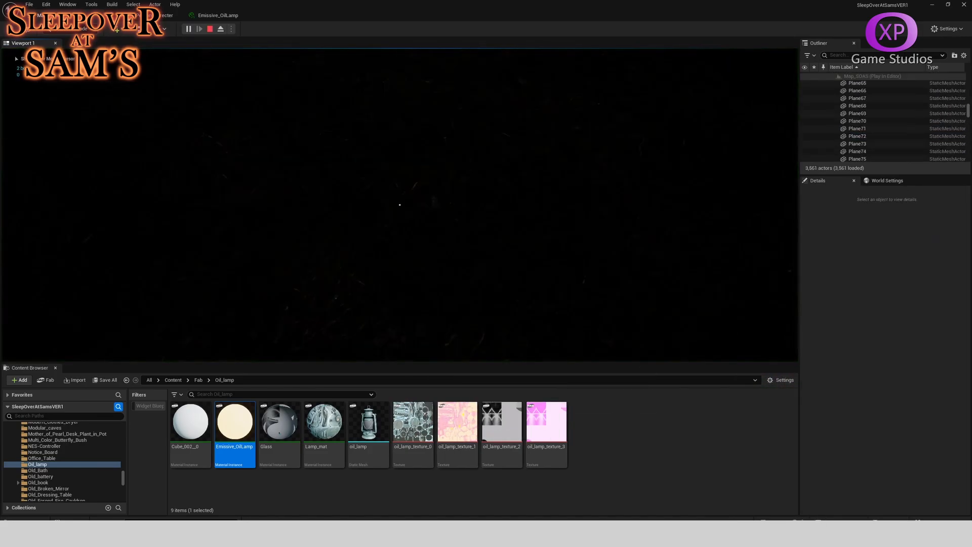
# Step: Walk up to the box beside the red door, inspect the Flashlight on it and take it
pyautogui.press('w')
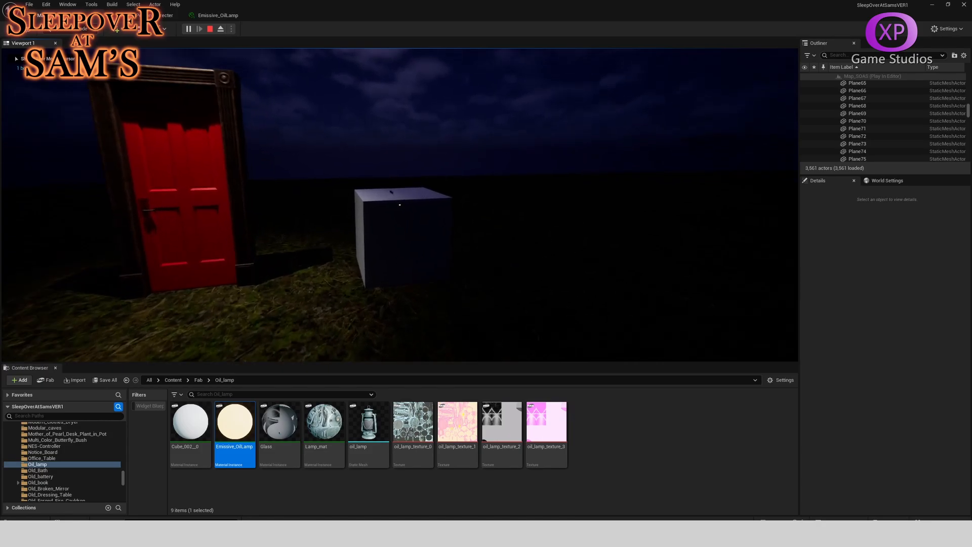
pyautogui.press('e')
pyautogui.press('e')
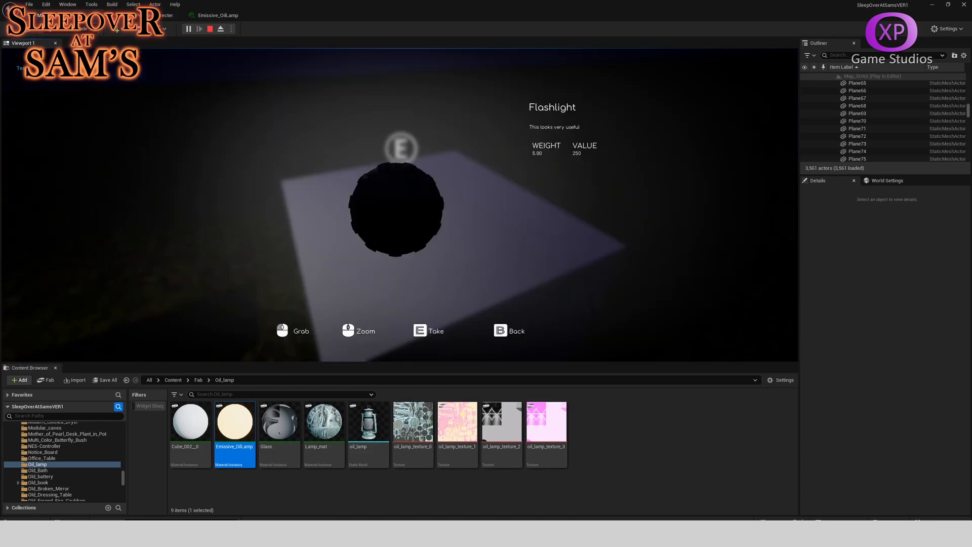
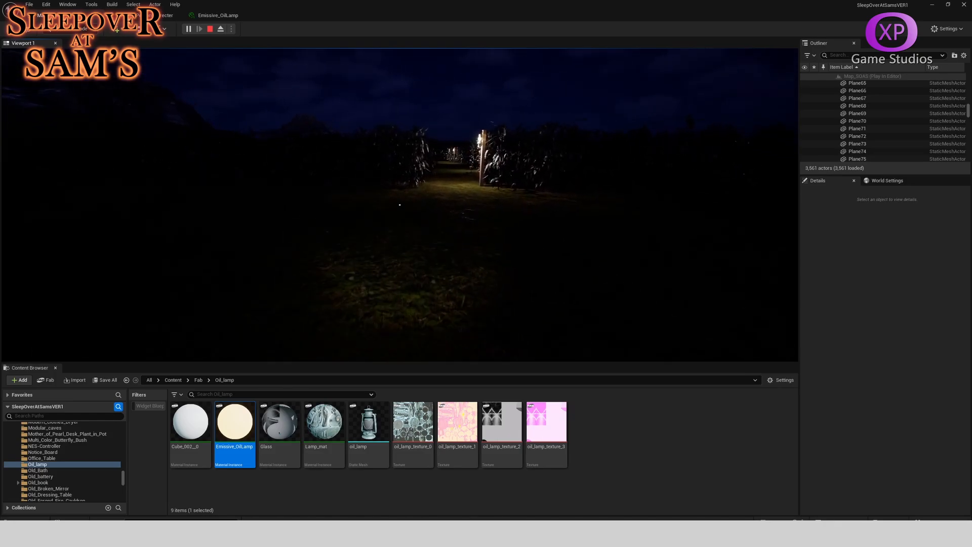
# Step: Cross the dark grass to the corn maze entrance and examine the oil lamp post there before entering
pyautogui.press('w')
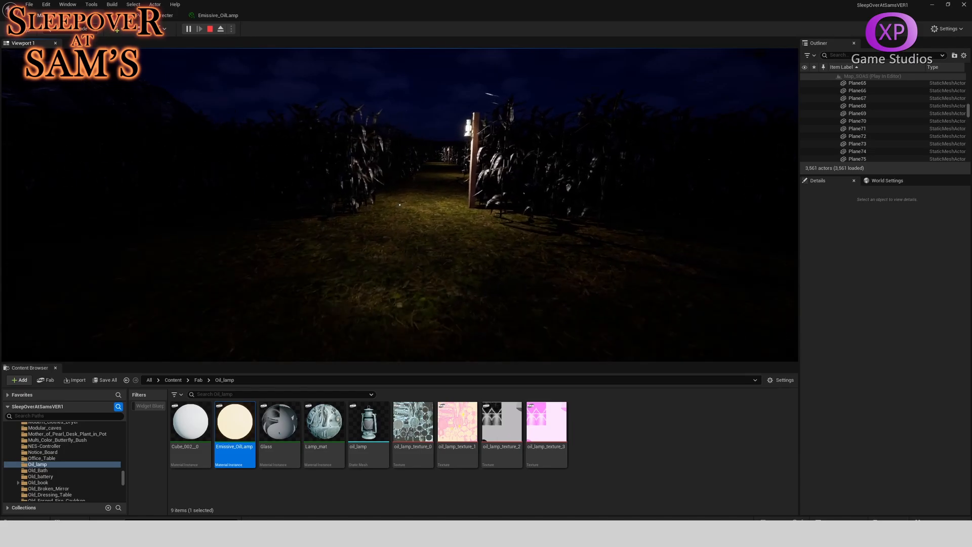
pyautogui.press('w')
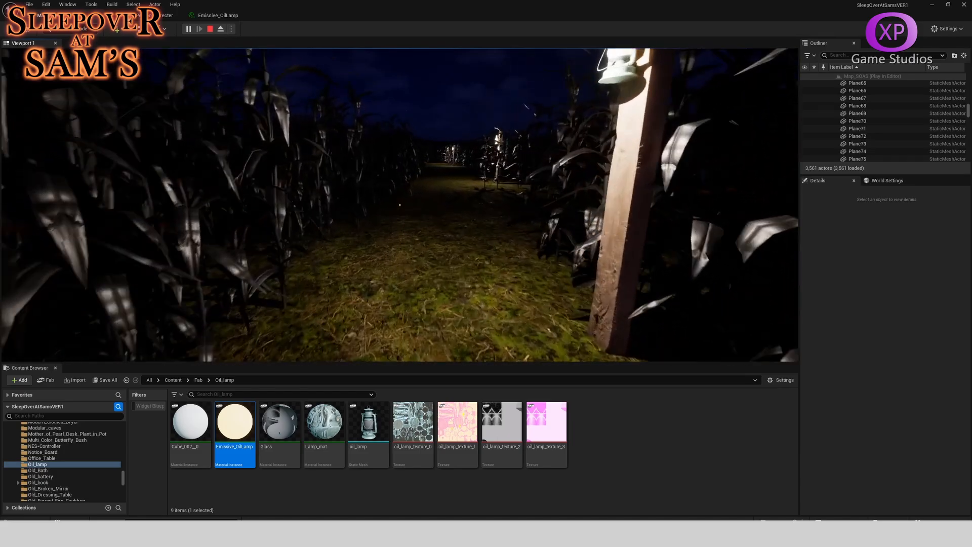
pyautogui.press('w')
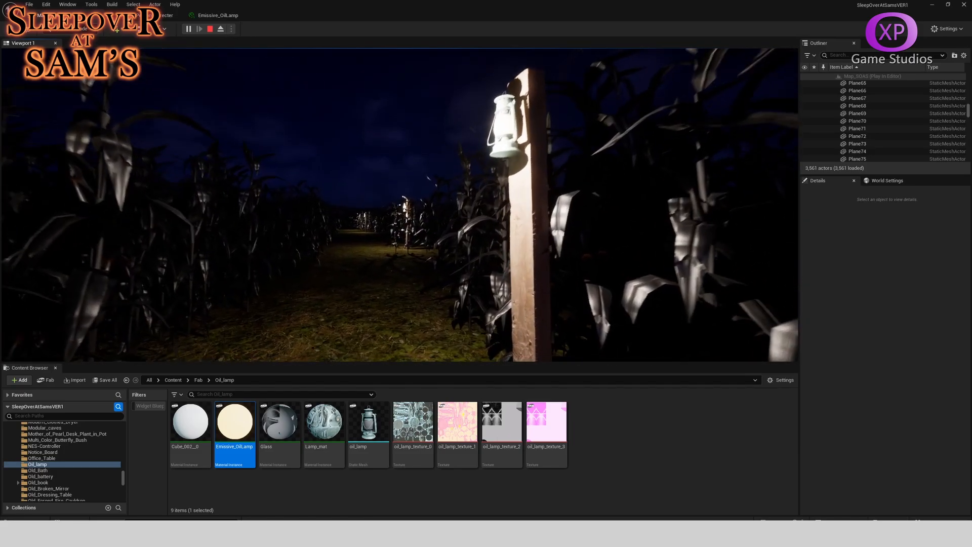
pyautogui.press('w')
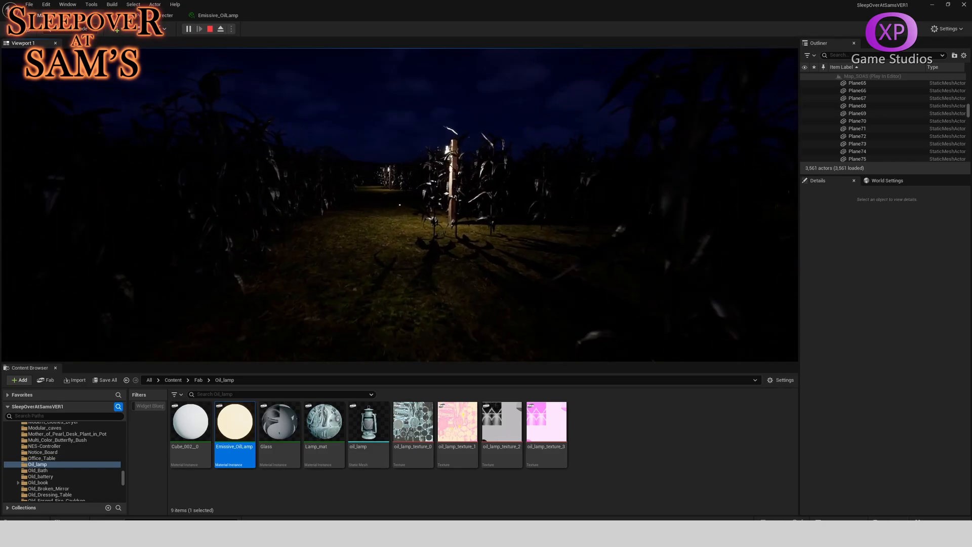
# Step: Walk the first maze paths from one oil lamp post to the next, checking how each lights the corn and grass
pyautogui.press('w')
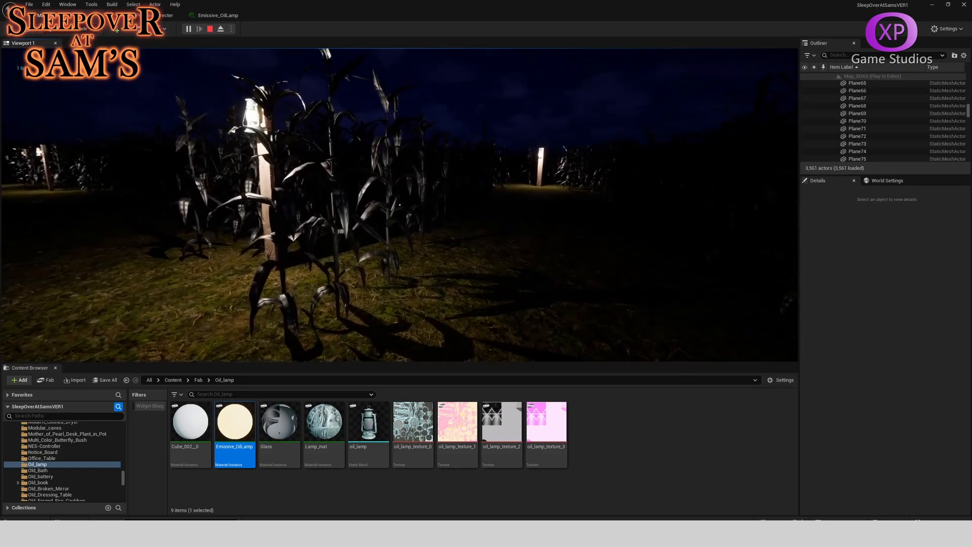
pyautogui.press('w')
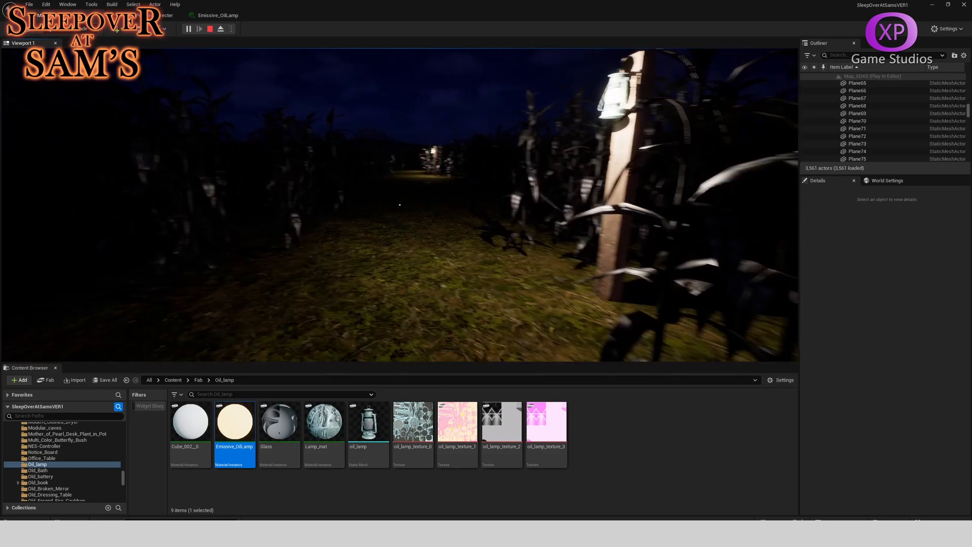
pyautogui.press('w')
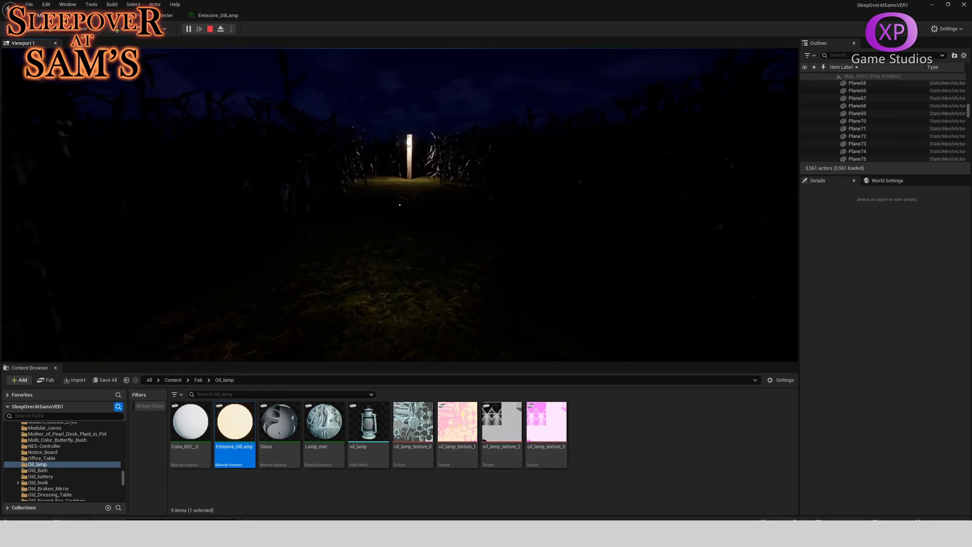
pyautogui.press('w')
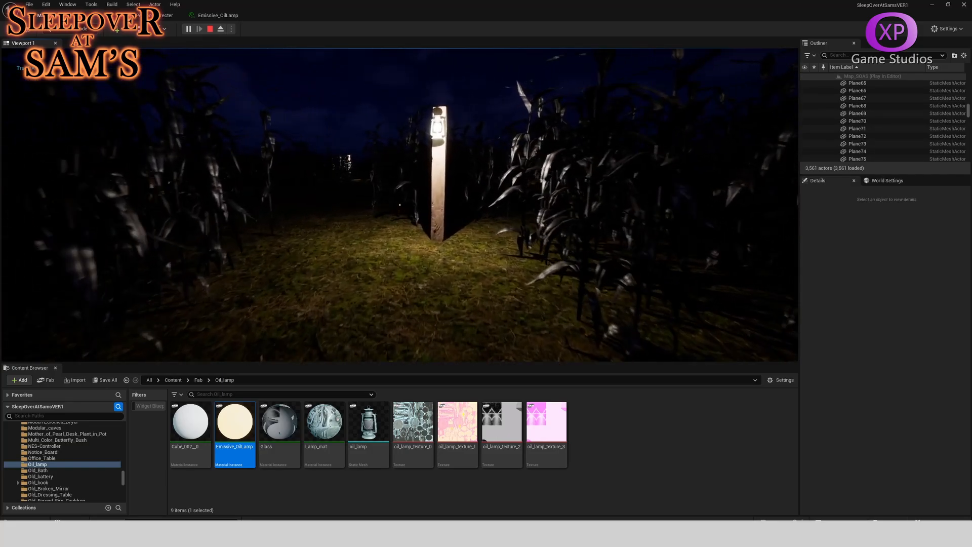
pyautogui.press('w')
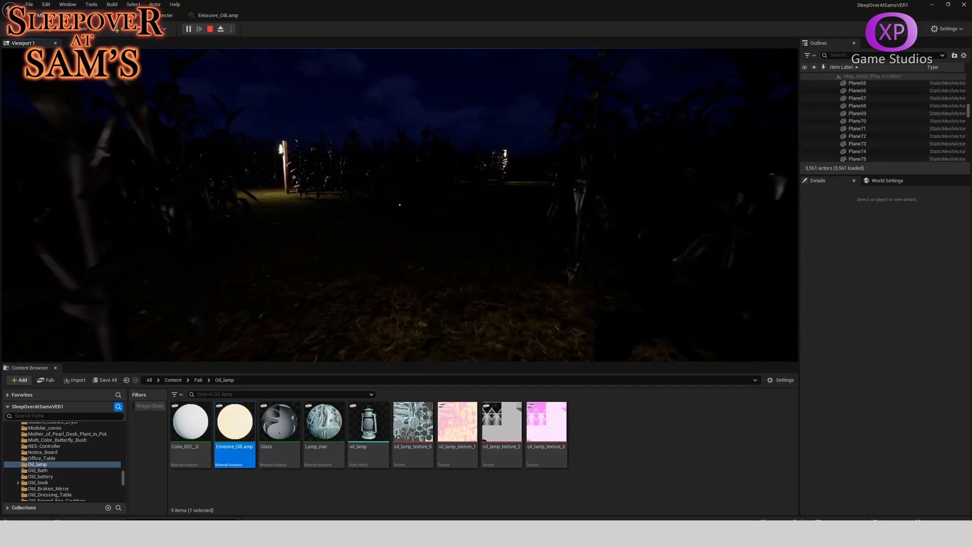
pyautogui.press('w')
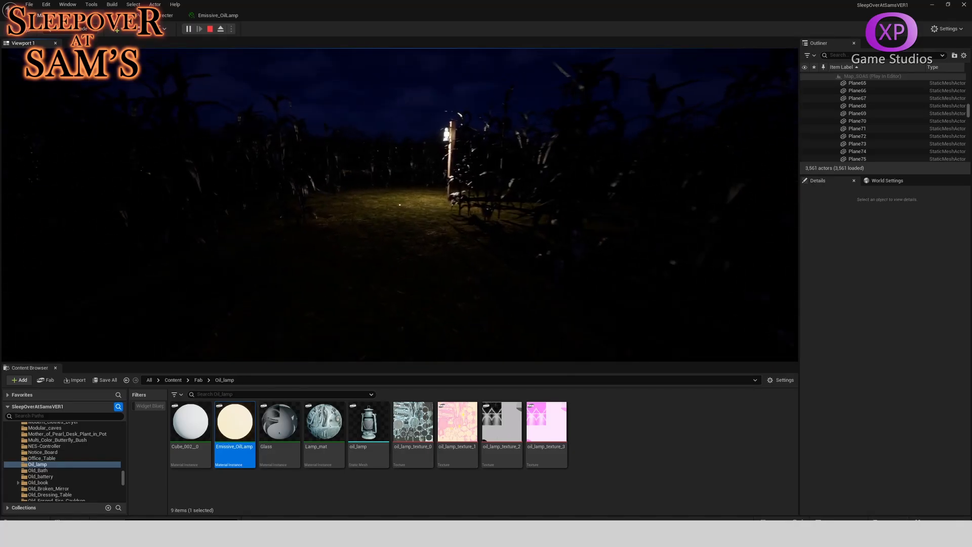
pyautogui.press('w')
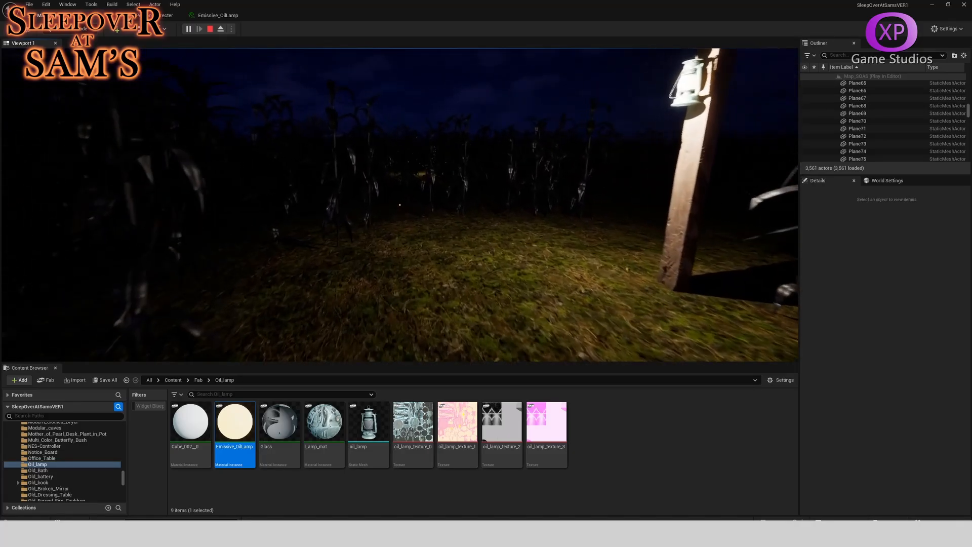
# Step: Continue through the unlit stretches deeper in the maze, checking that distant oil lamps guide the way to the following posts
pyautogui.press('w')
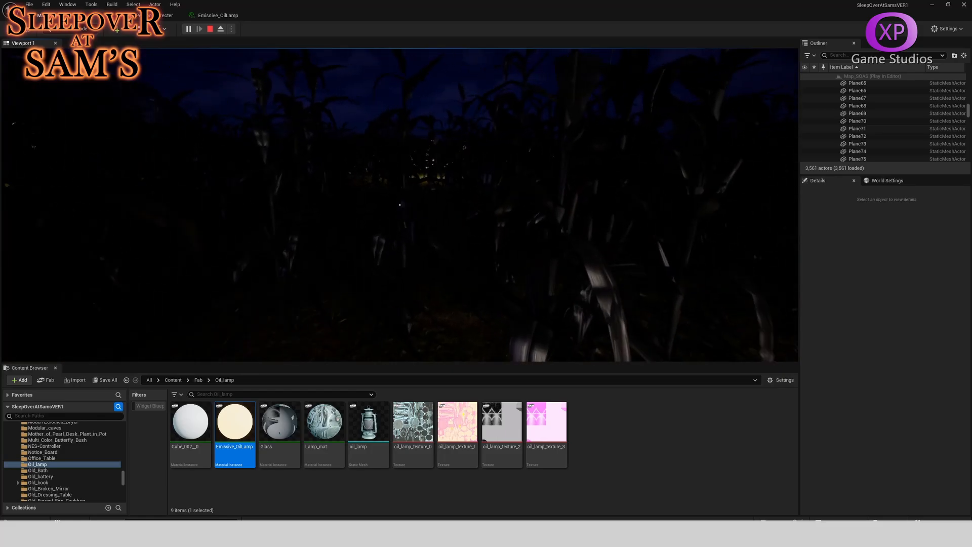
pyautogui.press('w')
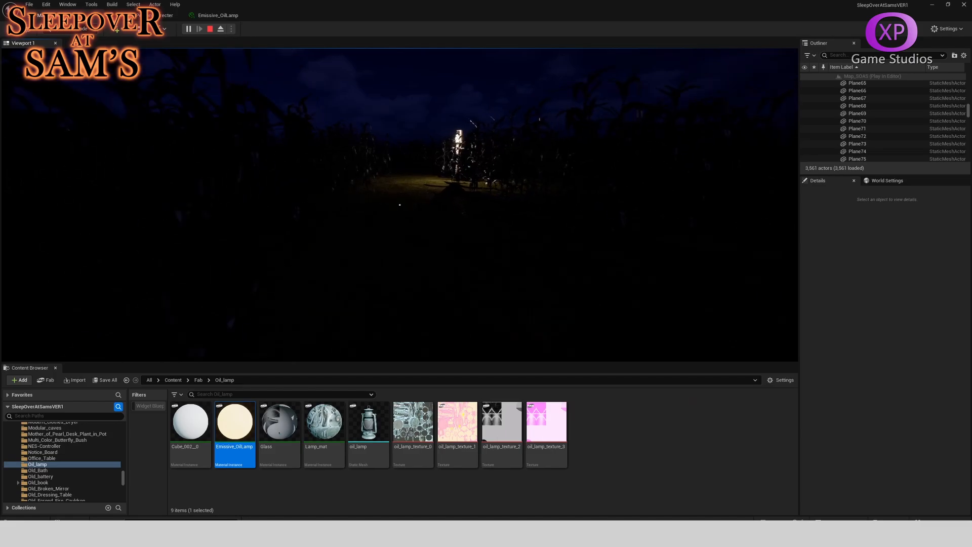
pyautogui.press('w')
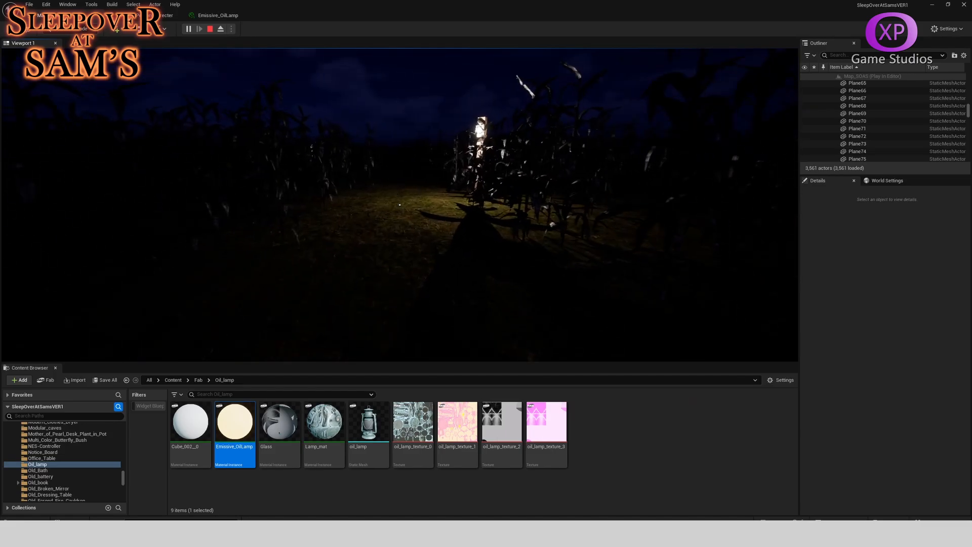
pyautogui.press('w')
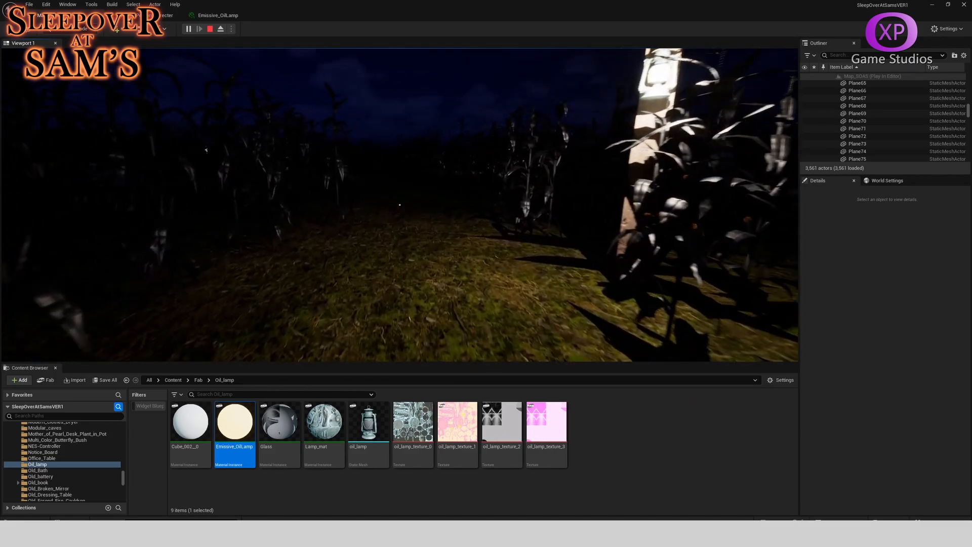
pyautogui.press('w')
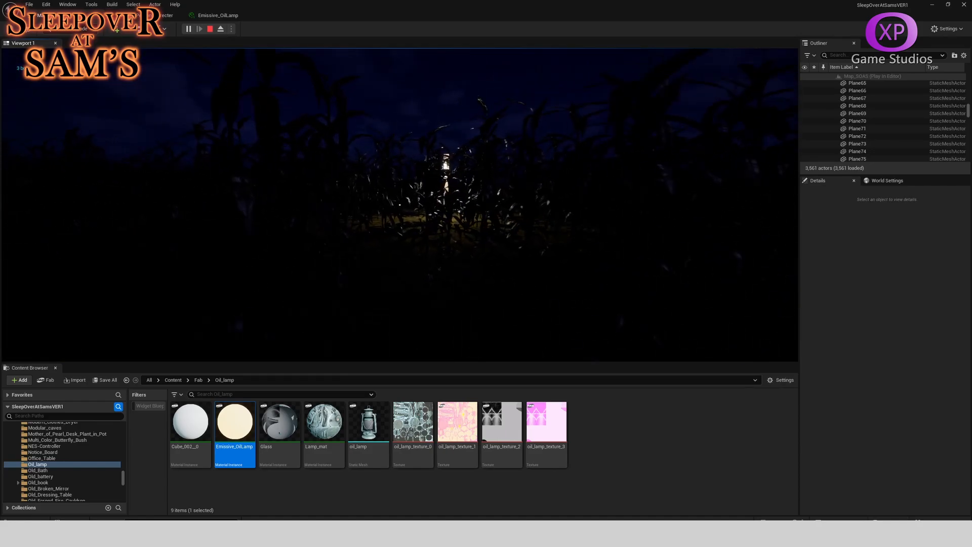
pyautogui.press('w')
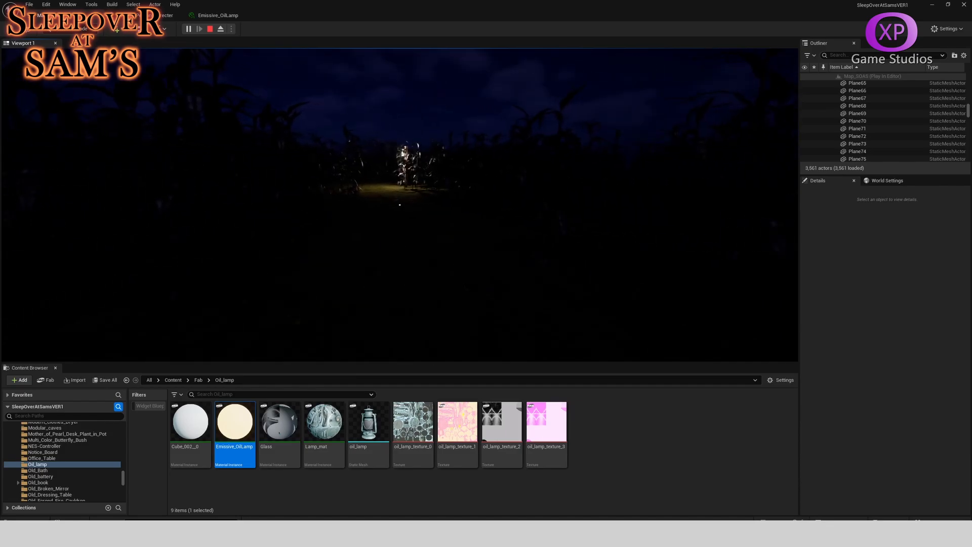
pyautogui.press('w')
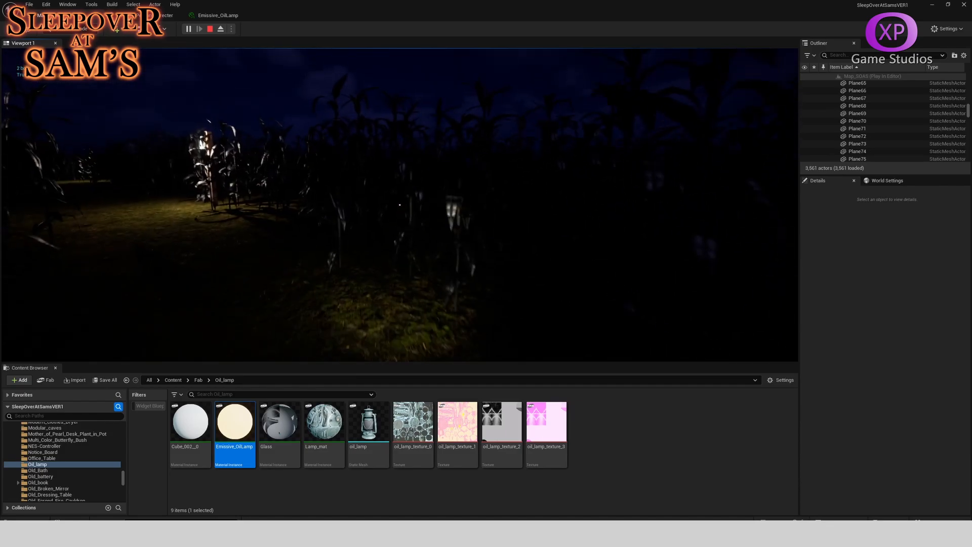
pyautogui.press('w')
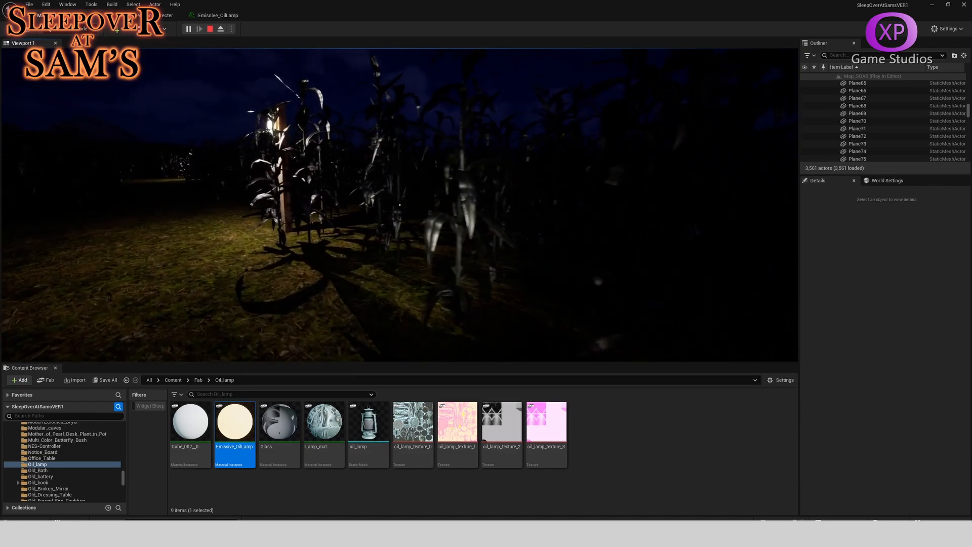
# Step: Push through the dense corn with the flashlight, checking its beam on the stalks and the lamp glow between the rows
pyautogui.press('w')
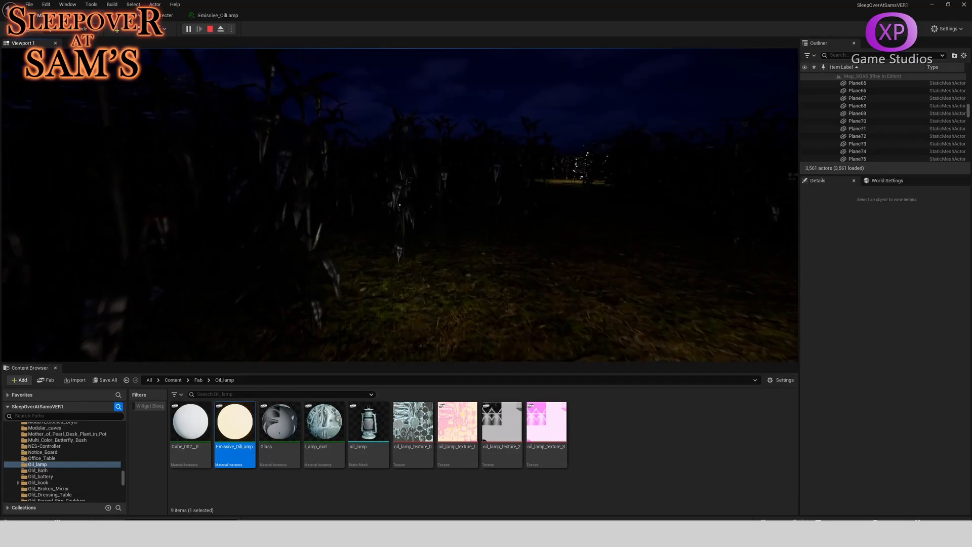
pyautogui.press('w')
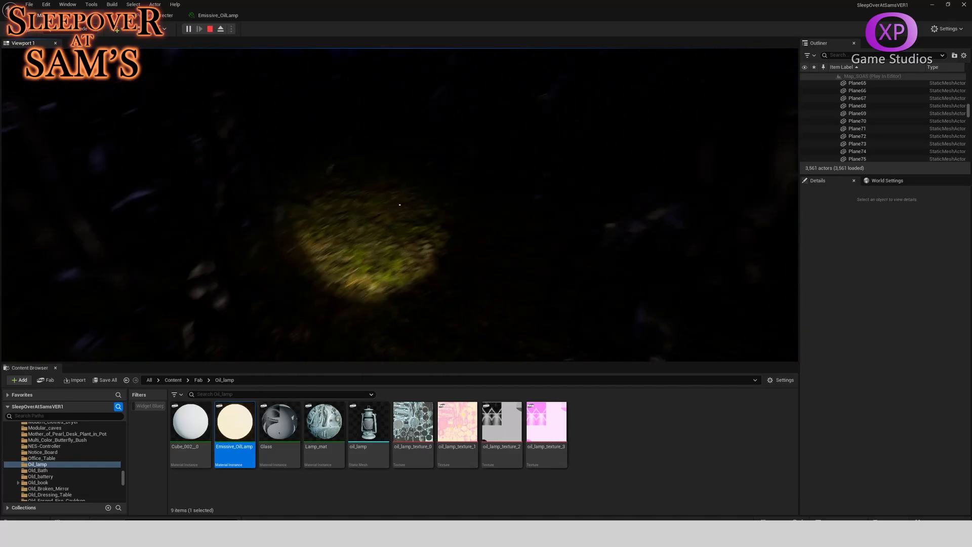
pyautogui.press('w')
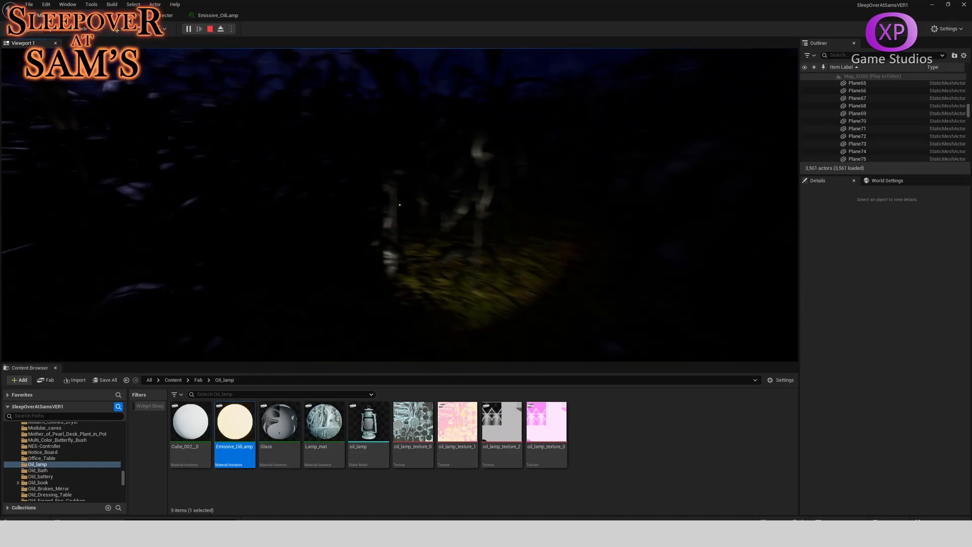
pyautogui.press('w')
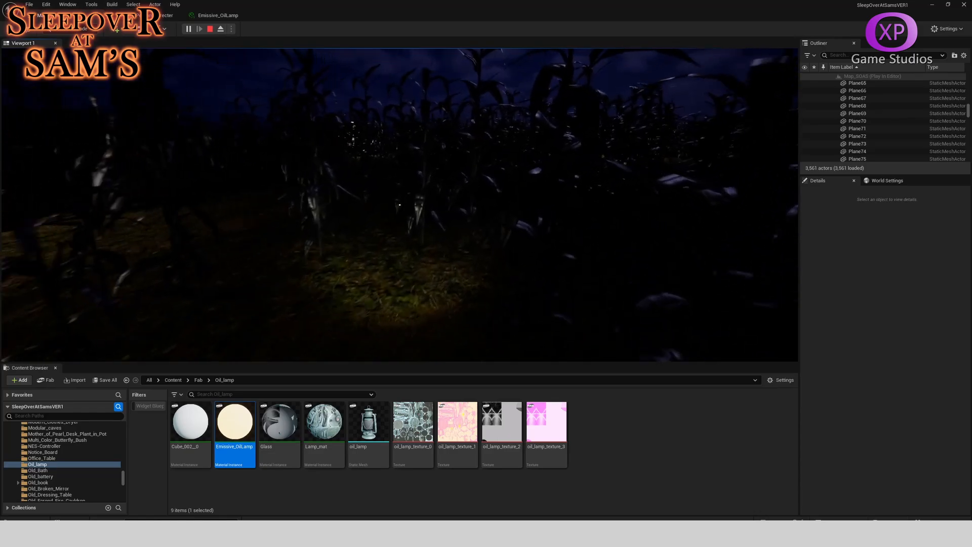
pyautogui.press('w')
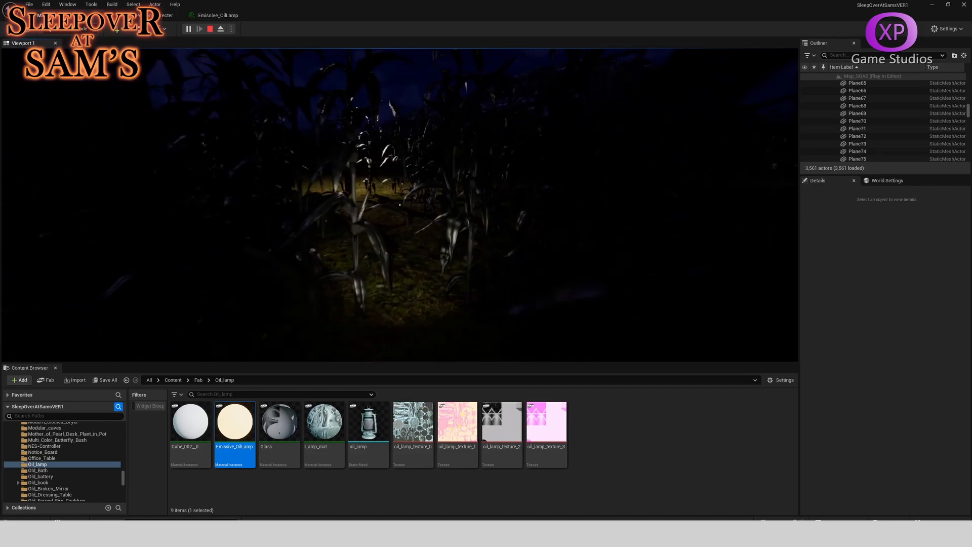
pyautogui.press('w')
pyautogui.press('w')
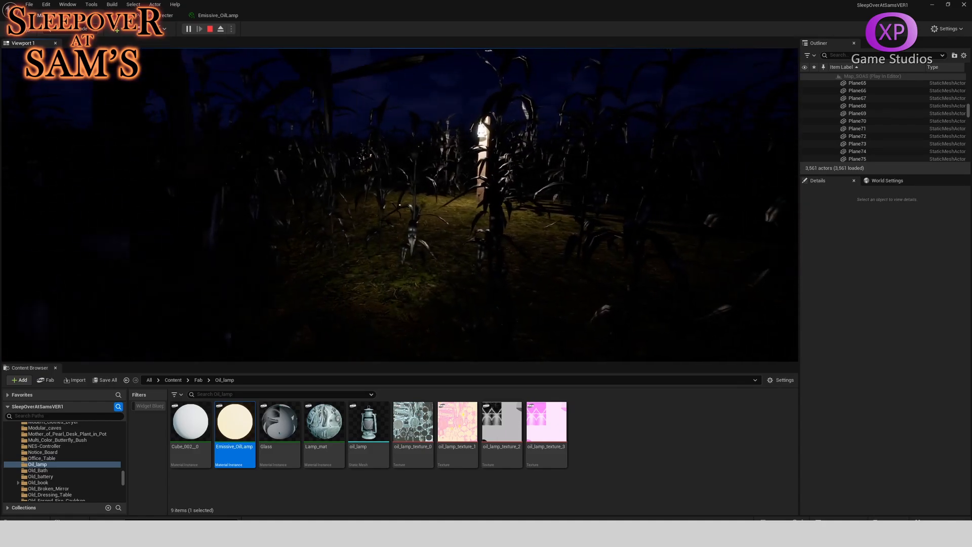
pyautogui.press('w')
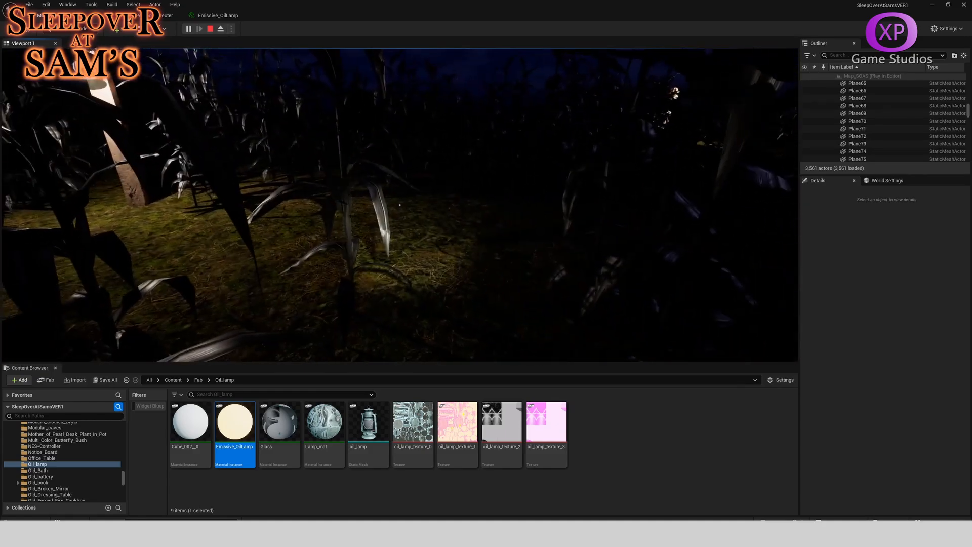
pyautogui.press('w')
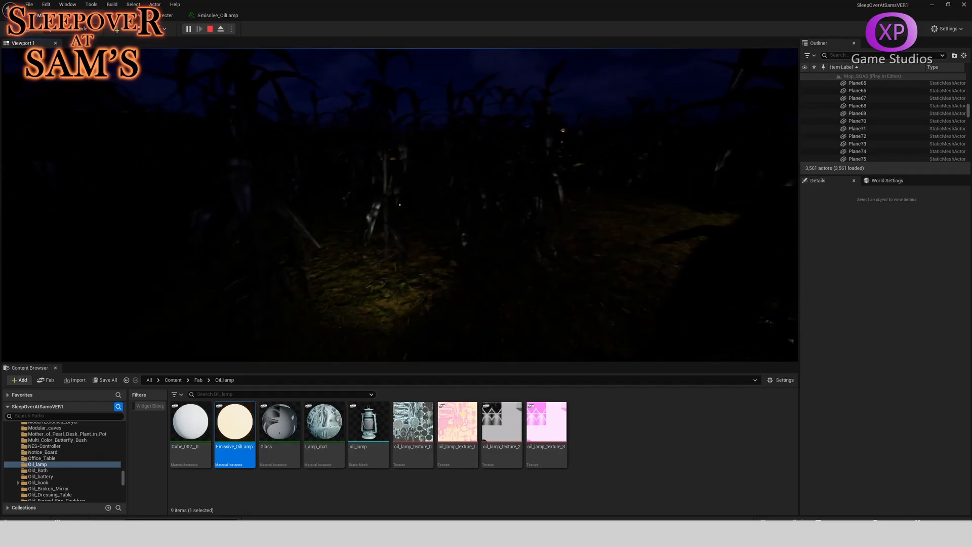
# Step: Keep following the oil lamps through the maze, checking how visible each post is from the dark corn rows
pyautogui.press('w')
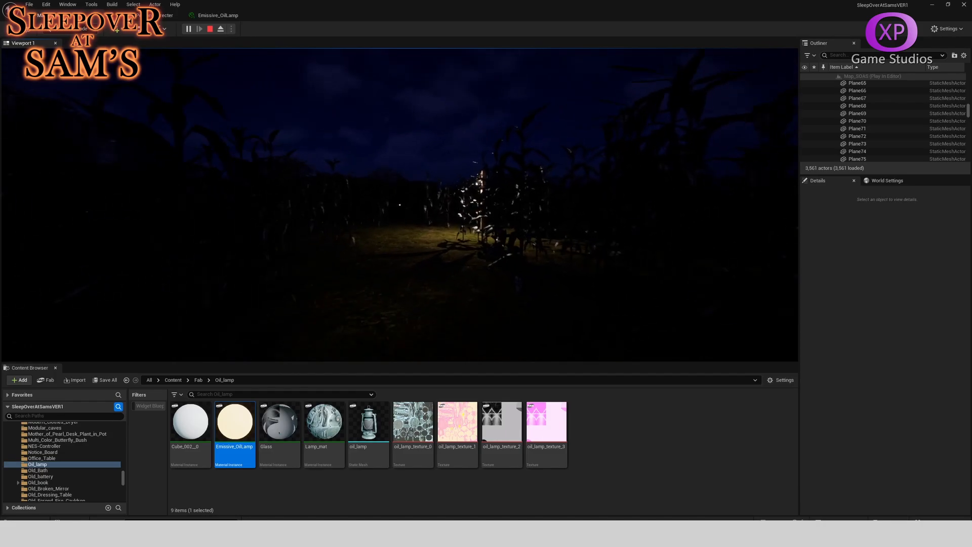
pyautogui.press('w')
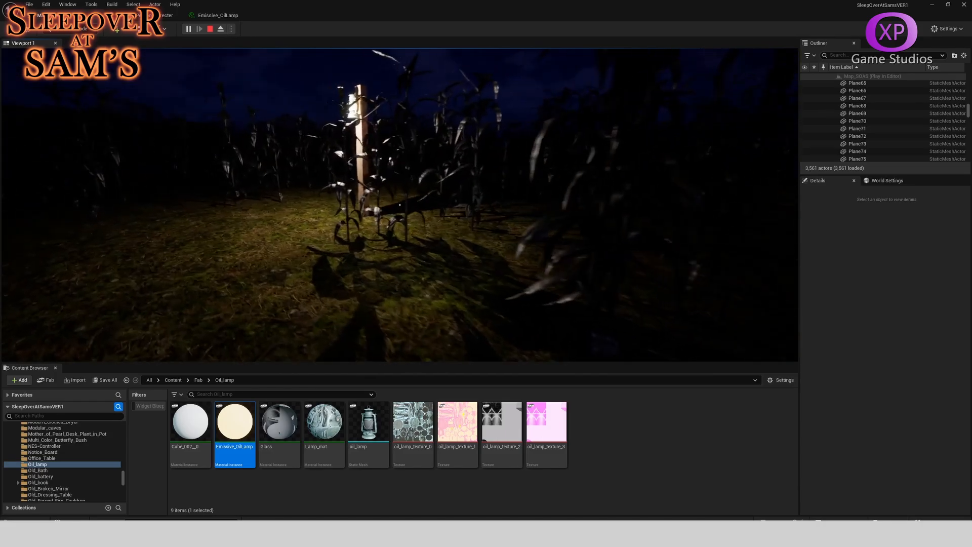
pyautogui.press('w')
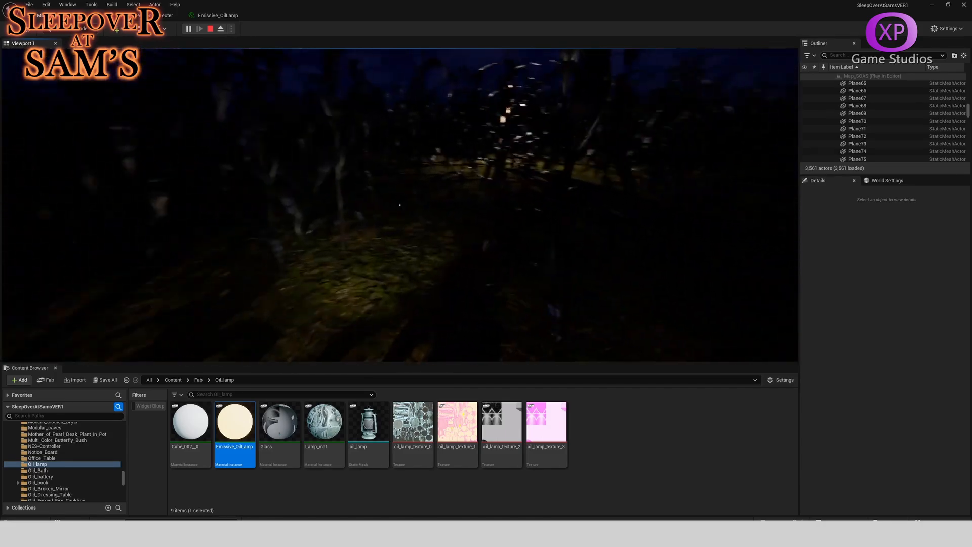
pyautogui.press('w')
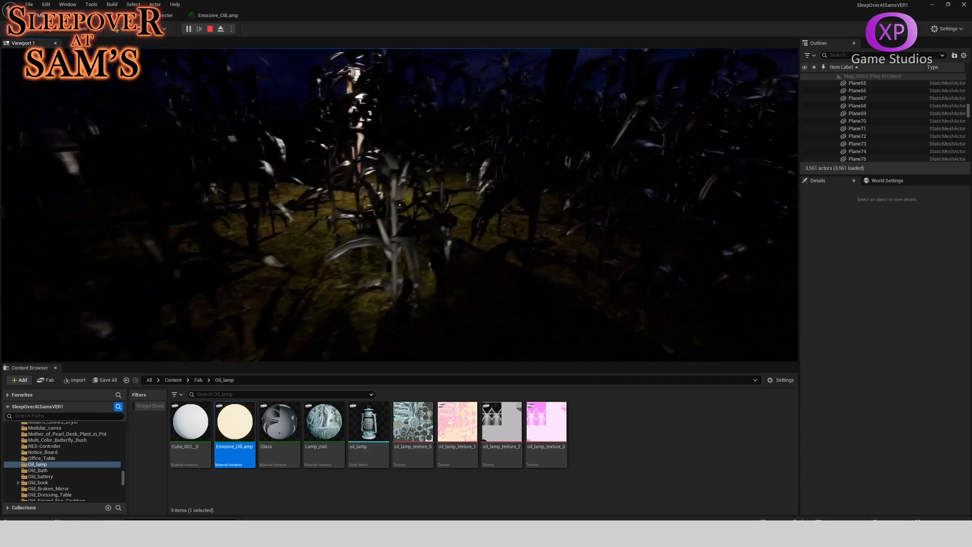
pyautogui.press('w')
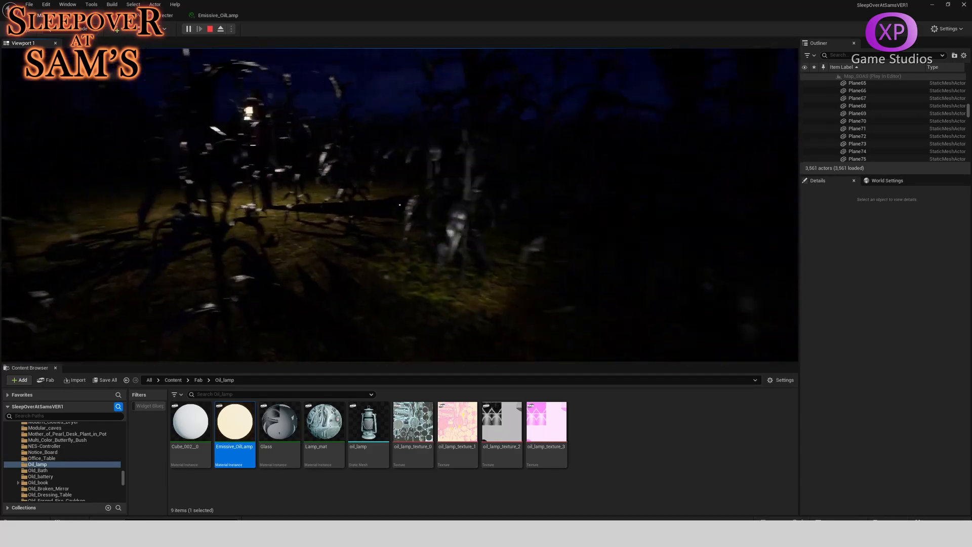
pyautogui.press('w')
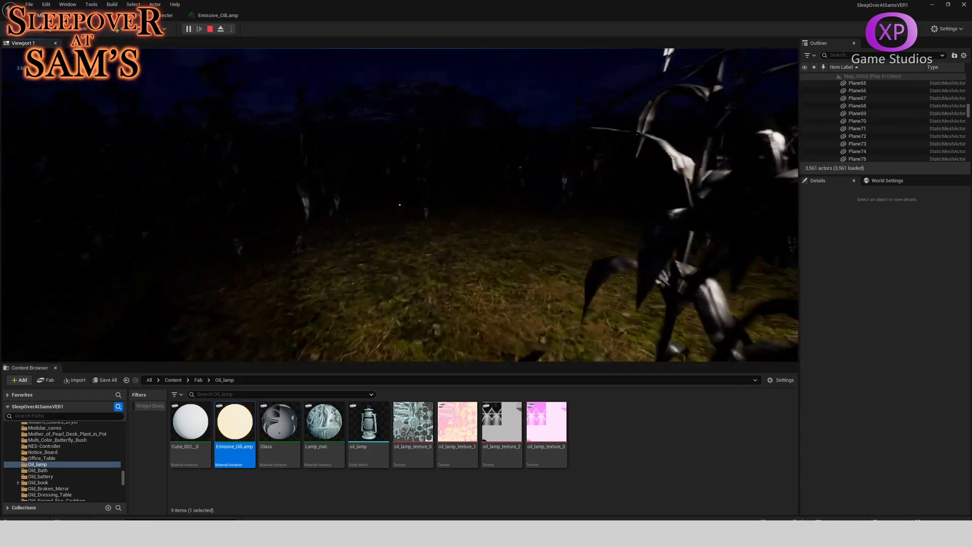
# Step: Walk the next dark stretch up to the lamp post on the open path, and end the play-test there
pyautogui.press('w')
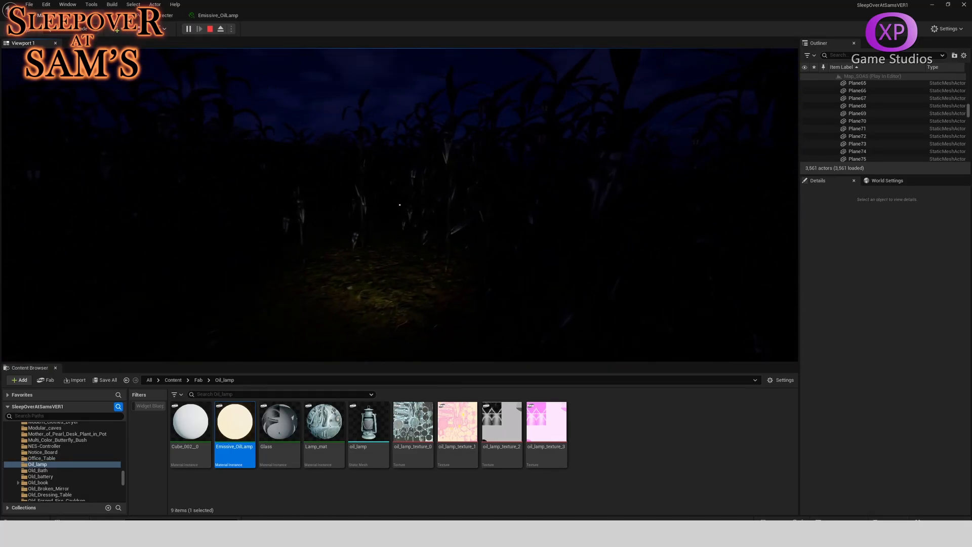
pyautogui.press('w')
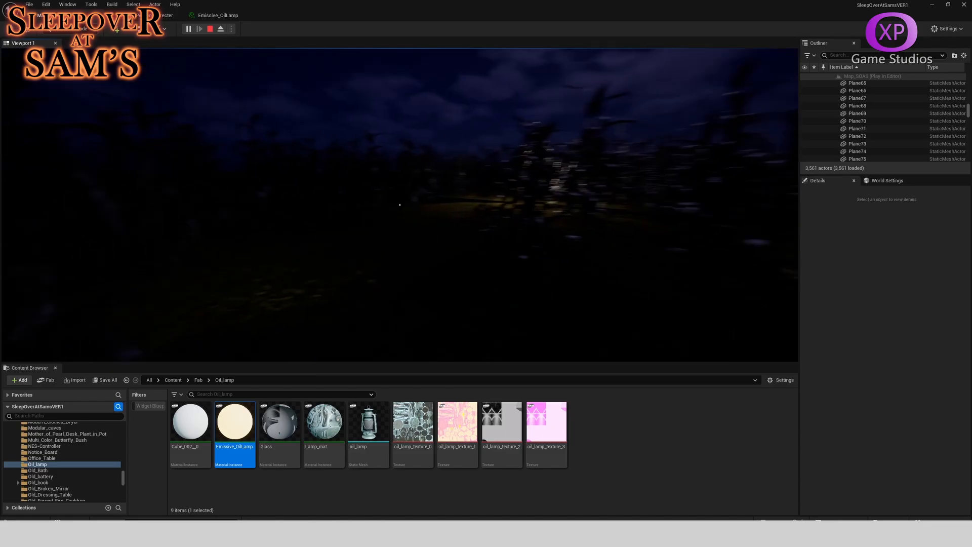
pyautogui.press('w')
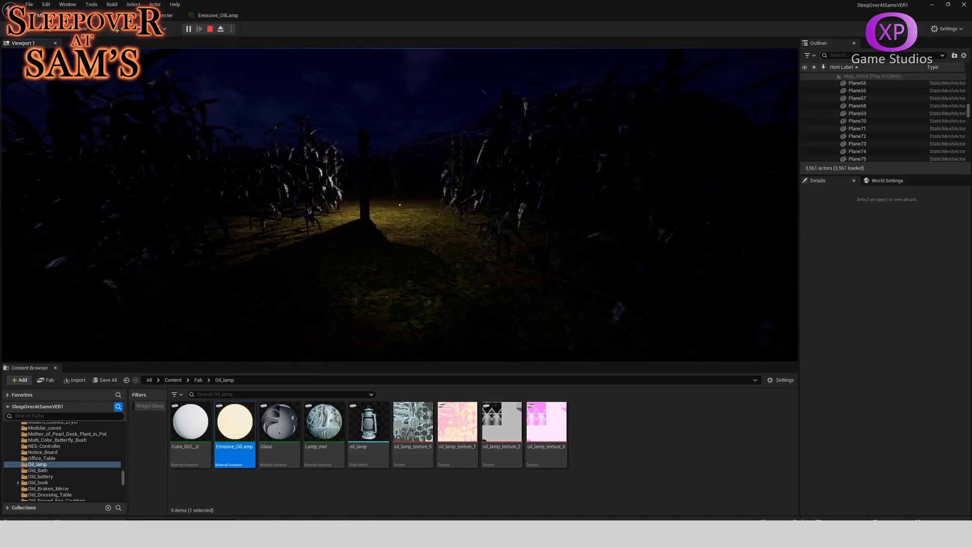
pyautogui.press('w')
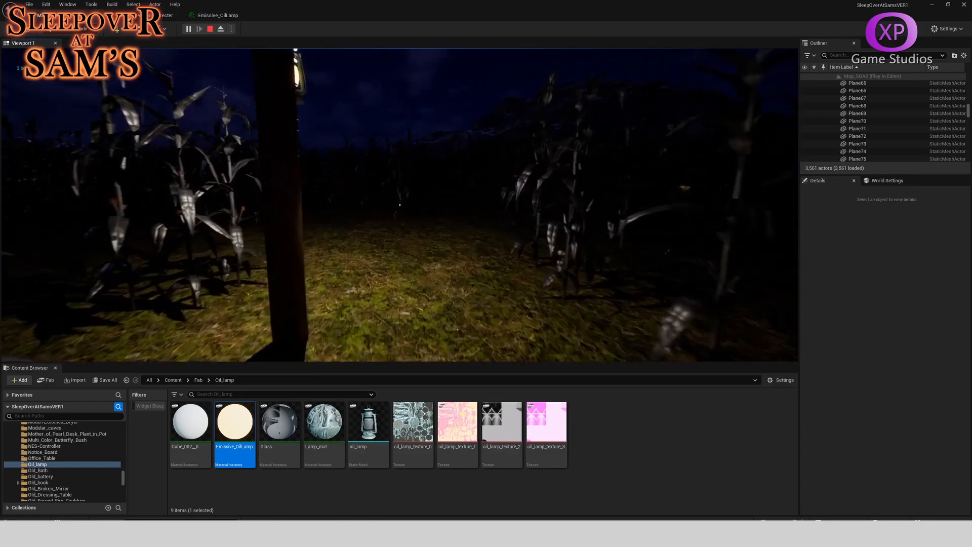
pyautogui.press('Escape')
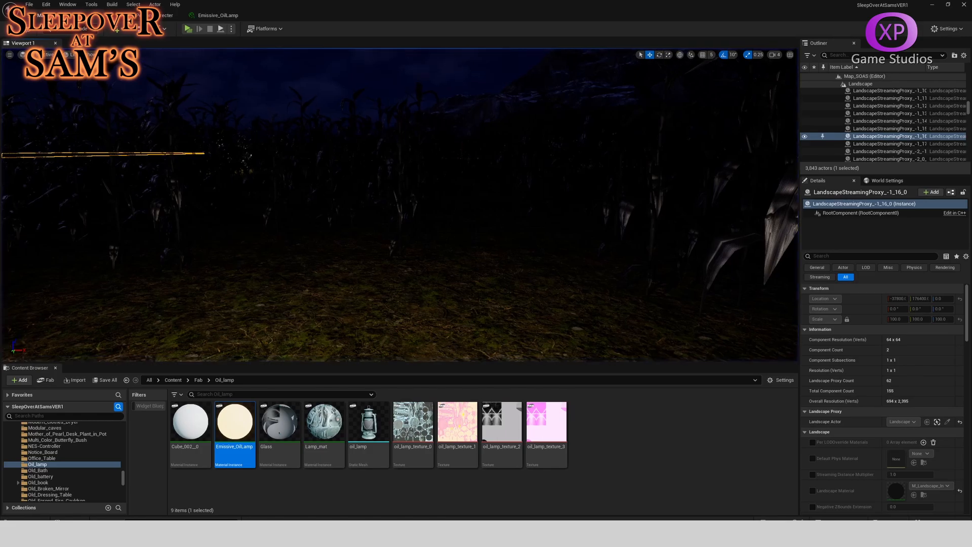
# Step: Start a new play-test from a spot on the landscape among the lamp posts in another part of the maze
pyautogui.press('s')
pyautogui.moveTo(399, 205); pyautogui.dragTo(213, 203, button='right')
pyautogui.press('w')
pyautogui.press('w')
pyautogui.scroll(-2, 339, 233)
pyautogui.press('w')
pyautogui.scroll(-1, 339, 197)
pyautogui.press('w')
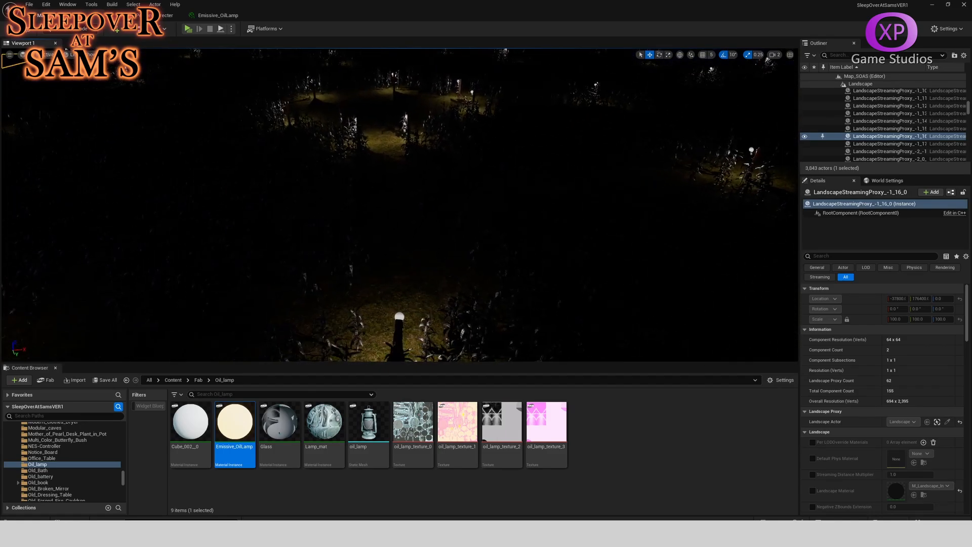
pyautogui.press('w')
pyautogui.moveTo(374, 154); pyautogui.dragTo(435, 137, button='right')
pyautogui.rightClick(434, 137)
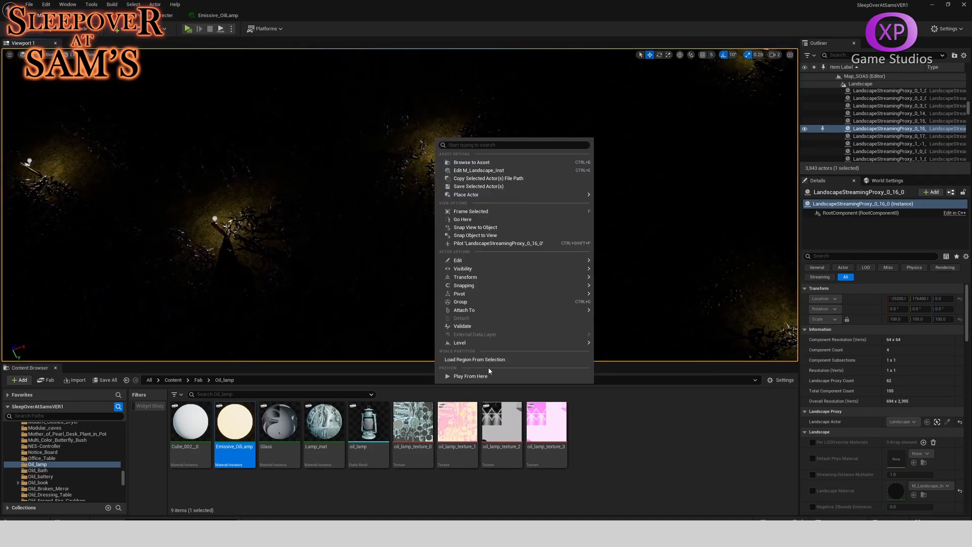
pyautogui.click(468, 376)
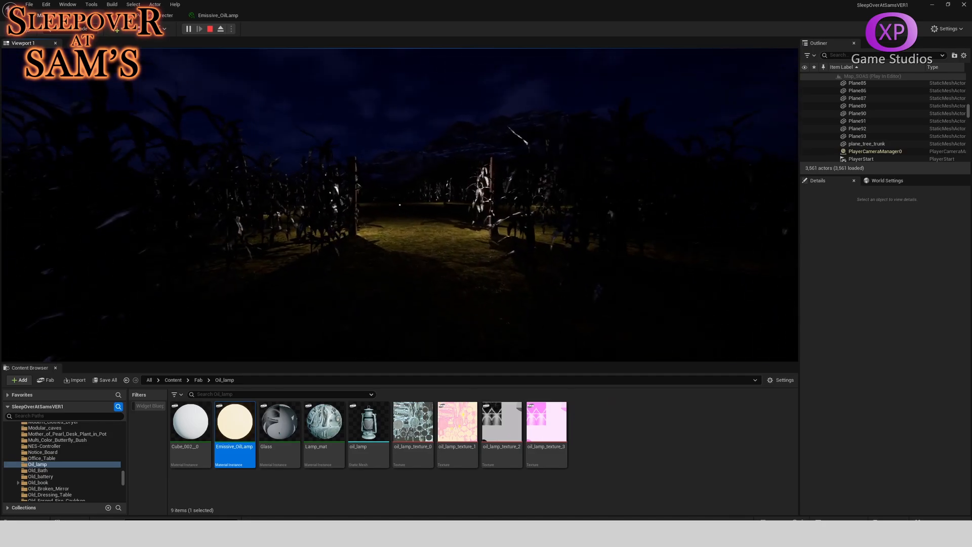
# Step: Walk between the paired lamp posts and across the clearing, checking the lighting around its edges, and end the play-test
pyautogui.press('w')
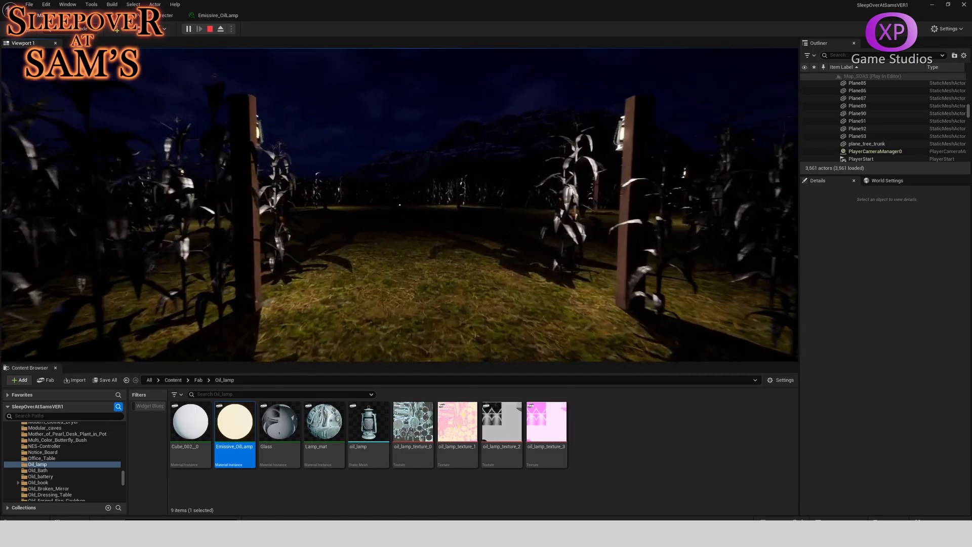
pyautogui.press('w')
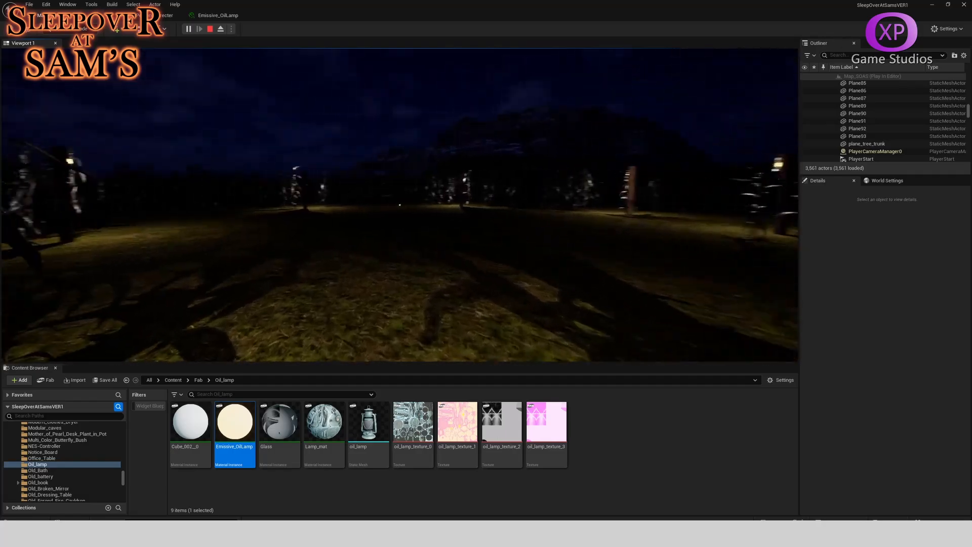
pyautogui.press('w')
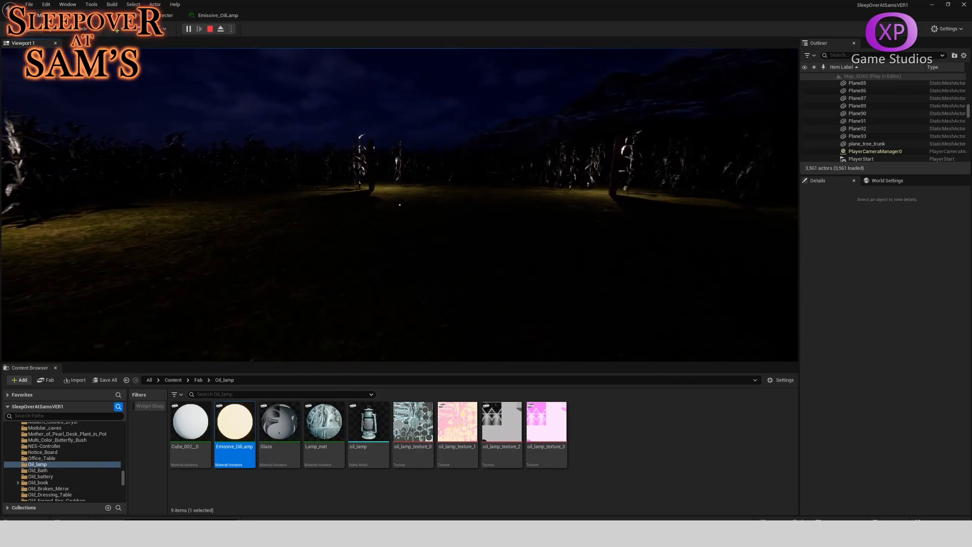
pyautogui.press('w')
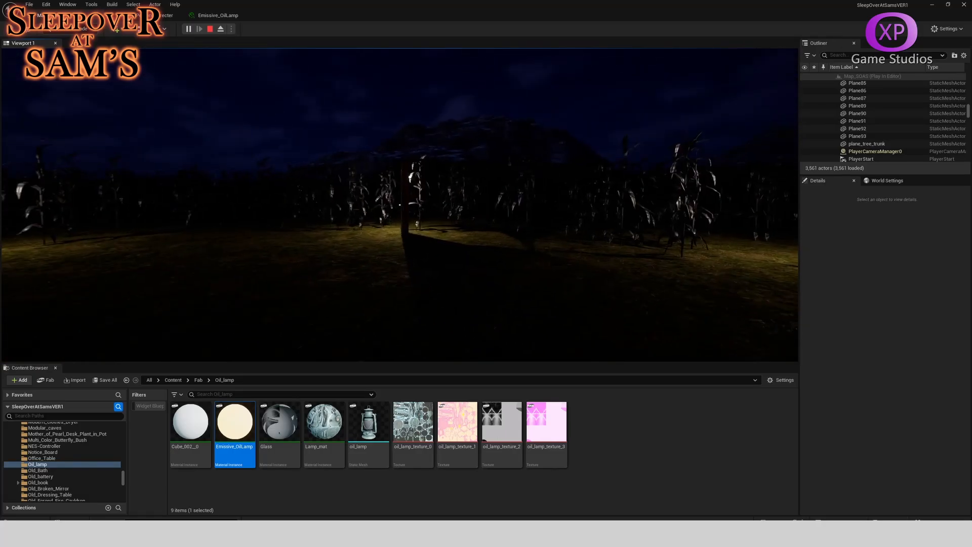
pyautogui.press('w')
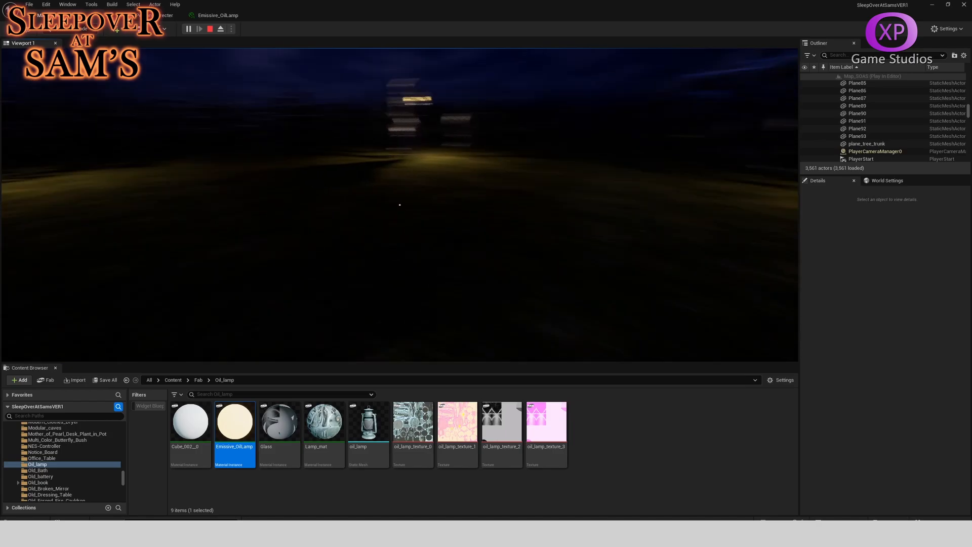
pyautogui.press('w')
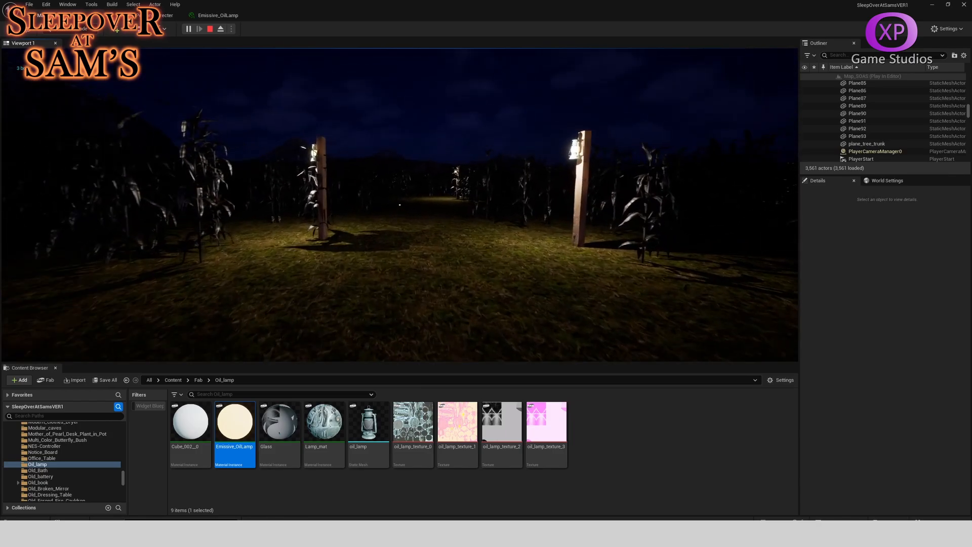
pyautogui.press('w')
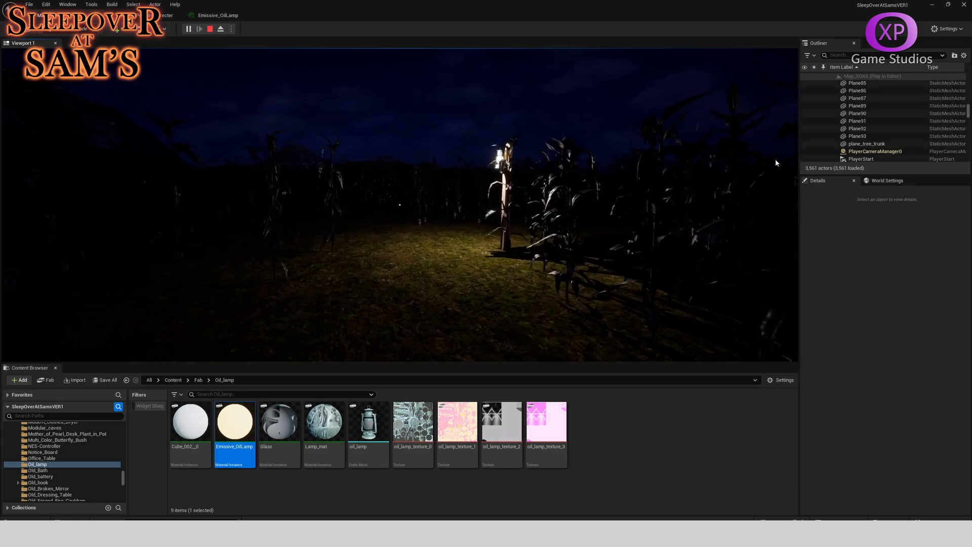
pyautogui.press('Escape')
# Step: Add a point light in front of the dark barn, lower it, and move it close to the front wall
pyautogui.press('w')
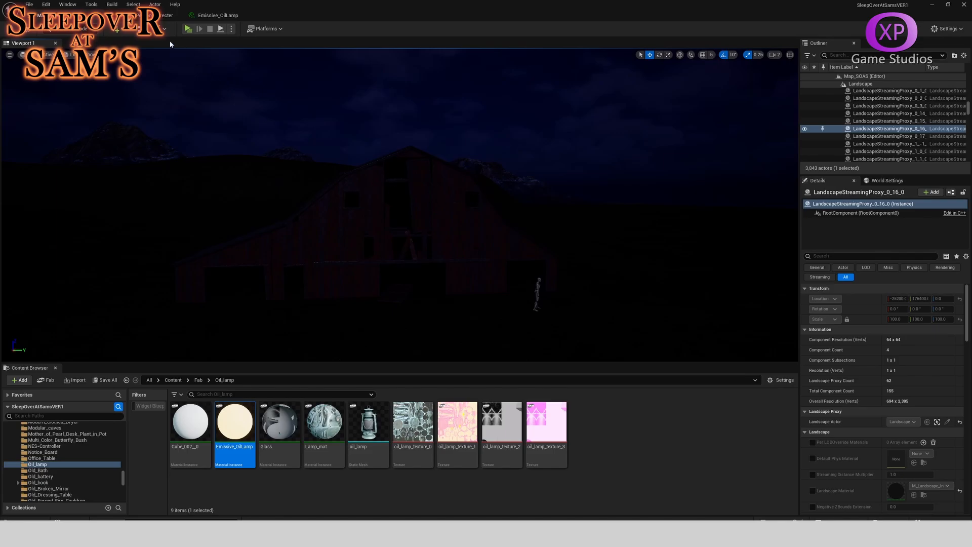
pyautogui.click(115, 30)
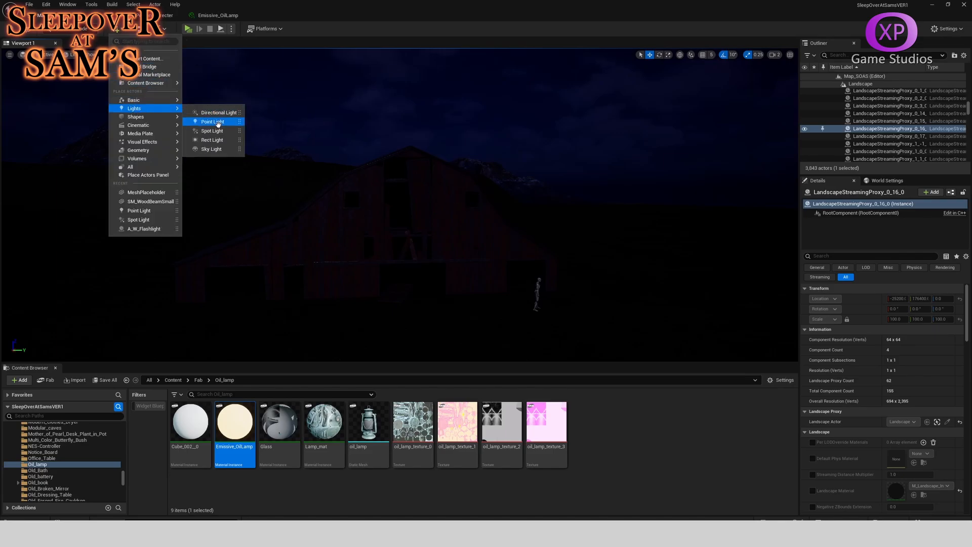
pyautogui.click(214, 121)
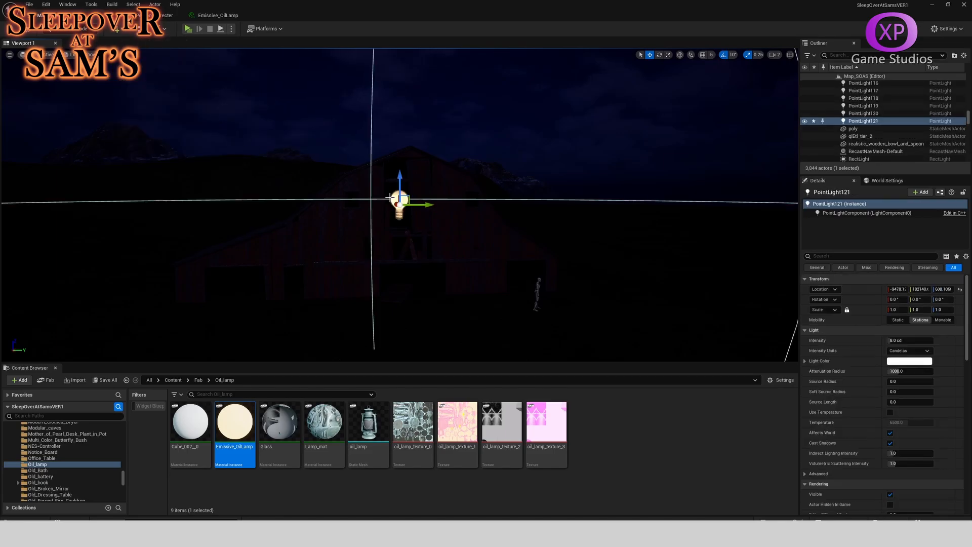
pyautogui.moveTo(409, 247); pyautogui.dragTo(408, 271)
pyautogui.press('a')
pyautogui.moveTo(408, 271); pyautogui.dragTo(487, 271, button='right')
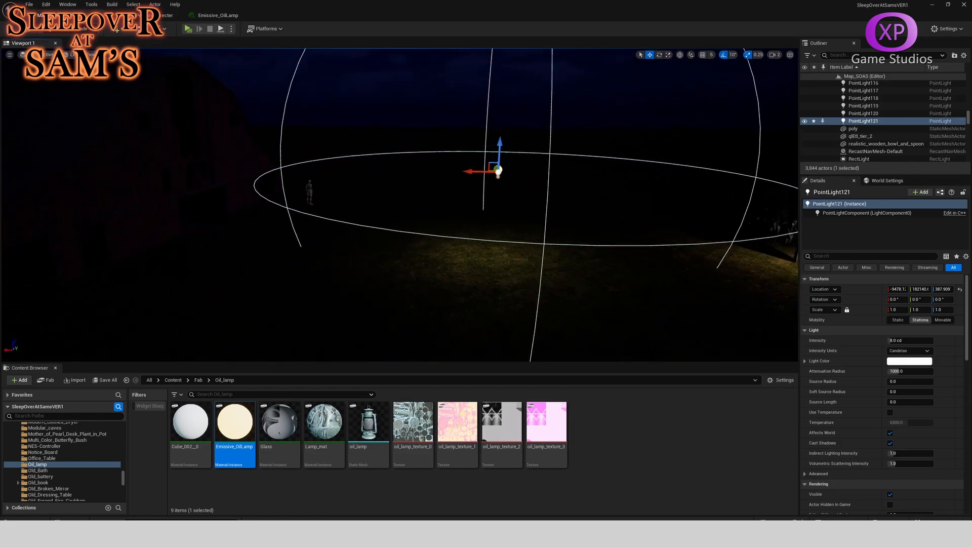
pyautogui.moveTo(482, 165); pyautogui.dragTo(173, 159)
pyautogui.moveTo(229, 163); pyautogui.dragTo(167, 164, button='right')
pyautogui.press('w')
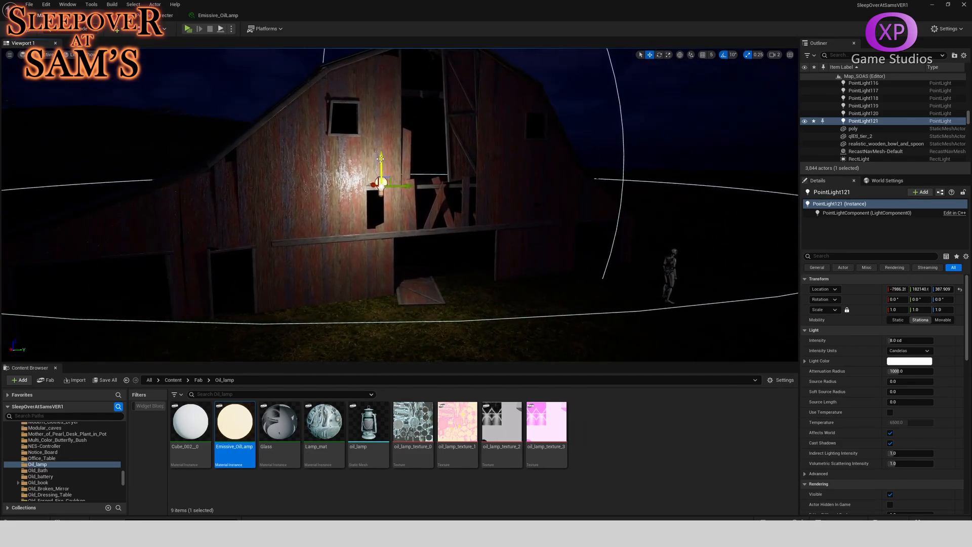
# Step: Raise the point light to the barn's upper loft opening, at a height of about 618
pyautogui.moveTo(382, 161); pyautogui.dragTo(381, 187)
pyautogui.press('a')
pyautogui.moveTo(403, 214); pyautogui.dragTo(456, 197, button='right')
pyautogui.moveTo(331, 200); pyautogui.dragTo(329, 112)
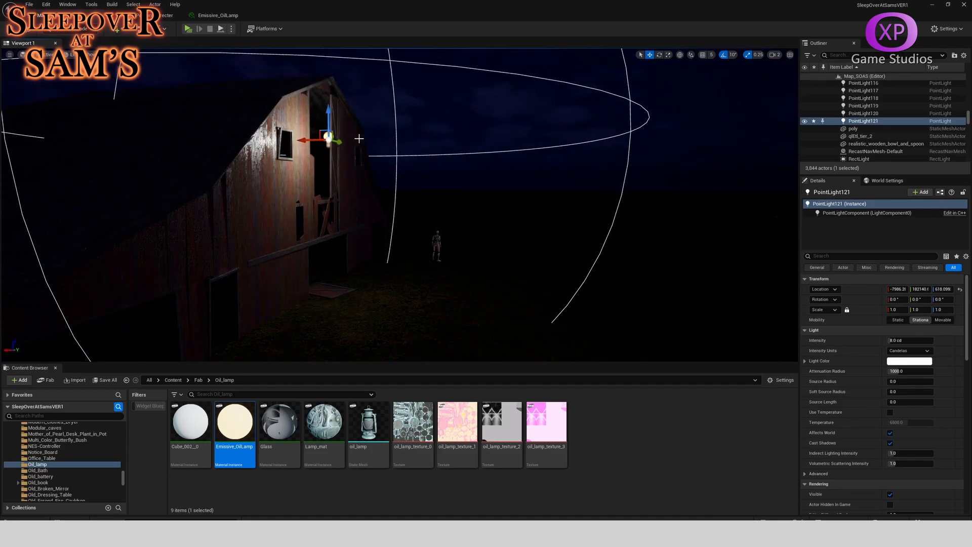
# Step: Duplicate the oil lamp post at the edge of the corn with its light, and pull the copy out onto the grass
pyautogui.press('w')
pyautogui.moveTo(330, 112); pyautogui.dragTo(532, 142, button='right')
pyautogui.press('w')
pyautogui.scroll(-2, 400, 205)
pyautogui.press('w')
pyautogui.moveTo(401, 144); pyautogui.dragTo(567, 98, button='right')
pyautogui.press('a')
pyautogui.moveTo(503, 161); pyautogui.dragTo(456, 213, button='right')
pyautogui.press('s')
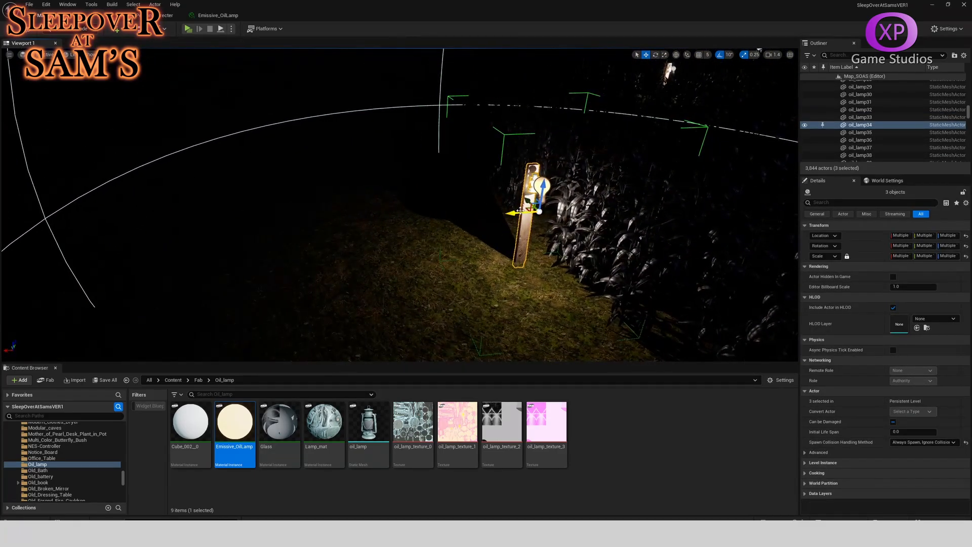
pyautogui.keyDown('alt'); pyautogui.moveTo(518, 214); pyautogui.dragTo(122, 242); pyautogui.keyUp('alt')
# Step: Move the copied lamp post across the grass to the barn front, near the open doorway
pyautogui.moveTo(123, 242); pyautogui.dragTo(66, 236, button='right')
pyautogui.press('s')
pyautogui.press('w')
pyautogui.press('w')
pyautogui.moveTo(432, 203); pyautogui.dragTo(367, 201, button='right')
pyautogui.press('d')
pyautogui.press('a')
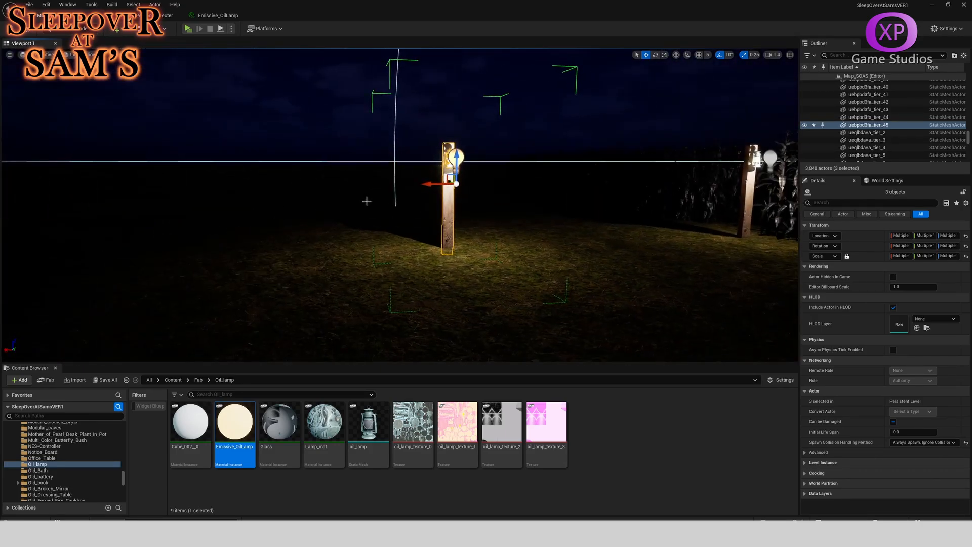
pyautogui.keyDown('shift'); pyautogui.moveTo(441, 185); pyautogui.dragTo(112, 185); pyautogui.keyUp('shift')
pyautogui.press('w')
pyautogui.moveTo(565, 172)
pyautogui.mouseDown(button='right')
pyautogui.moveTo(502, 172)
pyautogui.moveTo(565, 172)
pyautogui.mouseUp(button='right')
# Step: Rotate the copied lamp post about 80 degrees around its vertical axis and set it against the barn wall beside the doorway
pyautogui.press('e')
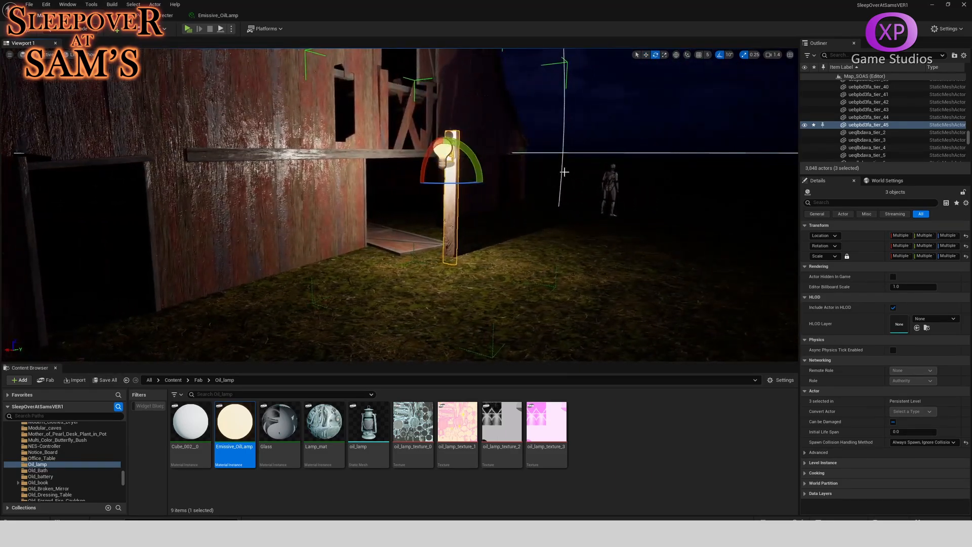
pyautogui.moveTo(400, 181); pyautogui.dragTo(411, 185)
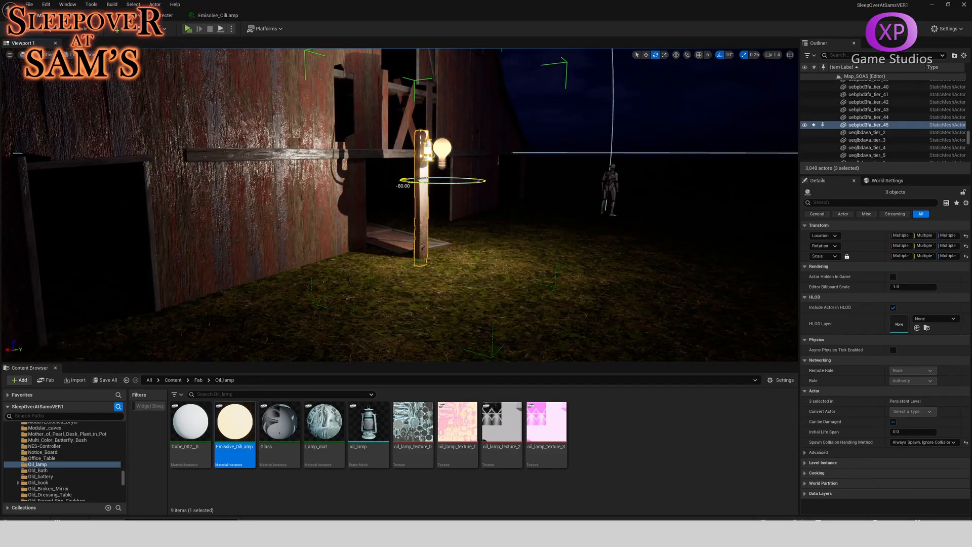
pyautogui.press('d')
pyautogui.moveTo(456, 160); pyautogui.dragTo(344, 160, button='right')
pyautogui.press('w')
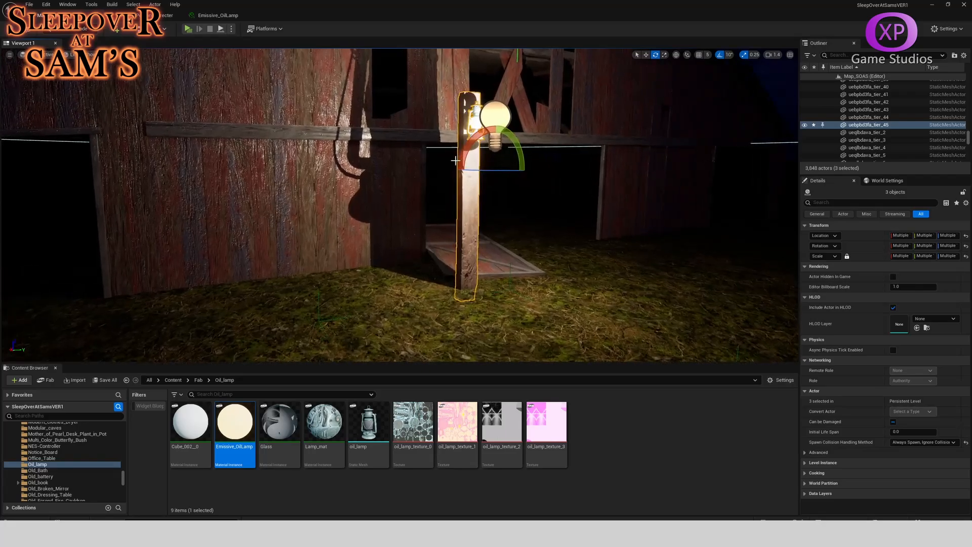
pyautogui.moveTo(508, 171); pyautogui.dragTo(437, 171)
pyautogui.press('a')
pyautogui.moveTo(382, 172); pyautogui.dragTo(466, 172, button='right')
pyautogui.moveTo(370, 161); pyautogui.dragTo(286, 160)
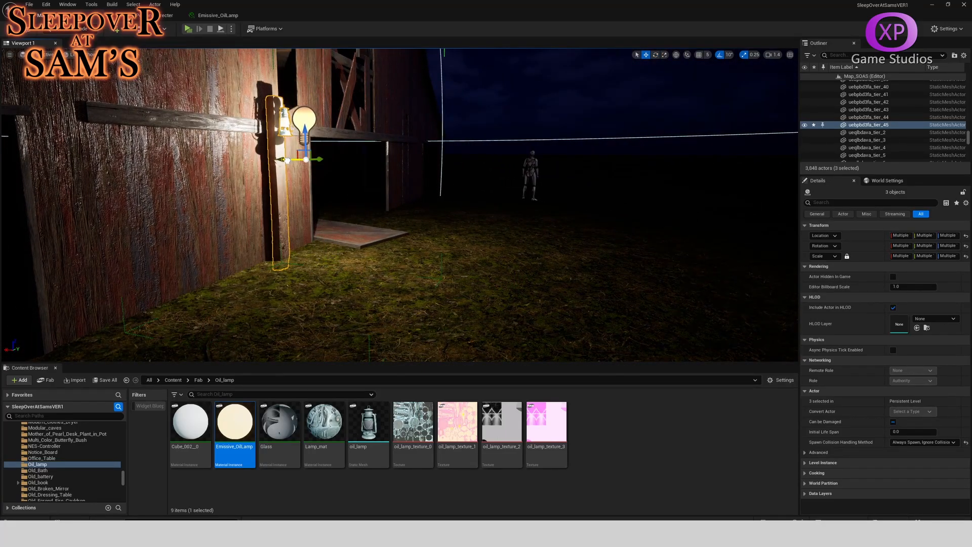
# Step: Delete the standalone point light at the barn's loft opening
pyautogui.moveTo(287, 160); pyautogui.dragTo(284, 81, button='right')
pyautogui.press('s')
pyautogui.click(363, 147)
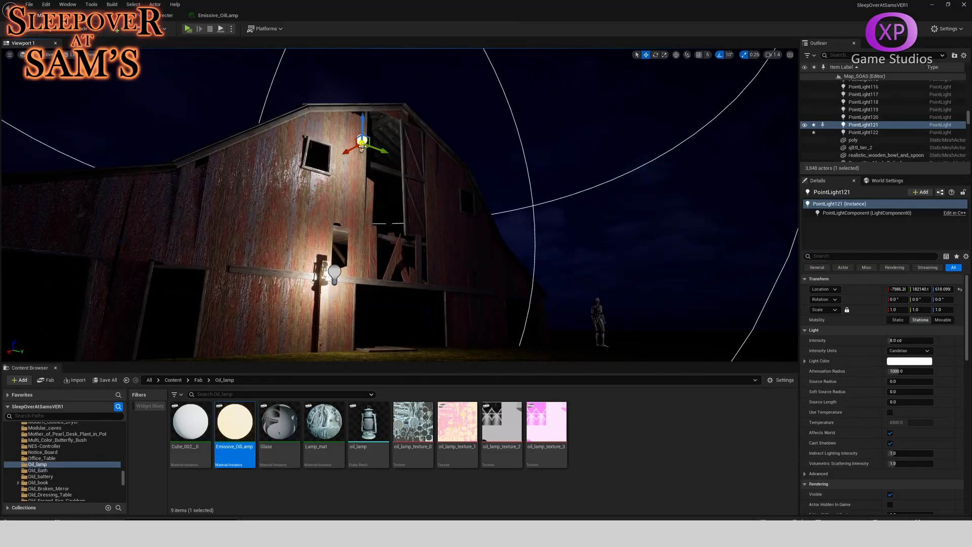
pyautogui.press('Delete')
# Step: Ungroup the oil lamp post and its light beside the barn doorway
pyautogui.press('s')
pyautogui.moveTo(354, 227)
pyautogui.mouseDown(button='right')
pyautogui.moveTo(354, 274)
pyautogui.moveTo(354, 218)
pyautogui.moveTo(362, 259)
pyautogui.moveTo(354, 228)
pyautogui.mouseUp(button='right')
pyautogui.press('w')
pyautogui.press('s')
pyautogui.press('a')
pyautogui.press('d')
pyautogui.click(368, 190)
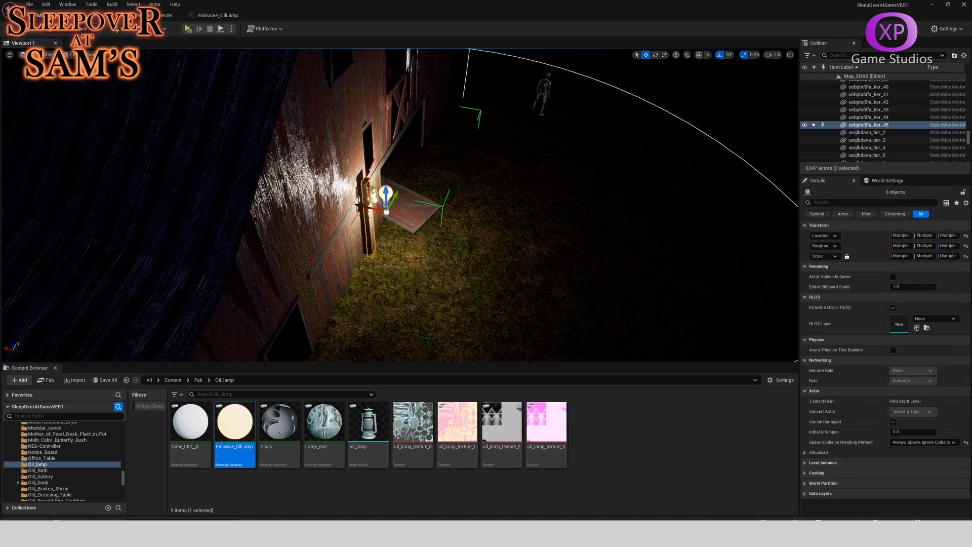
pyautogui.rightClick(369, 191)
pyautogui.moveTo(419, 381)
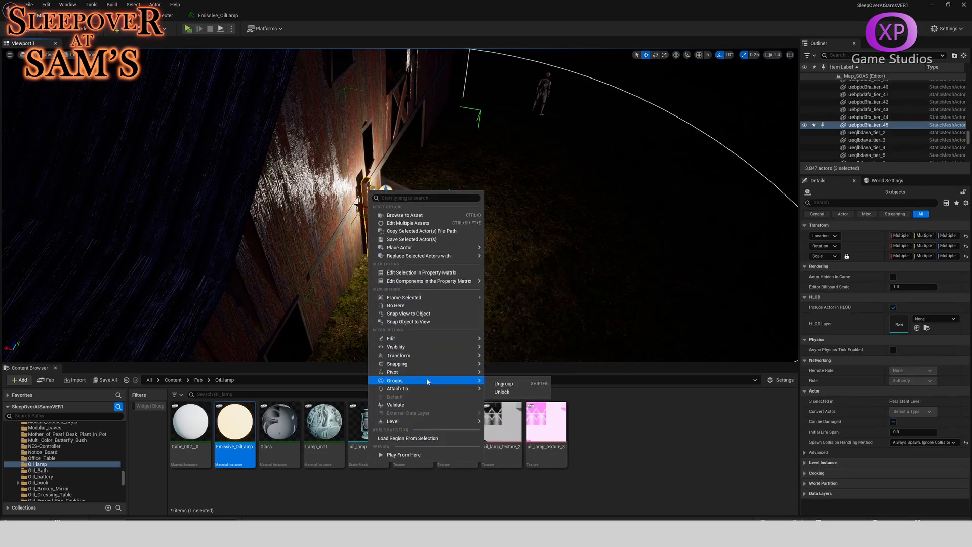
pyautogui.click(530, 386)
# Step: Pull the lamp's point light about 220 units out from the barn wall, raise it about 105 units, and set its attenuation radius to 2000
pyautogui.click(391, 191)
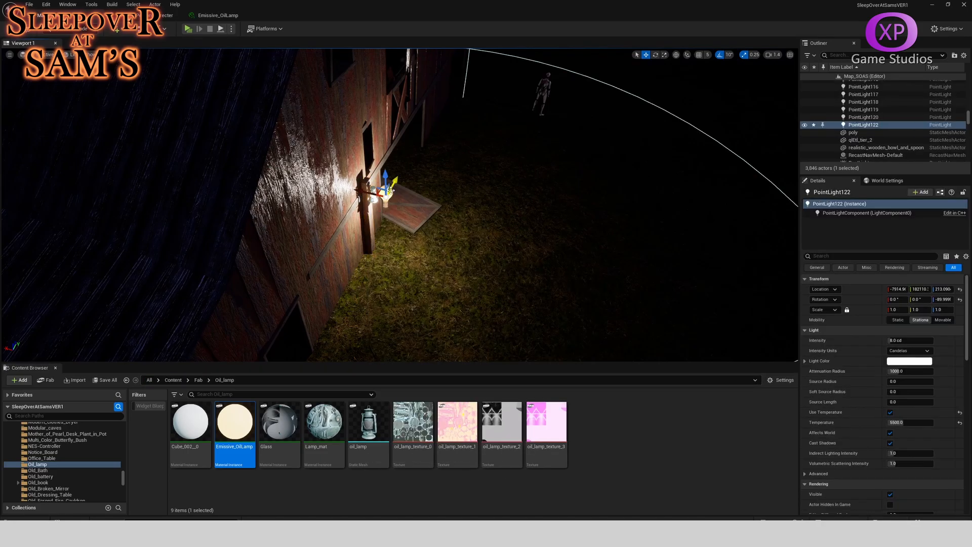
pyautogui.moveTo(369, 193); pyautogui.dragTo(453, 222)
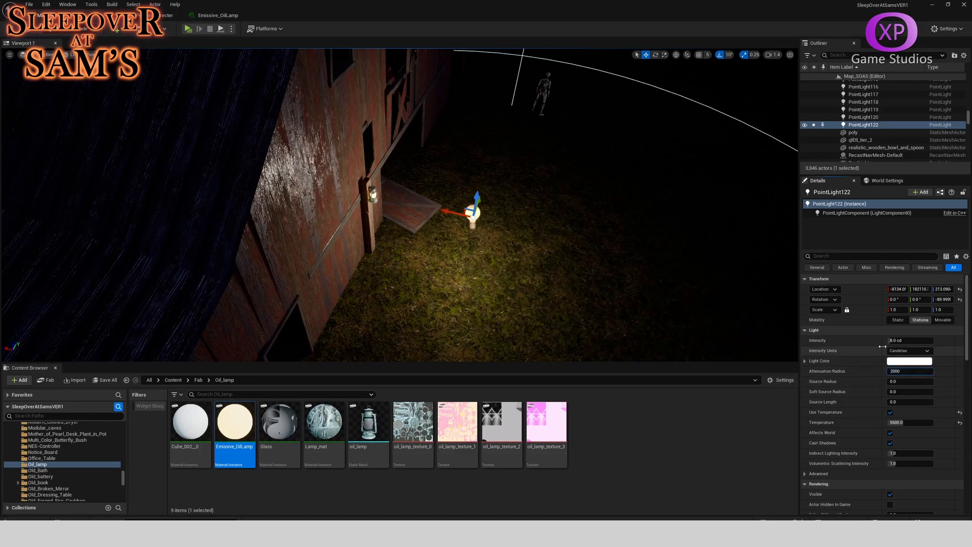
pyautogui.moveTo(474, 194); pyautogui.dragTo(472, 154)
pyautogui.moveTo(503, 191); pyautogui.dragTo(446, 191, button='right')
pyautogui.scroll(-10, 503, 191)
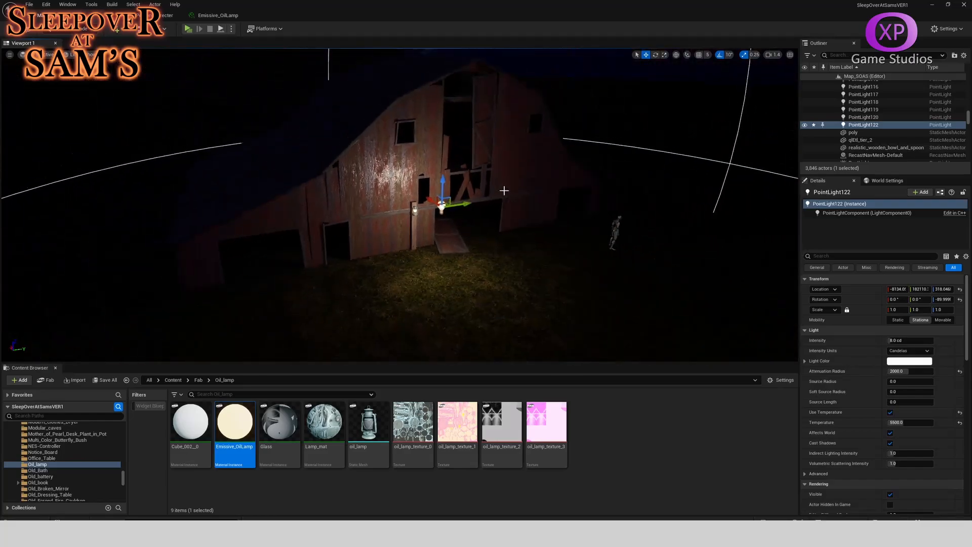
# Step: Examine the lamp's lighting on the barn front from a distance and from several angles
pyautogui.press('f')
pyautogui.scroll(-8, 493, 213)
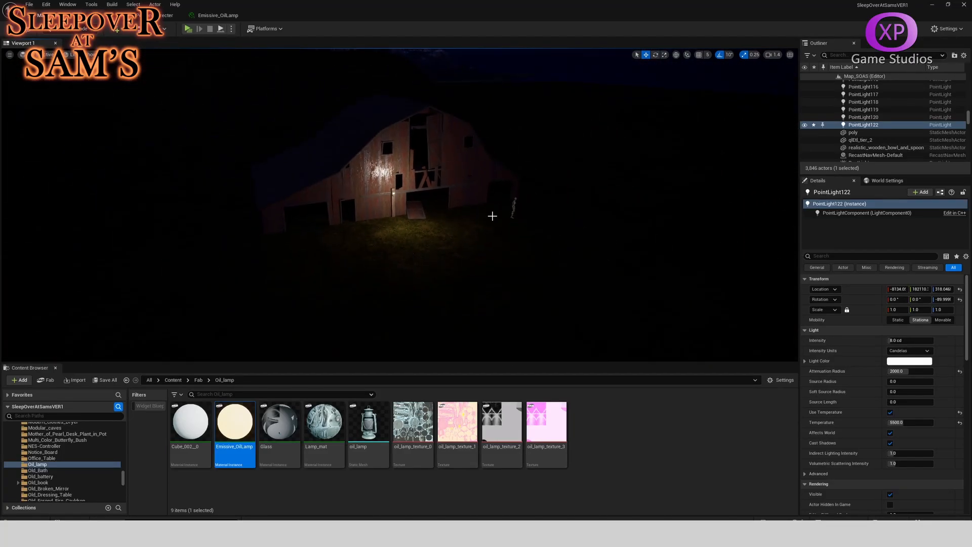
pyautogui.press('w')
pyautogui.scroll(3, 486, 213)
pyautogui.moveTo(486, 213); pyautogui.dragTo(742, 180, button='right')
pyautogui.press('w')
pyautogui.scroll(-2, 485, 213)
pyautogui.press('w')
pyautogui.press('w')
pyautogui.scroll(2, 486, 214)
pyautogui.press('w')
pyautogui.press('w')
pyautogui.press('s')
pyautogui.press('w')
pyautogui.press('s')
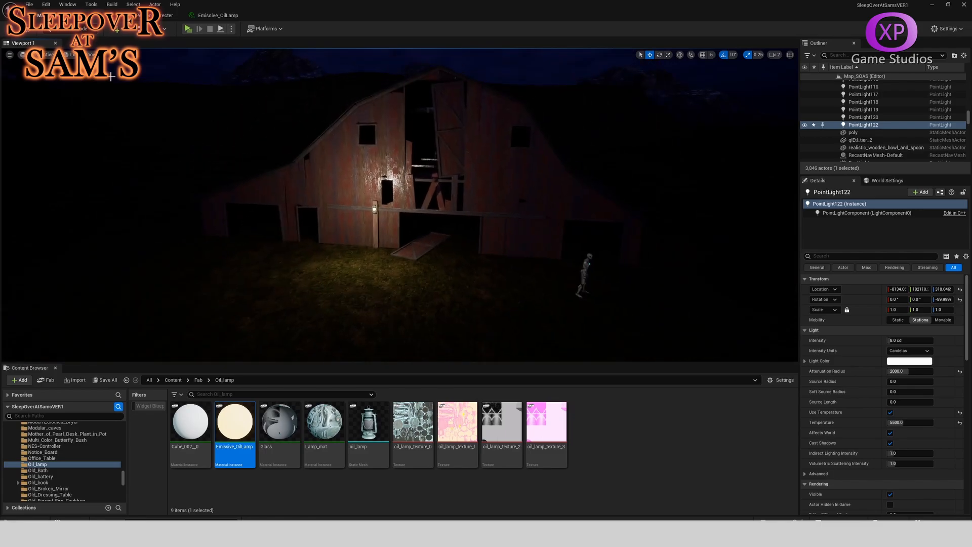
# Step: Deselect the point light and save all changed levels and assets
pyautogui.press('Escape')
pyautogui.click(29, 4)
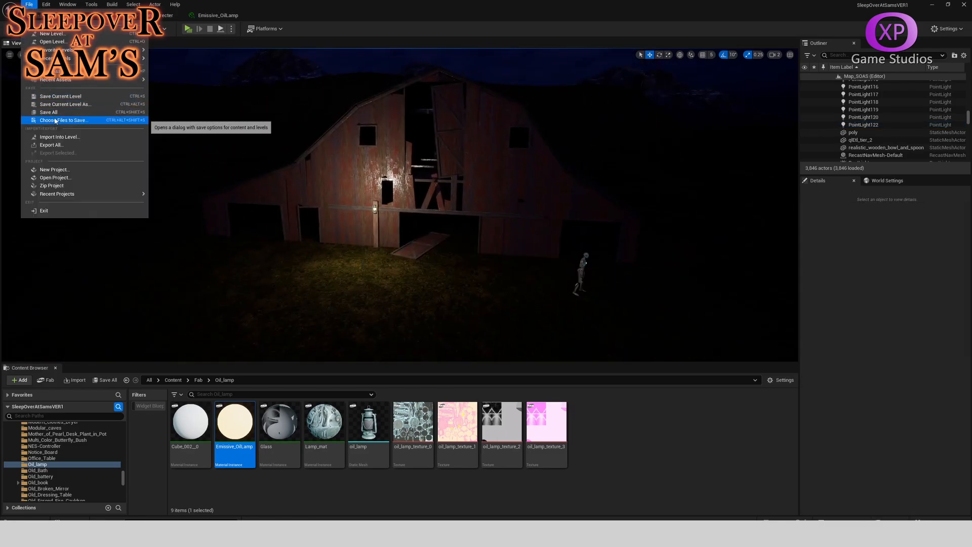
pyautogui.click(54, 112)
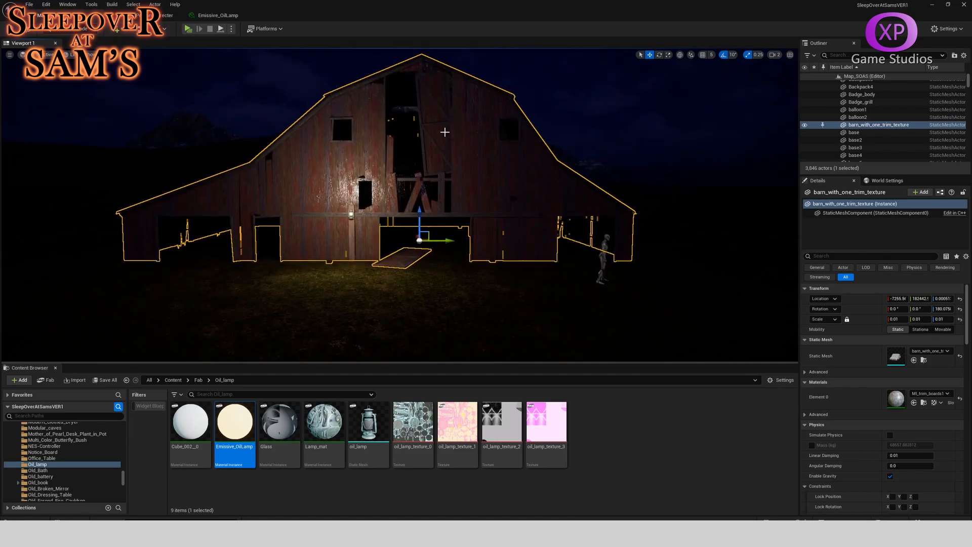
# Step: Open the barn's static mesh asset for editing and bring its whole front into view
pyautogui.rightClick(446, 133)
pyautogui.click(463, 147)
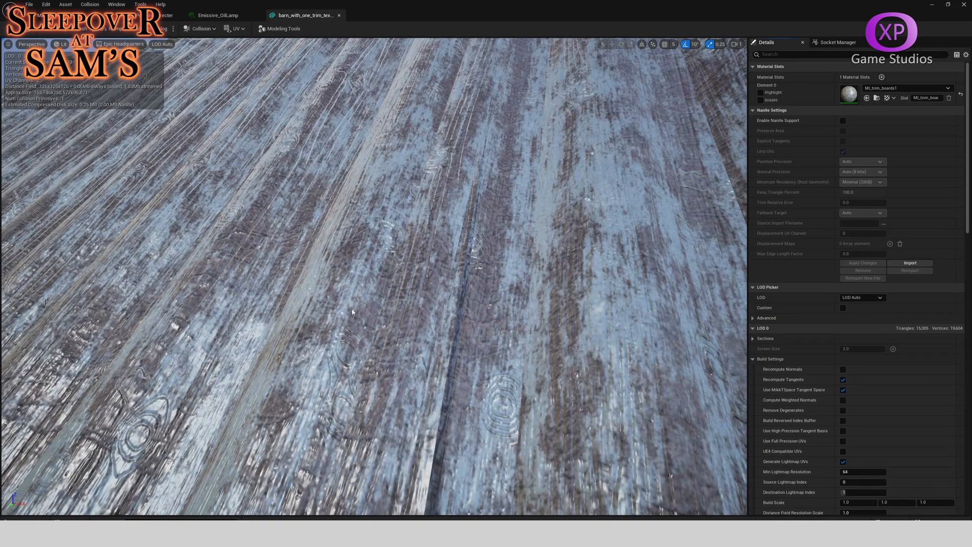
pyautogui.scroll(-3, 437, 336)
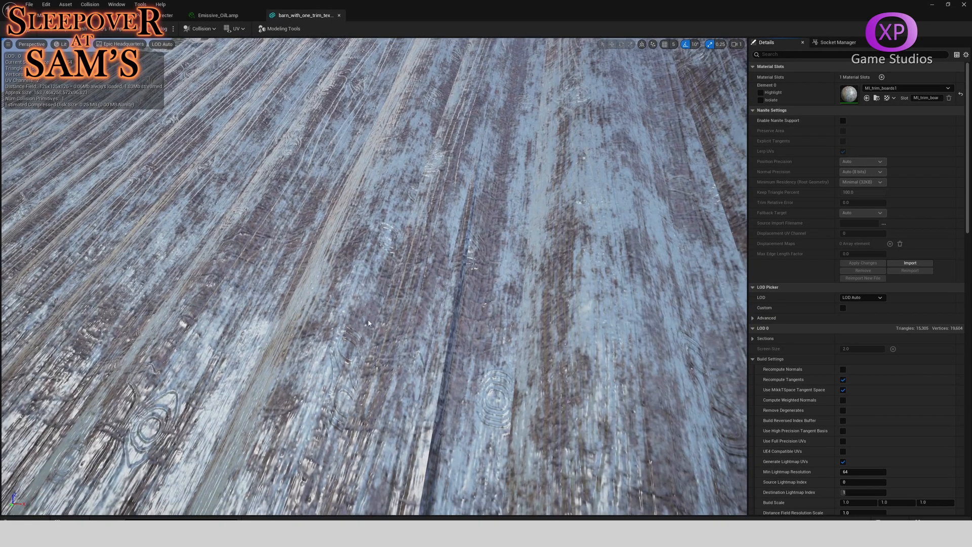
pyautogui.scroll(-2, 434, 336)
pyautogui.moveTo(441, 331); pyautogui.dragTo(455, 236, button='right')
pyautogui.scroll(-1, 442, 332)
pyautogui.press('w')
pyautogui.scroll(2, 625, 370)
pyautogui.press('s')
pyautogui.scroll(5, 644, 392)
pyautogui.press('d')
pyautogui.press('w')
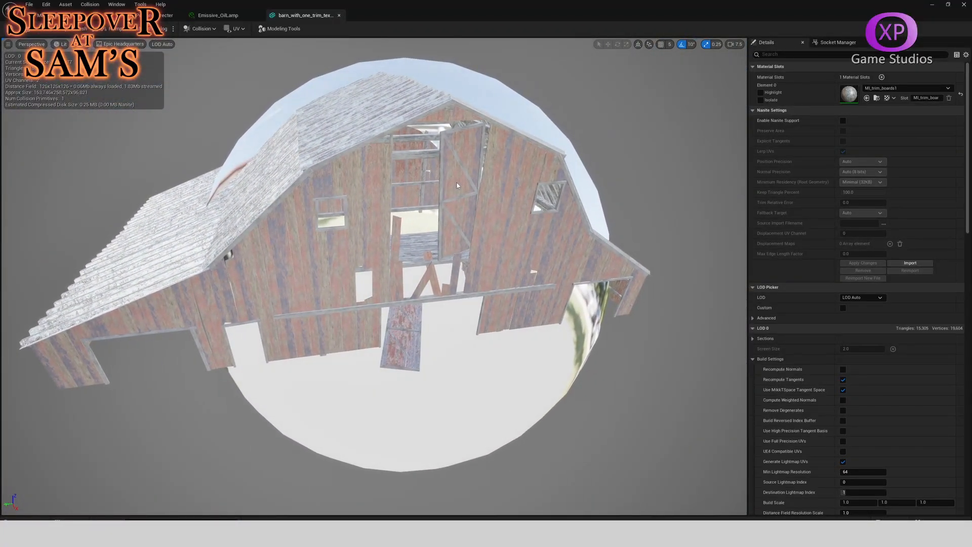
# Step: Show the barn mesh's simple collision and remove the existing collision hull
pyautogui.click(199, 29)
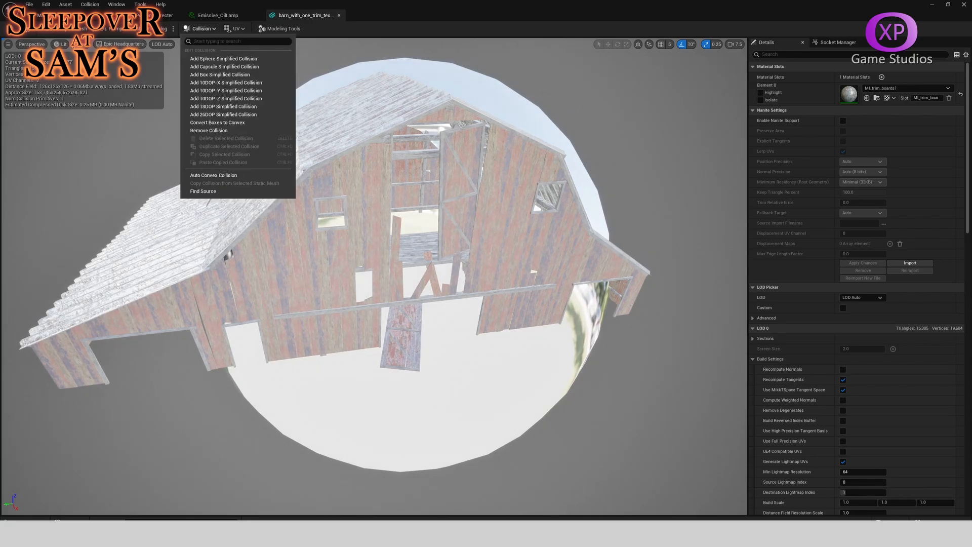
pyautogui.click(81, 44)
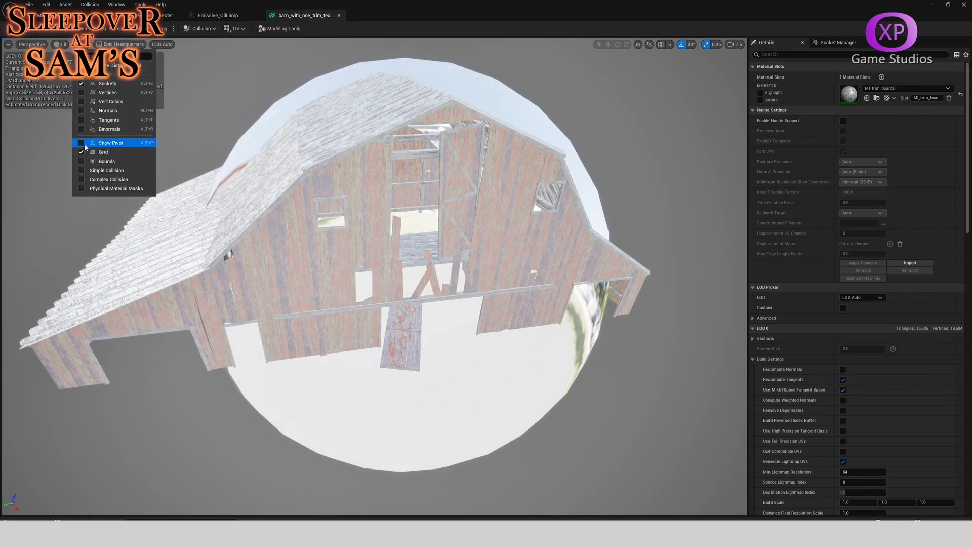
pyautogui.click(84, 172)
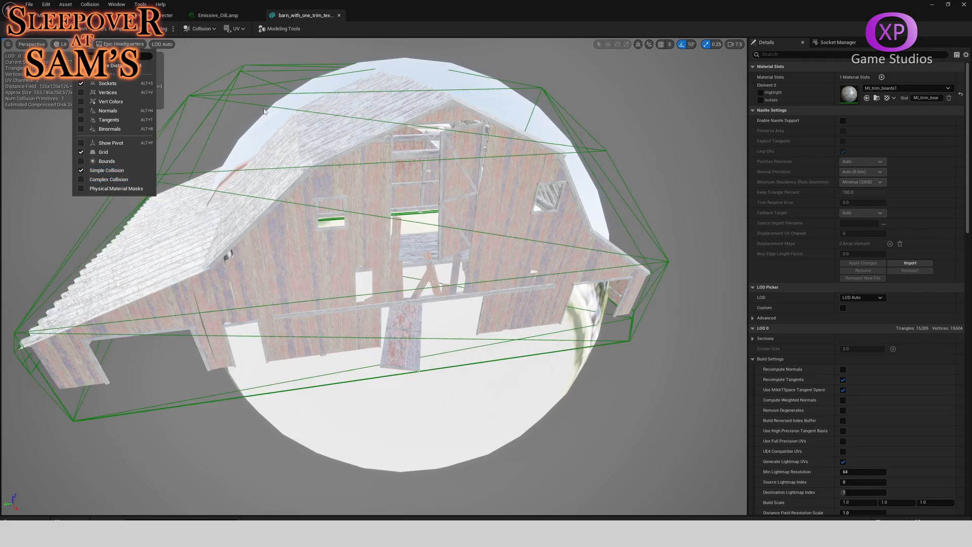
pyautogui.click(215, 29)
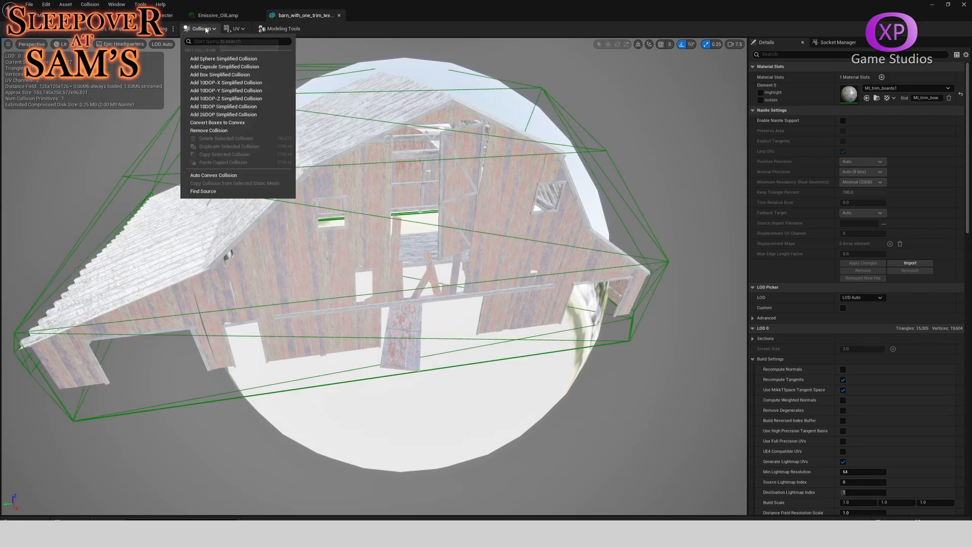
pyautogui.click(218, 133)
# Step: Review the barn mesh's collision settings, including its collision preset and simple collision physical material
pyautogui.scroll(-15, 861, 369)
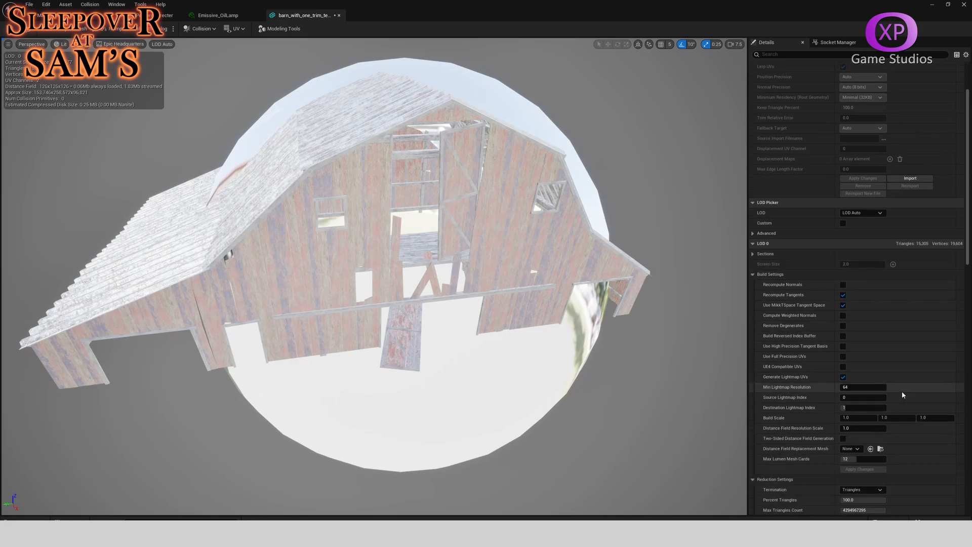
pyautogui.scroll(-12, 858, 372)
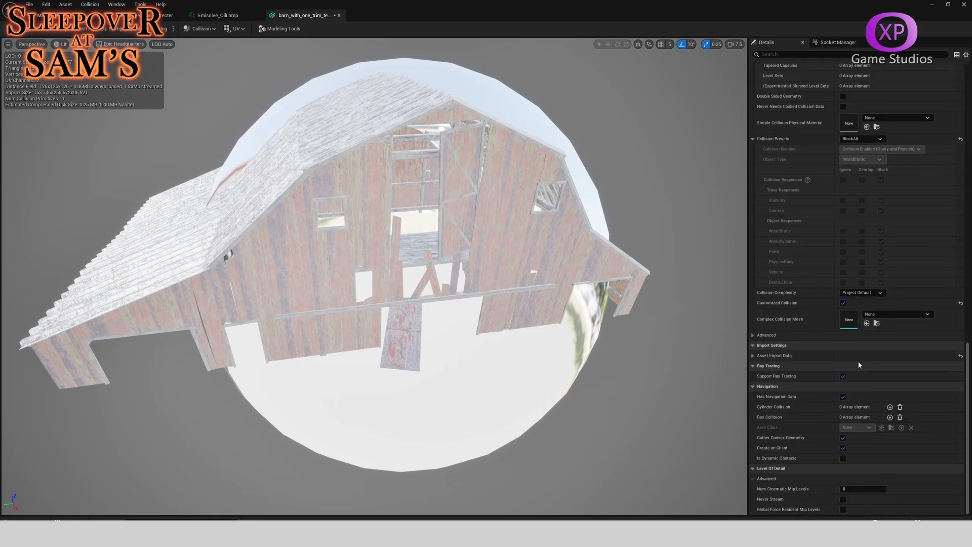
pyautogui.scroll(3, 860, 365)
pyautogui.scroll(3, 911, 337)
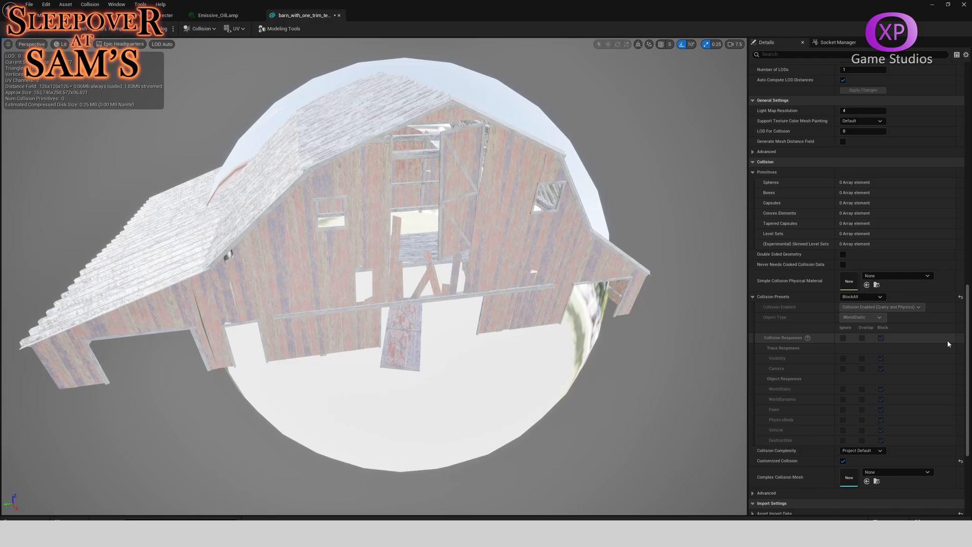
pyautogui.scroll(-2, 937, 334)
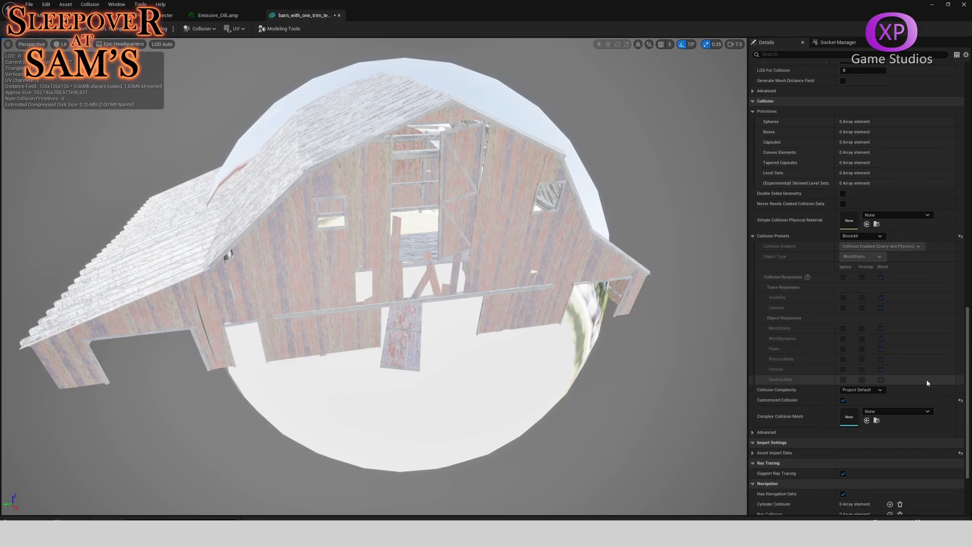
pyautogui.click(864, 236)
pyautogui.click(904, 235)
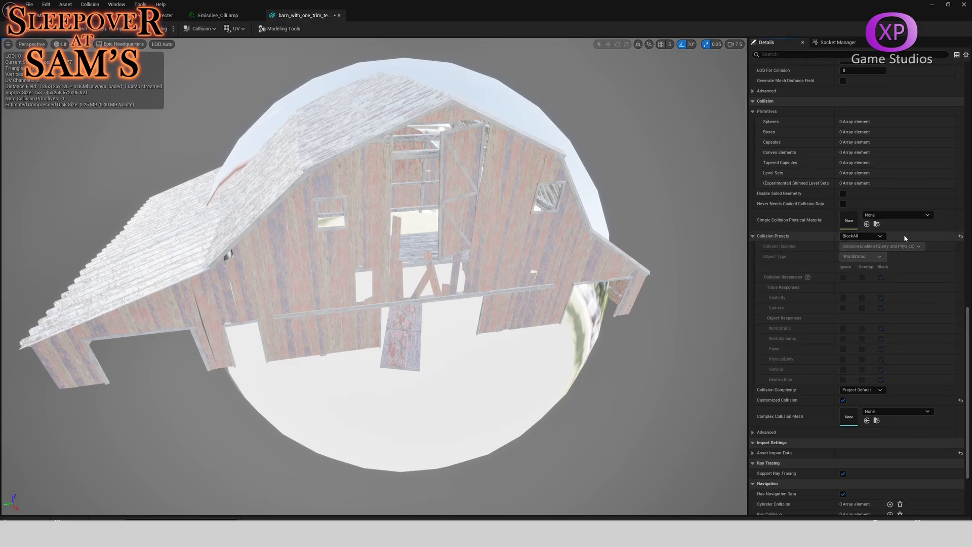
pyautogui.scroll(2, 926, 290)
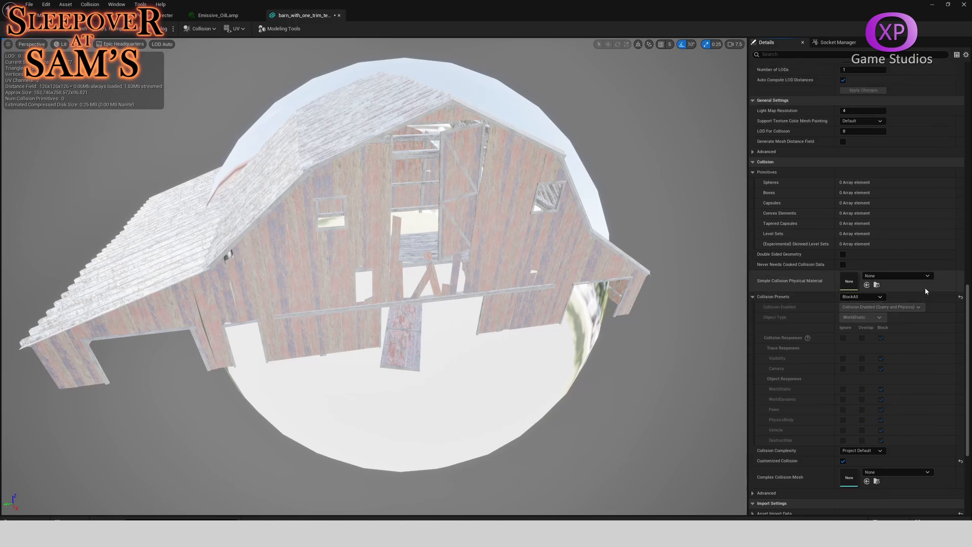
pyautogui.scroll(11, 926, 292)
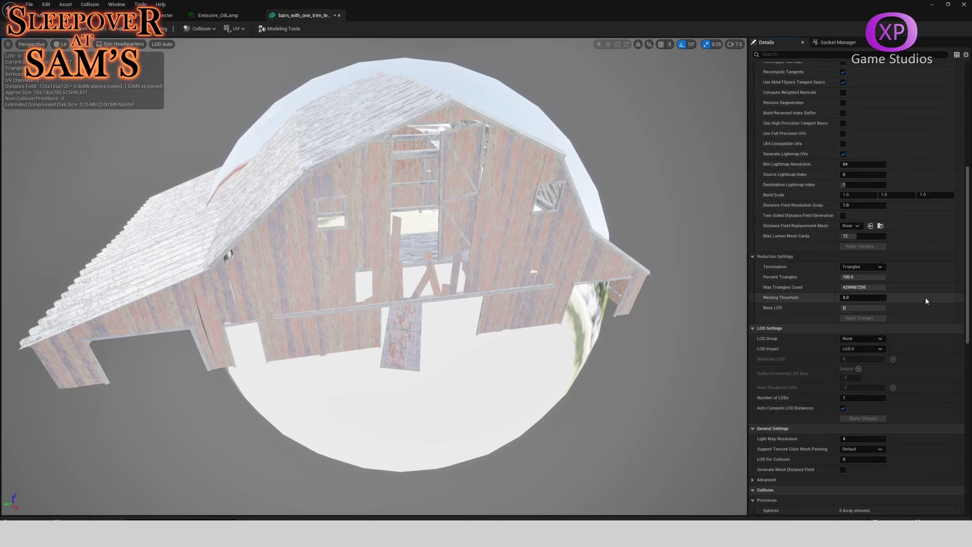
pyautogui.scroll(-10, 925, 297)
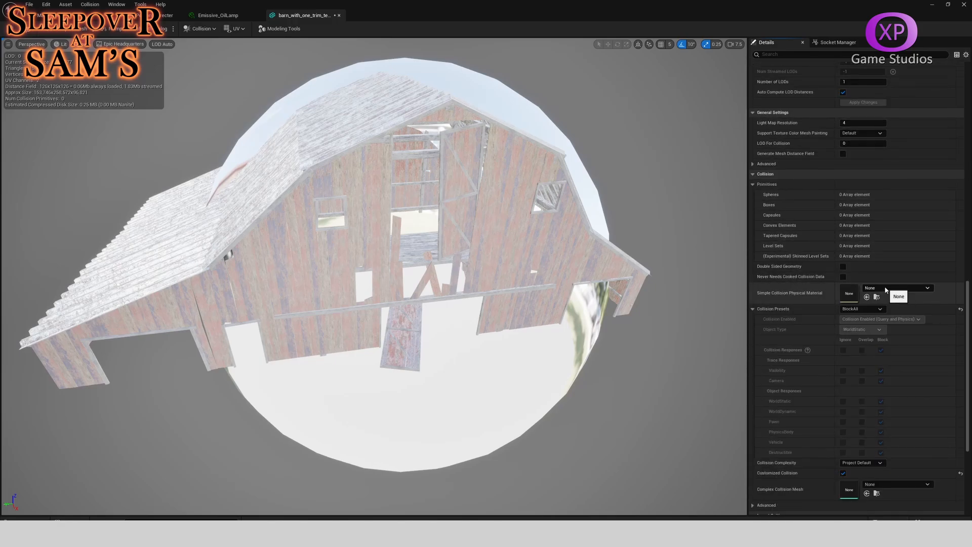
pyautogui.click(886, 289)
pyautogui.click(885, 288)
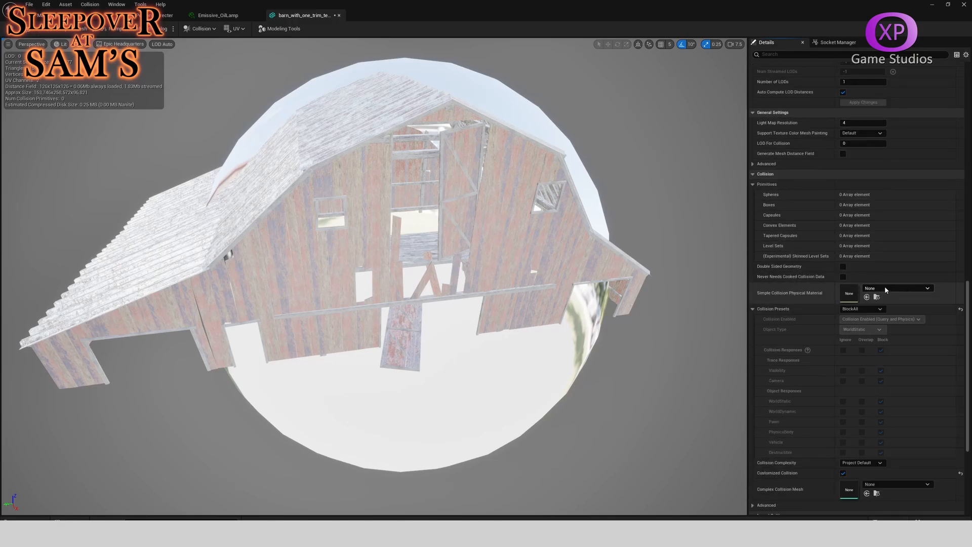
# Step: Try the Custom and NoCollision presets on the barn mesh, and return the collision preset to BlockAll
pyautogui.click(852, 309)
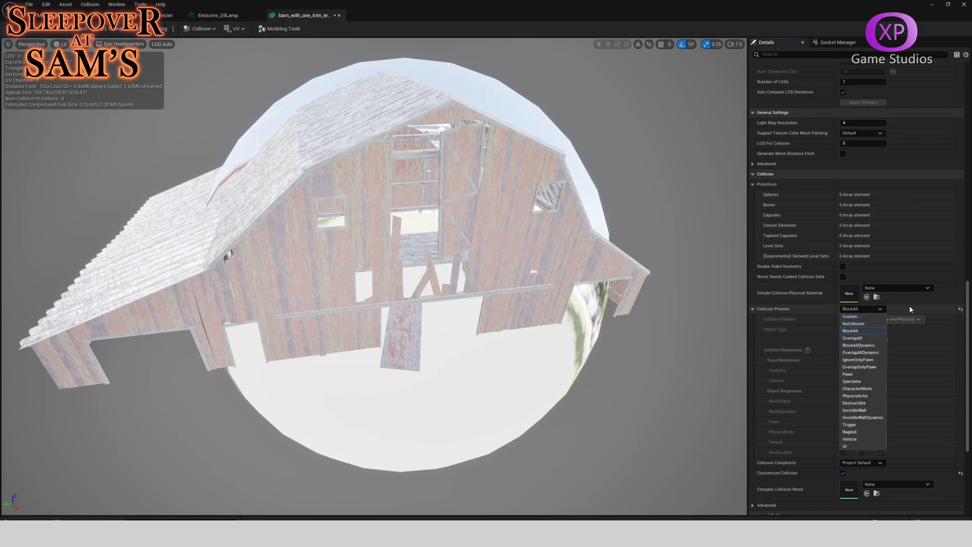
pyautogui.click(868, 317)
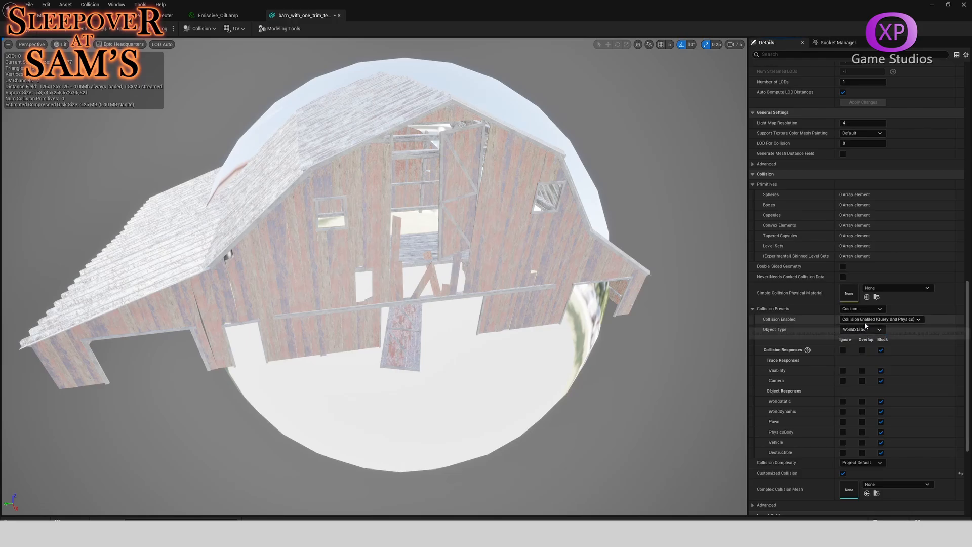
pyautogui.click(865, 321)
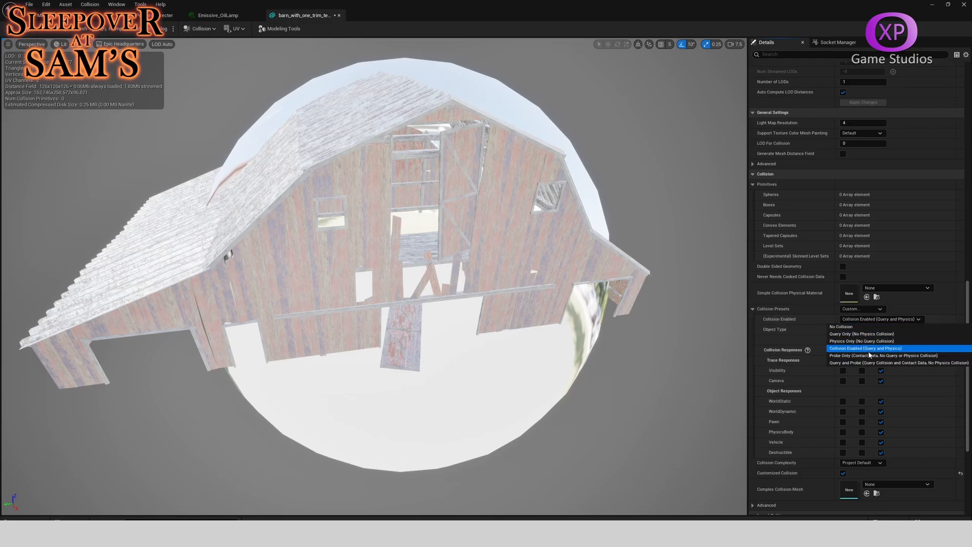
pyautogui.click(870, 310)
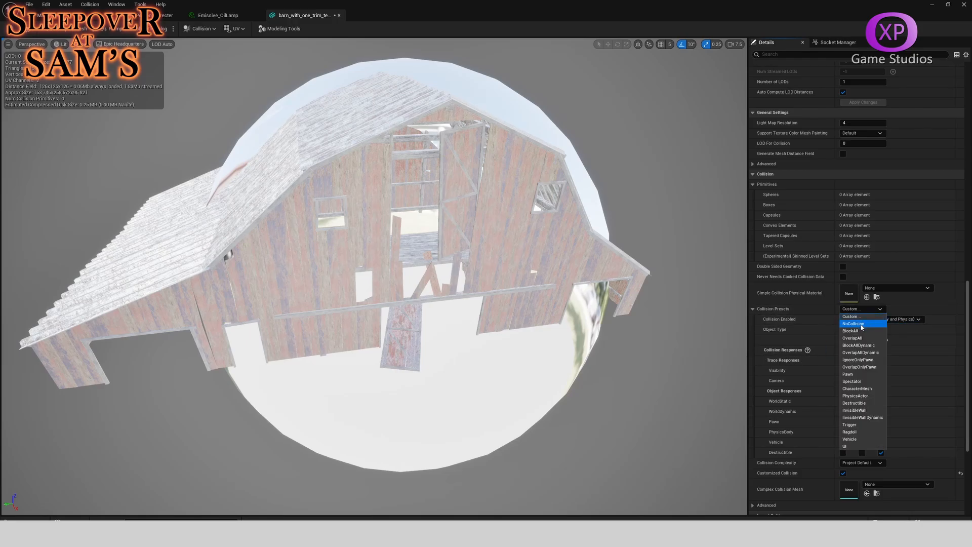
pyautogui.click(861, 325)
pyautogui.click(860, 310)
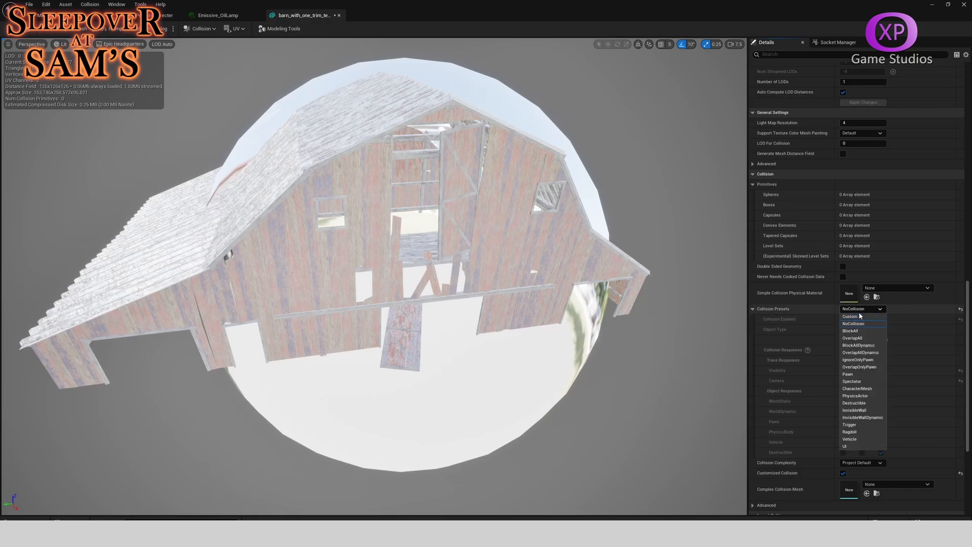
pyautogui.click(856, 330)
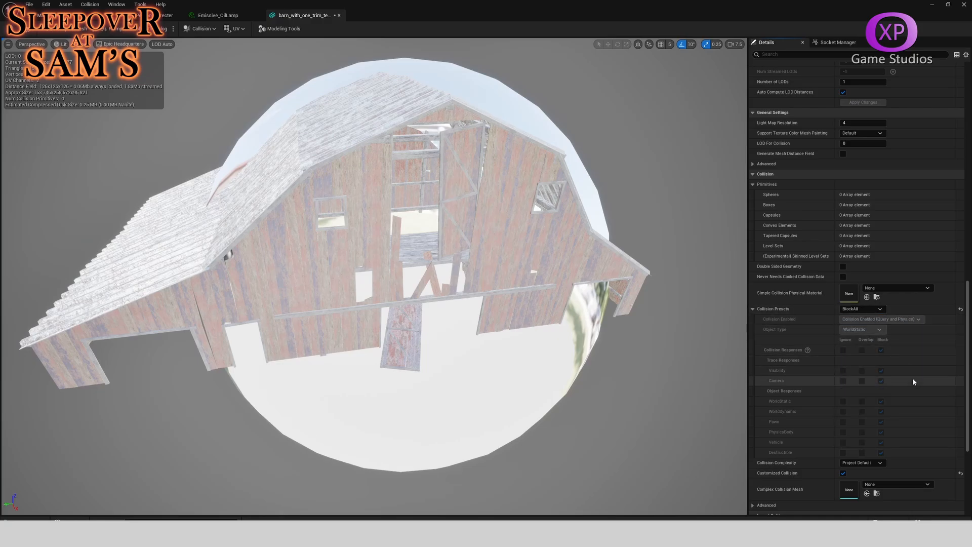
# Step: Set the barn mesh's collision complexity to Use Complex Collision As Simple and save the mesh
pyautogui.scroll(-3, 887, 394)
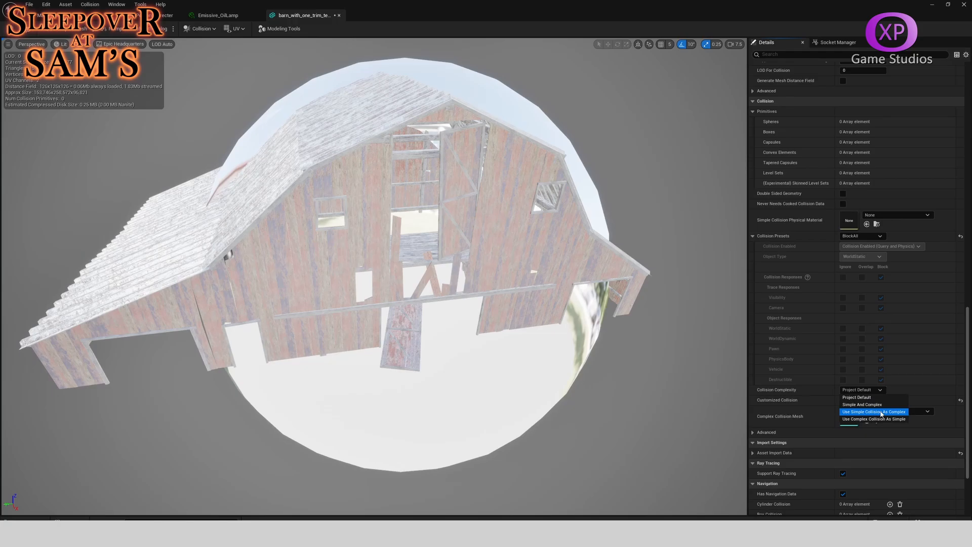
pyautogui.click(882, 412)
pyautogui.click(882, 391)
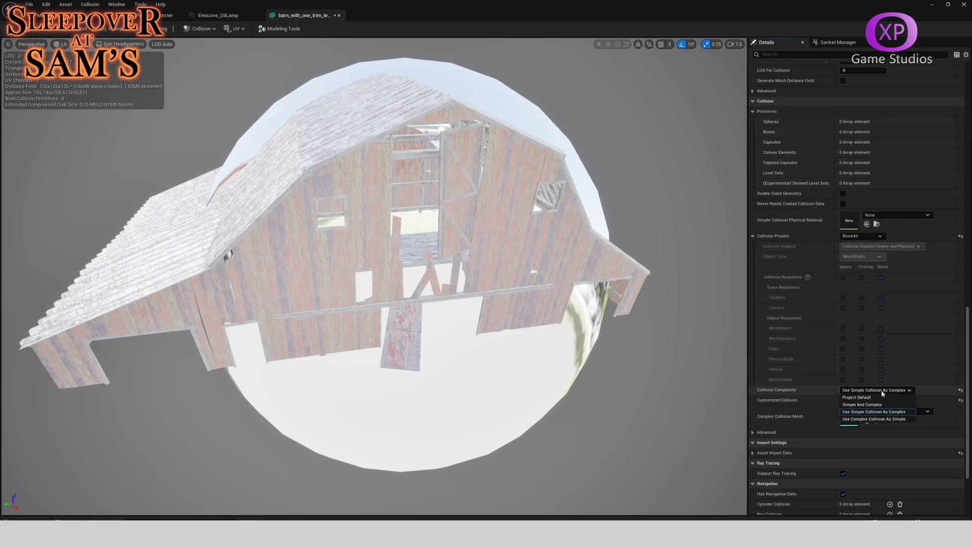
pyautogui.click(865, 419)
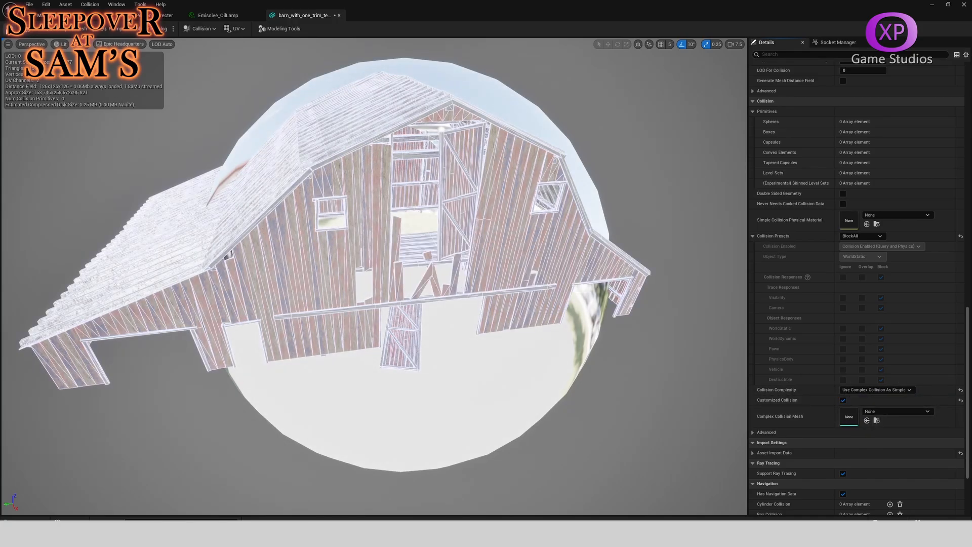
pyautogui.click(30, 4)
pyautogui.click(46, 52)
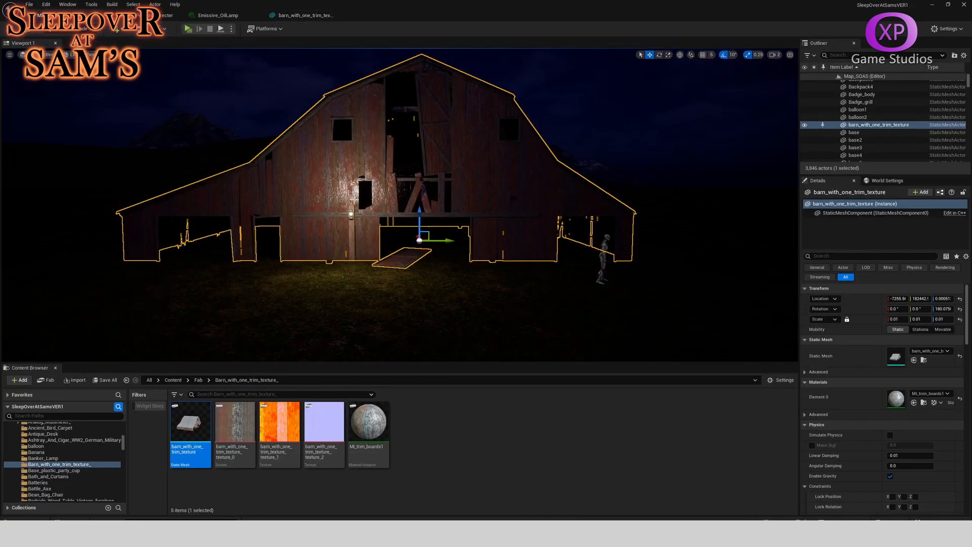
# Step: Play-test from the ground in front of the barn, walking in and out through the doorway to check its collision
pyautogui.moveTo(374, 195); pyautogui.dragTo(387, 234, button='right')
pyautogui.rightClick(383, 235)
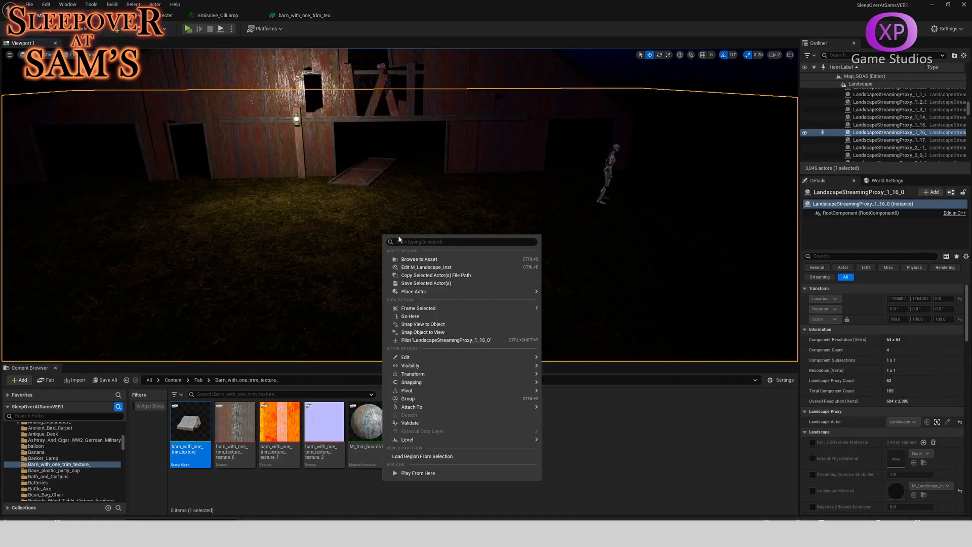
pyautogui.click(418, 473)
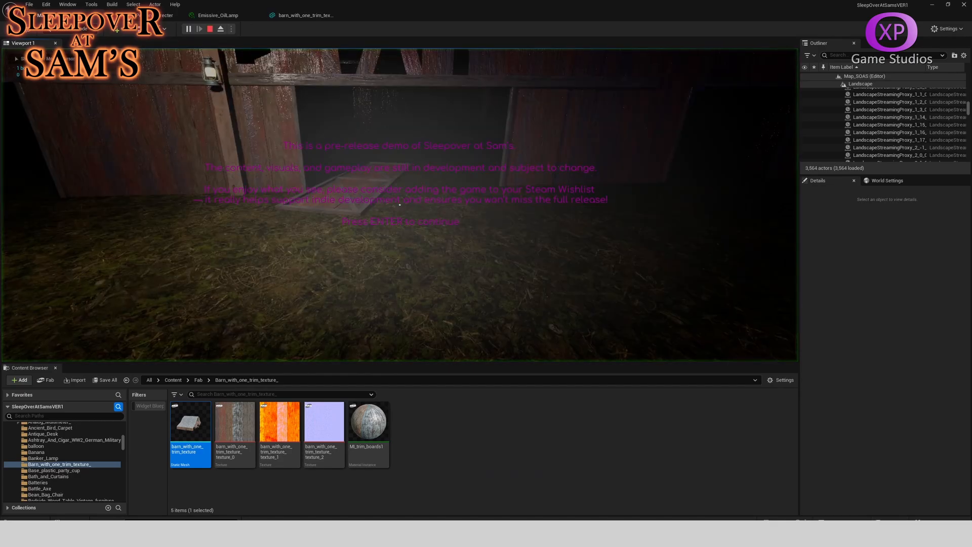
pyautogui.press('w')
pyautogui.press('w')
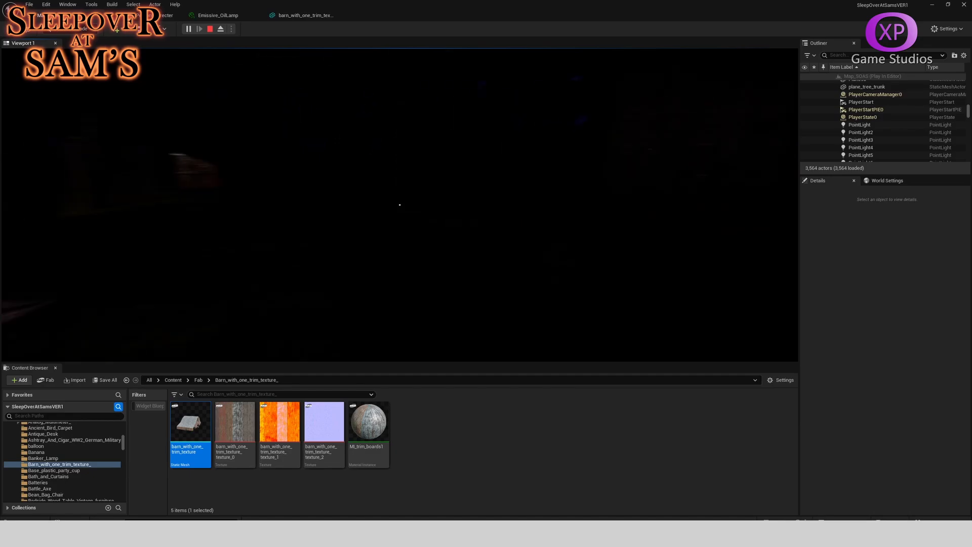
pyautogui.press('w')
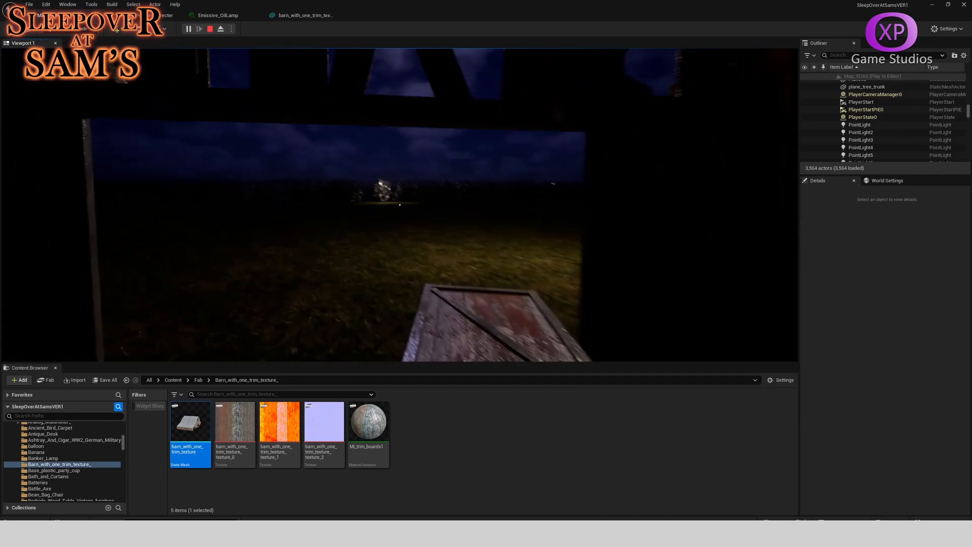
pyautogui.press('w')
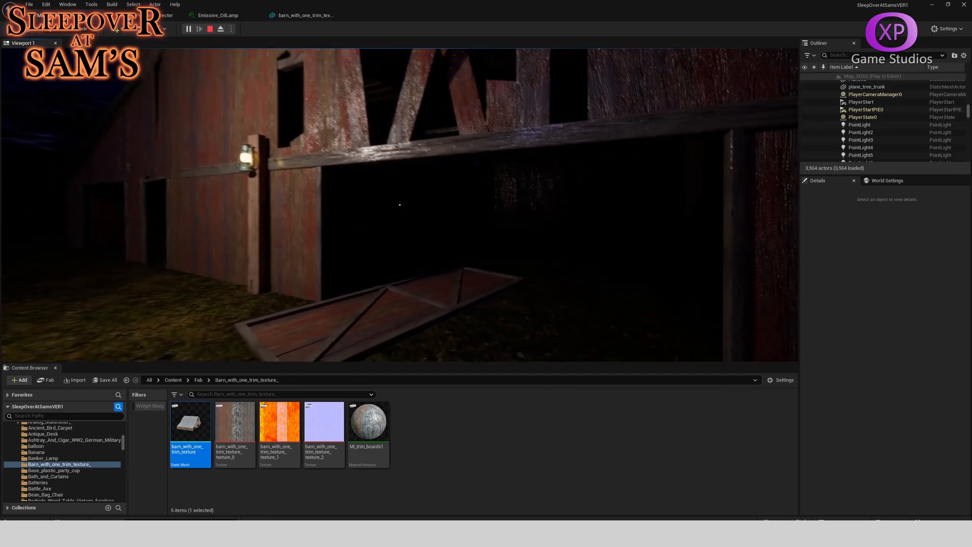
pyautogui.press('s')
pyautogui.press('Escape')
# Step: Add a point light at the barn's doorway and move it just inside the barn, raised to a height of about 195
pyautogui.moveTo(478, 222); pyautogui.dragTo(522, 238, button='right')
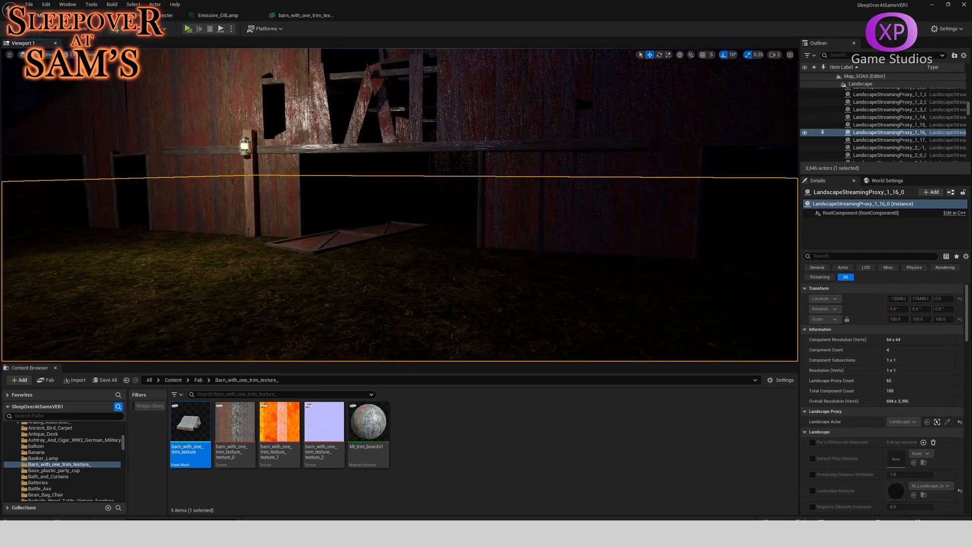
pyautogui.click(117, 28)
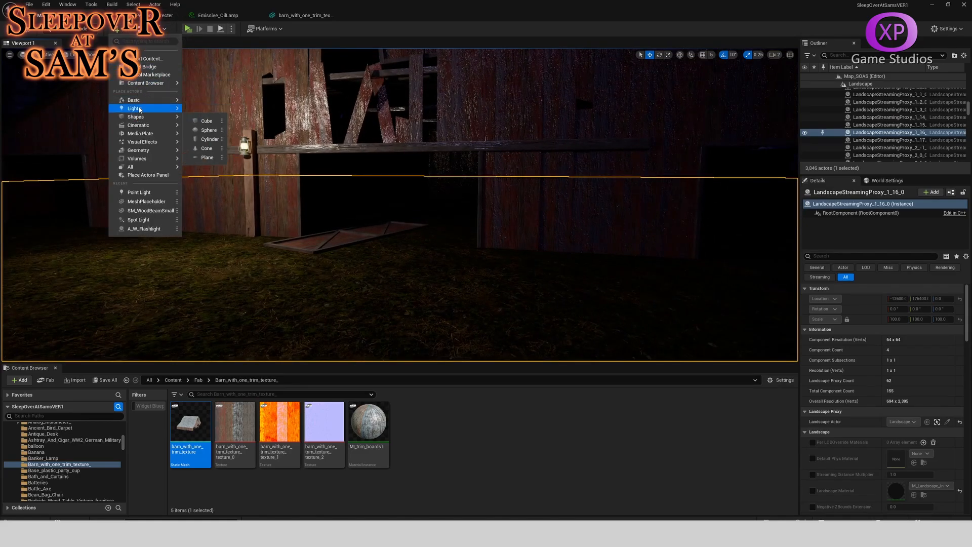
pyautogui.click(208, 122)
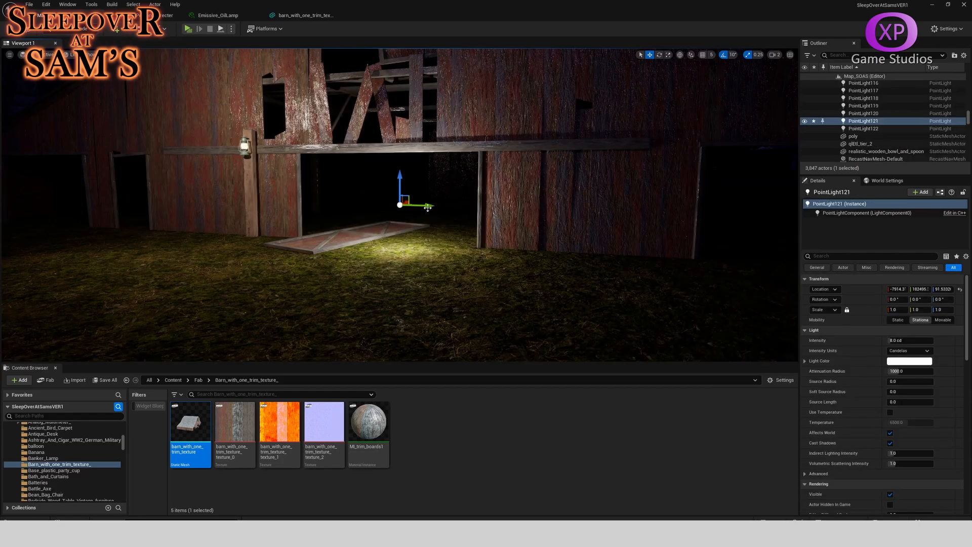
pyautogui.moveTo(432, 198); pyautogui.dragTo(405, 216, button='right')
pyautogui.press('s')
pyautogui.press('w')
pyautogui.scroll(-2, 434, 199)
pyautogui.press('s')
pyautogui.moveTo(362, 243); pyautogui.dragTo(602, 89)
pyautogui.press('w')
pyautogui.moveTo(509, 120); pyautogui.dragTo(643, 104, button='right')
pyautogui.moveTo(421, 134); pyautogui.dragTo(272, 138)
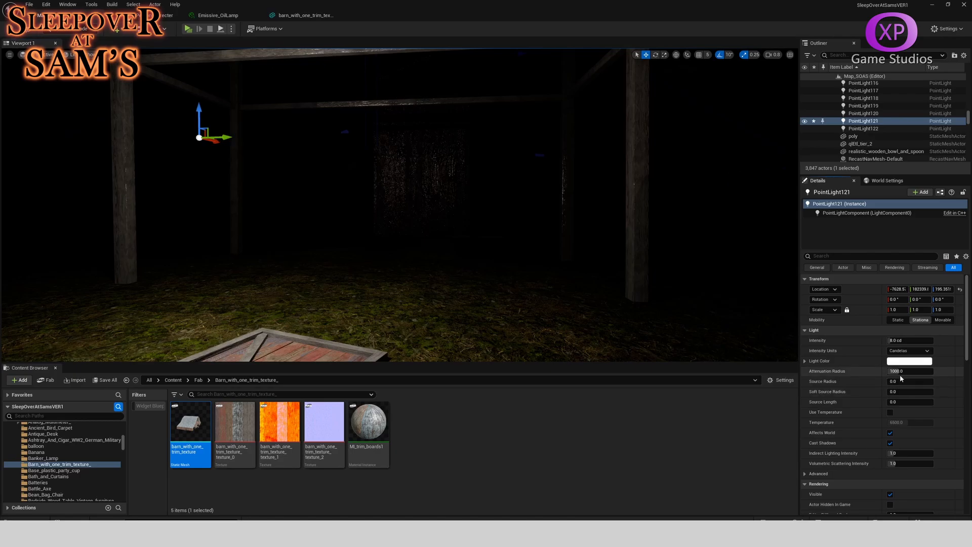
# Step: Set the point light's attenuation radius to 25000 and move it deeper into the barn at a height of about 274
pyautogui.write('25000')
pyautogui.press('Return')
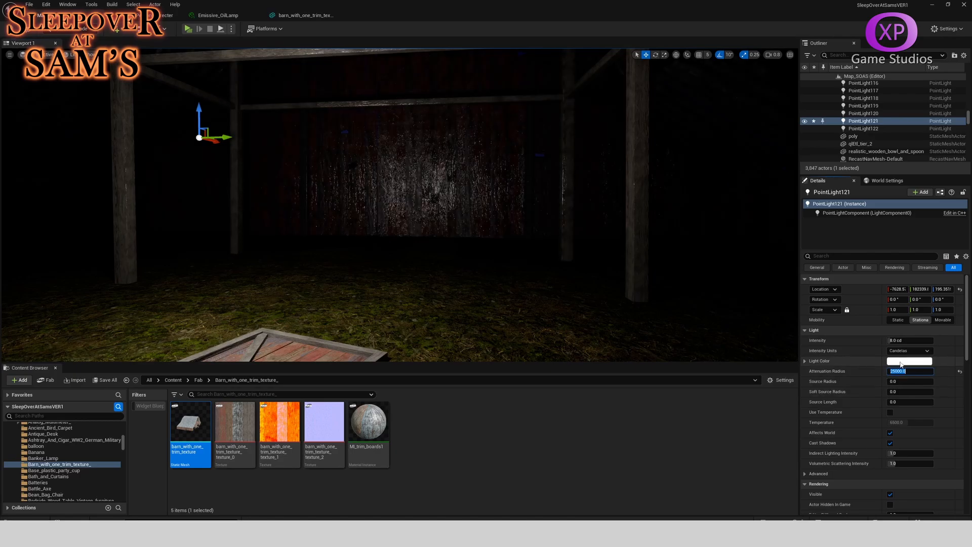
pyautogui.press('d')
pyautogui.moveTo(509, 176); pyautogui.dragTo(245, 123, button='right')
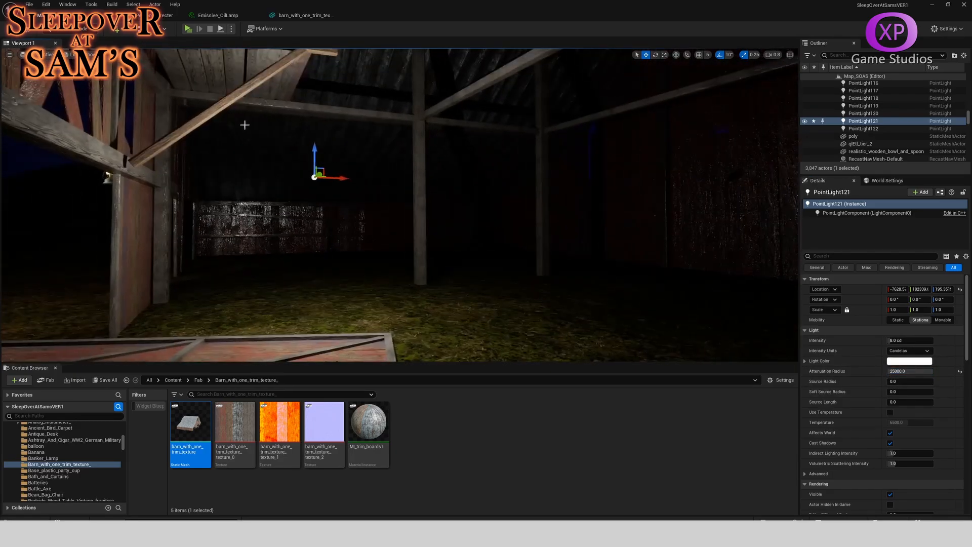
pyautogui.moveTo(330, 176); pyautogui.dragTo(475, 186)
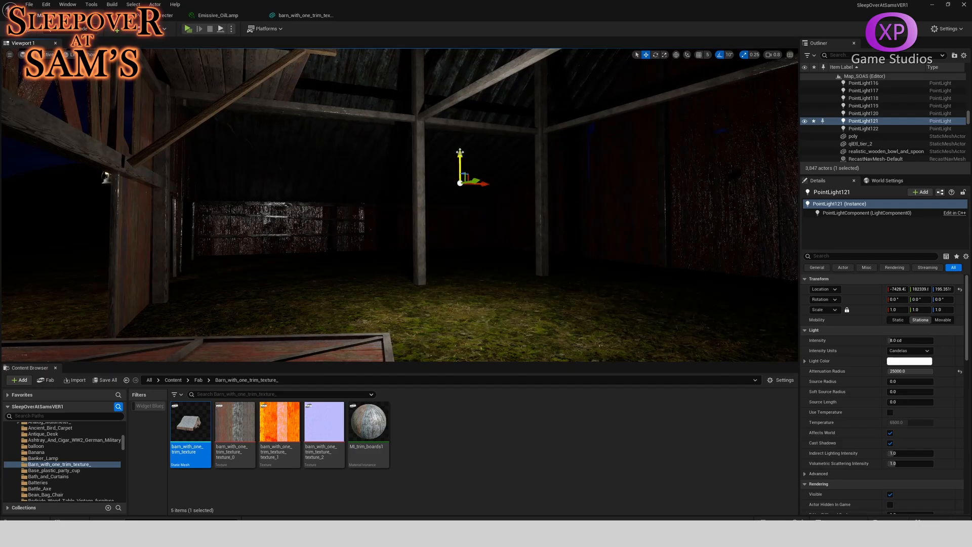
pyautogui.moveTo(460, 152); pyautogui.dragTo(460, 95)
pyautogui.press('a')
pyautogui.moveTo(445, 125); pyautogui.dragTo(649, 124, button='right')
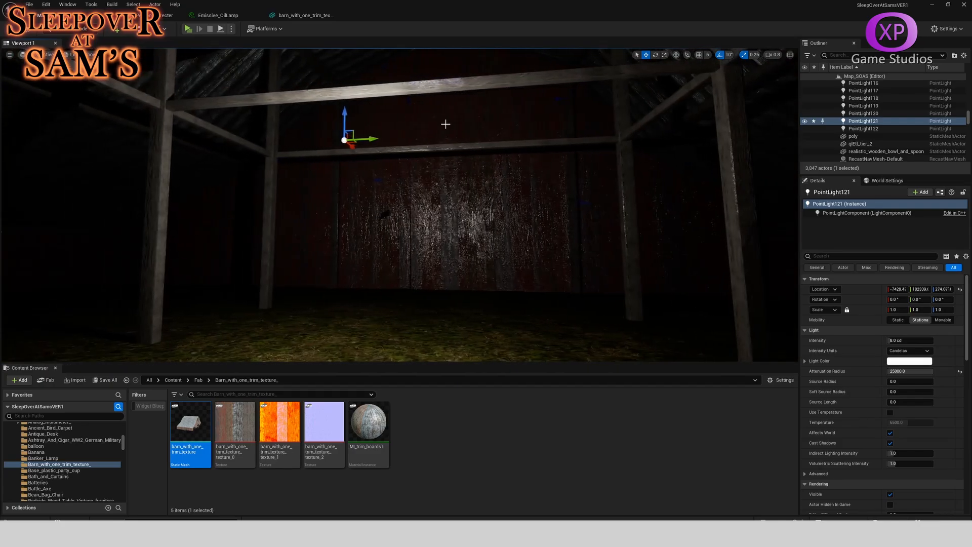
pyautogui.moveTo(375, 139); pyautogui.dragTo(442, 140)
# Step: Duplicate the barn's point light and place the copy under the side wing's sloping roof, at a height of about 229
pyautogui.moveTo(443, 206); pyautogui.dragTo(437, 178, button='right')
pyautogui.press('w')
pyautogui.keyDown('alt'); pyautogui.moveTo(434, 119); pyautogui.dragTo(424, 222); pyautogui.keyUp('alt')
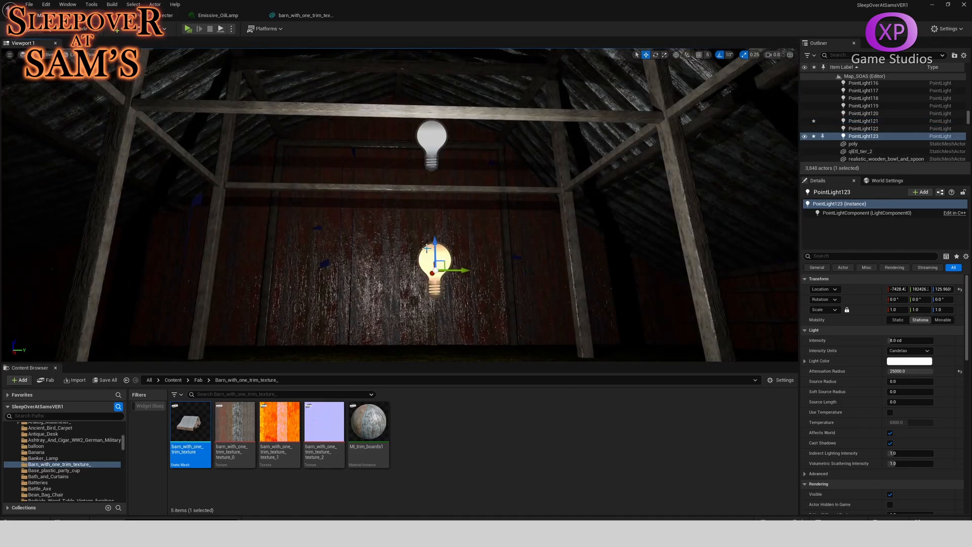
pyautogui.moveTo(396, 280); pyautogui.dragTo(36, 271)
pyautogui.moveTo(101, 263); pyautogui.dragTo(26, 286, button='right')
pyautogui.press('w')
pyautogui.moveTo(288, 252); pyautogui.dragTo(300, 251, button='right')
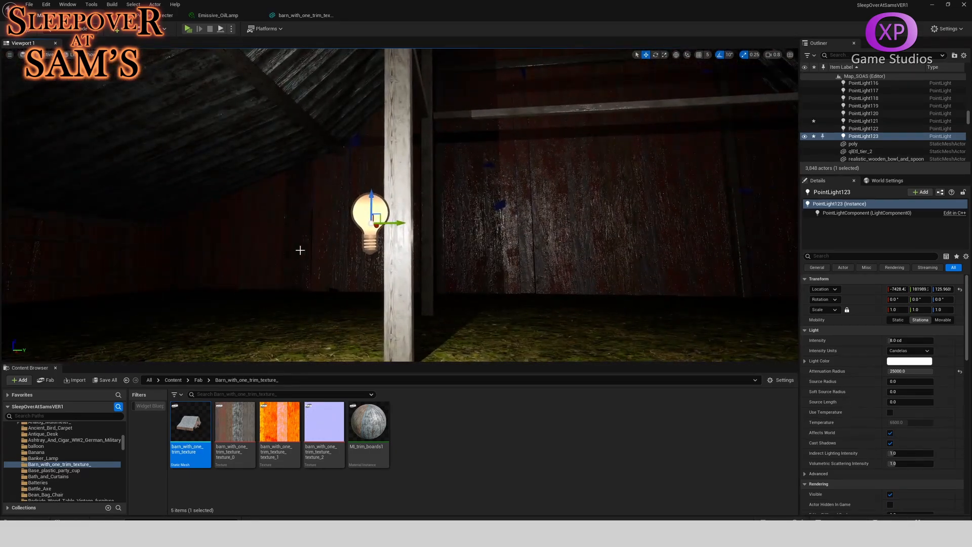
pyautogui.moveTo(393, 225); pyautogui.dragTo(137, 225)
pyautogui.press('a')
pyautogui.moveTo(342, 223); pyautogui.dragTo(342, 223, button='right')
pyautogui.moveTo(403, 228); pyautogui.dragTo(207, 132)
# Step: Set the side wing light's intensity to 4 cd and its attenuation radius to 1250
pyautogui.click(896, 341)
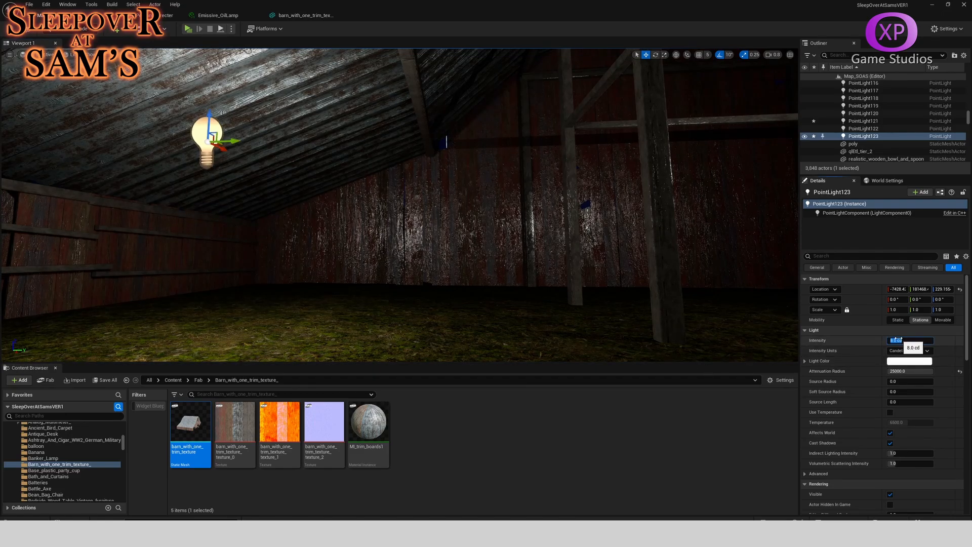
pyautogui.write('4')
pyautogui.press('Tab')
pyautogui.write('1250')
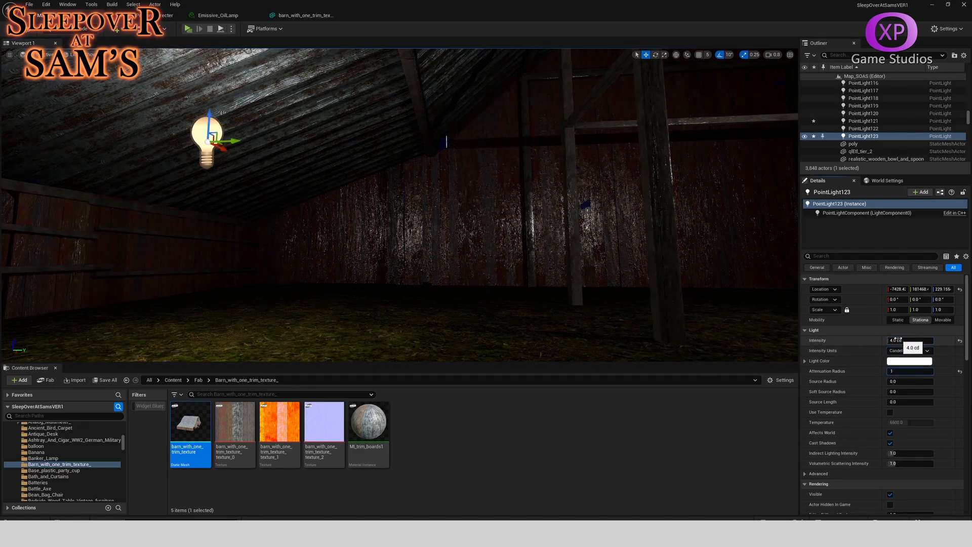
pyautogui.press('Tab')
# Step: Move the side wing light farther along the wing to about X -7264, Y 181290
pyautogui.moveTo(557, 238); pyautogui.dragTo(507, 239, button='right')
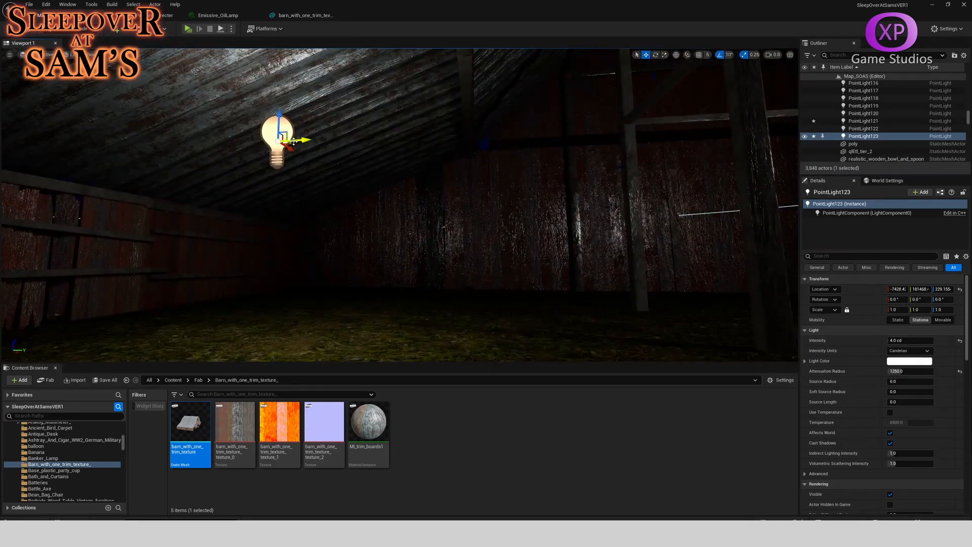
pyautogui.moveTo(296, 139); pyautogui.dragTo(151, 167)
pyautogui.moveTo(413, 187); pyautogui.dragTo(760, 177, button='right')
pyautogui.moveTo(380, 160); pyautogui.dragTo(442, 158)
pyautogui.moveTo(476, 237); pyautogui.dragTo(416, 237, button='right')
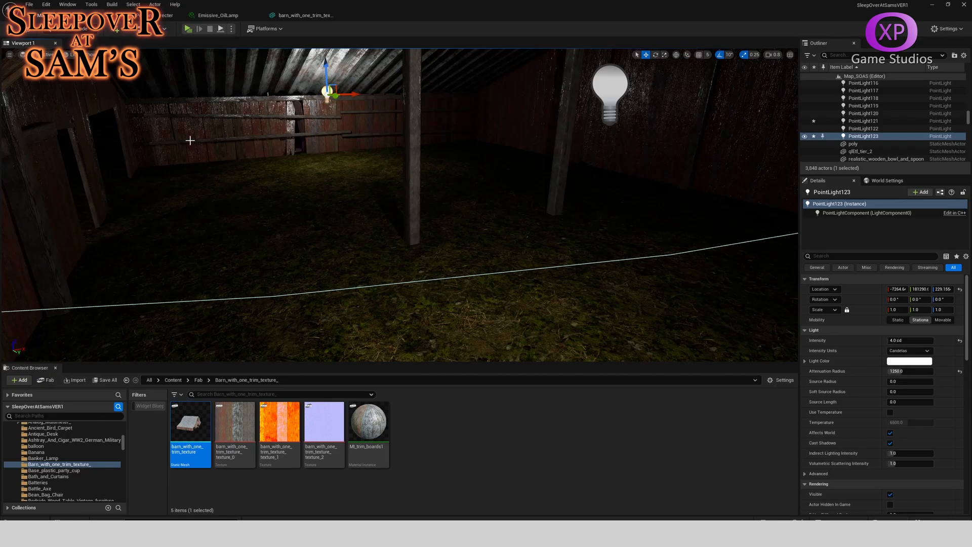
# Step: Save the level with the two new point lights inside the barn
pyautogui.click(8, 28)
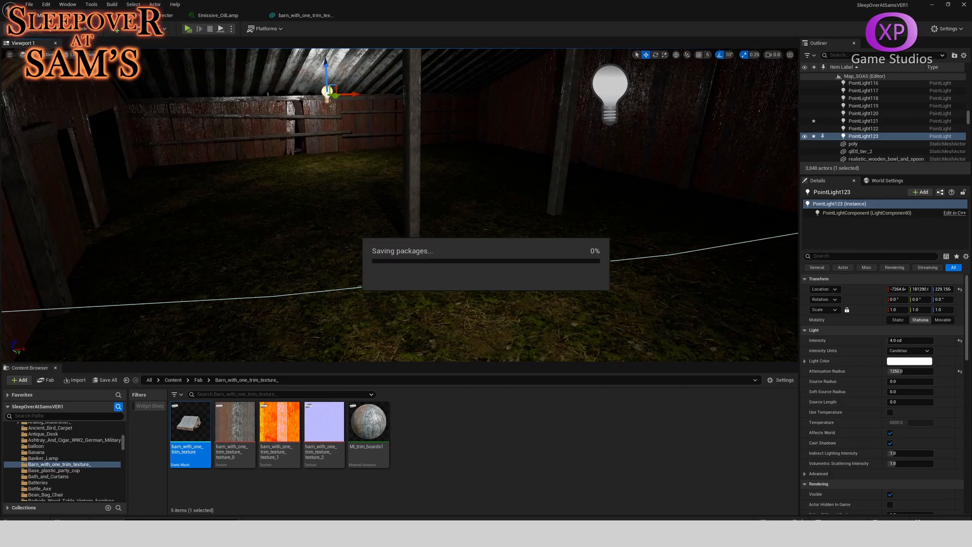
pyautogui.click(29, 4)
pyautogui.click(44, 113)
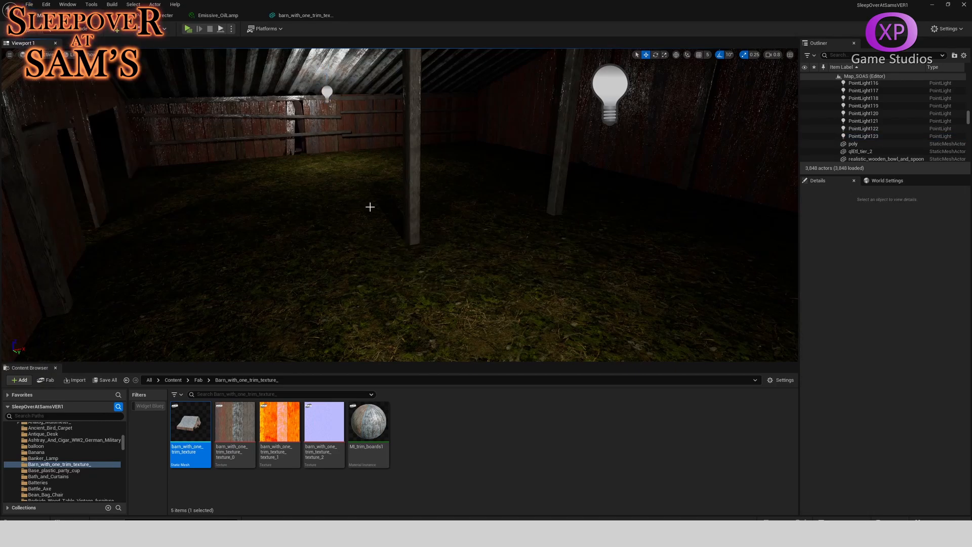
pyautogui.moveTo(370, 206); pyautogui.dragTo(484, 239, button='right')
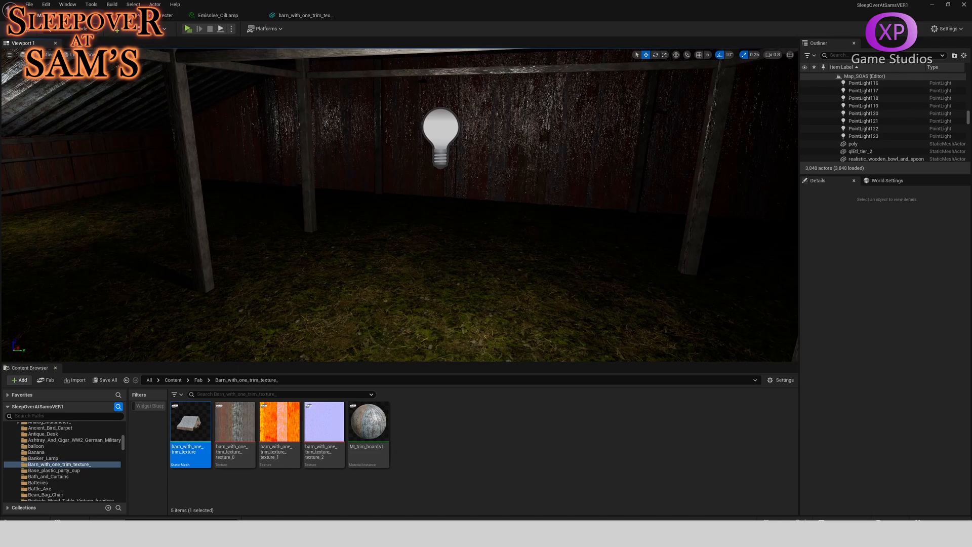
pyautogui.click(29, 4)
pyautogui.click(65, 112)
# Step: Examine the night lighting of the whole corn maze and barn from a high, distant viewpoint
pyautogui.press('s')
pyautogui.moveTo(419, 282); pyautogui.dragTo(198, 317, button='right')
pyautogui.press('s')
pyautogui.scroll(3, 253, 299)
pyautogui.press('s')
pyautogui.press('s')
pyautogui.scroll(3, 132, 319)
pyautogui.press('s')
pyautogui.moveTo(446, 294); pyautogui.dragTo(555, 225, button='right')
pyautogui.press('w')
pyautogui.press('w')
pyautogui.press('w')
pyautogui.press('a')
pyautogui.press('a')
pyautogui.press('d')
pyautogui.press('w')
pyautogui.press('s')
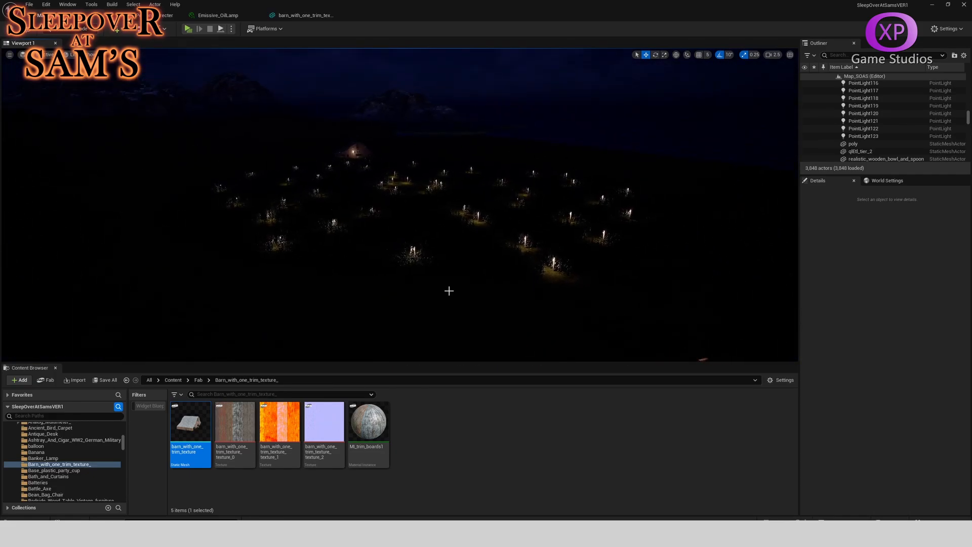
pyautogui.moveTo(458, 292); pyautogui.dragTo(441, 290, button='right')
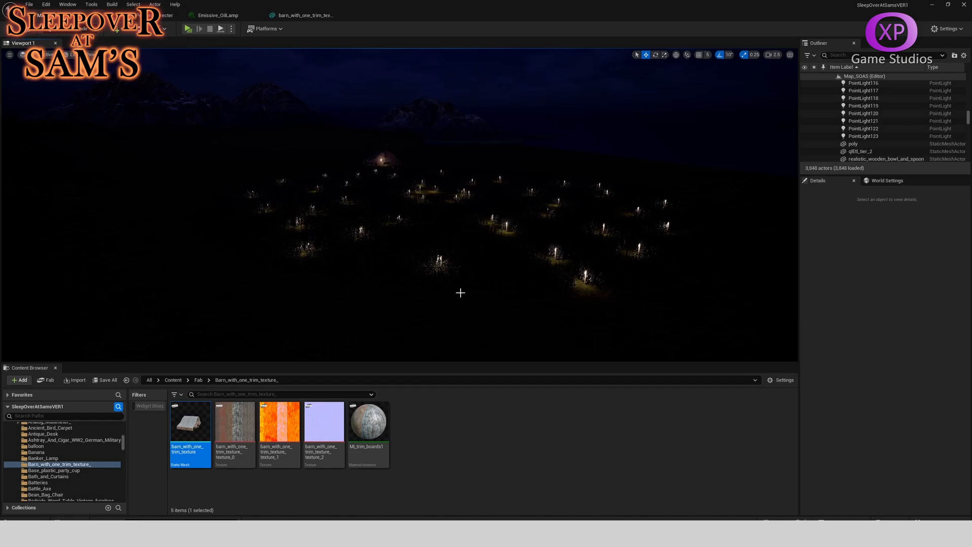
# Step: Capture a screenshot of the viewport's night overview of the lamp-lit maze and barn
pyautogui.press('super+shift+s')
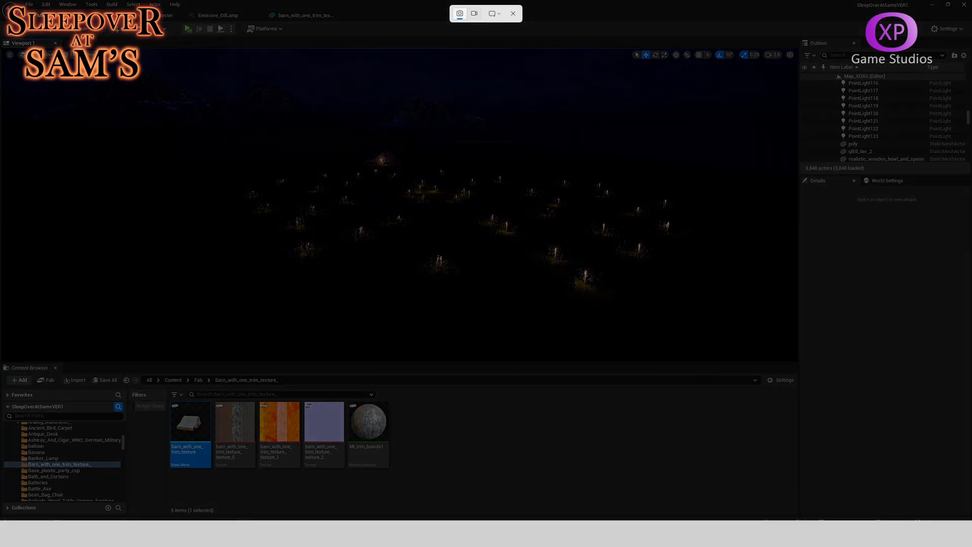
pyautogui.moveTo(61, 64); pyautogui.dragTo(101, 61)
pyautogui.press('shift+super+s')
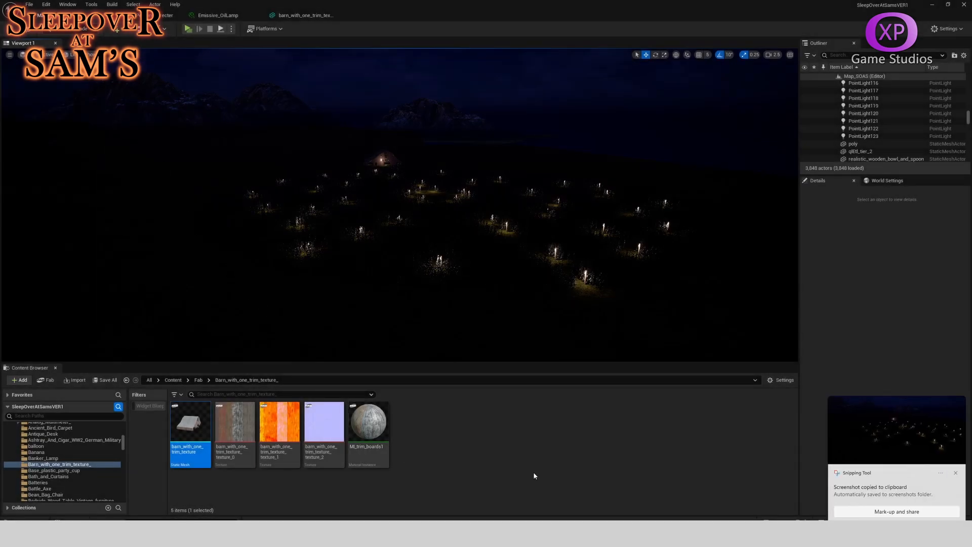